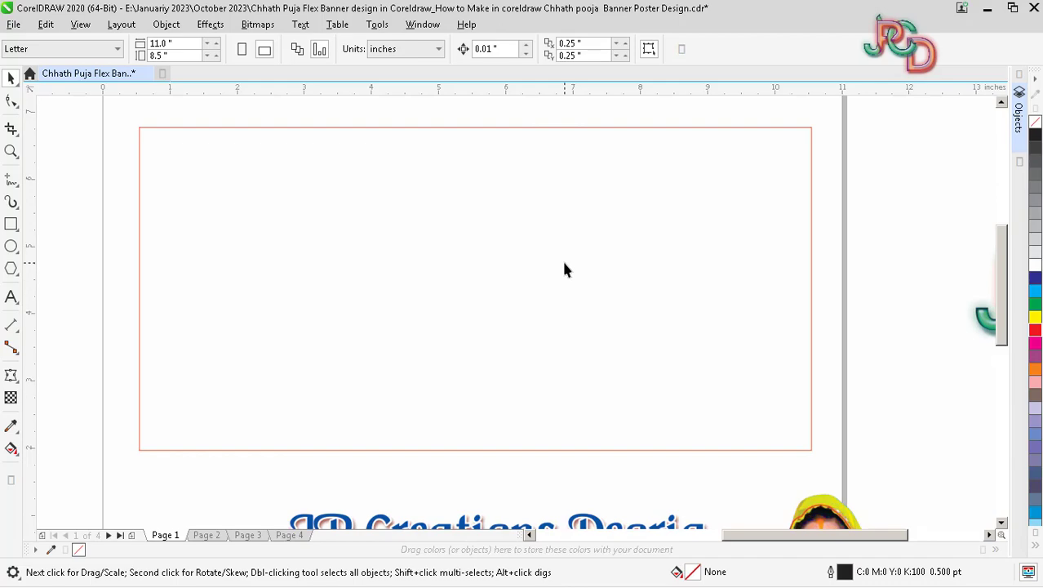
Examine the red banner rectangle and the prepared text, logos and images placed around the page
scroll(564, 263, "down", 3)
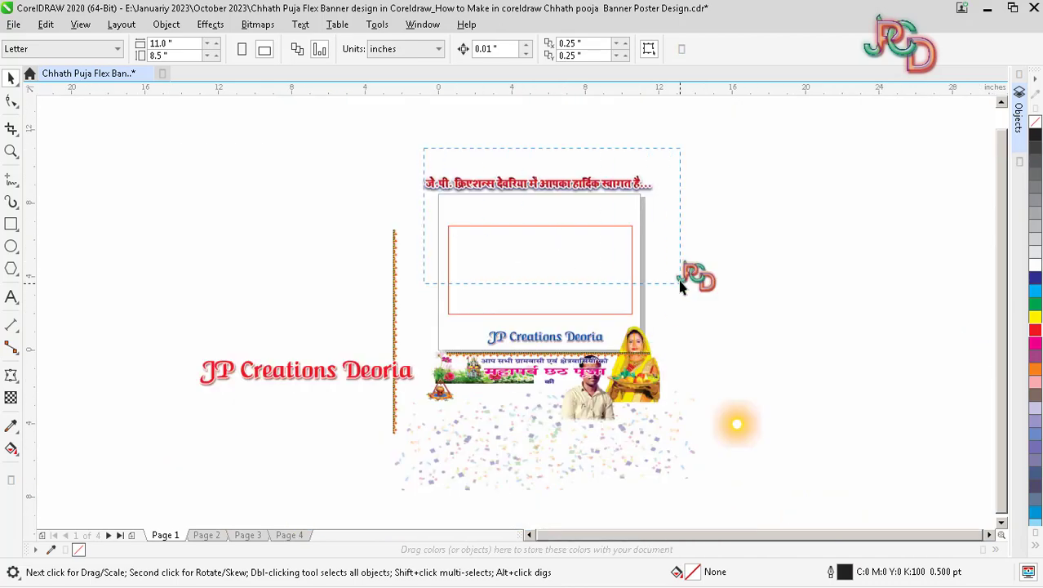
scroll(564, 192, "up", 4)
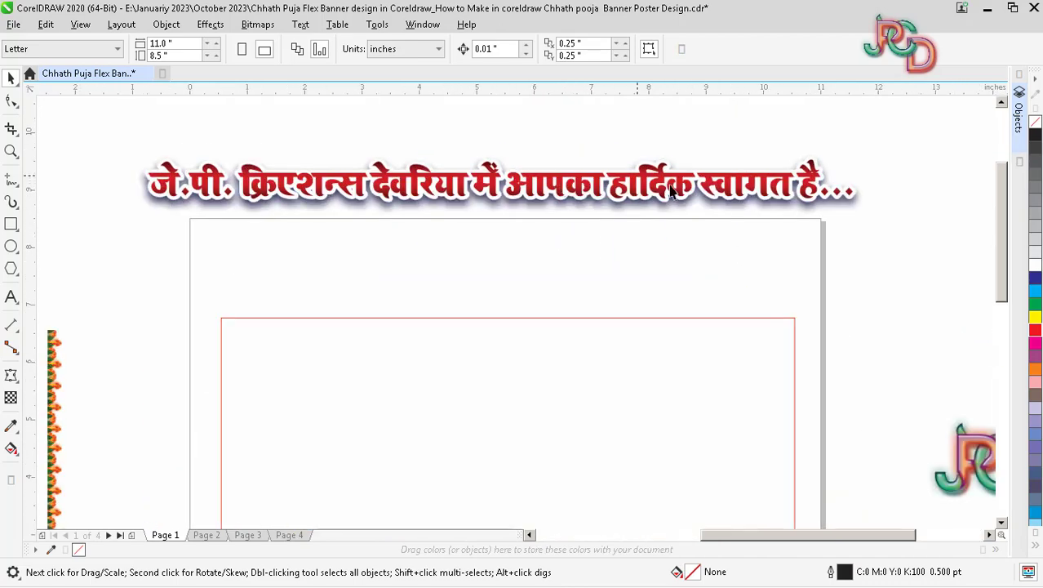
scroll(671, 190, "down", 3)
scroll(661, 294, "up", 3)
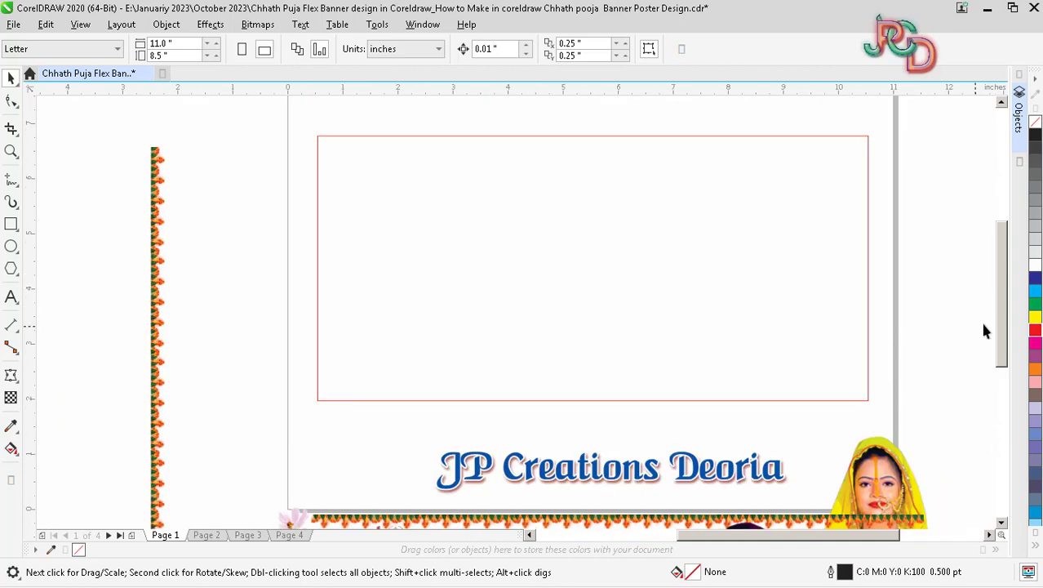
left_click_drag(1005, 324, 1005, 315)
left_click_drag(825, 536, 835, 537)
left_click(608, 311)
scroll(579, 286, "up", 1)
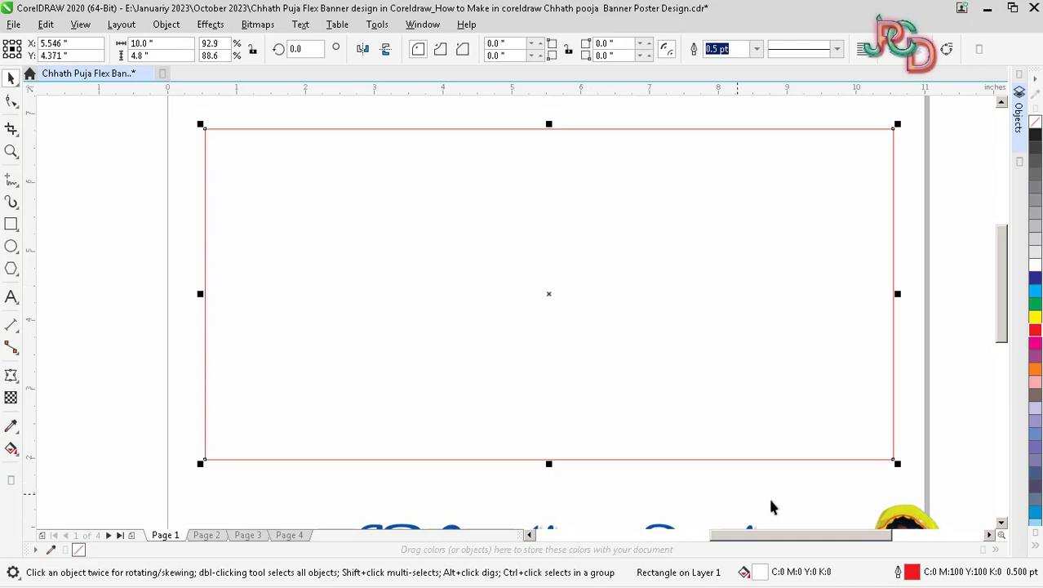
left_click_drag(805, 531, 806, 531)
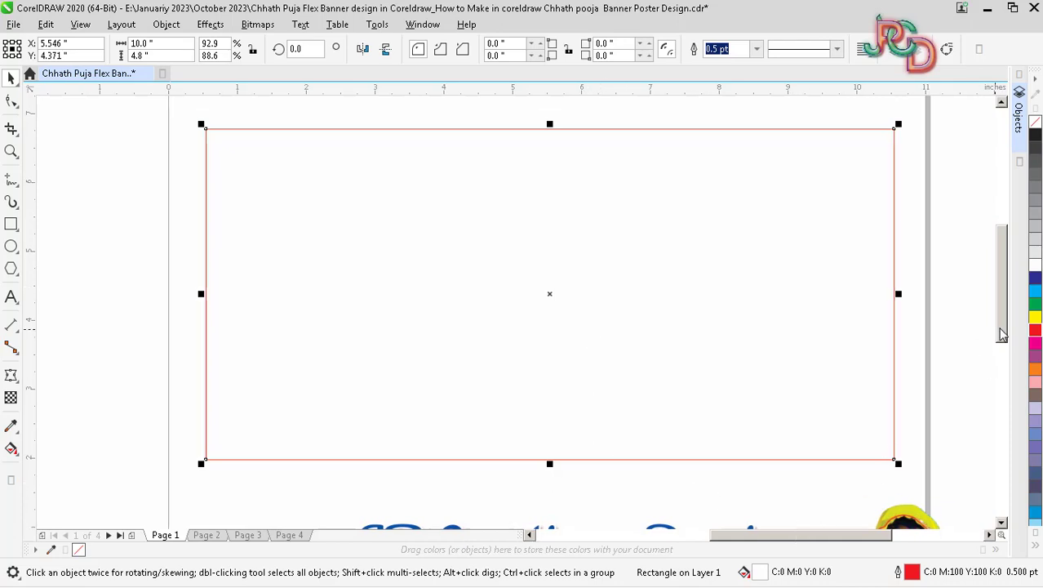
left_click_drag(1002, 334, 1002, 330)
left_click(939, 351)
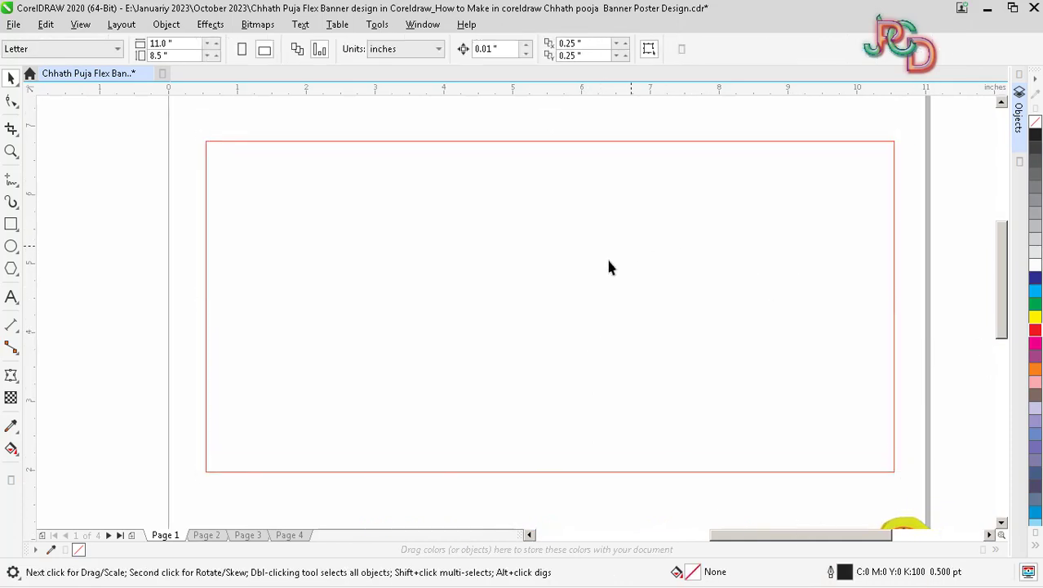
scroll(589, 269, "down", 2)
scroll(589, 269, "up", 2)
scroll(592, 287, "down", 2)
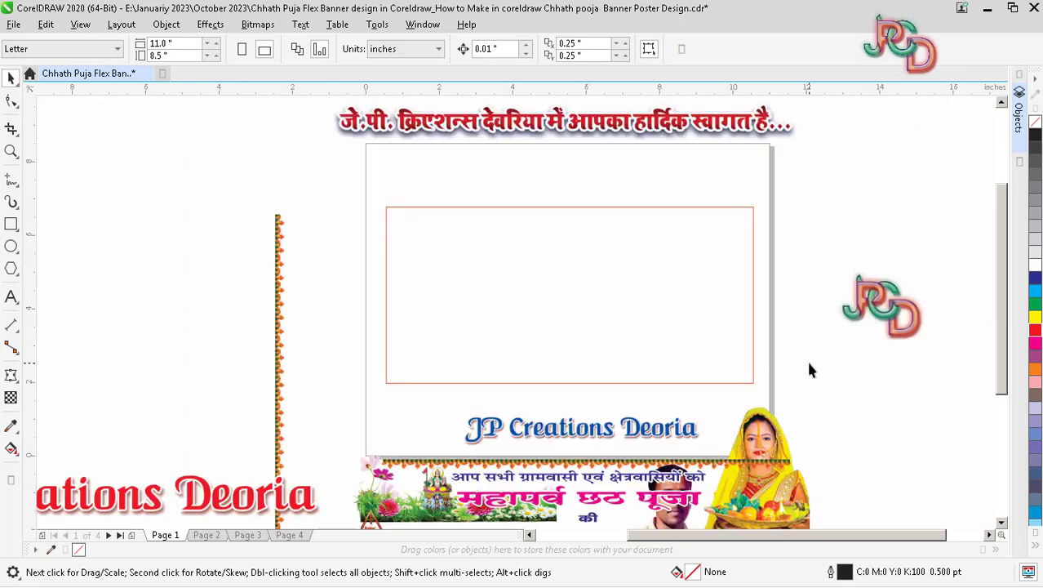
Place the line आप सभी ग्रामवासी एवं क्षेत्रवासियों को at the banner's upper edge, narrowing it to about 6.57 inches and stretching its height to about 0.44 inch
left_click_drag(616, 477, 614, 232)
scroll(613, 232, "up", 2)
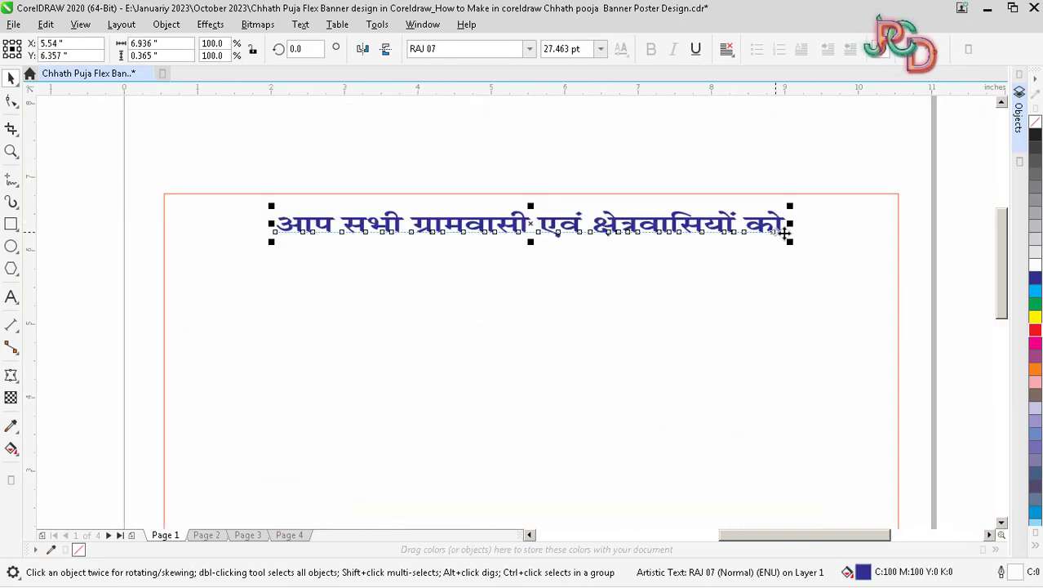
left_click_drag(792, 224, 779, 224)
left_click_drag(654, 233, 670, 226)
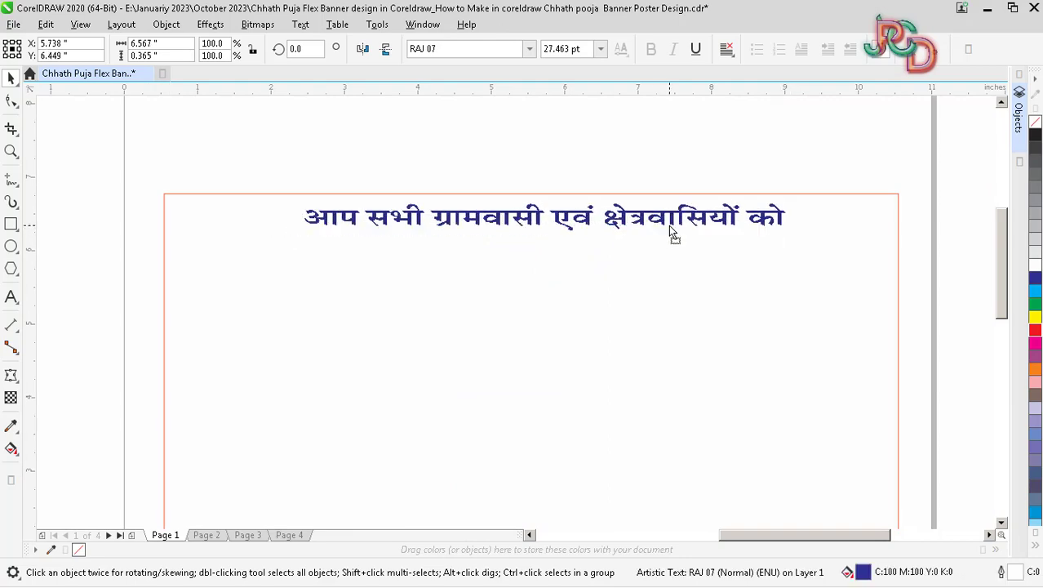
left_click_drag(546, 236, 570, 243)
scroll(530, 229, "up", 1)
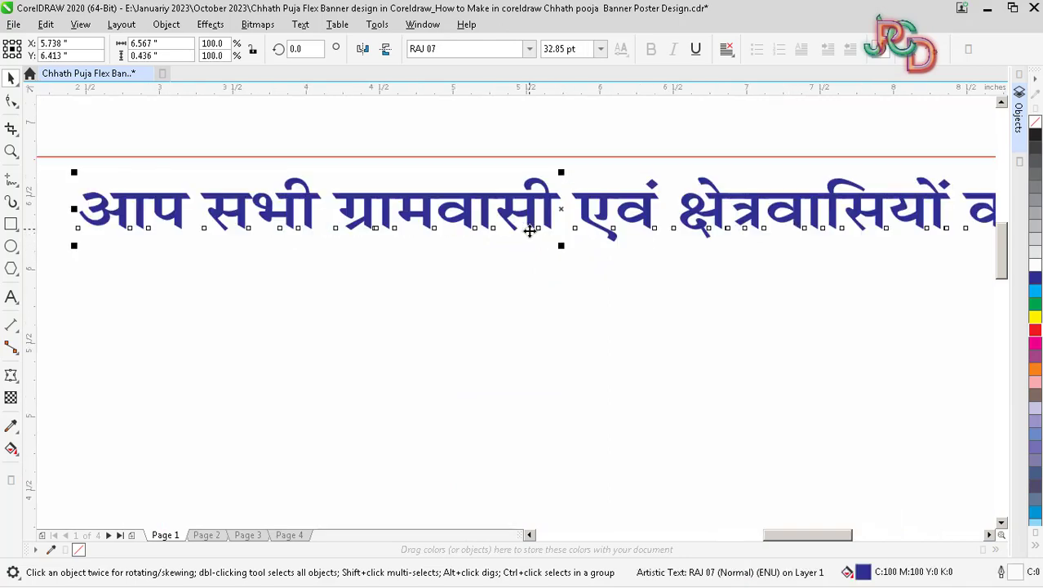
scroll(531, 231, "down", 2)
Move the magenta महापर्व छठ पूजा heading beneath the first text line and narrow it to about 5.88 inches
left_click_drag(590, 506, 578, 251)
scroll(578, 252, "up", 3)
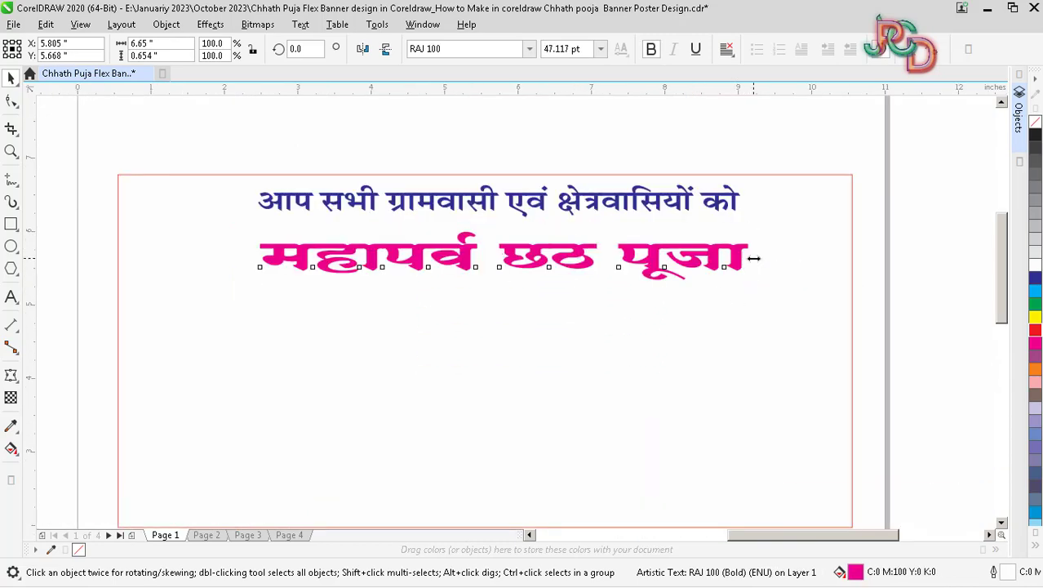
left_click_drag(754, 259, 719, 260)
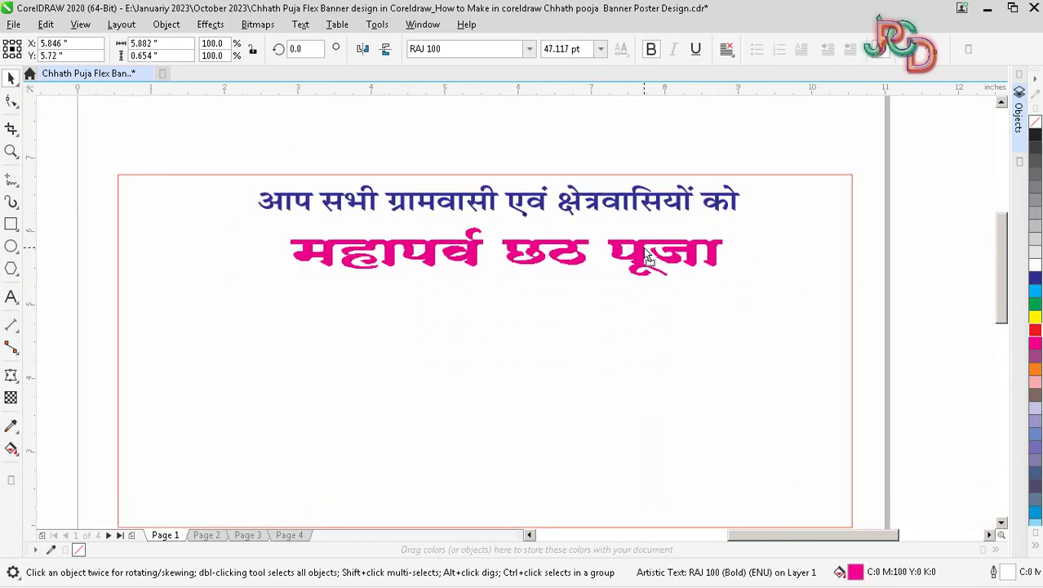
scroll(571, 308, "down", 1)
left_click(617, 405)
scroll(574, 411, "down", 1)
scroll(558, 480, "up", 1)
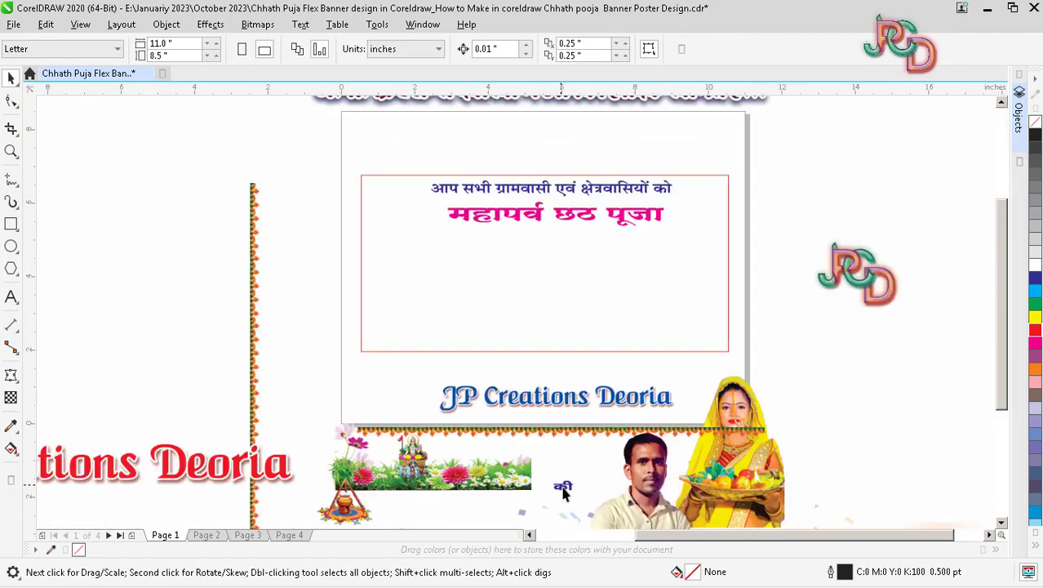
Move the word की into the banner beneath the magenta heading and place a duplicate of it below
left_click_drag(564, 490, 550, 278)
scroll(549, 238, "up", 1)
right_click(550, 277)
Replace the lower की copy's text with हार्दिक शुभकामनाएं and centre that line beneath the remaining की
key("F10")
double_click(561, 281)
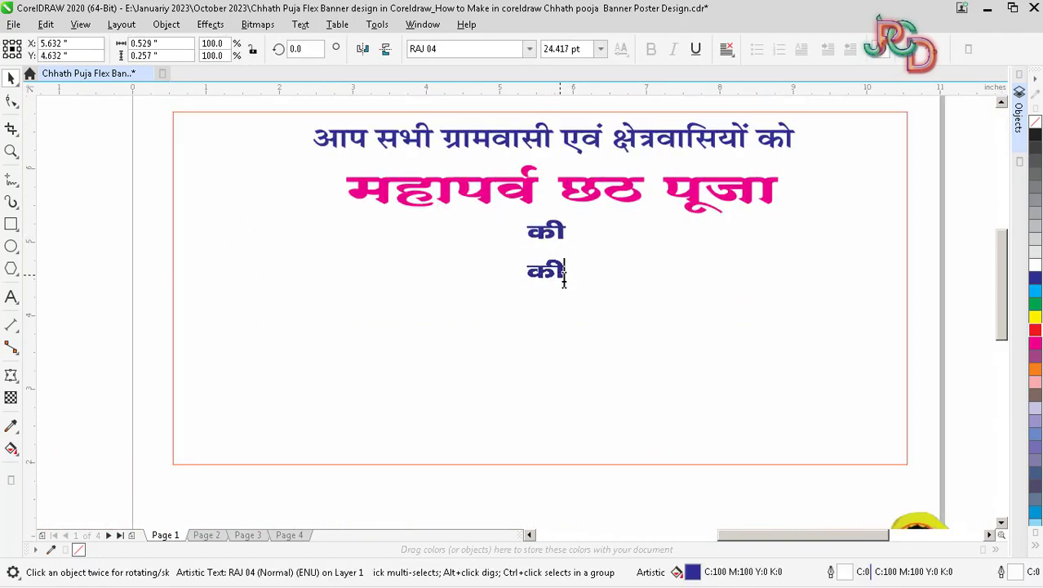
key("ctrl+a")
type("हार्दि")
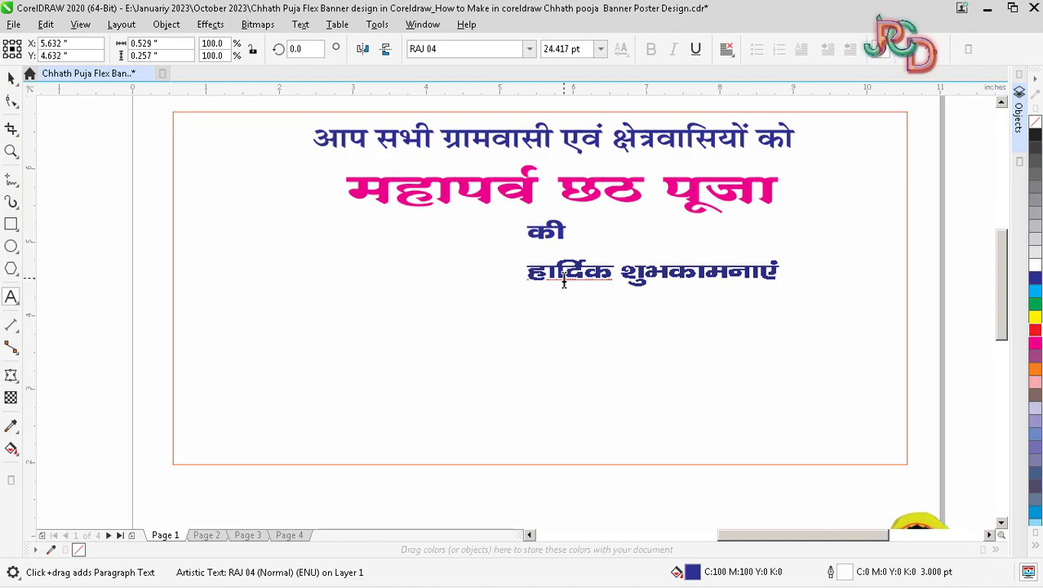
key("ctrl+space")
left_click_drag(645, 277, 534, 268)
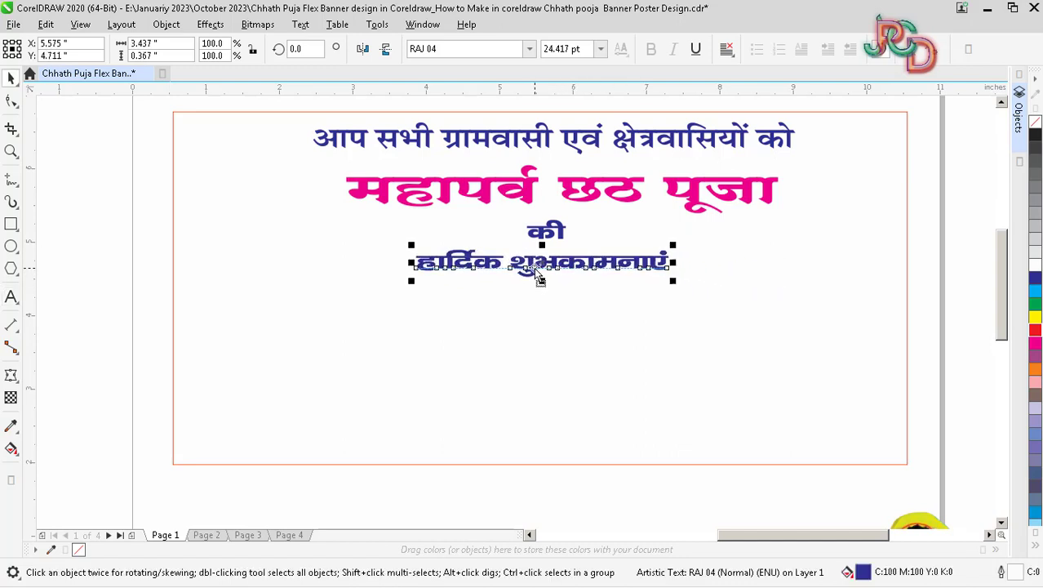
Change the font of the हार्दिक शुभकामनाएं line to RAJ 10
scroll(538, 277, "up", 2)
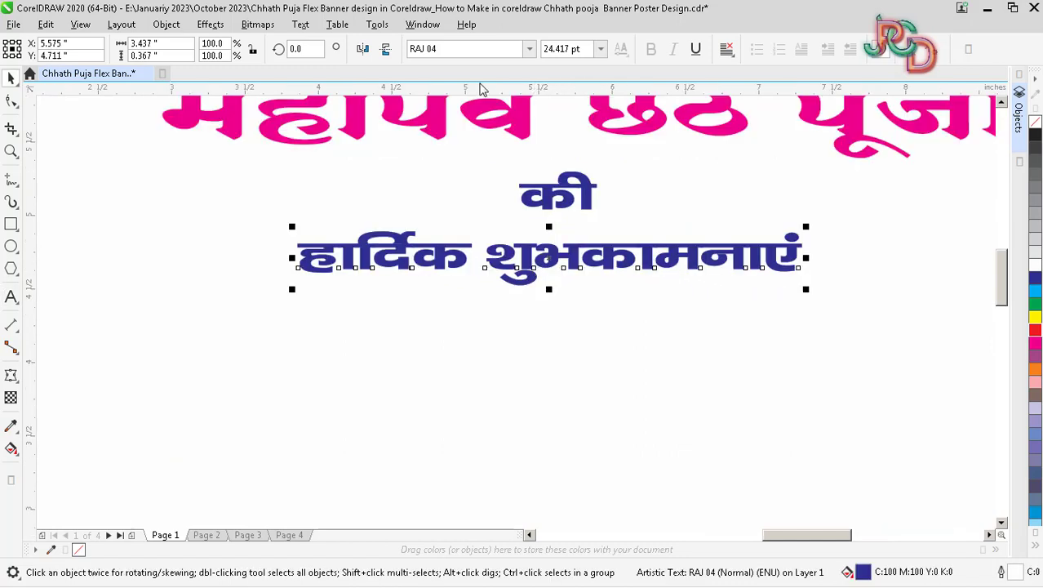
left_click(534, 50)
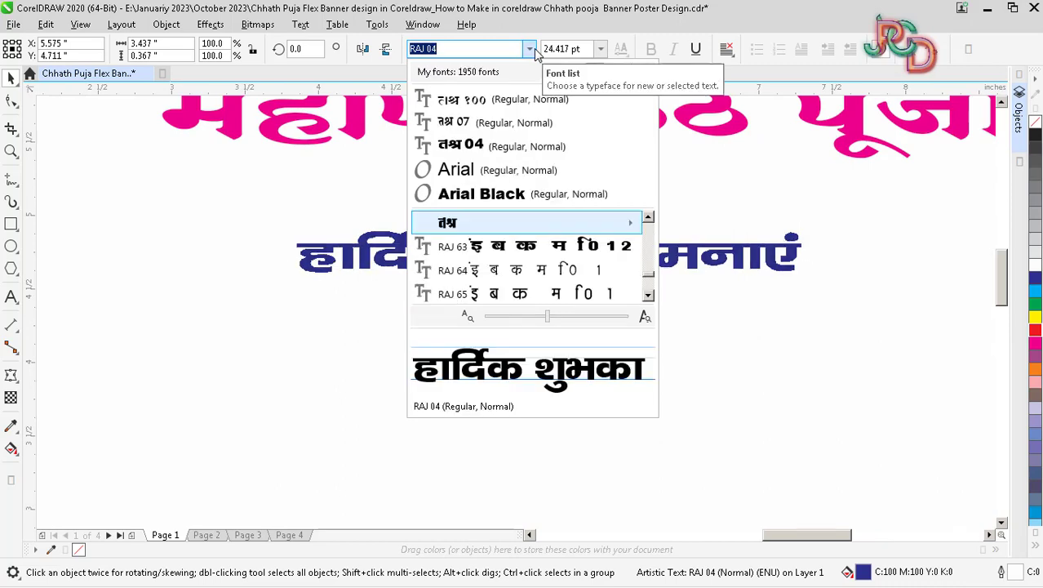
left_click(478, 51)
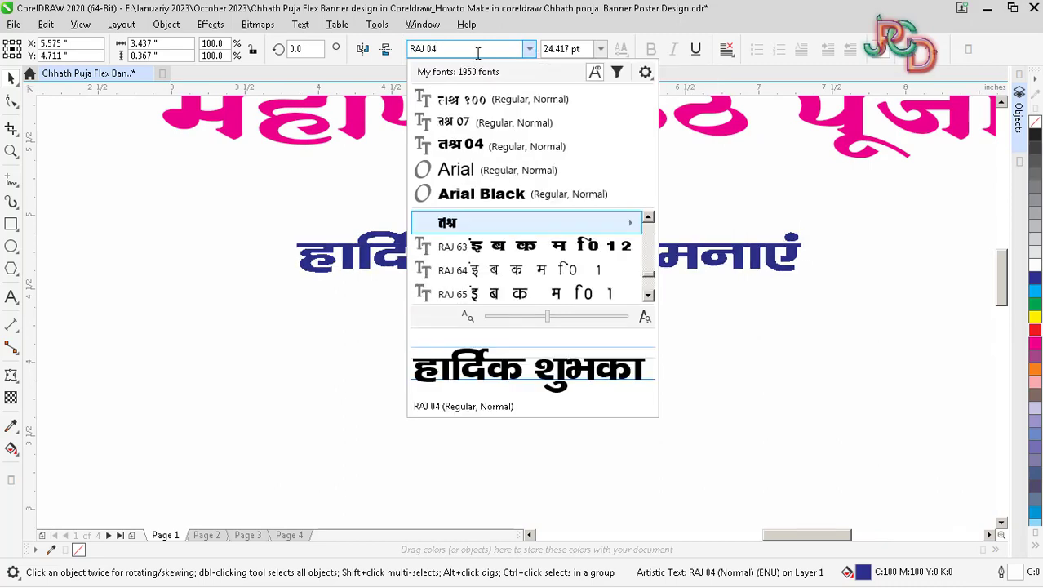
key("BackSpace")
type("10")
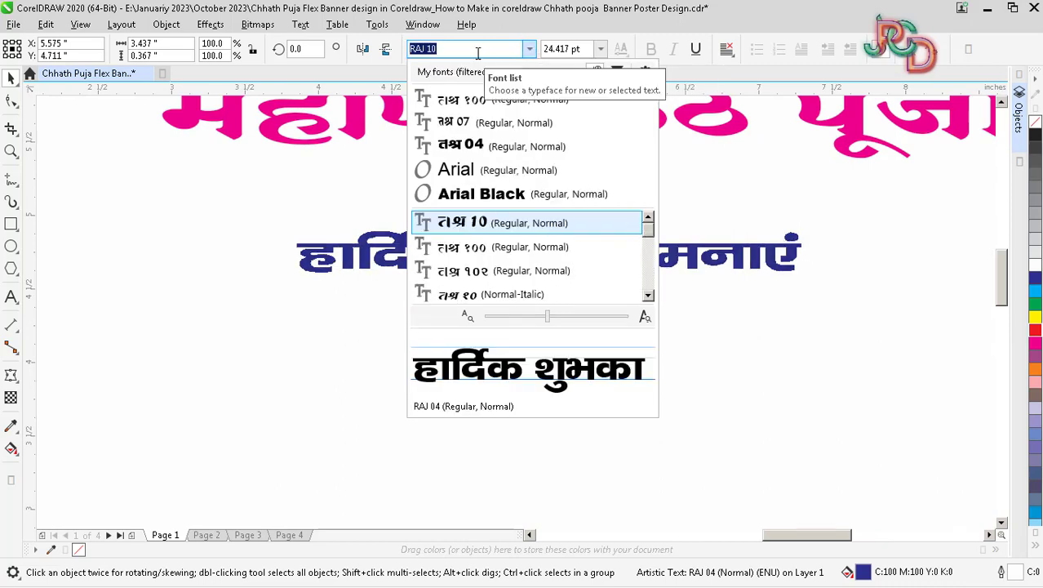
key("Return")
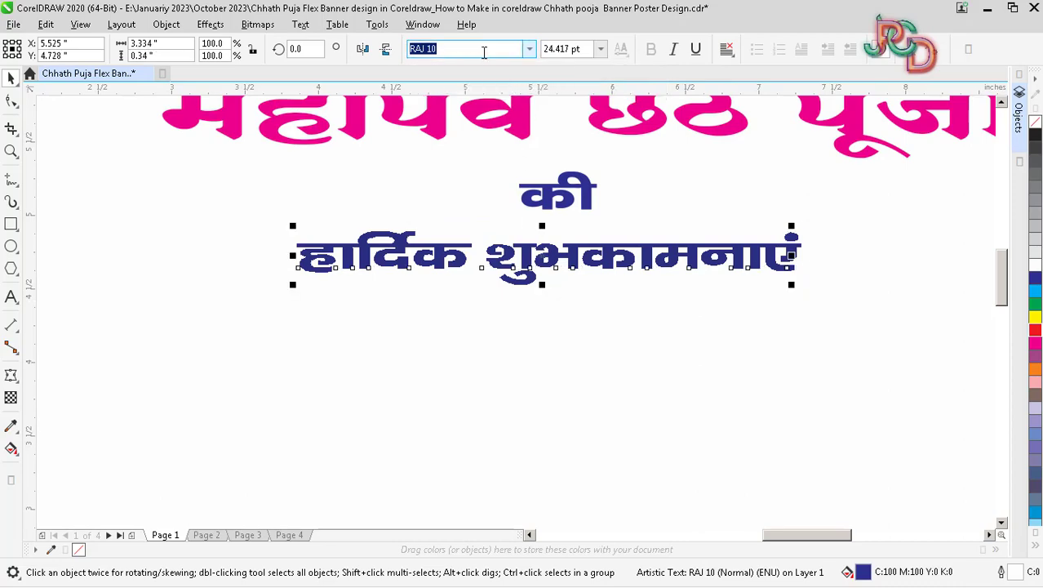
Stretch the हार्दिक शुभकामनाएं line vertically to about 0.42 inch high and adjust its position slightly beneath की
scroll(567, 256, "down", 3)
scroll(566, 255, "up", 3)
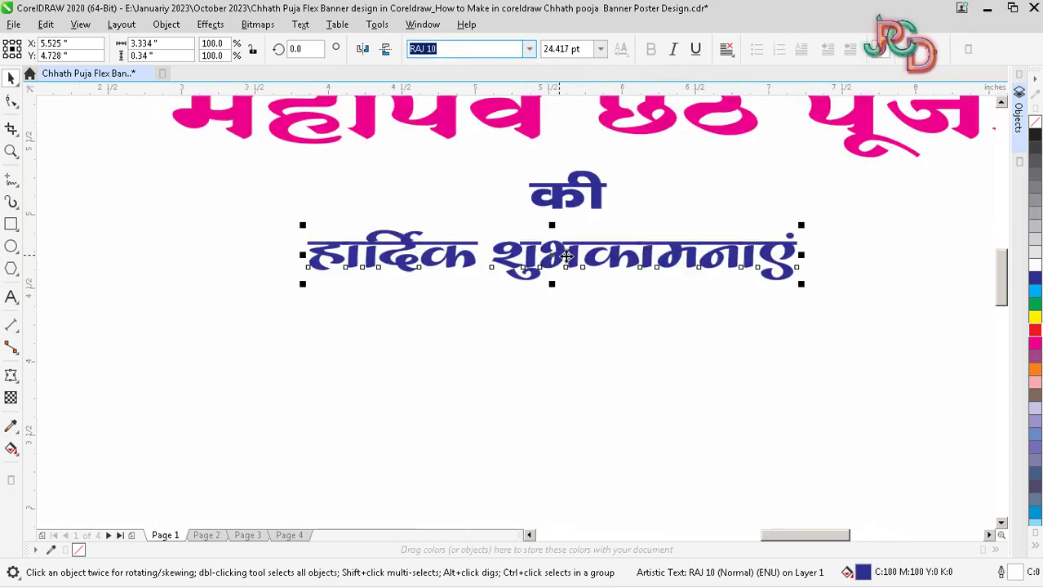
left_click_drag(552, 286, 569, 297)
scroll(587, 287, "down", 3)
scroll(587, 289, "up", 1)
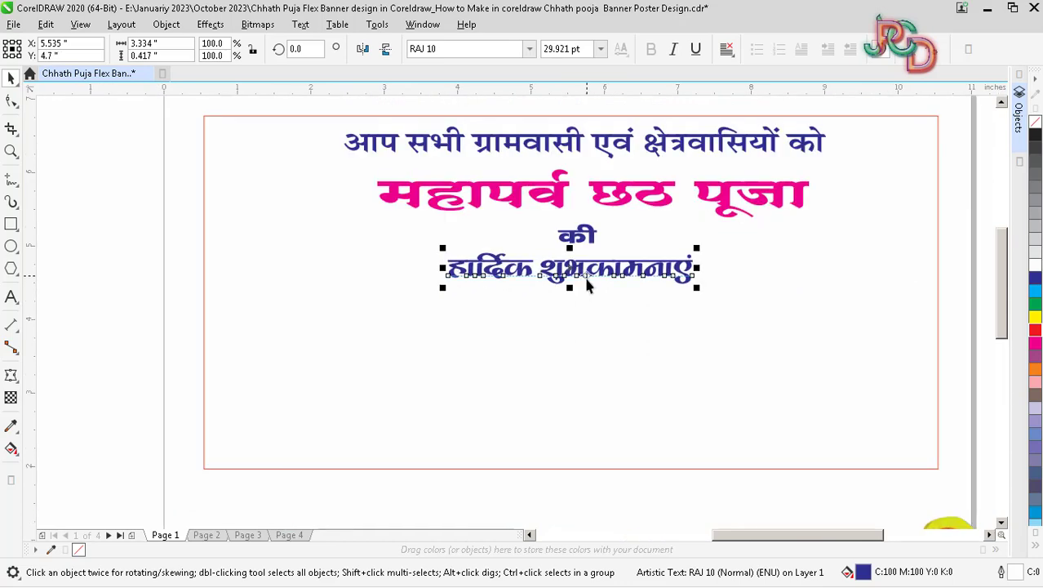
scroll(592, 302, "down", 1)
scroll(593, 310, "down", 1)
scroll(587, 328, "up", 1)
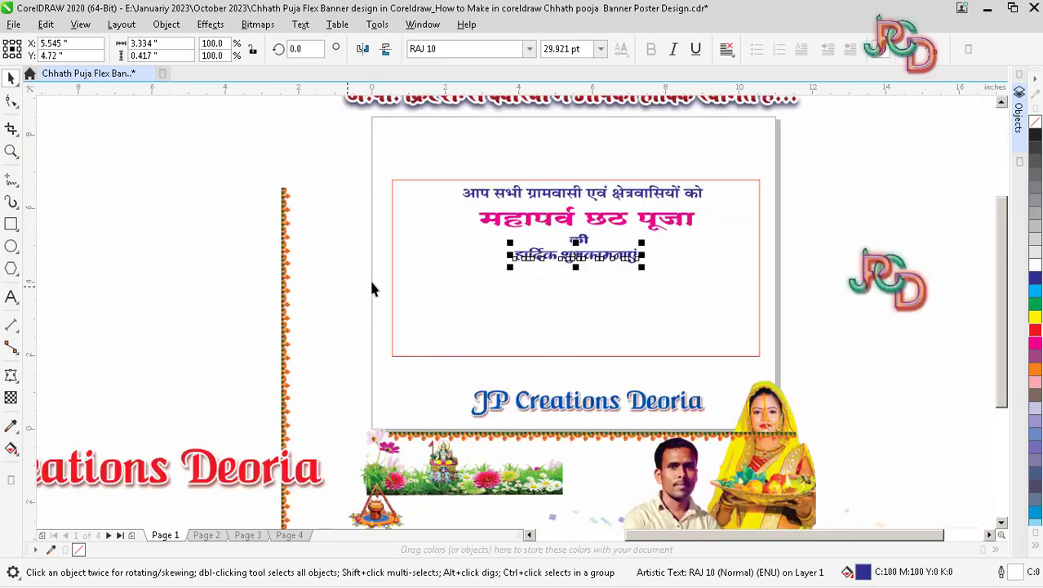
left_click(454, 269)
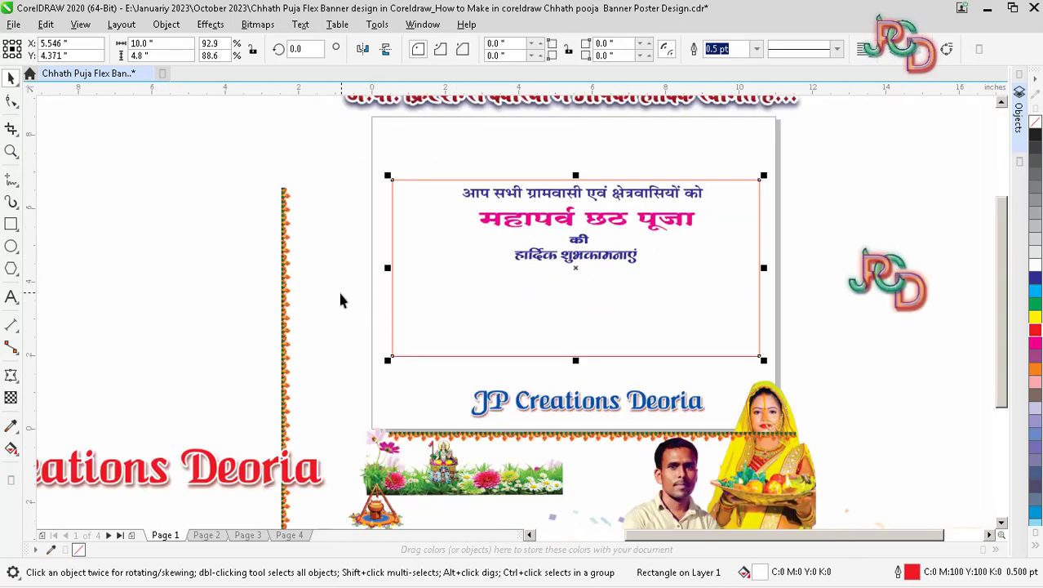
left_click(337, 288)
scroll(543, 280, "up", 1)
left_click(220, 355)
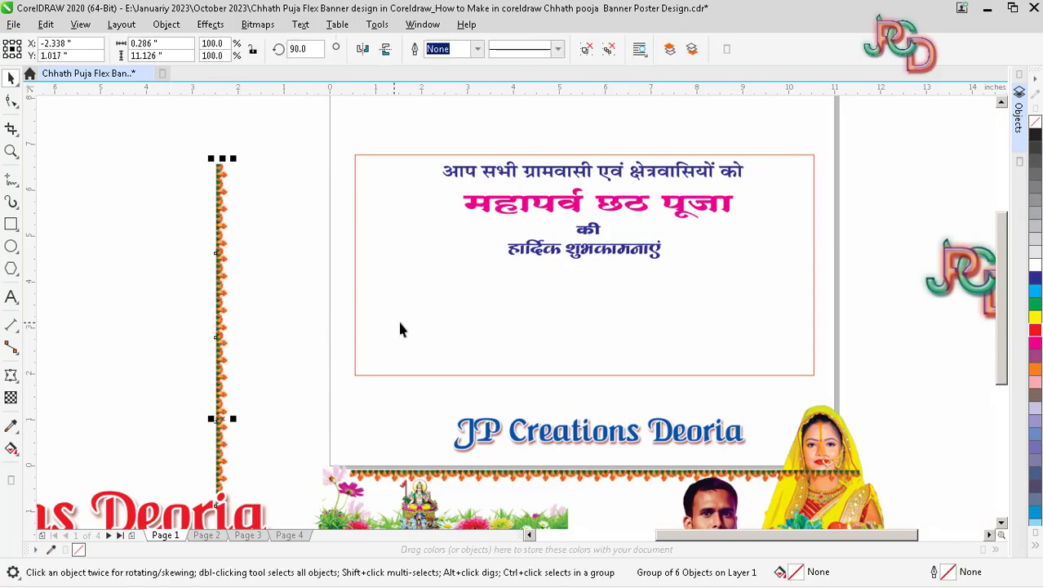
Enlarge the हार्दिक शुभकामनाएं line slightly from its lower corner
left_click(607, 258)
left_click_drag(665, 269, 684, 282)
scroll(612, 282, "down", 1)
left_click(757, 356)
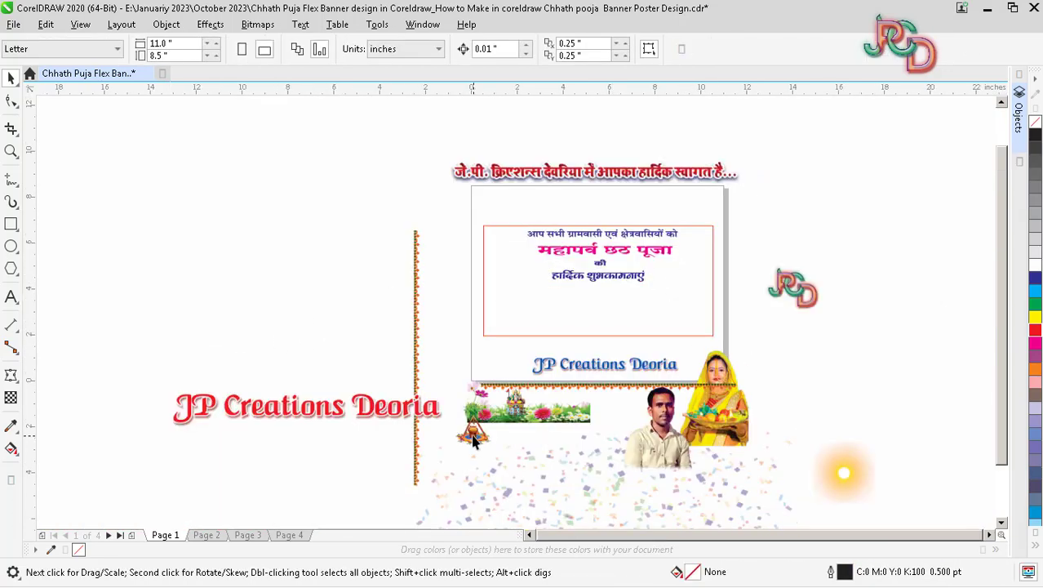
Move the sugarcane and pot image into the banner, centred below the हार्दिक शुभकामनाएं line
left_click_drag(473, 436, 622, 318)
scroll(596, 312, "up", 1)
scroll(593, 290, "down", 1)
left_click(432, 397)
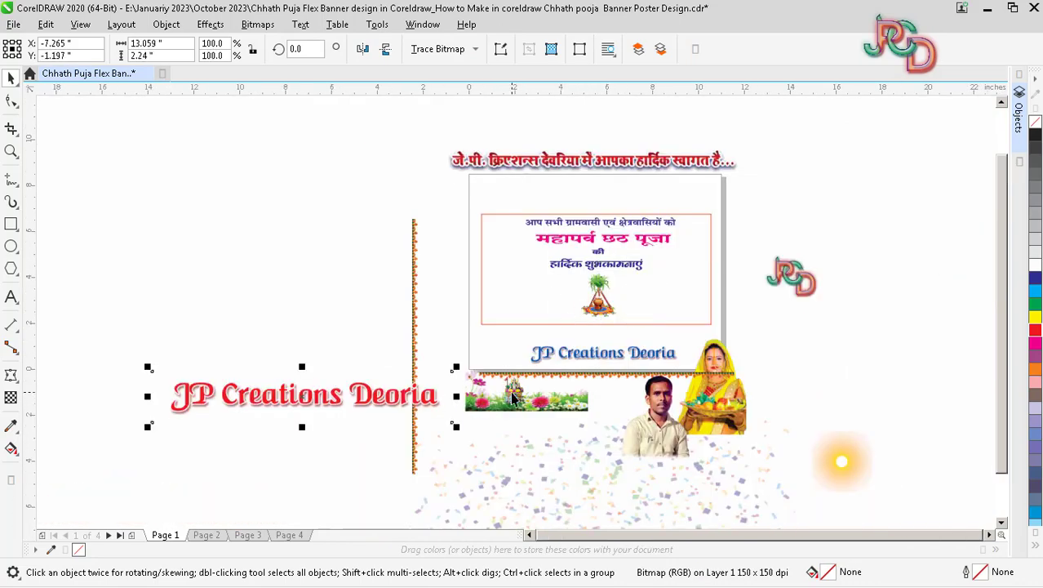
Shift the flower strip further down below the page and move the sun god image into the banner's upper-left corner
left_click_drag(543, 400, 541, 435)
left_click_drag(514, 391, 518, 268)
scroll(497, 232, "up", 2)
scroll(513, 248, "down", 1)
scroll(513, 248, "up", 1)
scroll(521, 266, "down", 2)
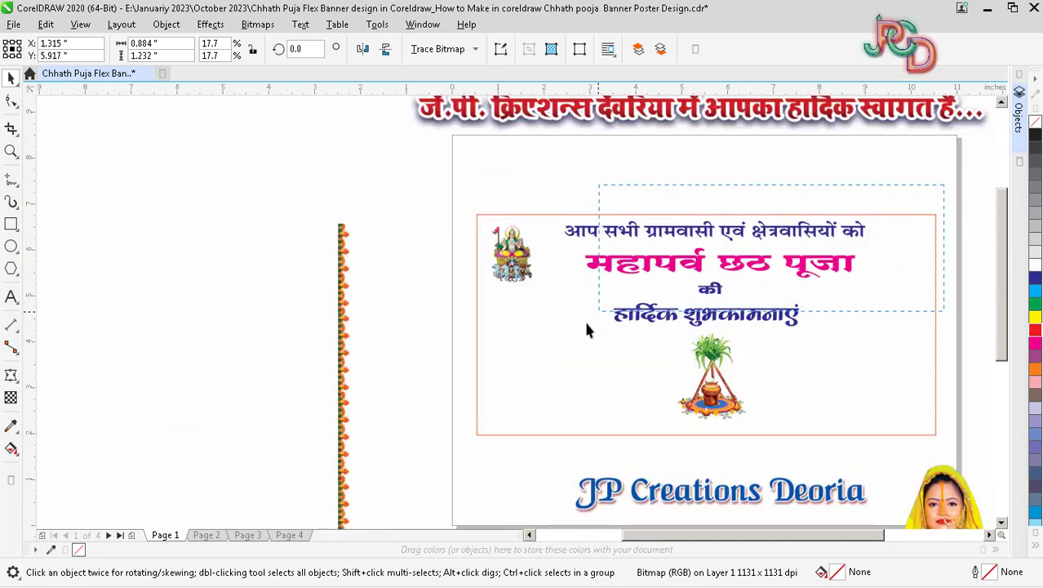
Select all four text lines in the banner and nudge them down slightly
left_click_drag(586, 329, 556, 334)
key("Down")
key("Down")
key("Down")
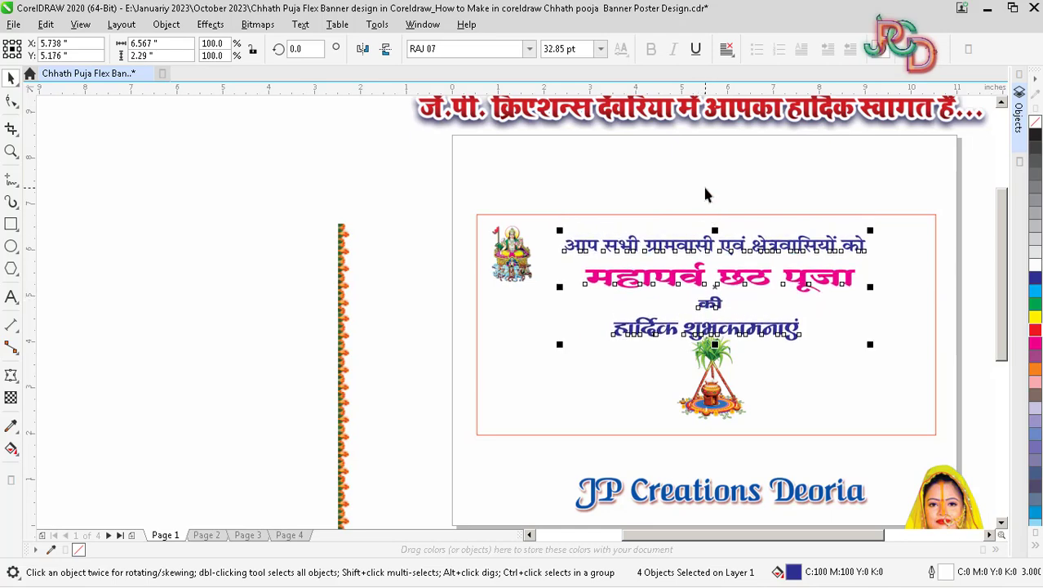
Enlarge the sun god image to about 0.99 by 1.37 inches, keeping it in the banner's upper-left corner
left_click(523, 269)
scroll(531, 279, "up", 2)
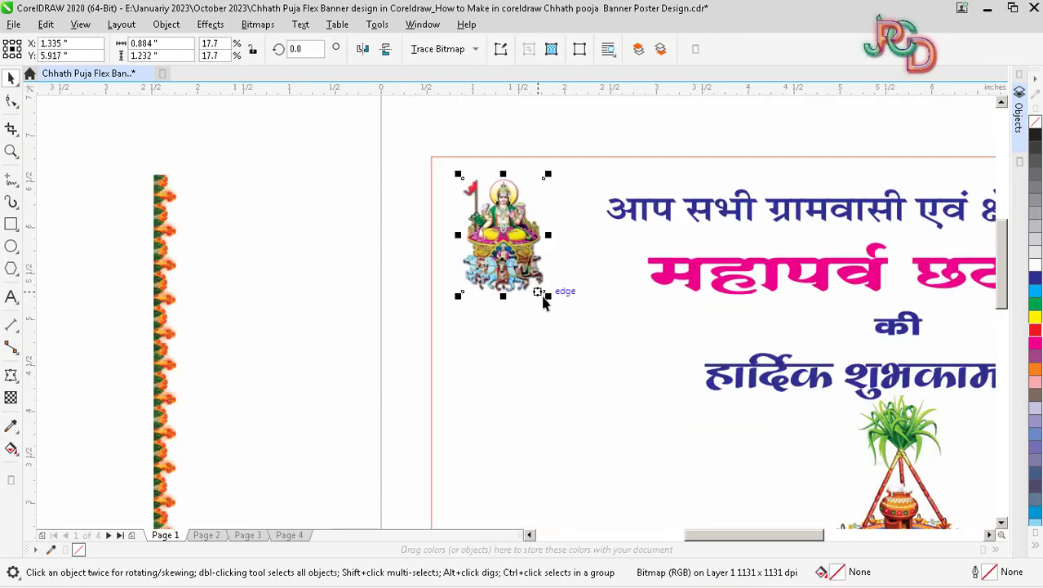
left_click_drag(555, 303, 573, 319)
scroll(554, 283, "down", 1)
key("ctrl+z")
left_click(467, 225)
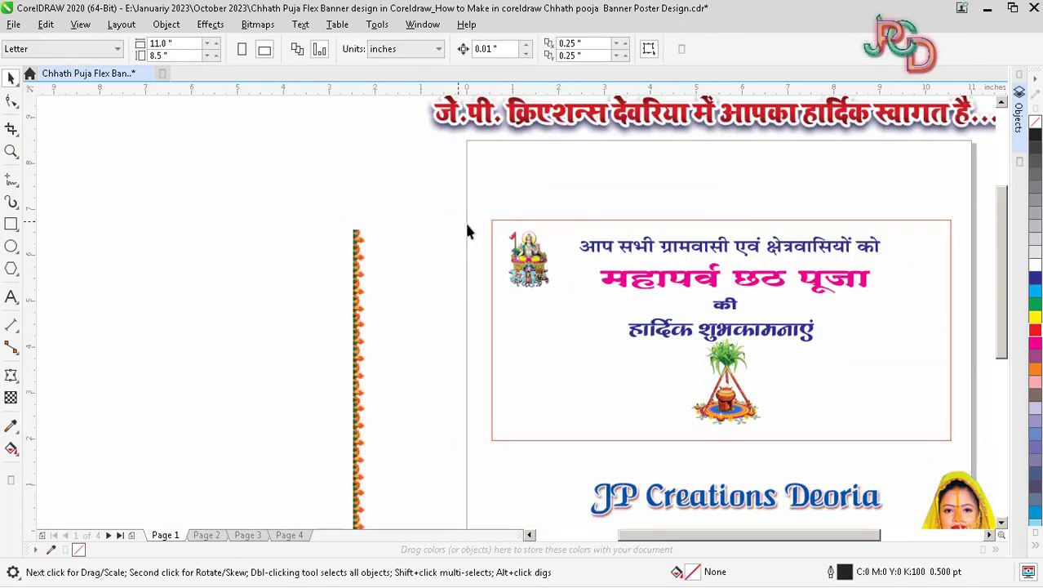
left_click_drag(467, 225, 559, 299)
key("Left")
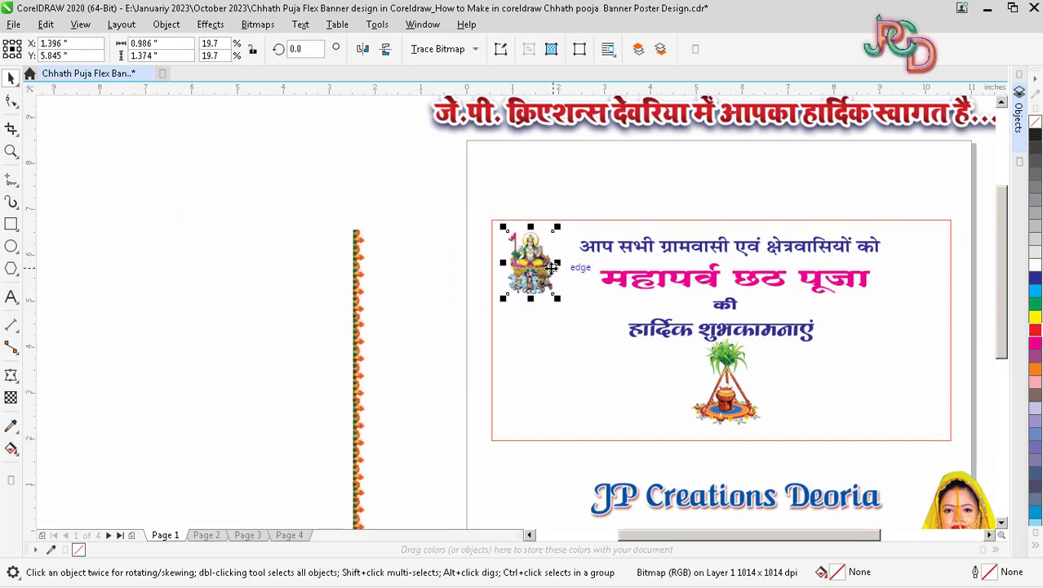
Move the image of the woman in yellow holding a fruit basket to the right side of the banner, near its lower edge
scroll(570, 311, "down", 2)
scroll(585, 314, "up", 2)
scroll(587, 319, "down", 1)
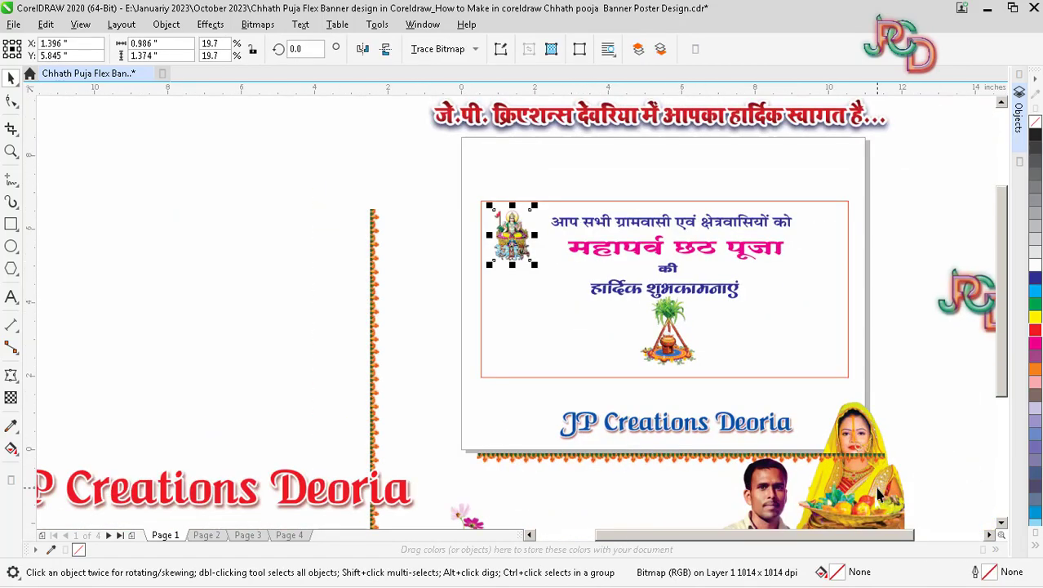
left_click_drag(880, 494, 825, 324)
left_click(823, 323)
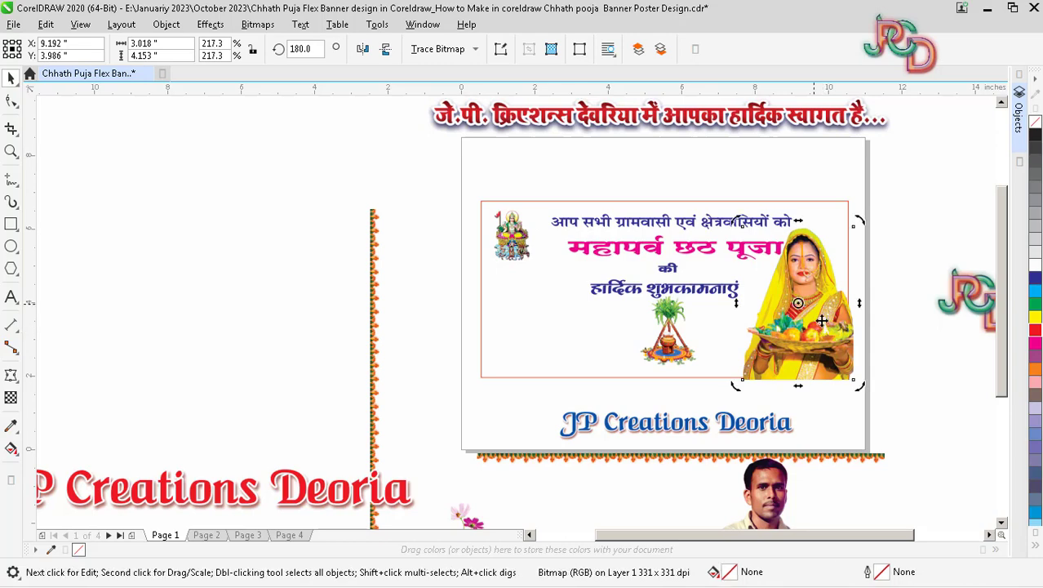
Shrink the image of the woman with the fruit basket proportionally to about 2.8 by 3.85 inches
left_click(822, 321)
left_click(822, 321)
left_click_drag(736, 220, 745, 232)
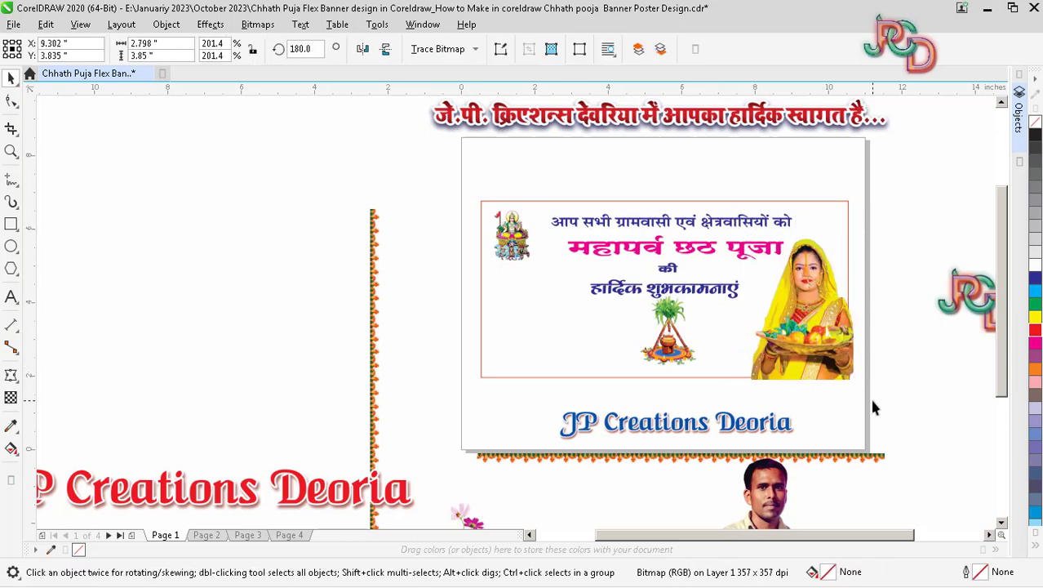
Move the man's portrait to the banner's lower-left corner and the woman's image to the lower middle, across the banner's bottom edge
scroll(682, 363, "down", 2)
left_click_drag(711, 419, 580, 369)
scroll(601, 349, "up", 2)
left_click_drag(898, 346, 738, 408)
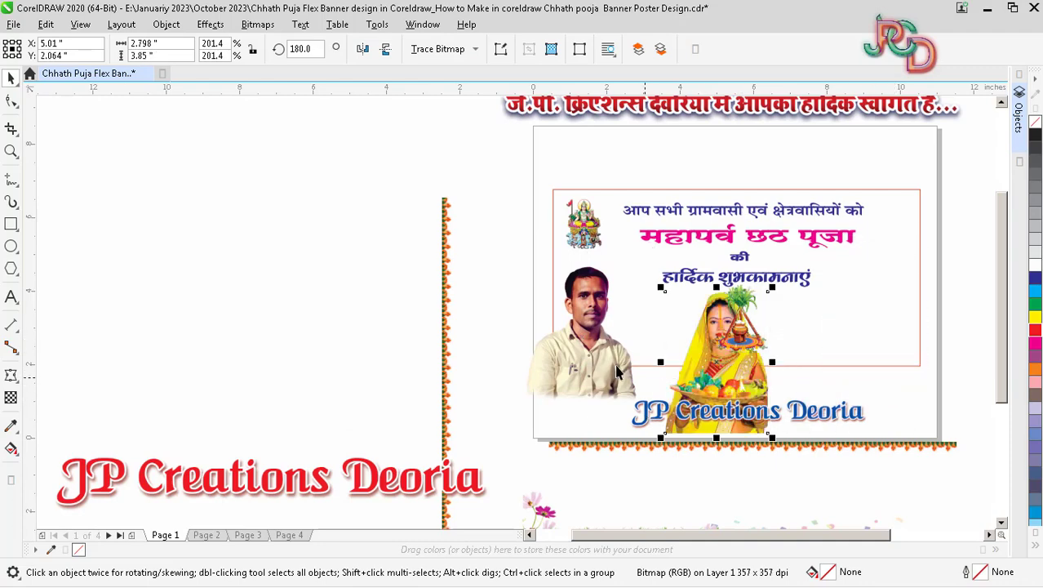
Select the man's portrait together with the woman's image and PowerClip both inside the banner rectangle
scroll(618, 359, "down", 2)
left_click(594, 364, "shift")
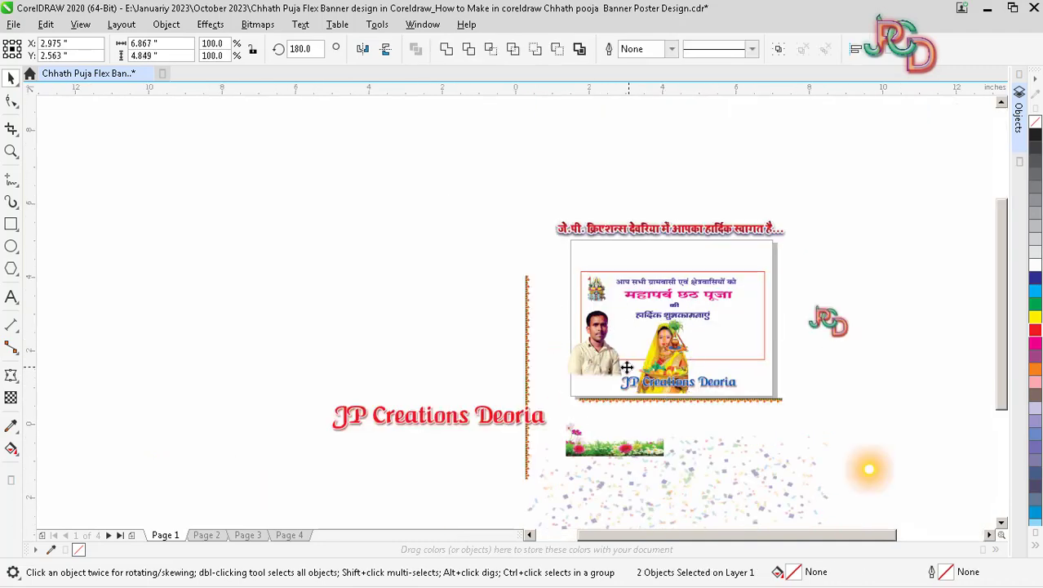
scroll(624, 365, "up", 2)
left_click(211, 26)
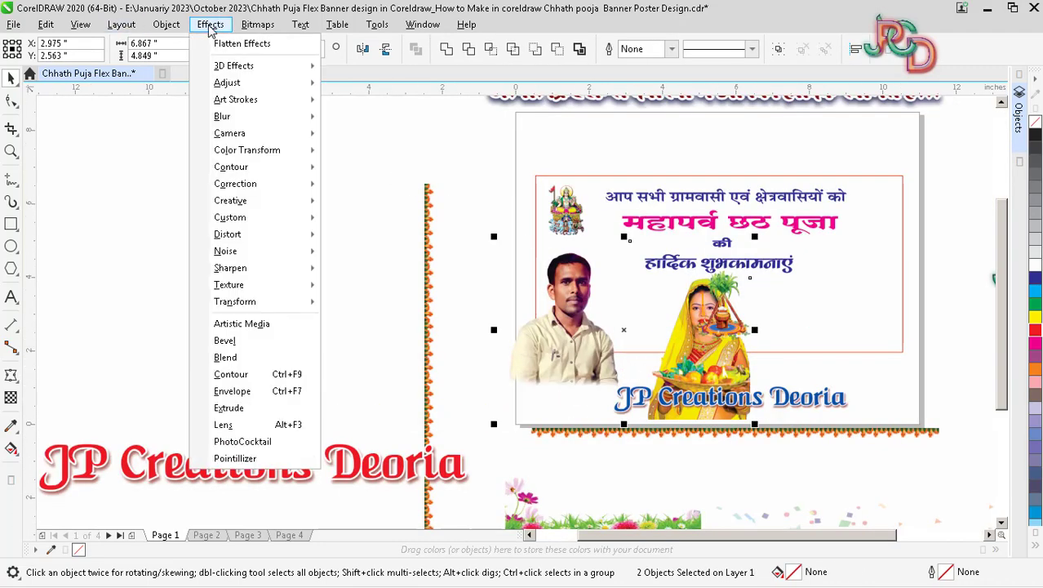
mouse_move(167, 26)
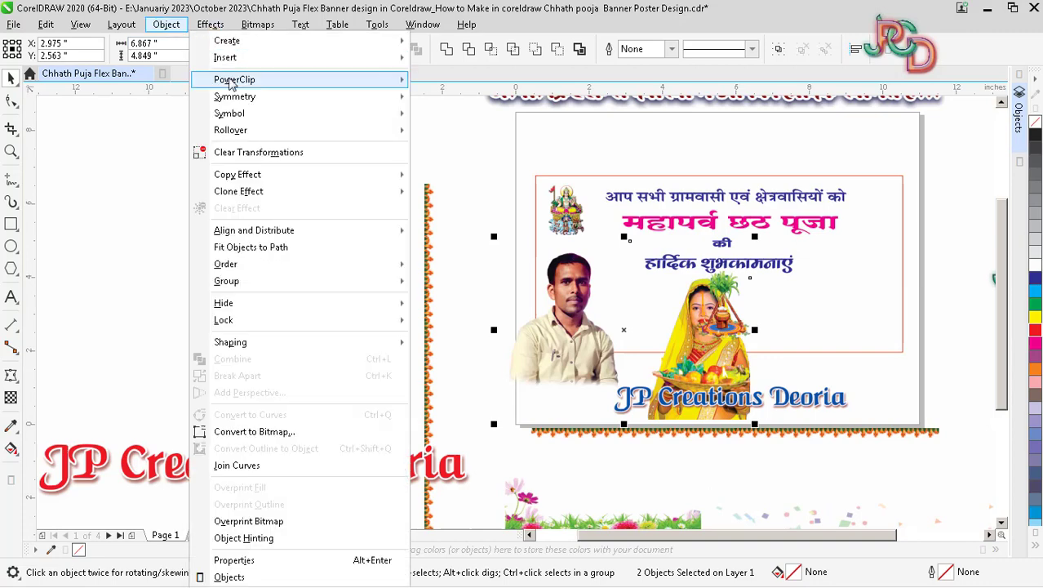
mouse_move(301, 84)
left_click(454, 86)
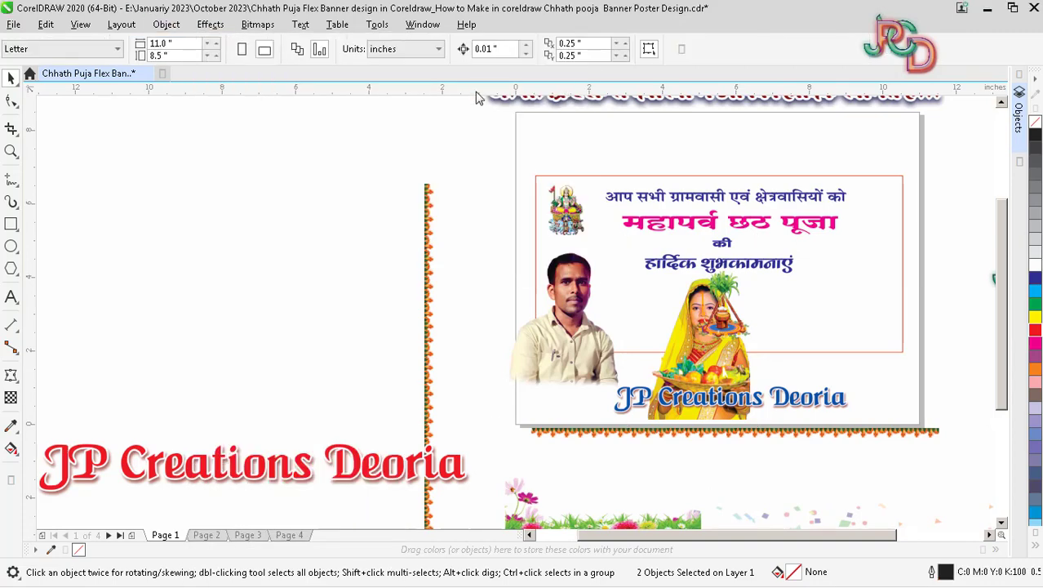
left_click(838, 314)
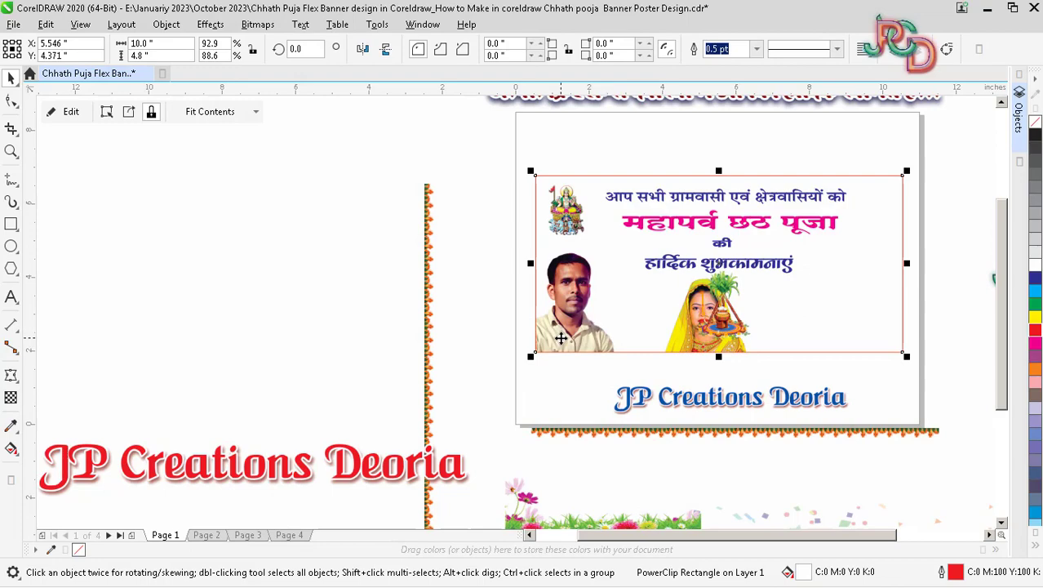
PowerClip the horizontal flower garland from below the page inside the banner rectangle
scroll(560, 338, "up", 2)
scroll(561, 338, "down", 2)
scroll(710, 341, "up", 2)
scroll(668, 334, "down", 1)
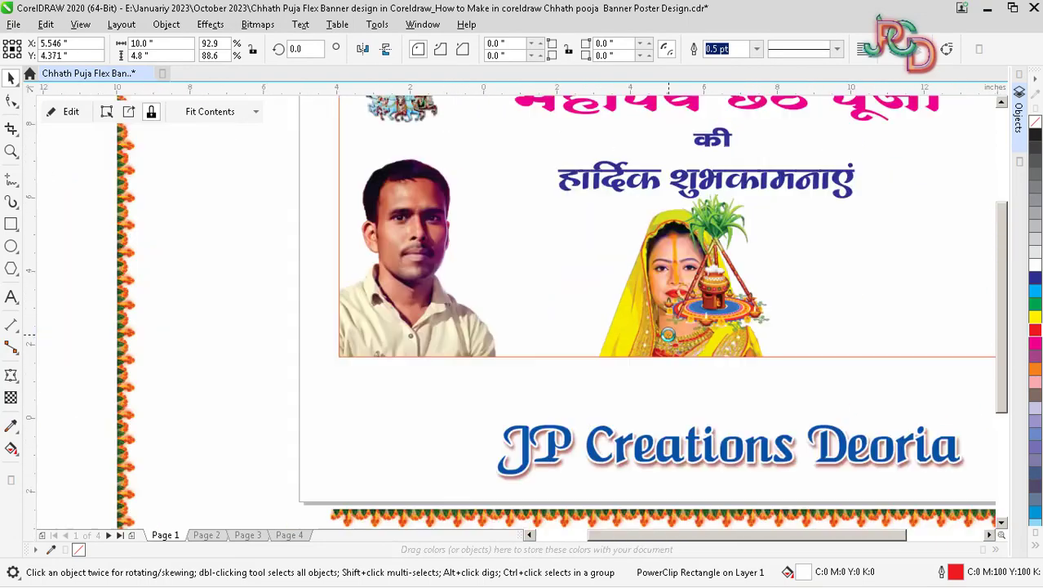
scroll(668, 333, "down", 3)
scroll(679, 383, "up", 2)
left_click(679, 369)
scroll(676, 372, "up", 2)
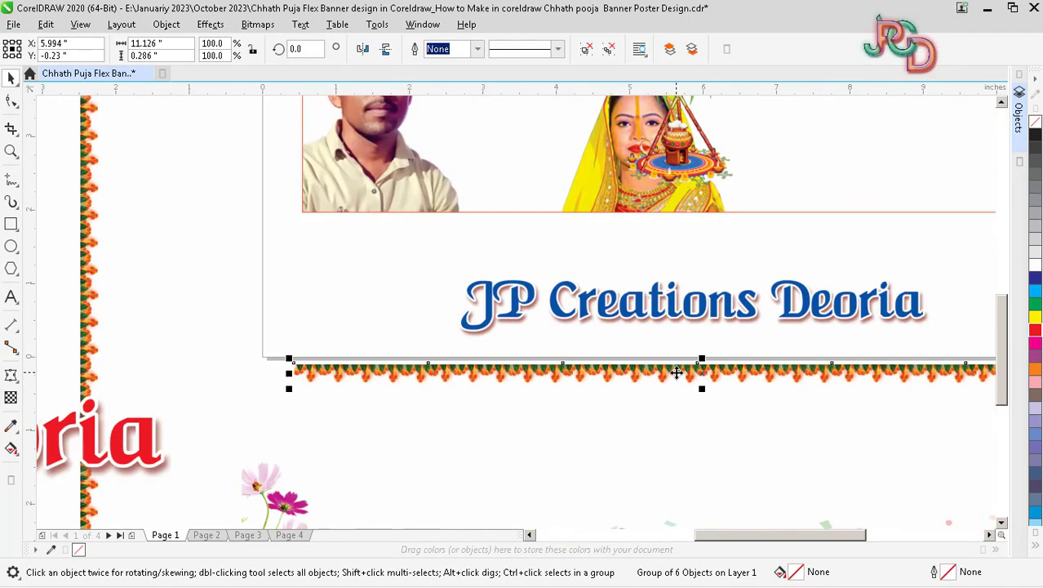
left_click(166, 24)
mouse_move(351, 80)
left_click(488, 82)
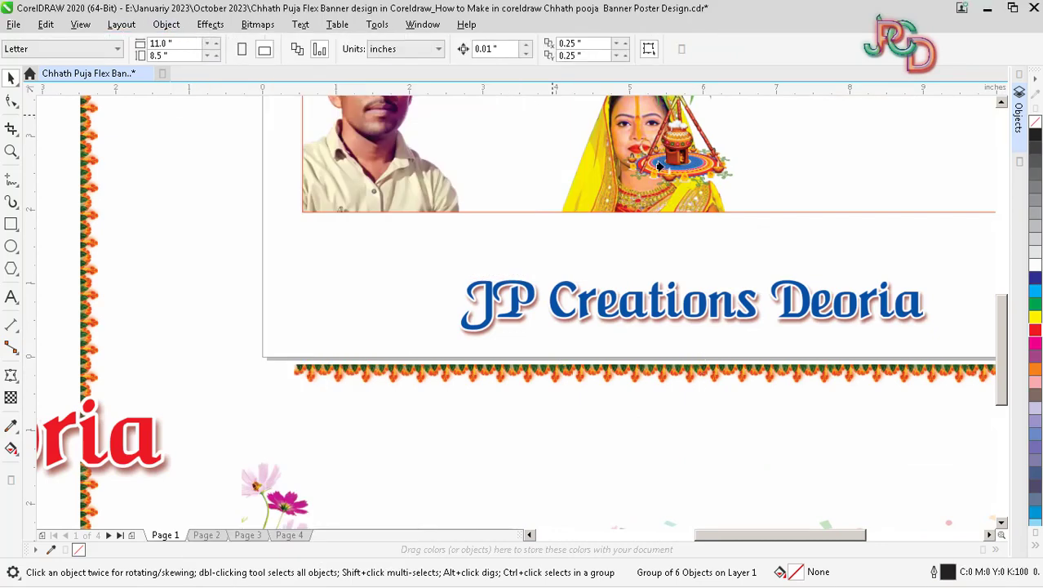
left_click(820, 186)
Open the rectangle's PowerClip contents for editing and align the flower garland with the banner's upper edge
scroll(653, 261, "down", 2)
double_click(723, 227)
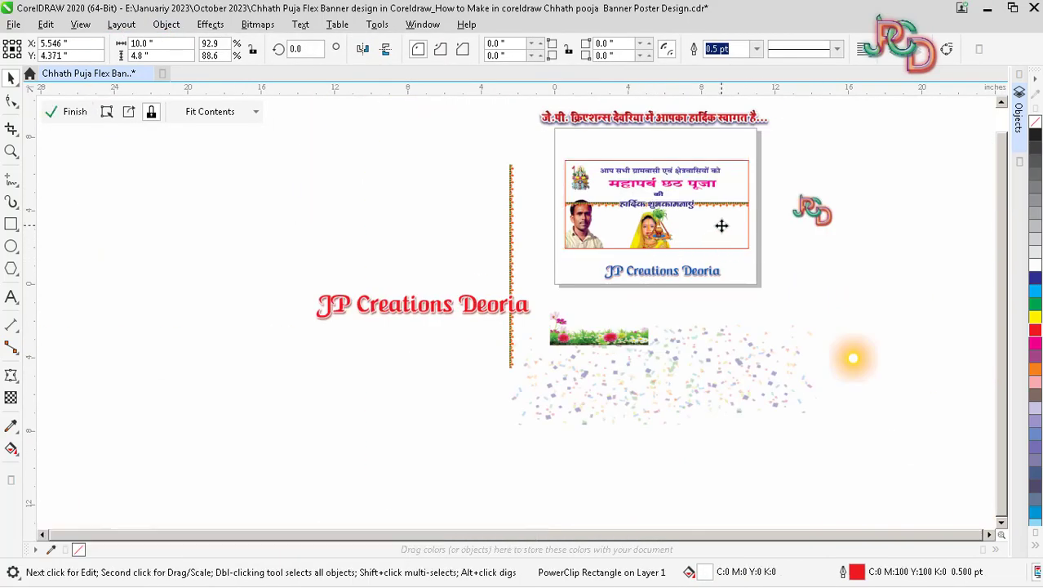
scroll(691, 196, "up", 1)
scroll(588, 214, "down", 1)
scroll(669, 235, "up", 1)
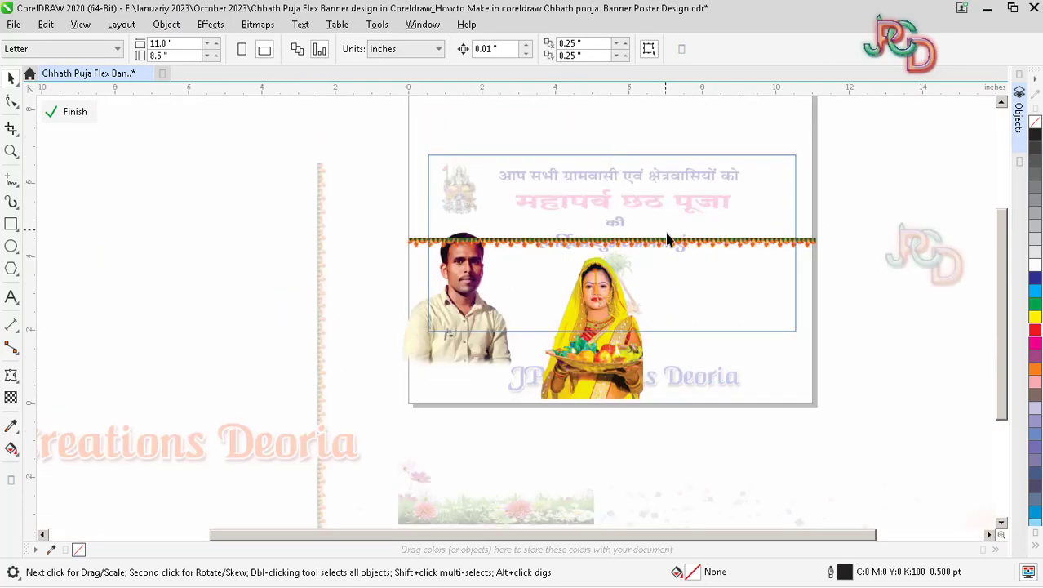
left_click_drag(668, 235, 668, 161)
scroll(606, 163, "up", 3)
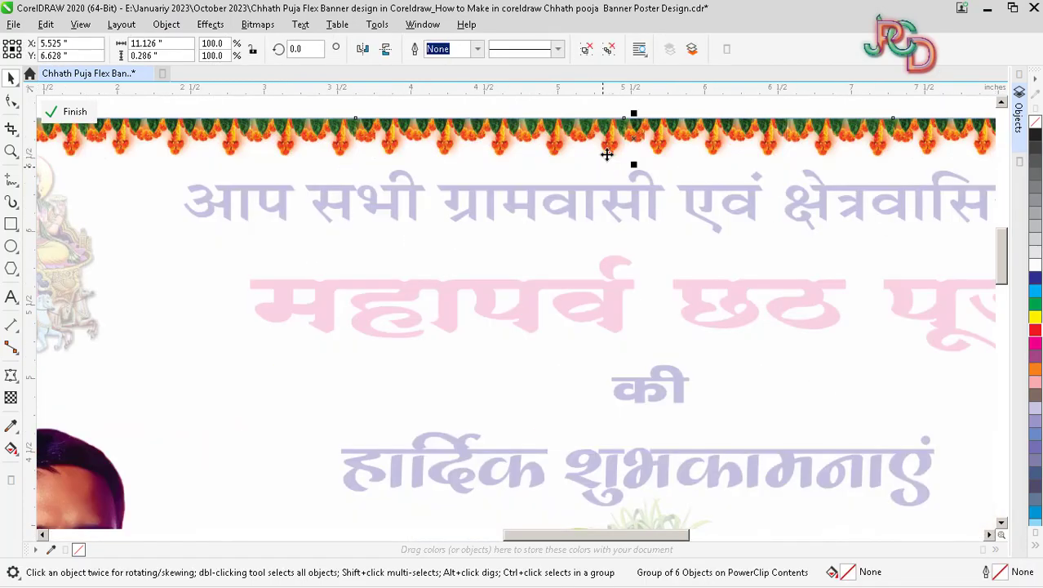
scroll(636, 173, "down", 3)
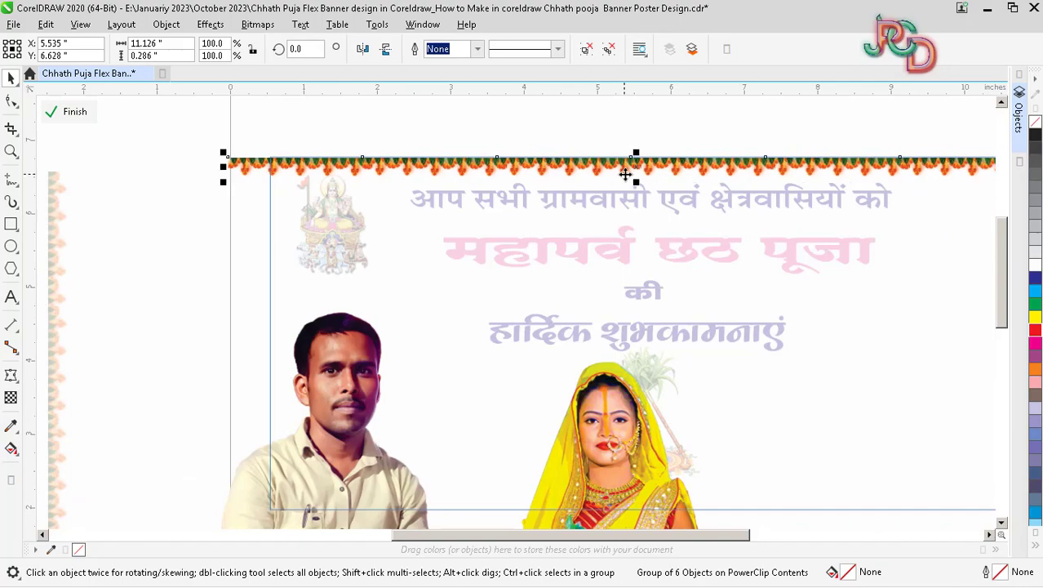
scroll(628, 169, "up", 5)
scroll(600, 156, "down", 5)
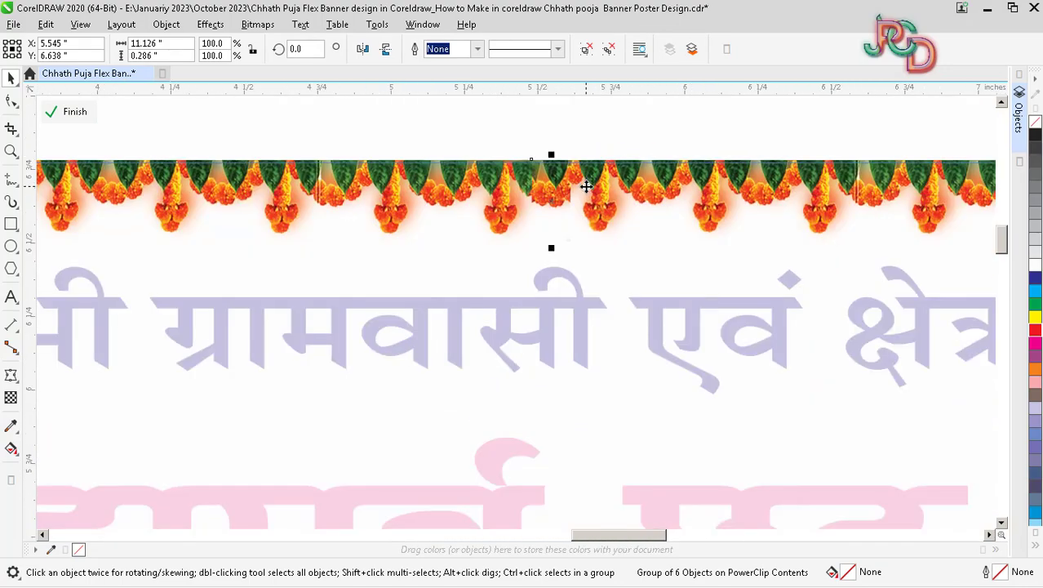
Copy the garland straight down to the banner's lower edge and flip the copy vertically so its flowers point inward
left_click(603, 202, "ctrl")
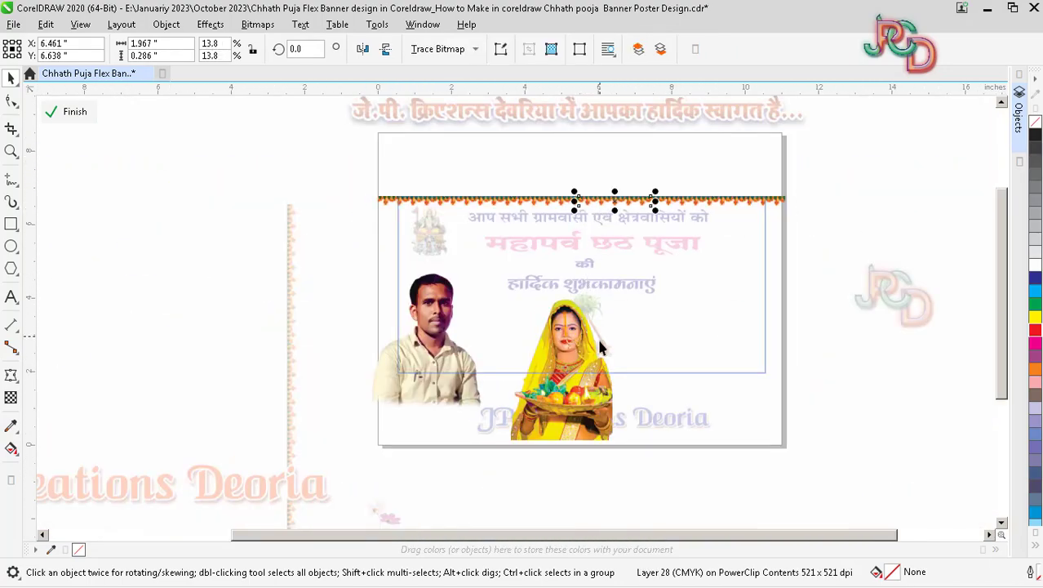
left_click_drag(682, 201, 680, 368)
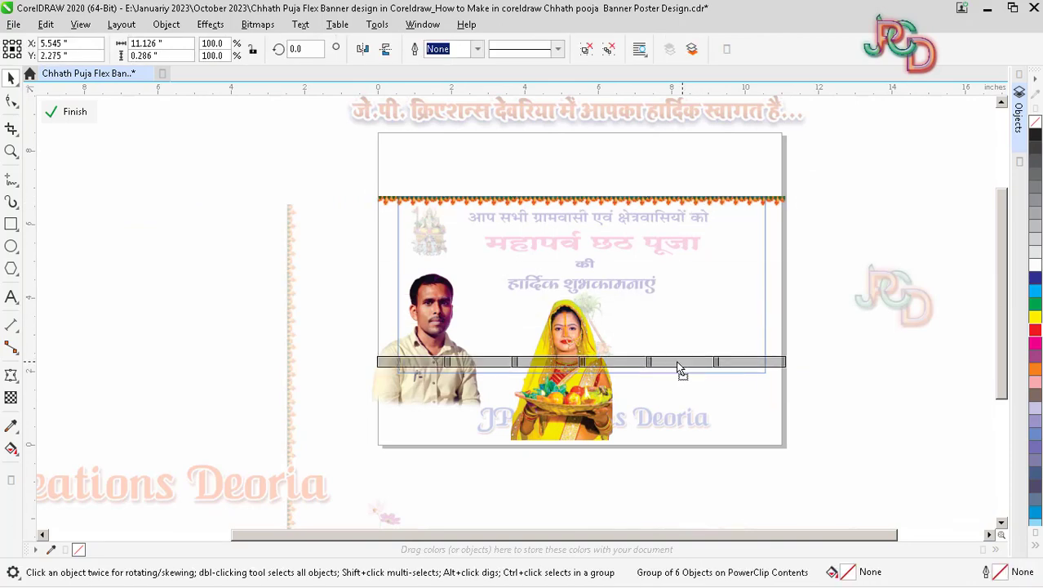
scroll(593, 376, "up", 2)
scroll(591, 377, "up", 2)
scroll(565, 328, "down", 2)
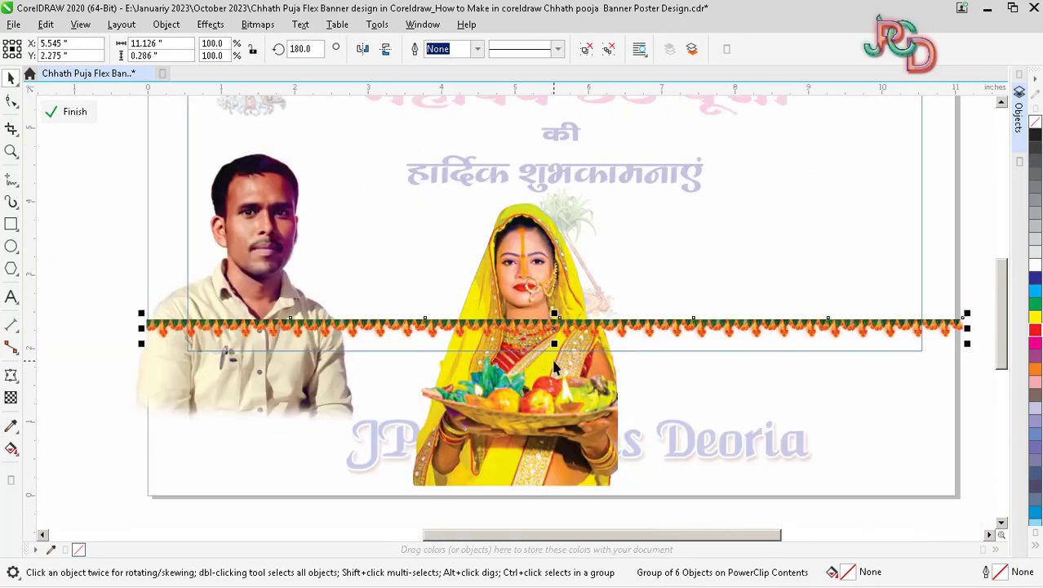
left_click(385, 50)
scroll(539, 377, "up", 1)
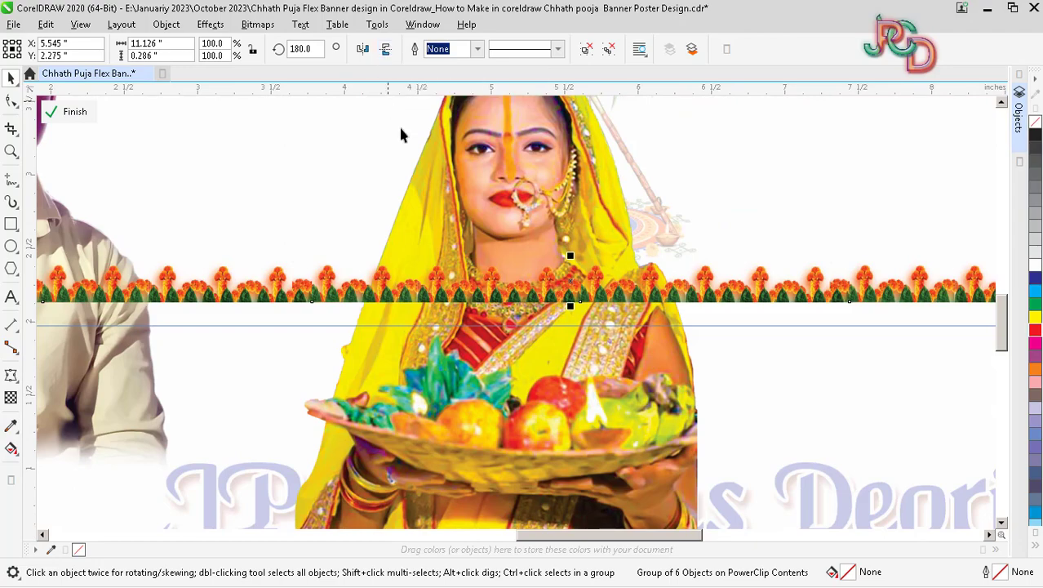
Copy the lower garland upward to the middle of the banner and rotate the copy to 90 degrees
scroll(567, 322, "up", 2)
left_click_drag(596, 262, 592, 204)
scroll(595, 311, "down", 3)
scroll(582, 268, "down", 3)
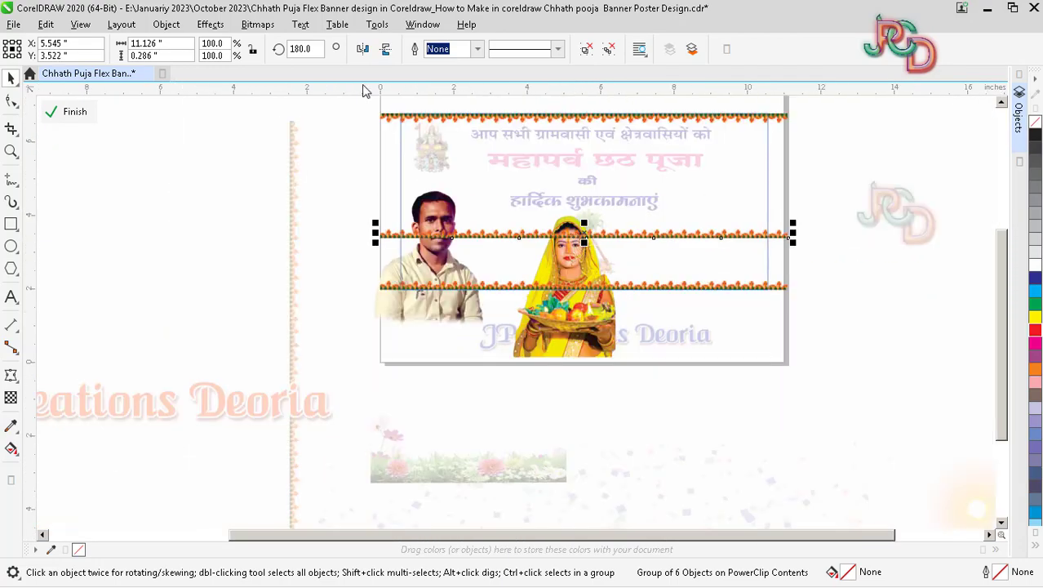
type("90")
key("Return")
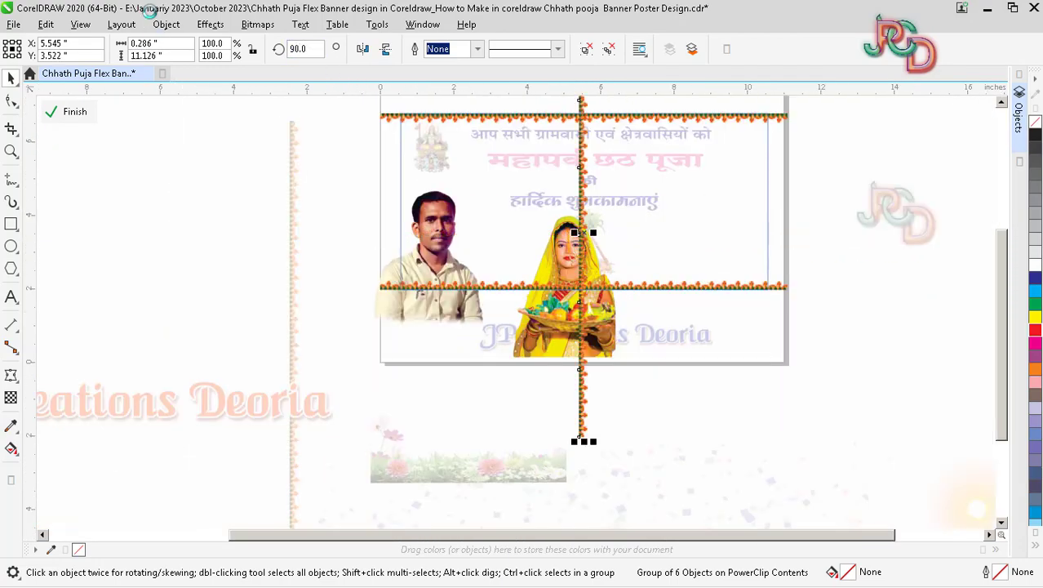
Move the vertical garland onto the banner's left edge and align it precisely with the outline
left_click_drag(586, 266, 408, 266)
scroll(400, 245, "up", 4)
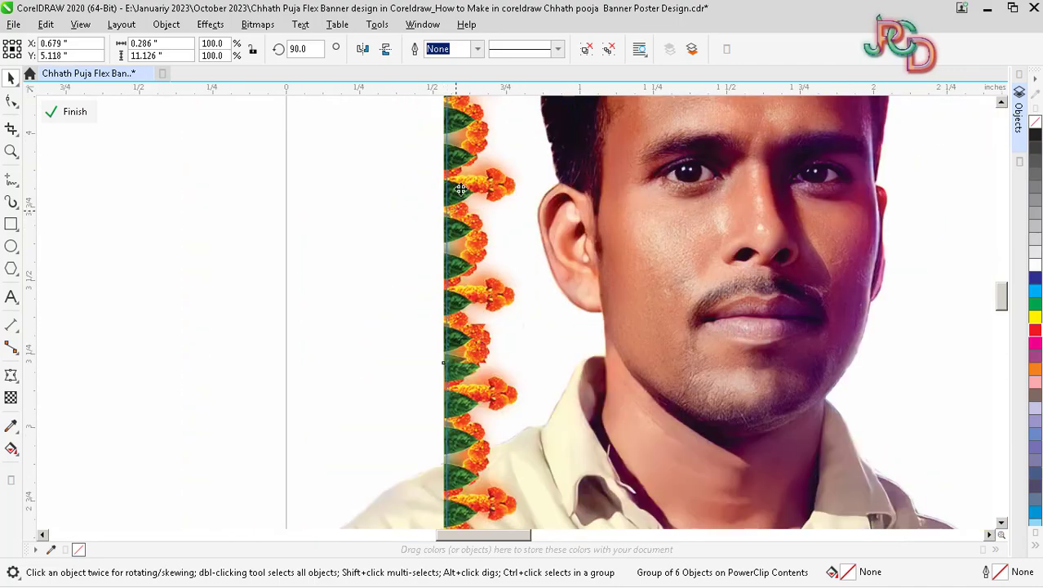
scroll(461, 170, "up", 2)
left_click_drag(464, 170, 473, 175)
scroll(447, 257, "down", 4)
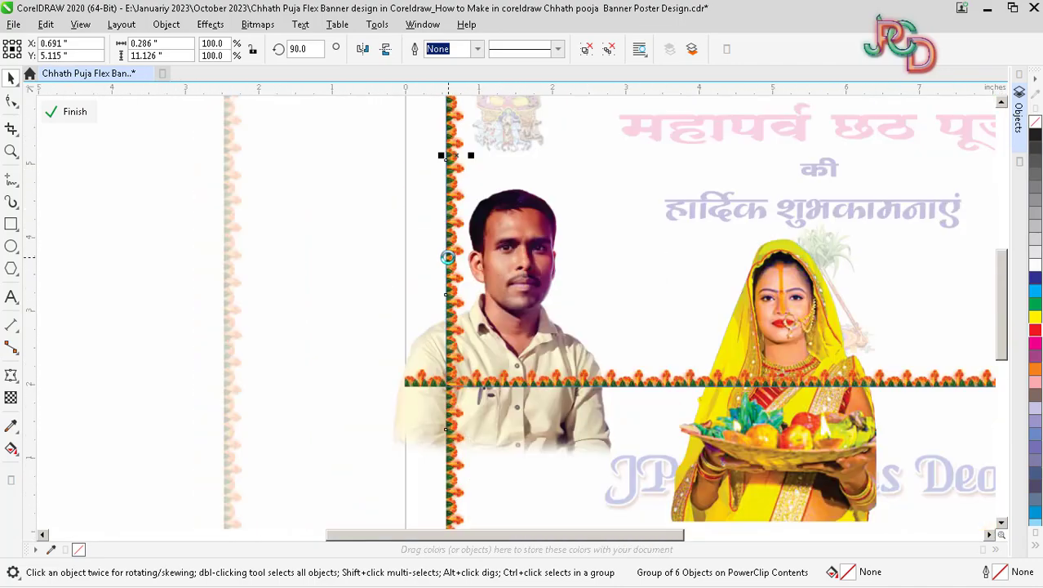
Copy the vertical garland across to the banner's right side and mirror the copy so its flowers face inward
scroll(452, 247, "down", 4)
left_click_drag(451, 253, 795, 267)
scroll(794, 263, "up", 4)
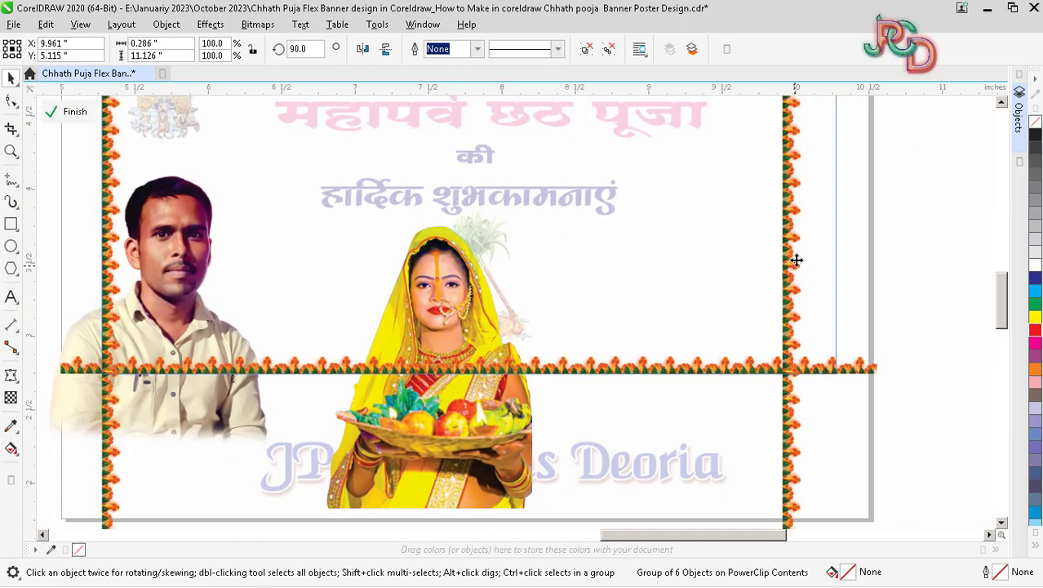
left_click(386, 49)
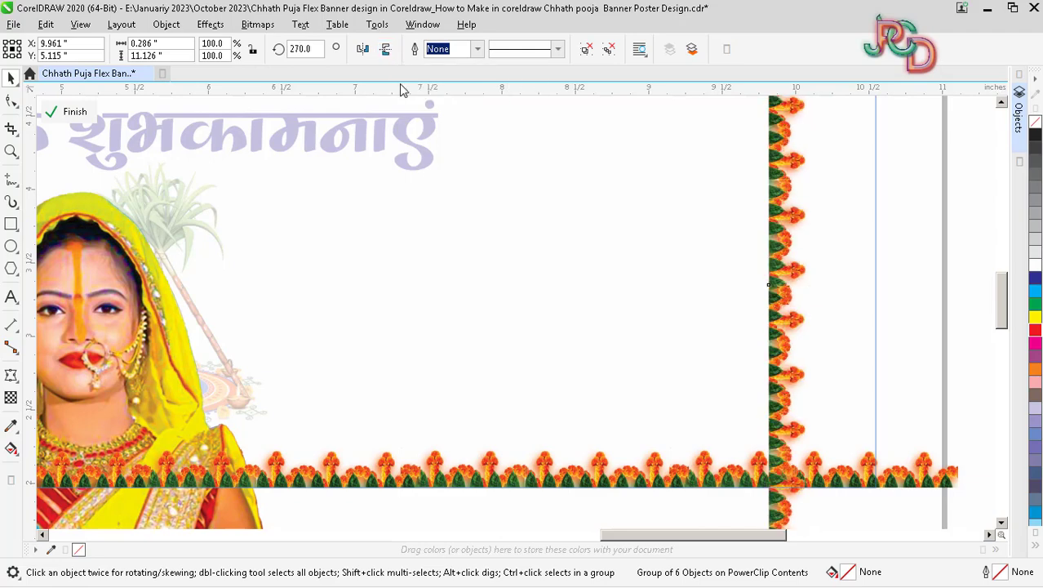
scroll(408, 96, "down", 2)
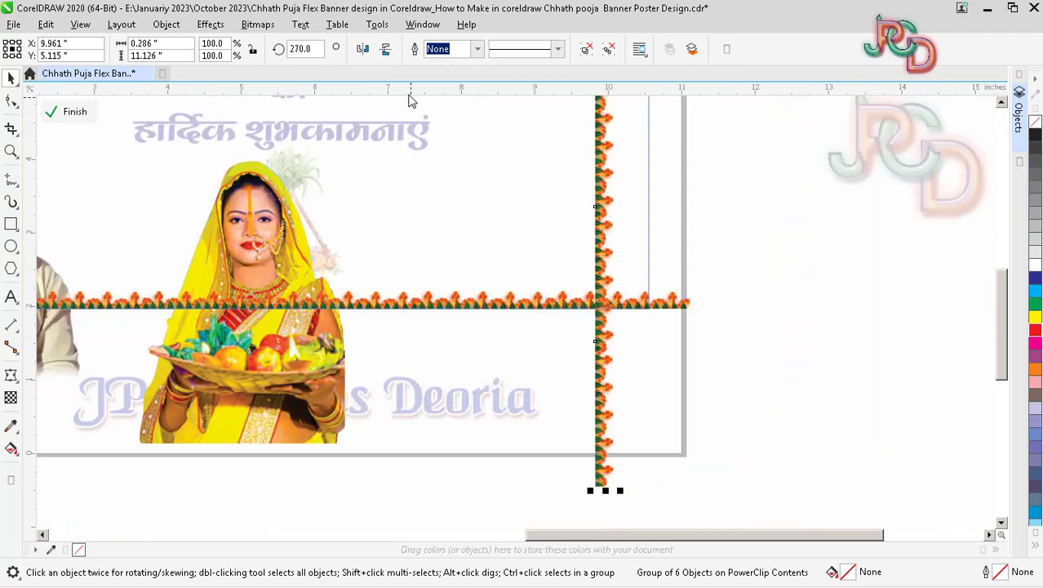
left_click(362, 50)
Align the mirrored garland with the banner's right edge and finish editing the PowerClip contents
scroll(629, 235, "up", 2)
left_click_drag(603, 217, 666, 207)
scroll(666, 208, "down", 2)
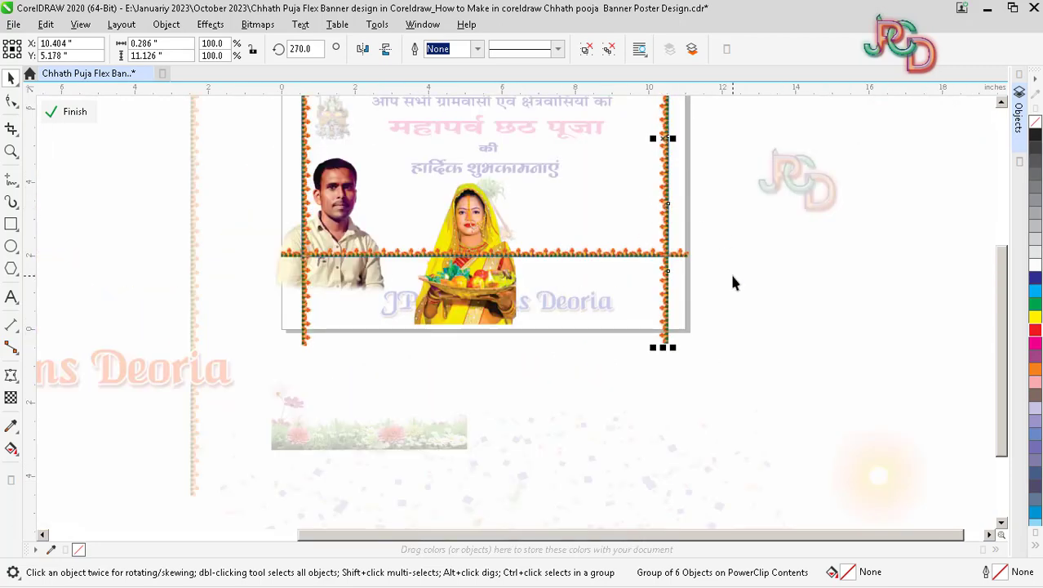
left_click(730, 273, "ctrl")
scroll(560, 233, "down", 1)
scroll(516, 155, "up", 1)
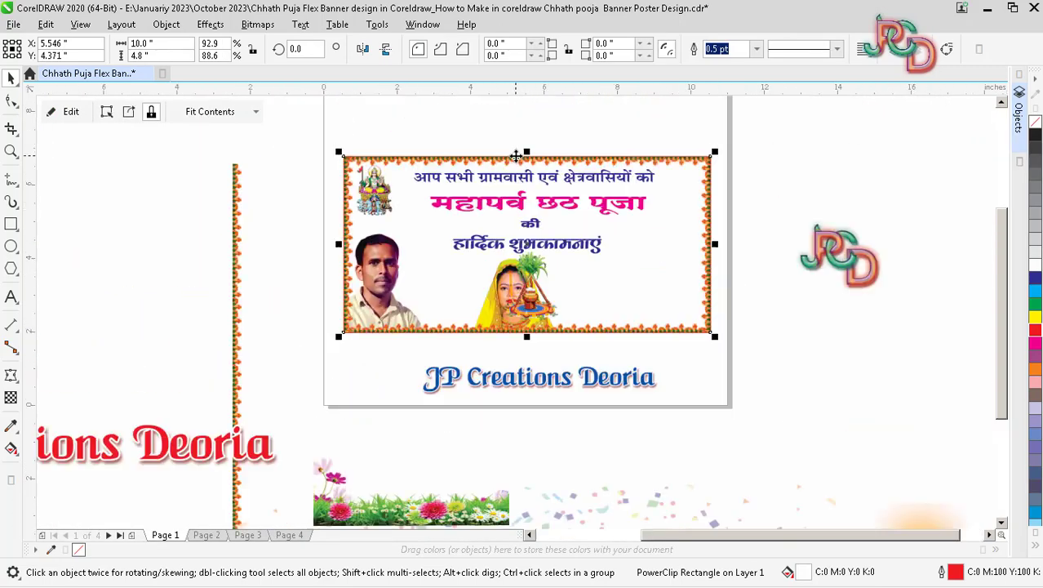
Reopen the banner's PowerClip contents and move the woman's image to the right side, just above the lower garland
double_click(640, 278)
left_click_drag(519, 298, 679, 277)
scroll(677, 290, "up", 2)
scroll(679, 277, "down", 2)
scroll(698, 184, "up", 2)
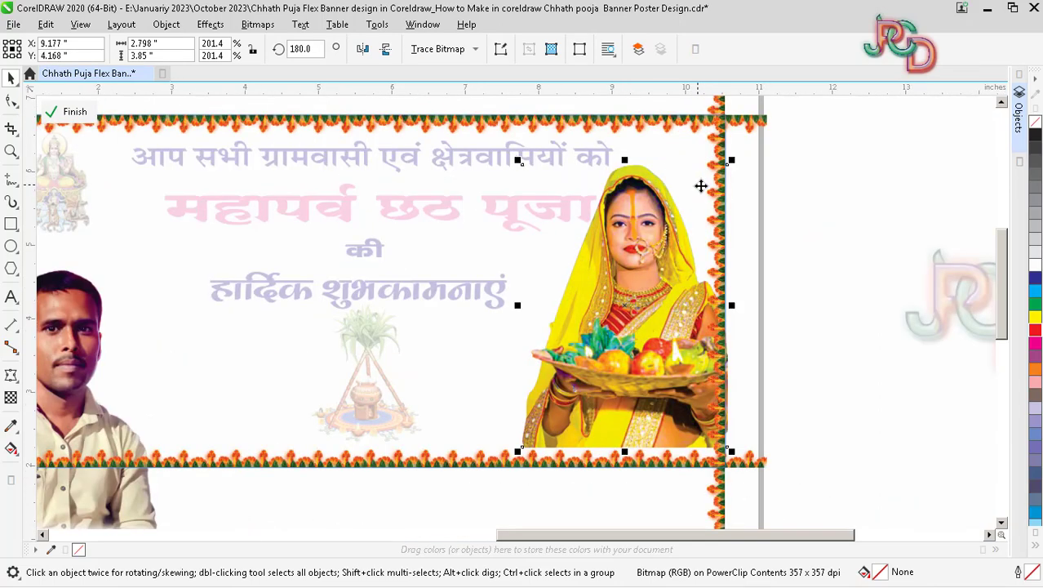
Enlarge the woman's image to about 3.09 by 4.25 inches and nudge it slightly left and down
left_click_drag(734, 161, 767, 132)
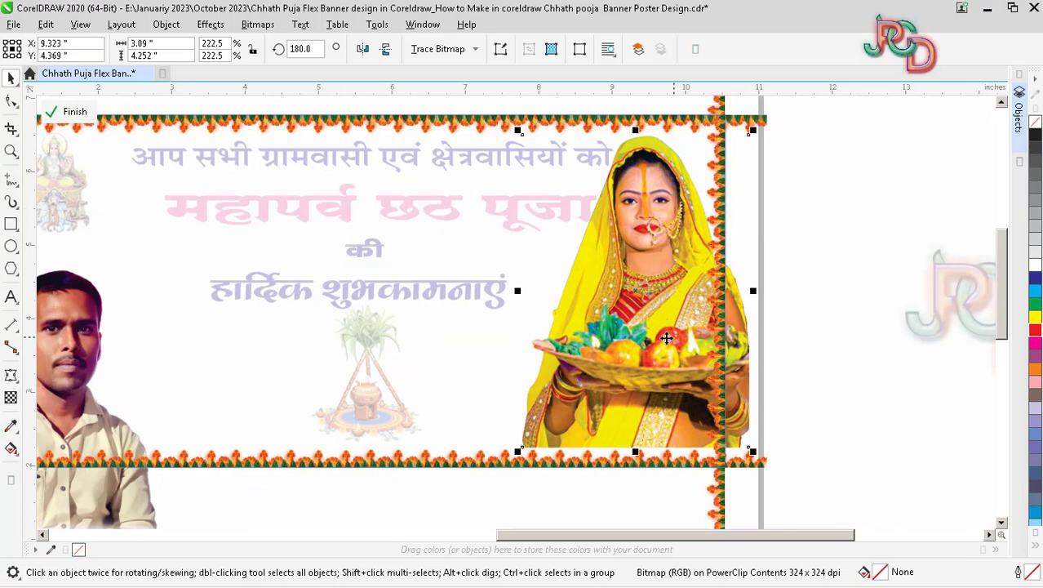
left_click_drag(666, 338, 647, 348)
left_click(831, 329)
scroll(635, 261, "down", 2)
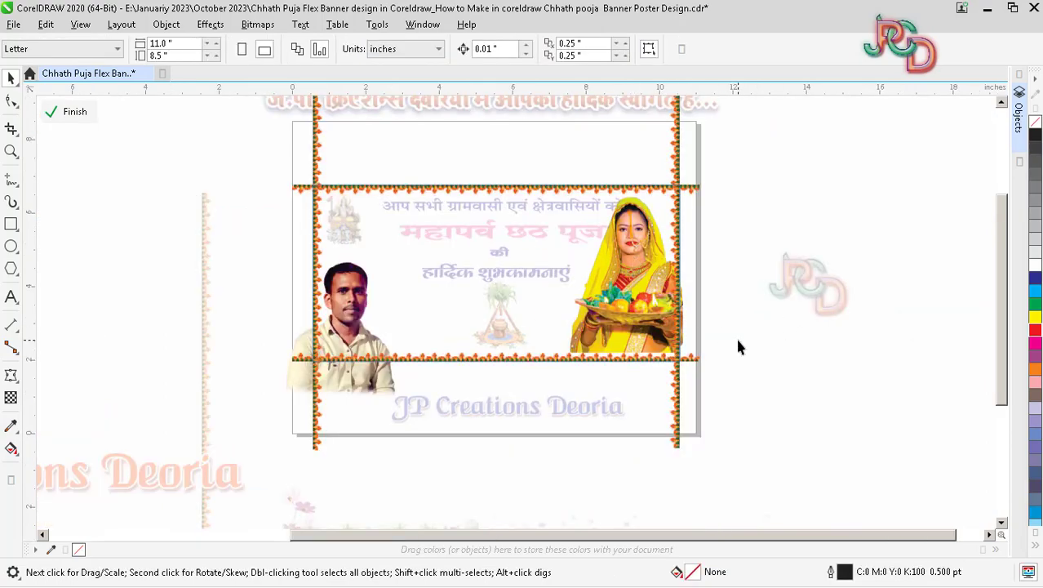
Shift the man's portrait slightly up and to the right inside the left garland, and finish editing the PowerClip contents
left_click(333, 317)
scroll(334, 315, "up", 2)
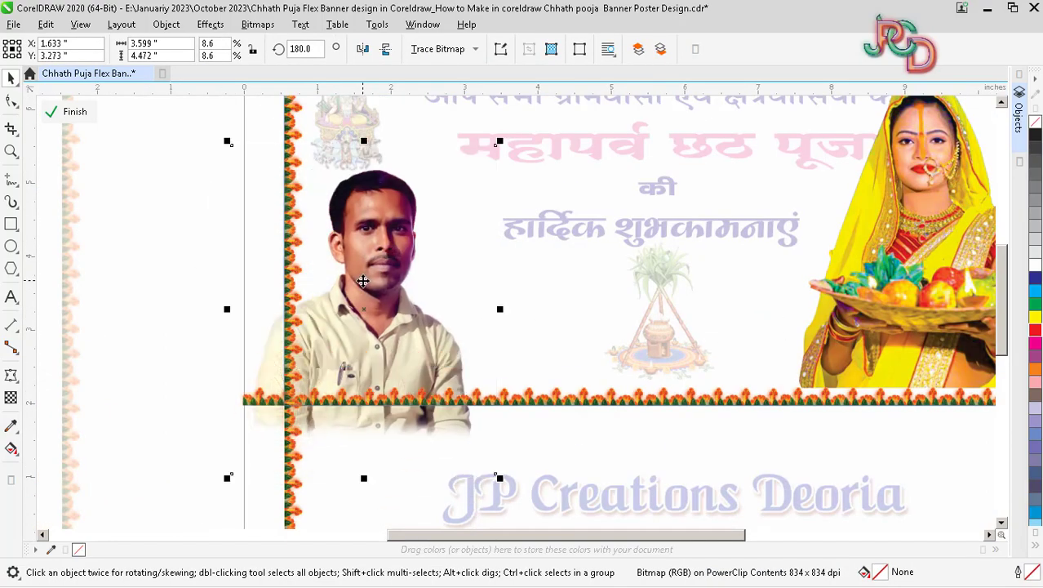
left_click_drag(362, 281, 372, 269)
scroll(372, 269, "down", 2)
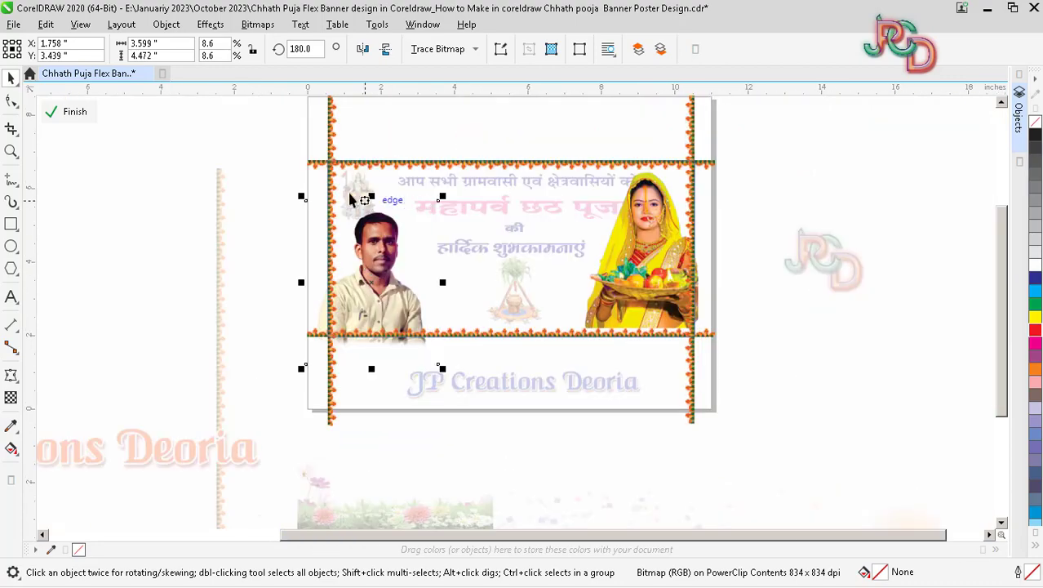
left_click(303, 198, "ctrl")
Shrink the sun god image to about 0.94 by 1.2 inches so it sits above the man's head
left_click(364, 194)
scroll(365, 194, "up", 2)
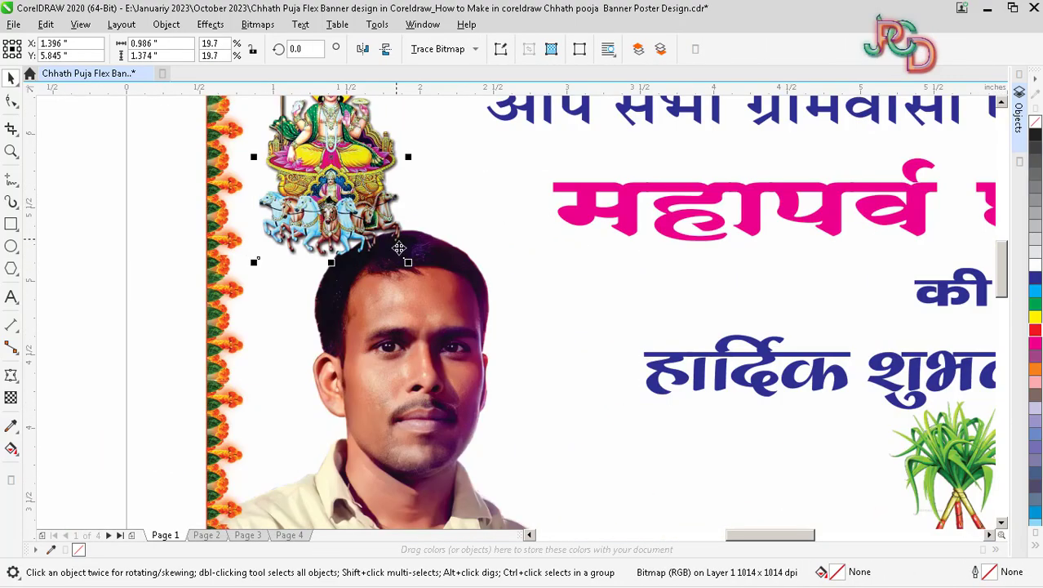
left_click_drag(408, 262, 401, 228)
scroll(387, 244, "down", 3)
scroll(384, 224, "up", 3)
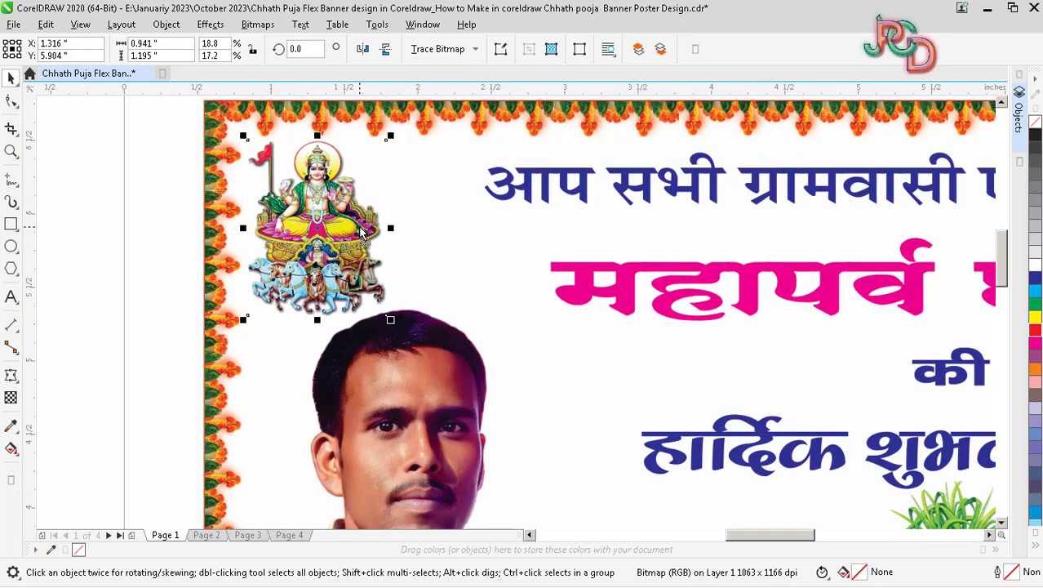
Move the grass-and-flowers image from below the page up to the banner's lower-left corner
scroll(402, 361, "down", 3)
scroll(519, 355, "up", 1)
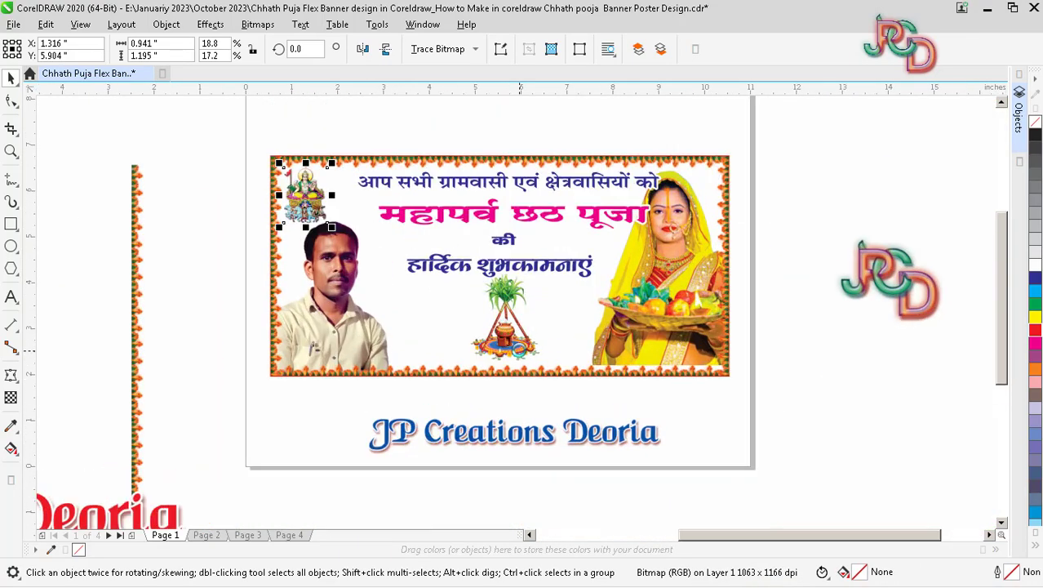
scroll(495, 274, "down", 2)
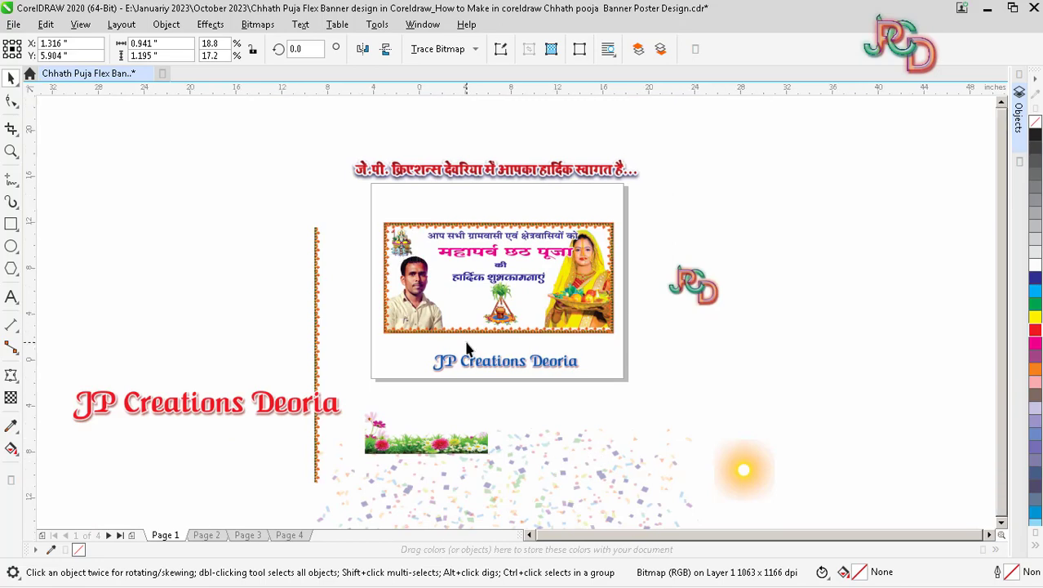
scroll(465, 351, "down", 1)
left_click(449, 417)
scroll(450, 420, "up", 2)
left_click_drag(450, 421, 443, 248)
PowerClip the grass-and-flowers image inside the banner rectangle and open the banner's contents for editing
scroll(483, 300, "down", 1)
scroll(493, 261, "up", 1)
left_click(166, 25)
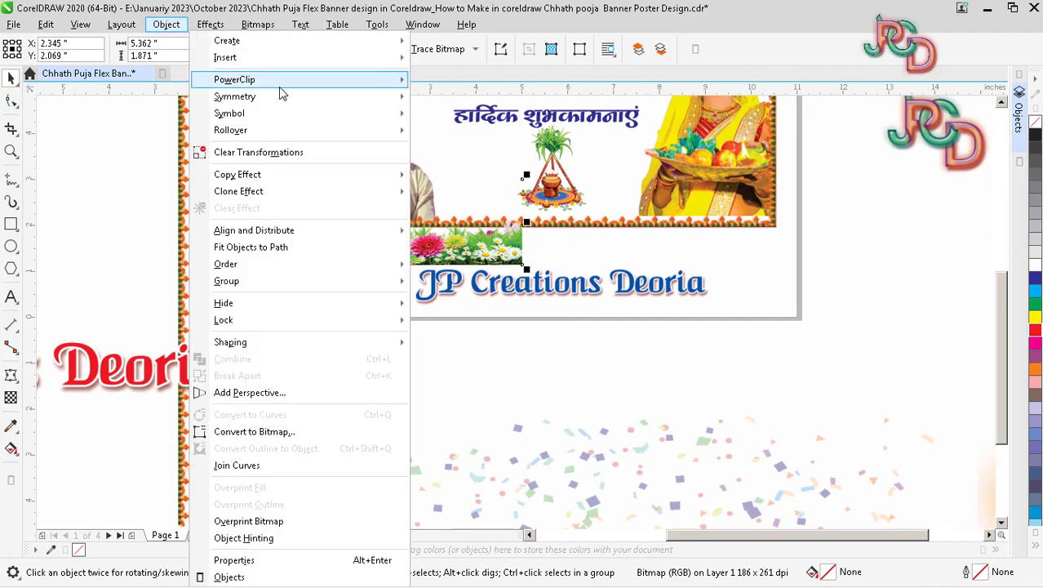
mouse_move(282, 79)
left_click(478, 82)
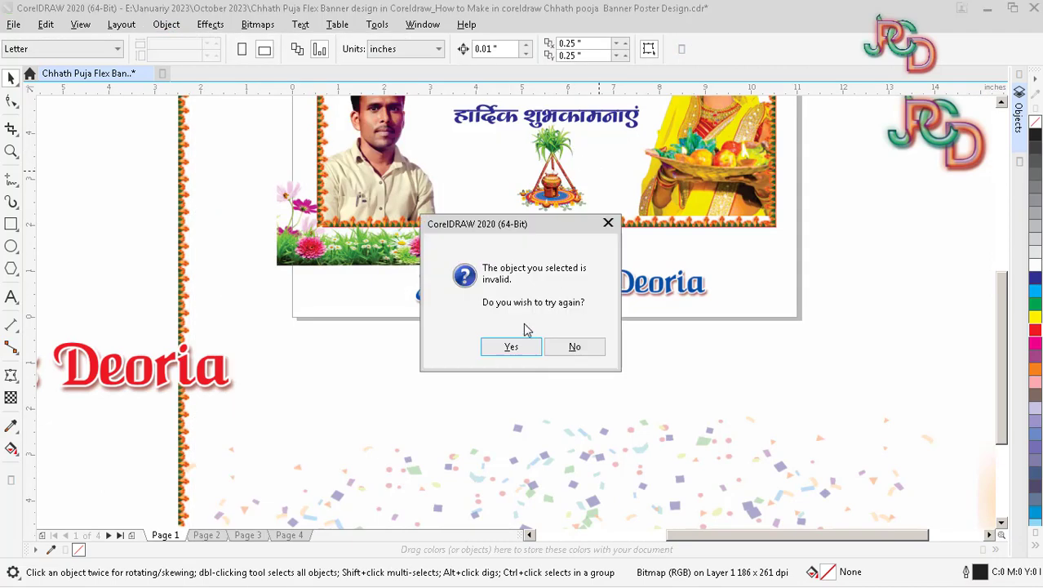
left_click(519, 348)
left_click(620, 165)
left_click(621, 166, "ctrl")
Place the flower strip along the lower garland's left half and mirror a copy of it across the right half
scroll(523, 265, "down", 1)
scroll(513, 233, "up", 1)
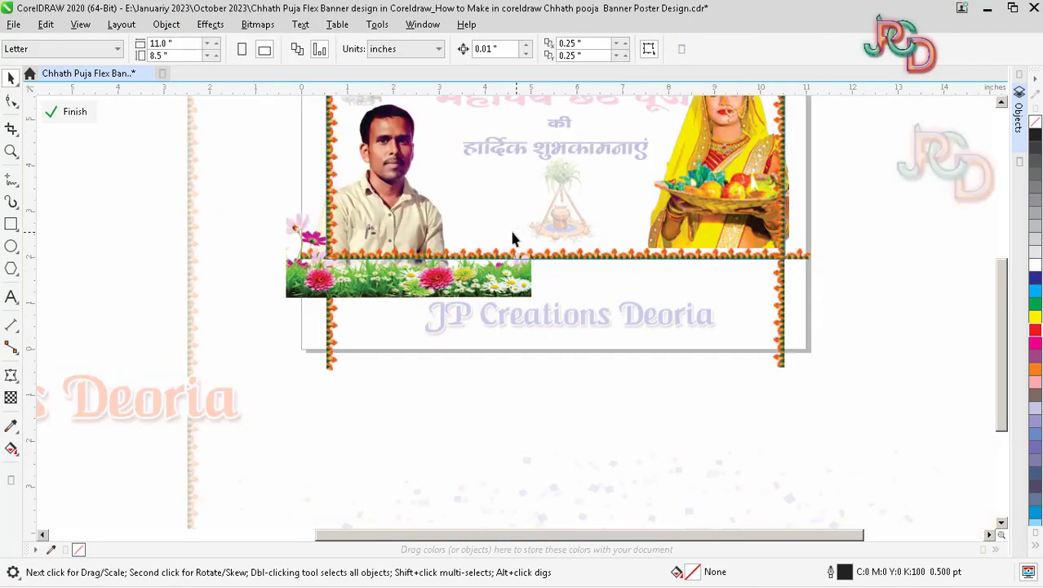
left_click_drag(431, 280, 466, 239)
scroll(424, 253, "up", 2)
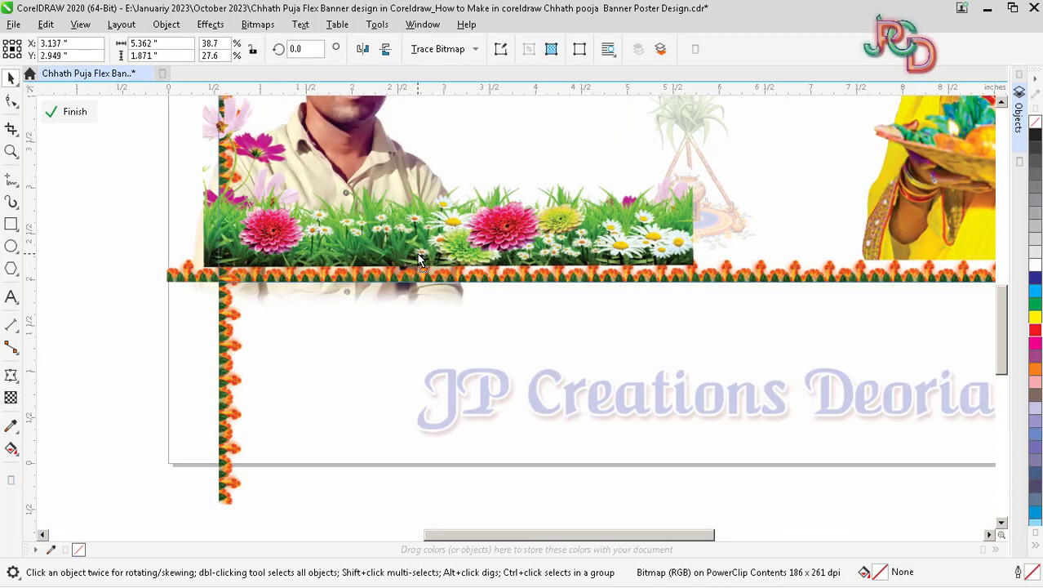
scroll(404, 258, "down", 2)
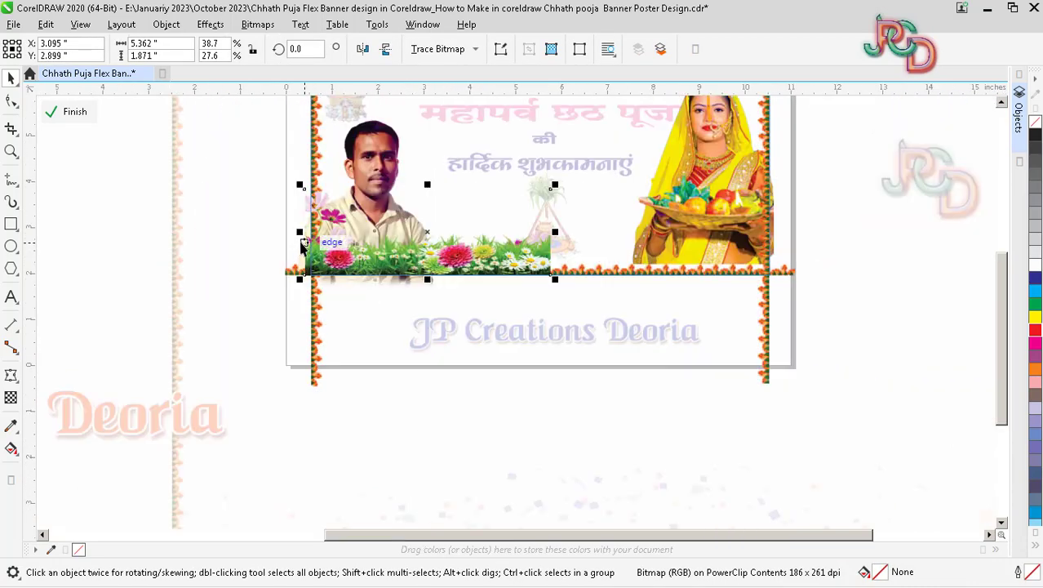
left_click_drag(298, 232, 597, 260)
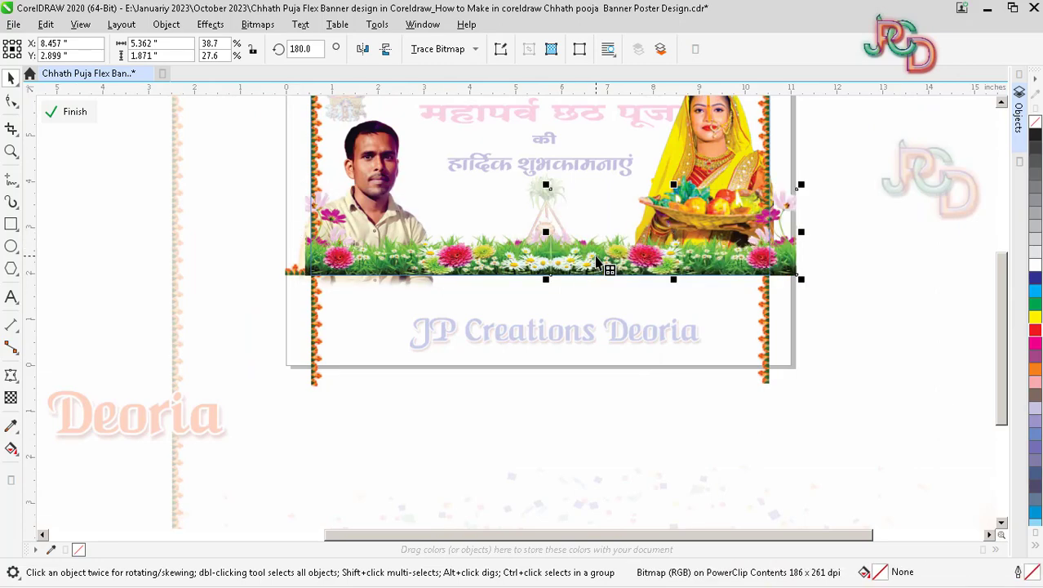
Group the two flower strips and send the group to the back of the PowerClip contents
left_click(518, 263, "shift")
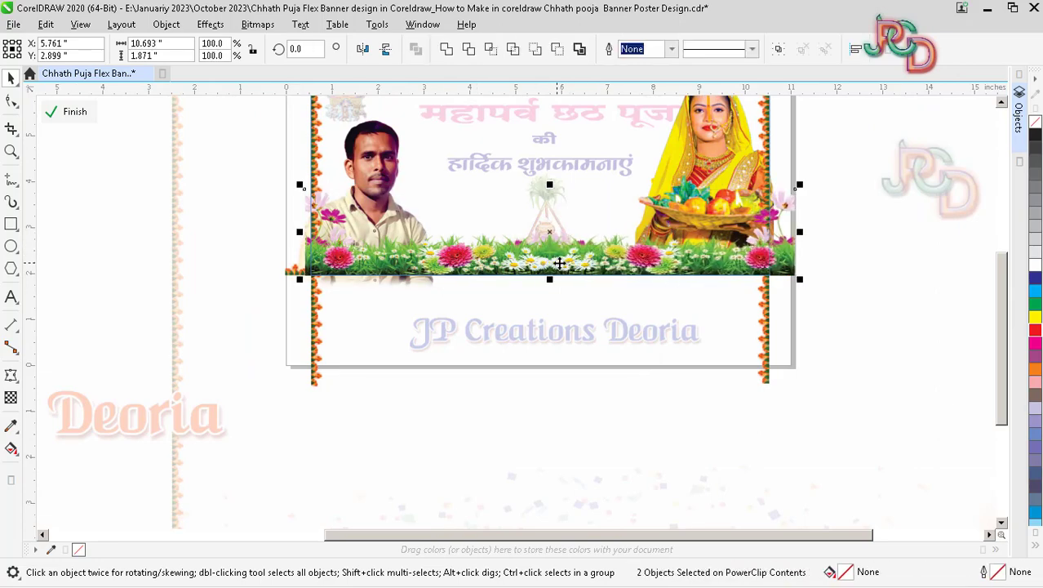
key("ctrl+g")
key("shift+Page_Down")
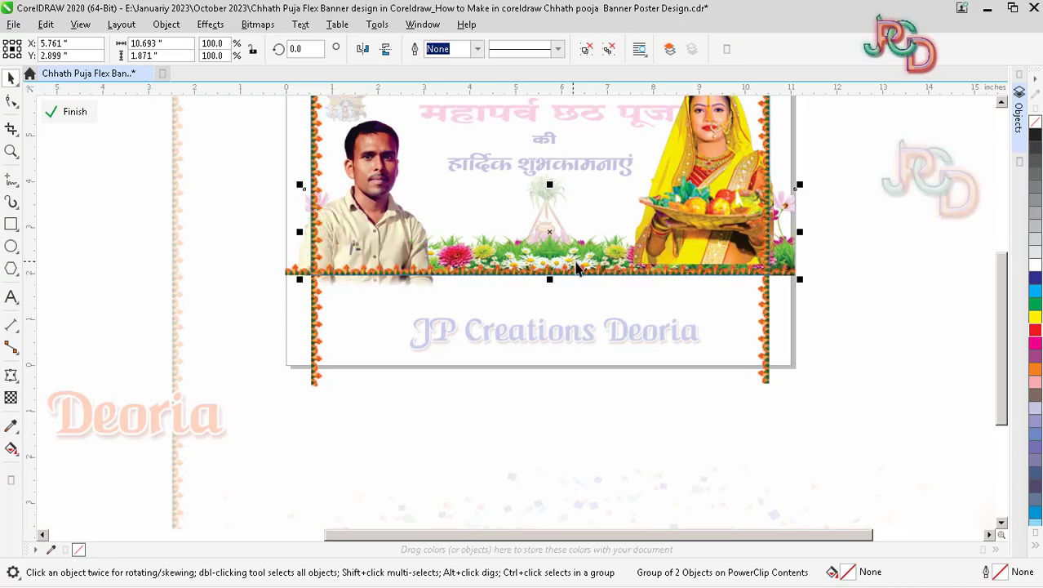
Send the woman's and man's images behind the flower strips and finish editing the PowerClip contents
left_click(712, 294)
left_click(715, 237)
left_click(345, 209)
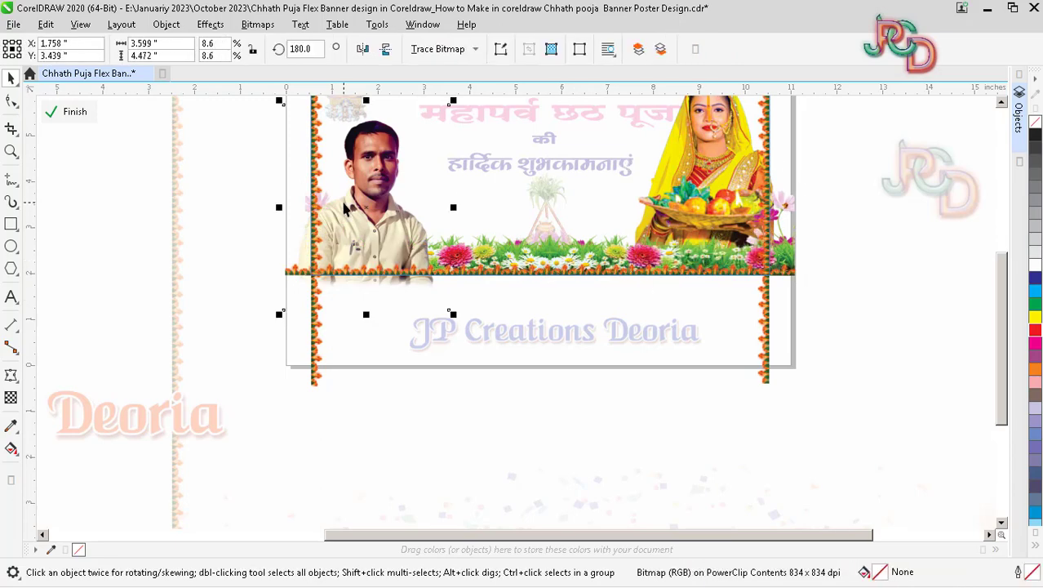
key("shift+Page_Down")
scroll(375, 213, "down", 1)
scroll(400, 202, "up", 1)
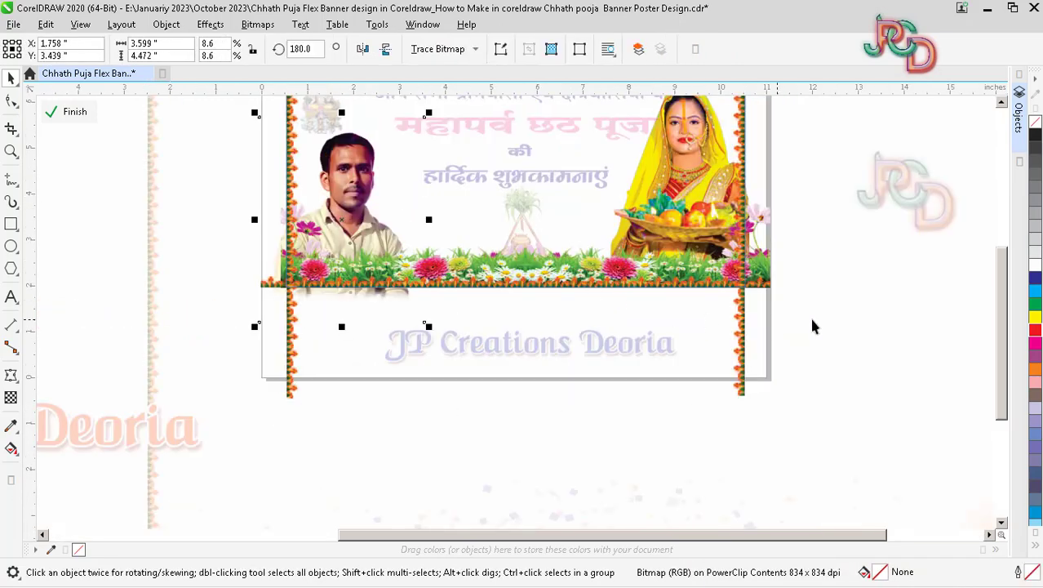
left_click(822, 314, "ctrl")
Narrow the pink "महापर्व छठ पूजा" heading to about 5.1 inches and shift it left, clear of the woman's image
scroll(529, 281, "up", 3)
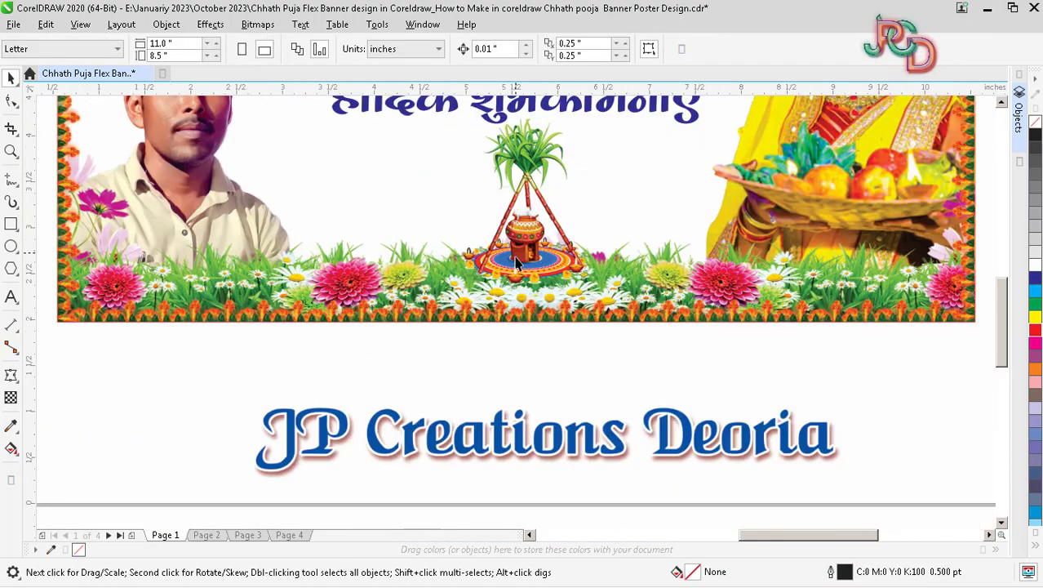
scroll(529, 281, "down", 3)
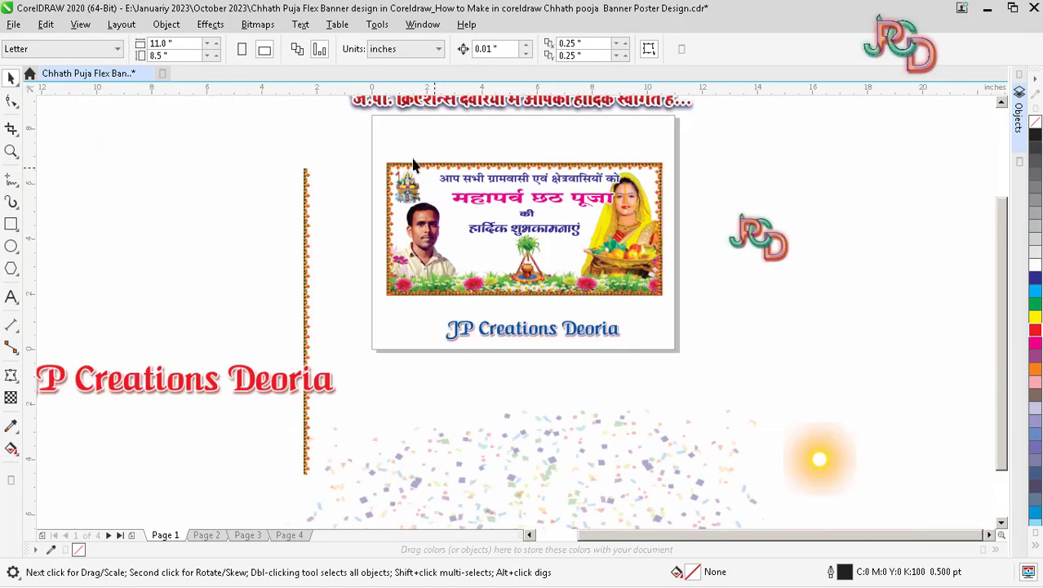
left_click_drag(655, 308, 698, 305)
key("shift+F2")
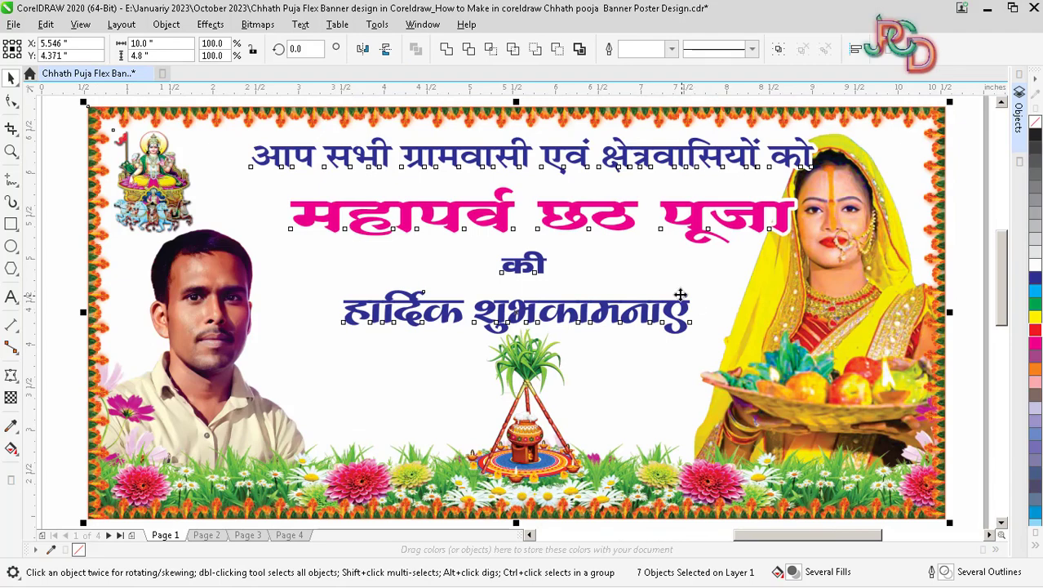
left_click(969, 384)
left_click(699, 230)
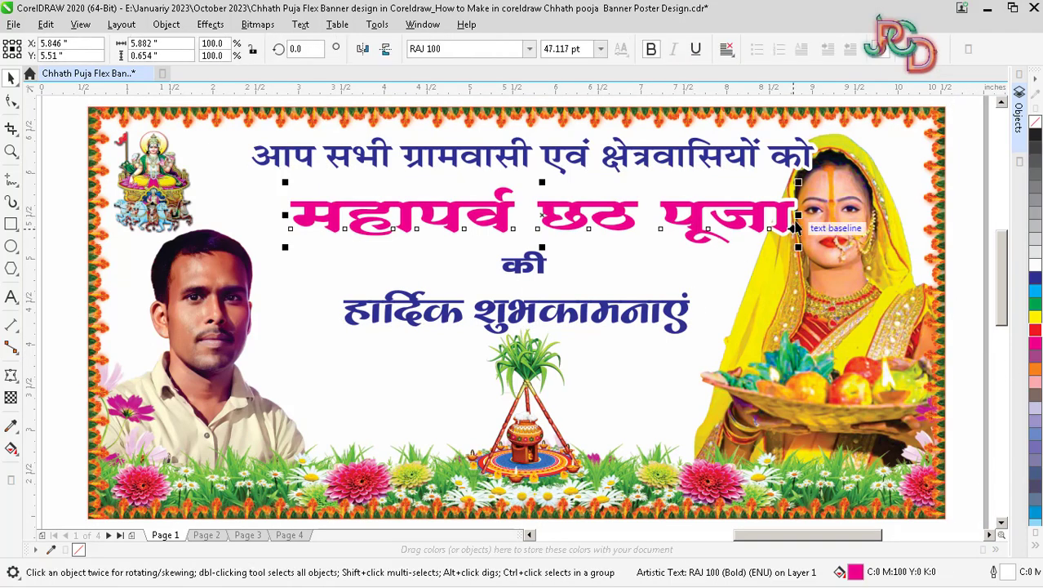
left_click_drag(778, 221, 718, 218)
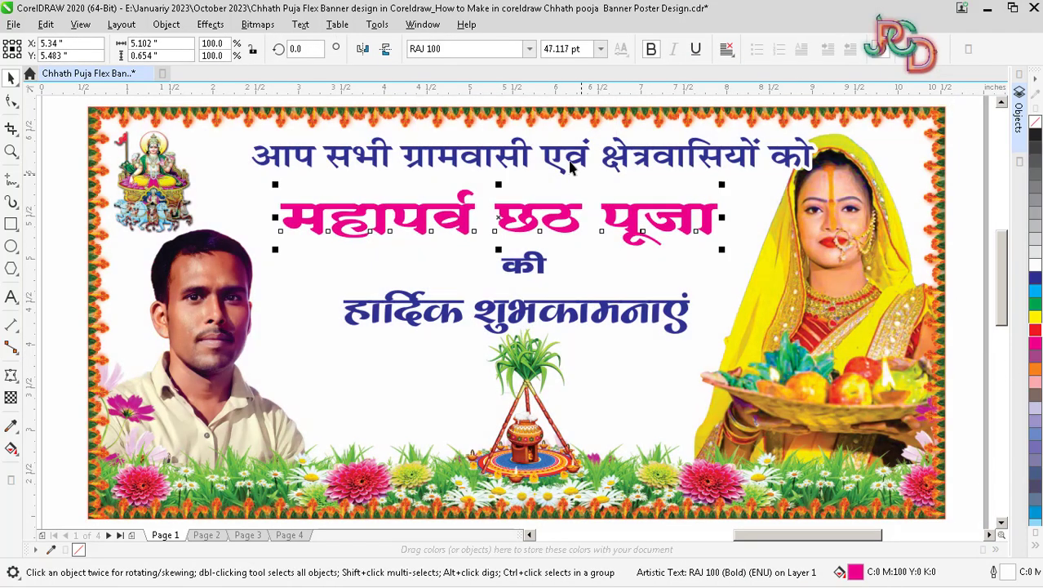
Shift the top greeting line left, clear of the woman's veil, and nudge the pink heading slightly up
left_click(561, 158)
left_click_drag(561, 158, 509, 160)
left_click_drag(599, 165, 614, 166)
left_click(549, 208)
key("Up")
key("Up")
Slightly enlarge the word "की" and enlarge the pink "महापर्व छठ पूजा" heading to about 5.93 by 0.76 inches
left_click(532, 263)
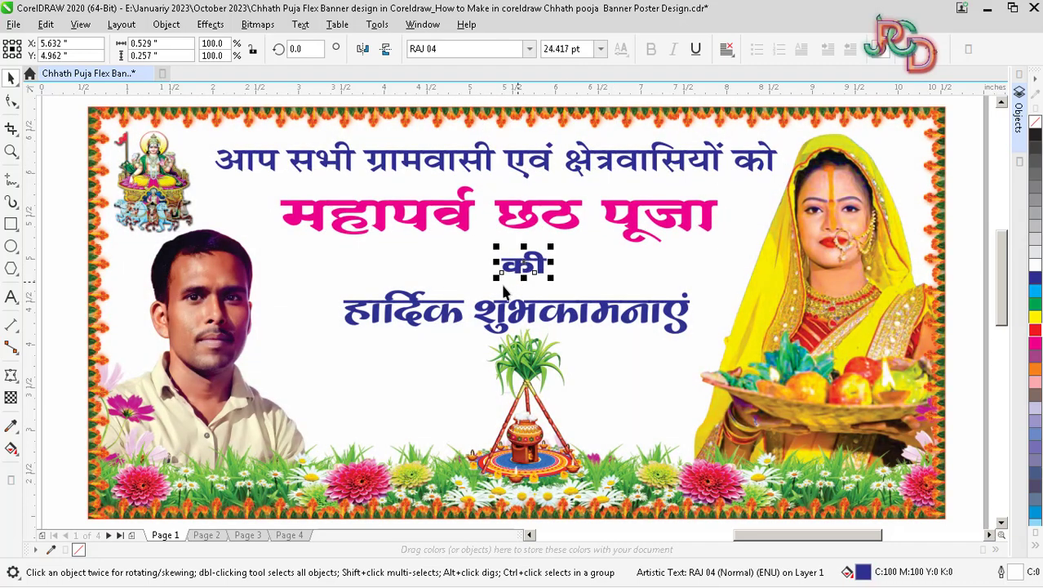
left_click_drag(494, 280, 489, 283)
left_click(544, 224)
left_click_drag(721, 245, 764, 258)
left_click_drag(275, 252, 245, 256)
scroll(478, 268, "down", 1)
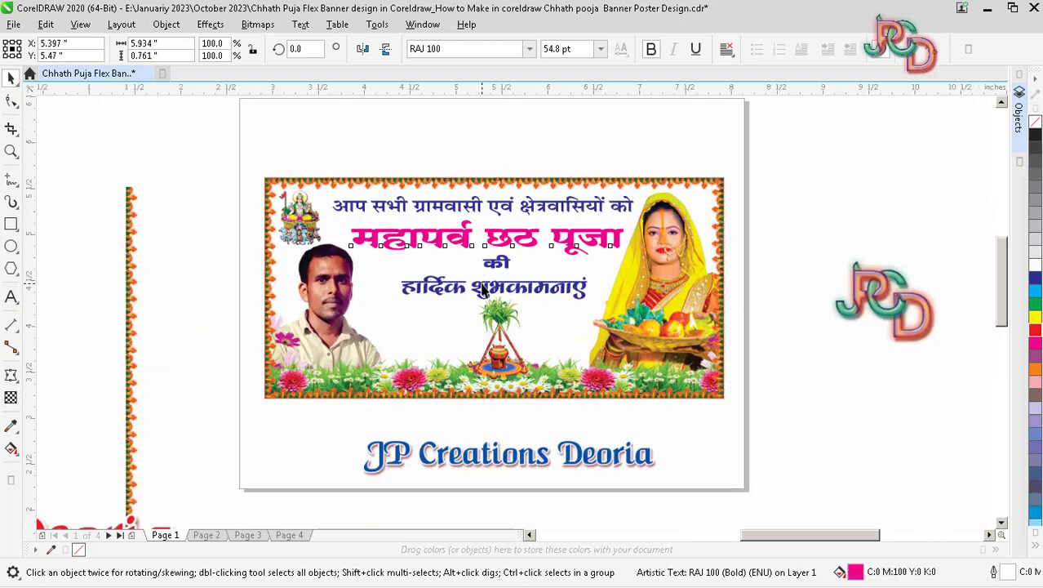
scroll(489, 275, "up", 1)
Enlarge the "हार्दिक शुभकामनाएं" line to about 4.83 by 0.6 inches
left_click(477, 288)
left_click_drag(315, 318, 263, 324)
left_click_drag(701, 326, 720, 330)
scroll(522, 265, "down", 2)
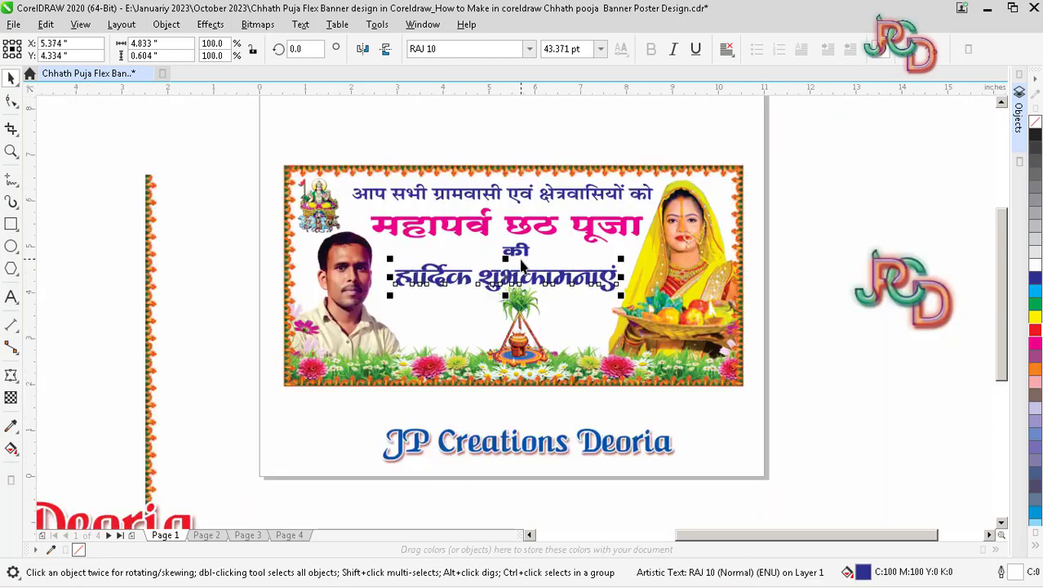
Select both confetti images below the page and PowerClip them inside the banner rectangle
left_click(516, 299)
scroll(520, 277, "down", 1)
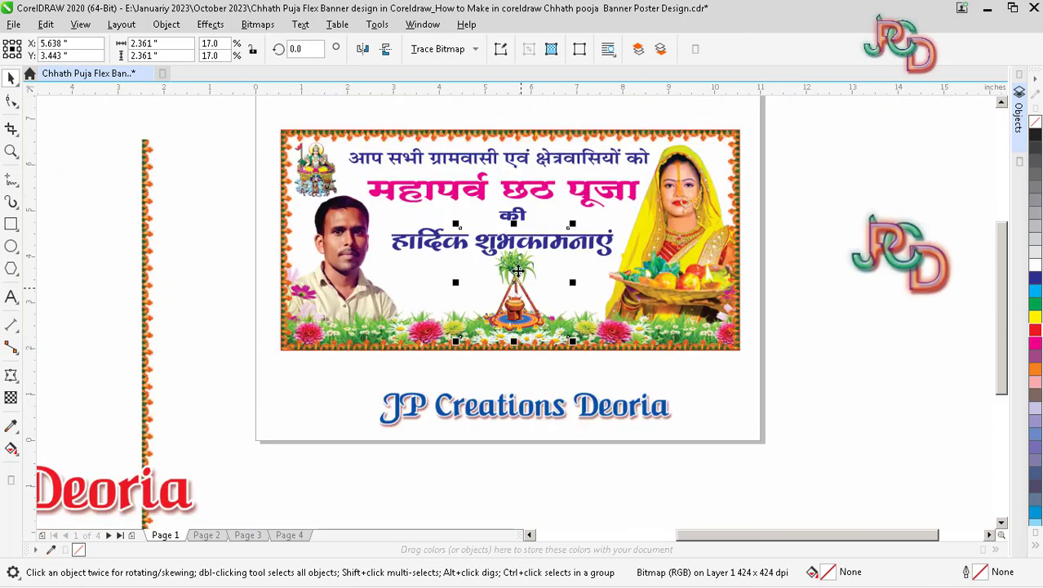
scroll(518, 260, "down", 1)
left_click(644, 354)
scroll(513, 313, "down", 1)
scroll(516, 396, "up", 1)
left_click(522, 365)
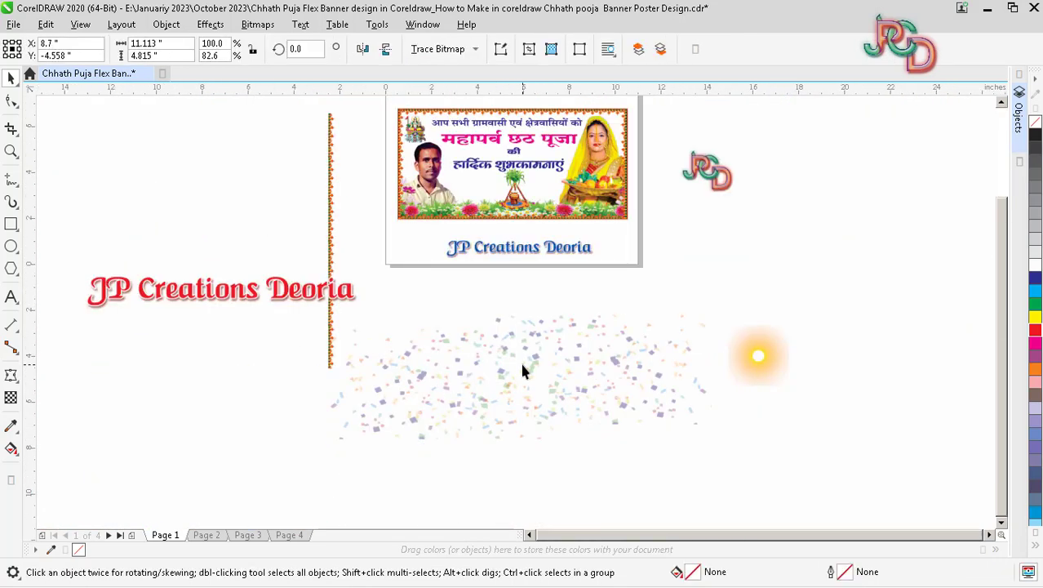
left_click(425, 380, "shift")
scroll(468, 343, "down", 1)
scroll(483, 299, "up", 1)
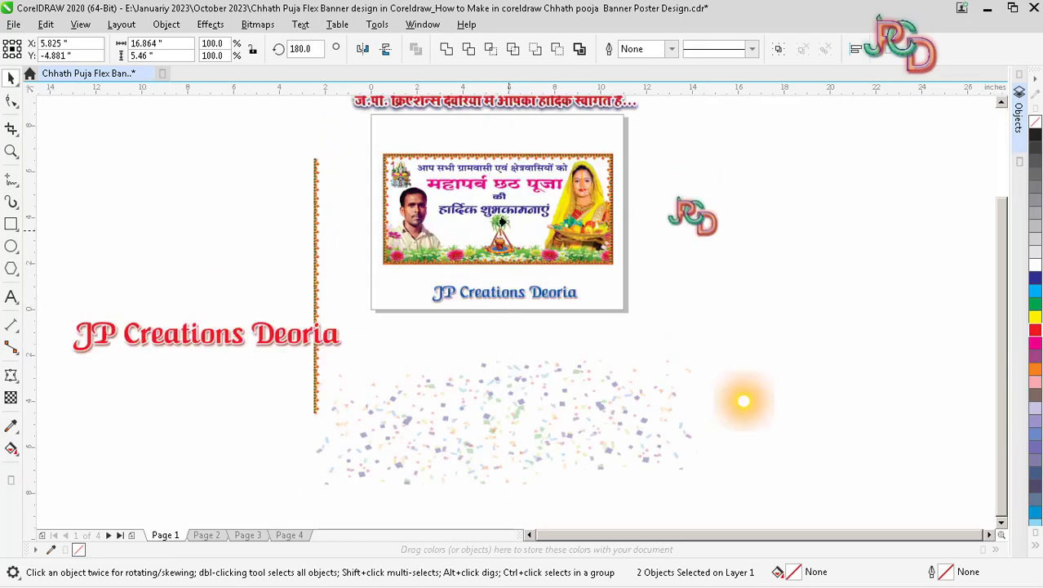
left_click(454, 204)
Open the banner's PowerClip contents, select the confetti image on the right, and finish editing
double_click(454, 199)
scroll(491, 205, "up", 1)
left_click(492, 197)
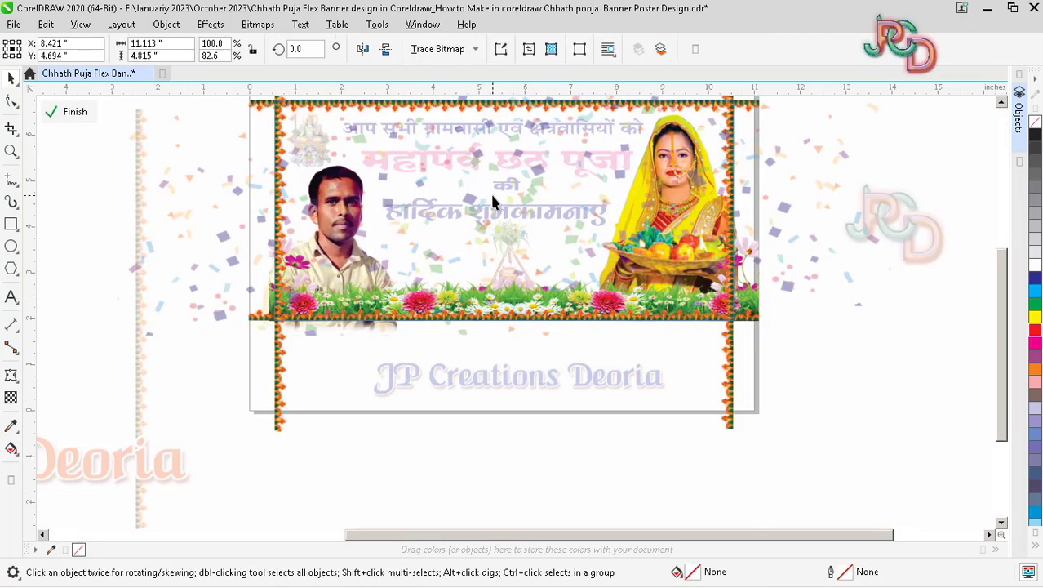
left_click(803, 380, "ctrl")
scroll(734, 351, "down", 1)
Delete the leftover vertical garland and the red "JP Creations Deoria" image beside the page
left_click(718, 343)
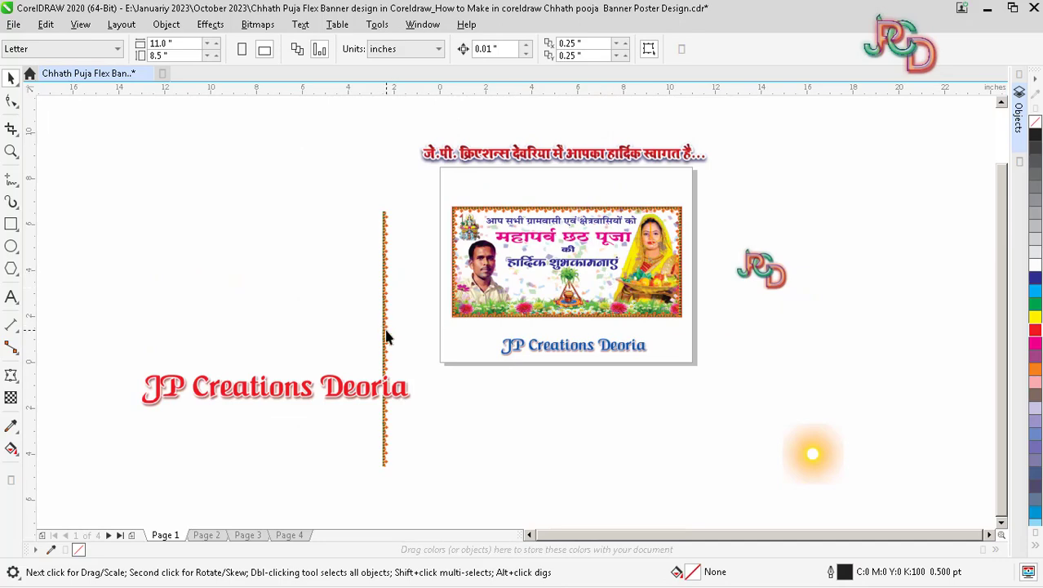
left_click(359, 386)
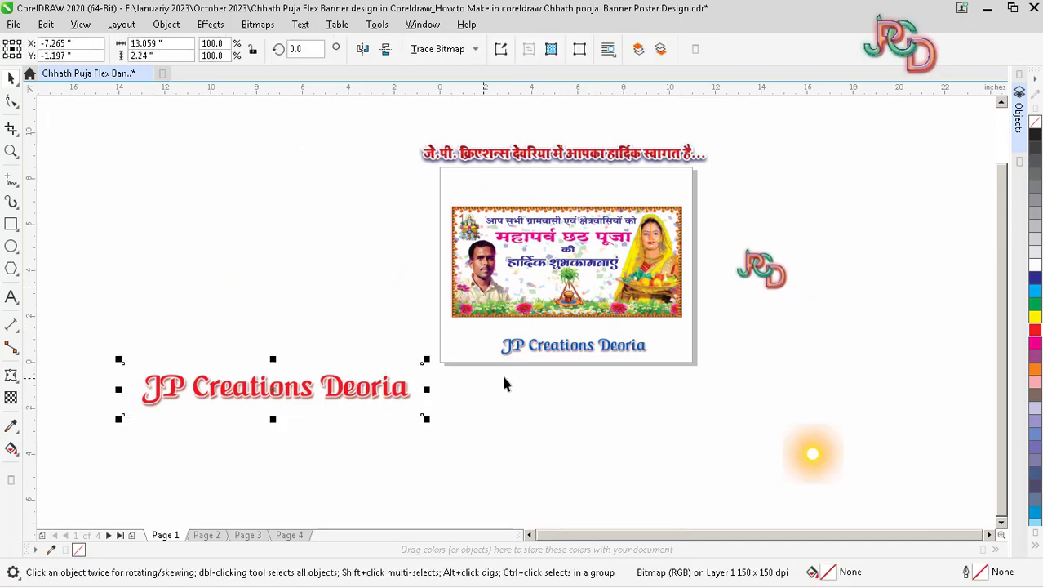
key("Delete")
Shrink the red Hindi welcome line to about 9.17 by 1.11 inches and place it just above the page
scroll(612, 258, "up", 3)
scroll(604, 245, "down", 3)
scroll(582, 173, "up", 1)
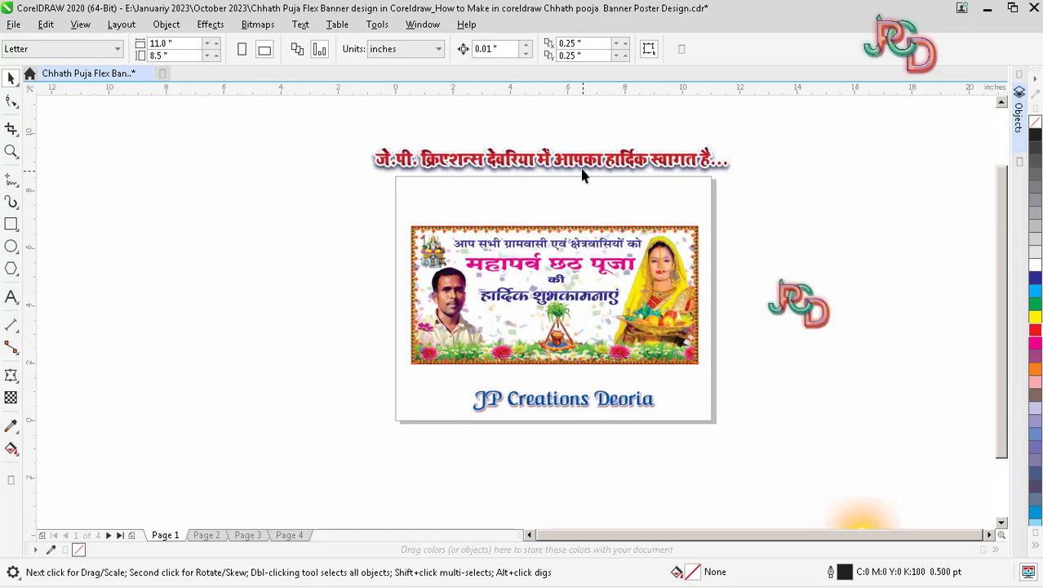
scroll(580, 271, "up", 1)
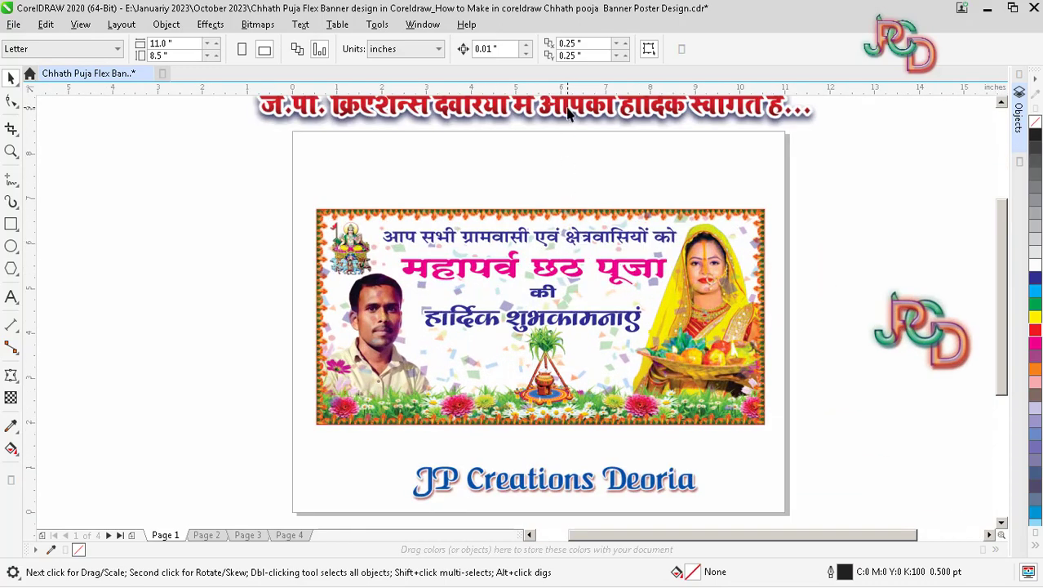
left_click_drag(568, 113, 600, 172)
left_click_drag(879, 204, 777, 194)
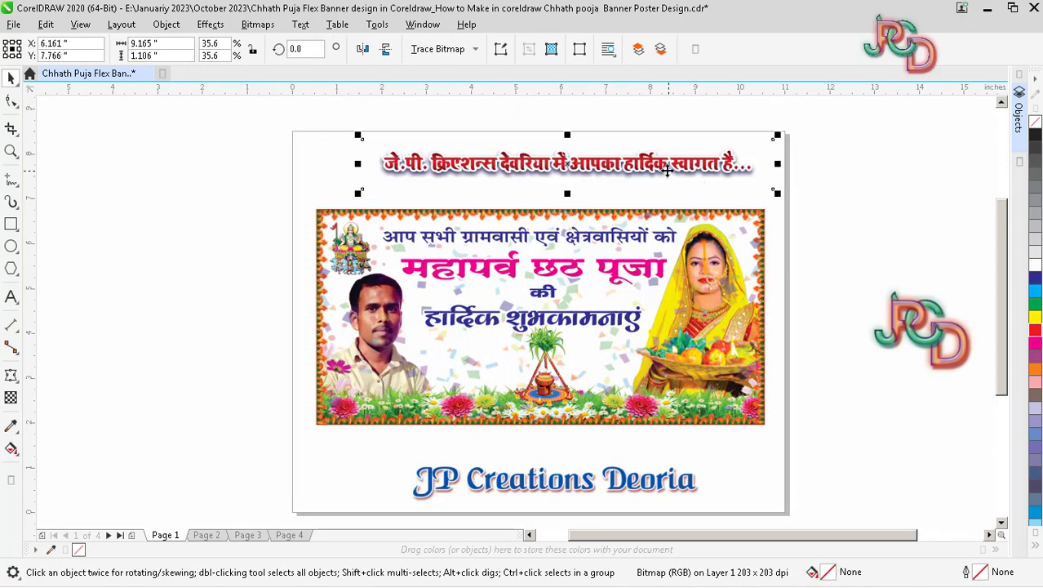
left_click_drag(668, 169, 651, 120)
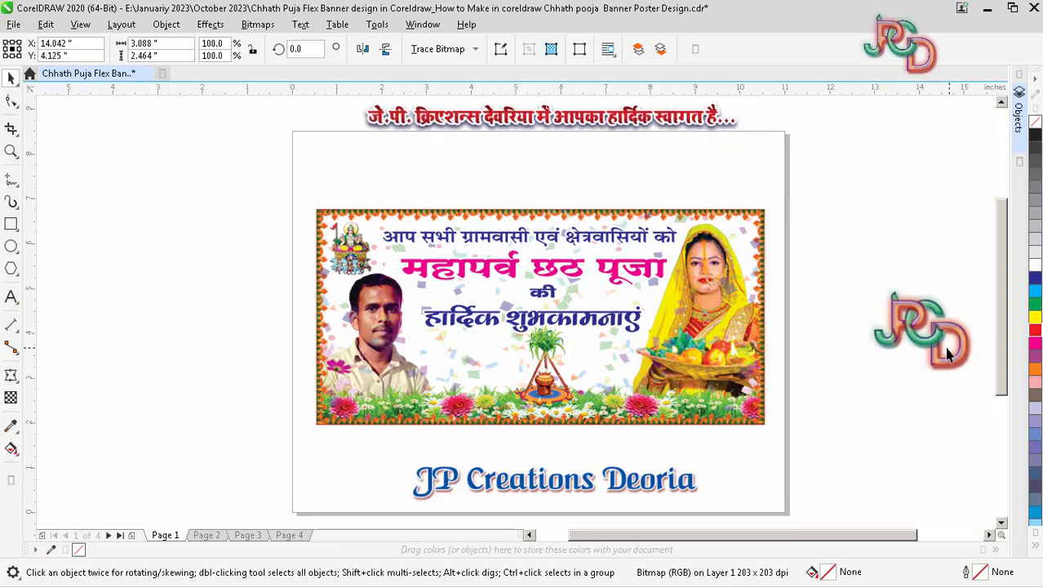
Move the logo beside the page up to the level of the page's upper edge
scroll(947, 353, "down", 1)
scroll(897, 367, "up", 1)
left_click_drag(897, 367, 902, 201)
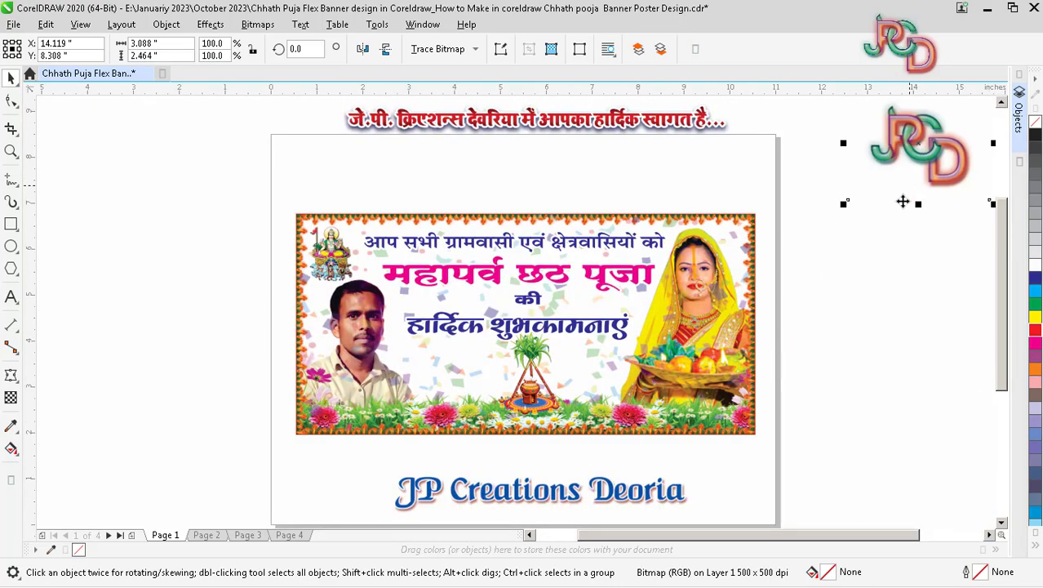
left_click(864, 265)
Select the banner's PowerClip rectangle and draw a fountain fill from near its centre to its right edge with the Interactive Fill tool
scroll(628, 337, "down", 3)
scroll(603, 347, "up", 4)
scroll(589, 338, "down", 1)
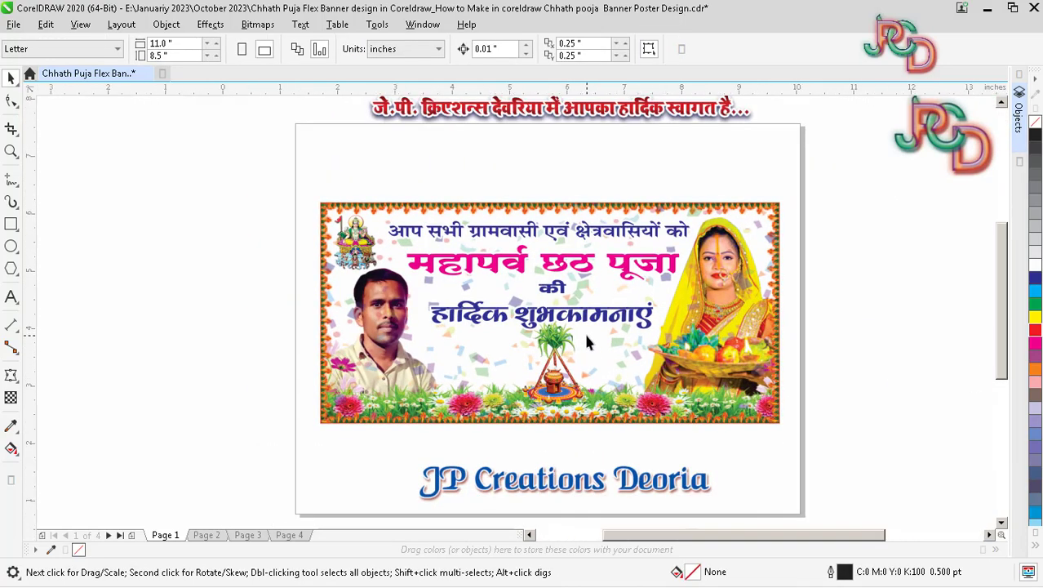
scroll(585, 330, "up", 2)
scroll(501, 288, "down", 1)
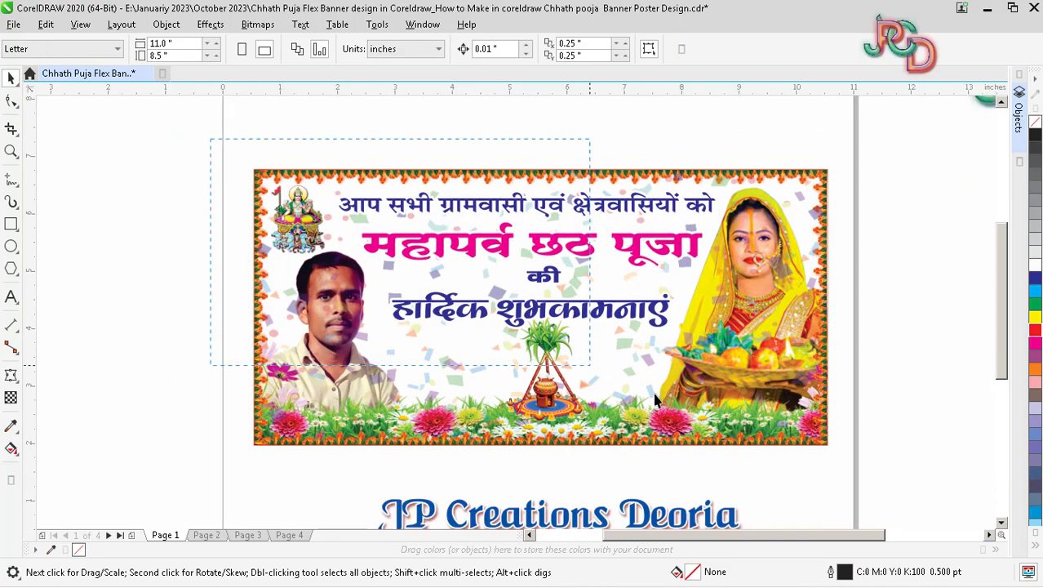
left_click_drag(656, 398, 916, 453)
scroll(882, 416, "up", 1)
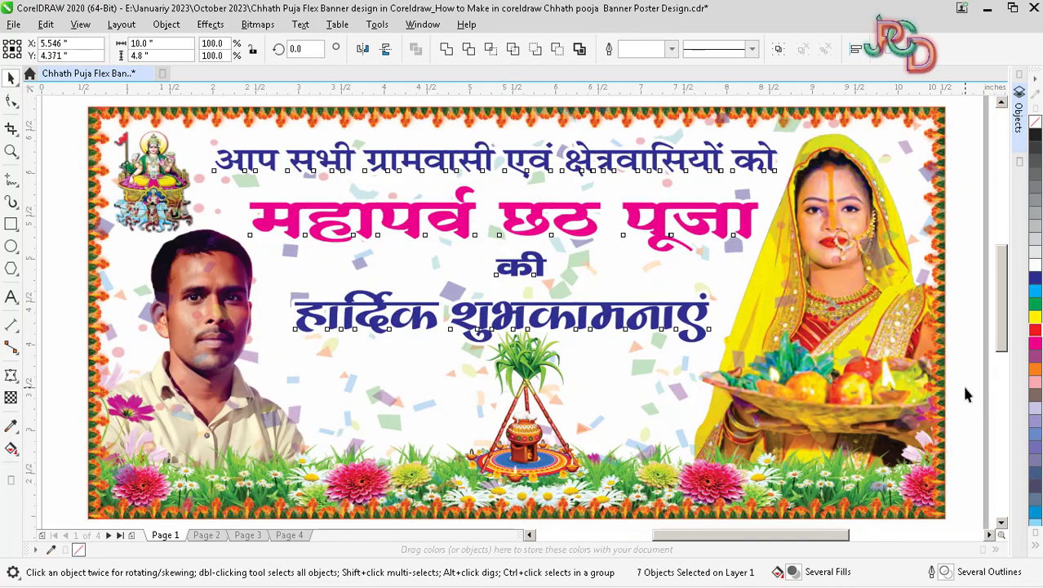
left_click(965, 394)
left_click(617, 353)
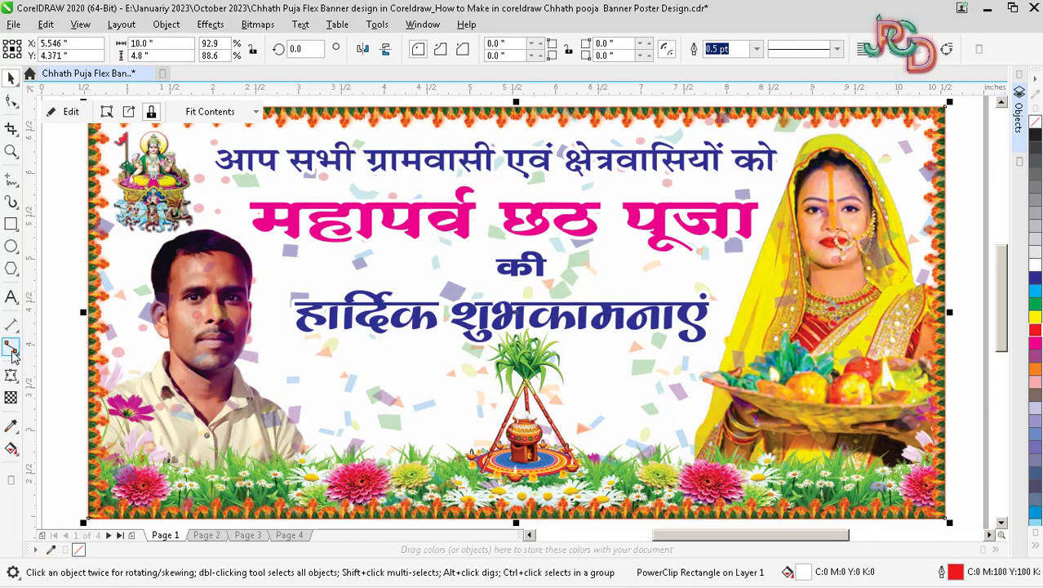
left_click(15, 451)
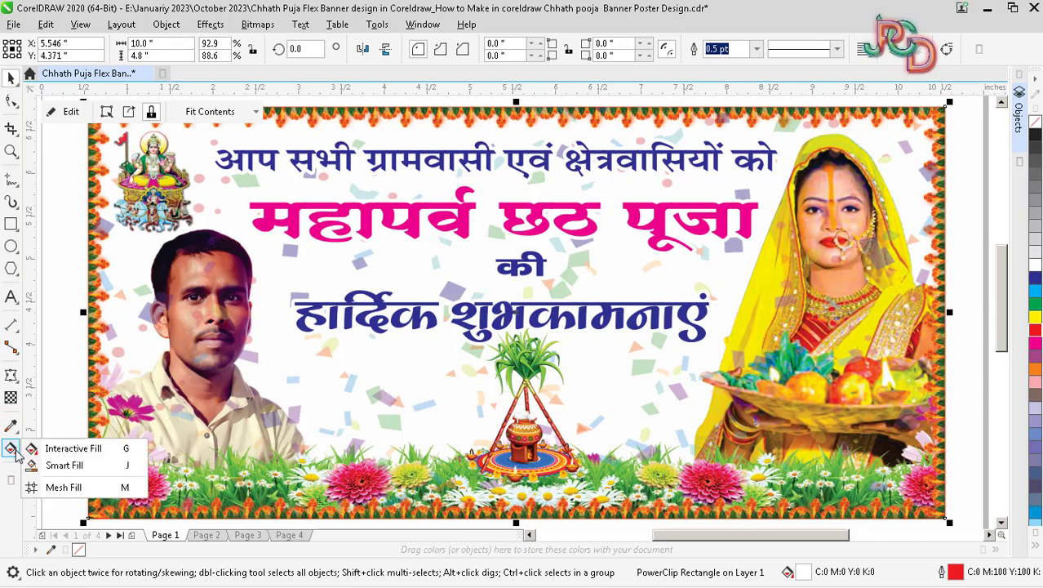
left_click(82, 449)
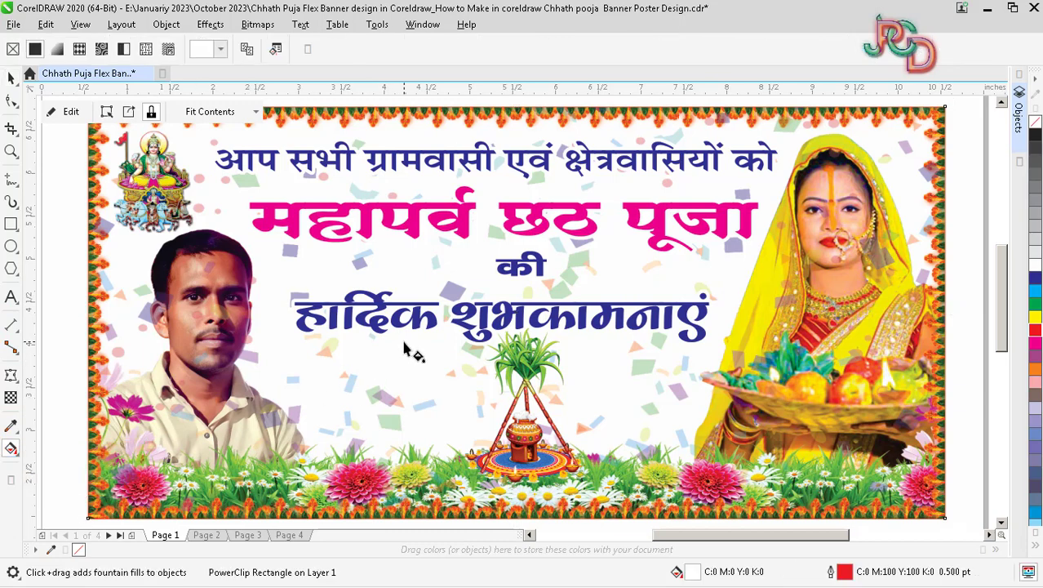
left_click_drag(427, 355, 952, 349)
Reshape the rectangle's elliptical fountain fill by shortening its vertical extent to just above the banner and shifting its start point toward the middle
scroll(641, 351, "down", 2)
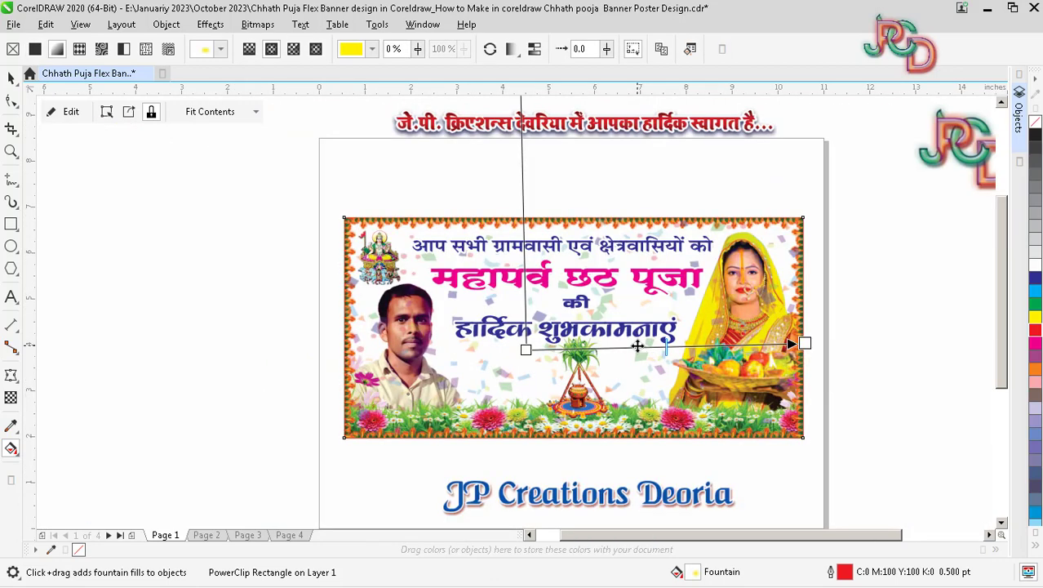
key("space")
scroll(577, 364, "down", 2)
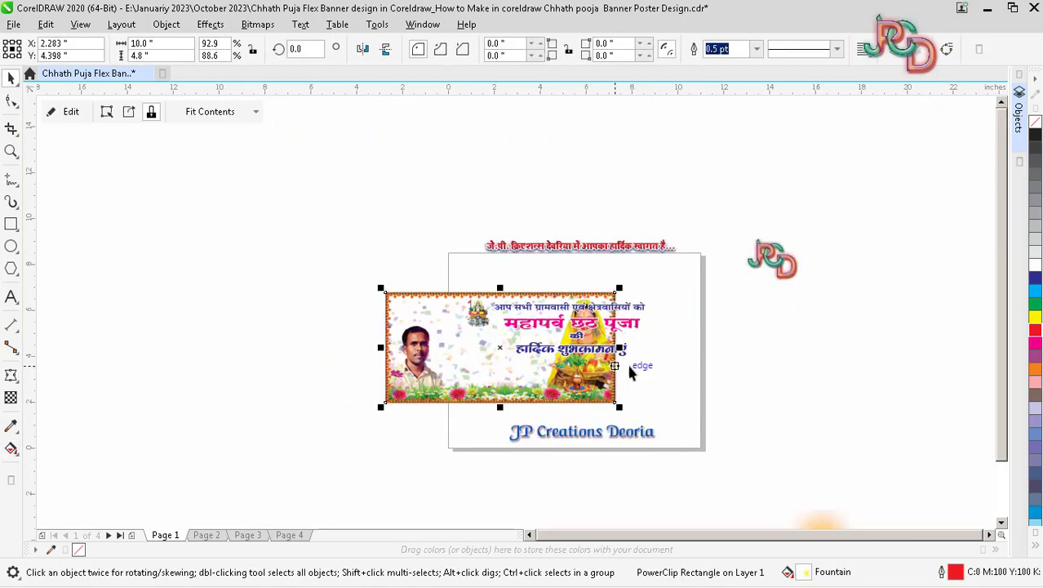
scroll(588, 346, "up", 2)
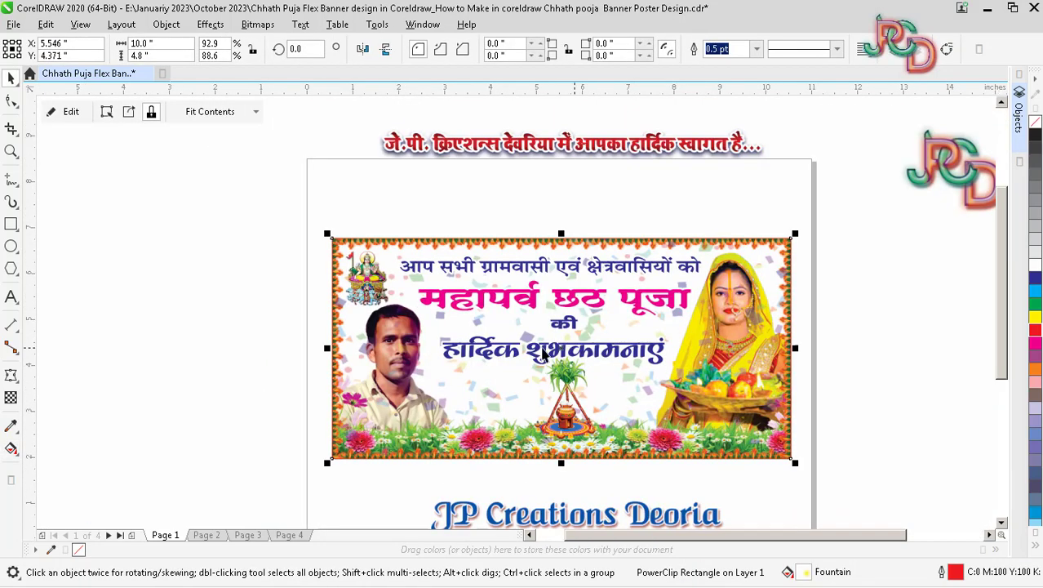
left_click(12, 450)
left_click(74, 446)
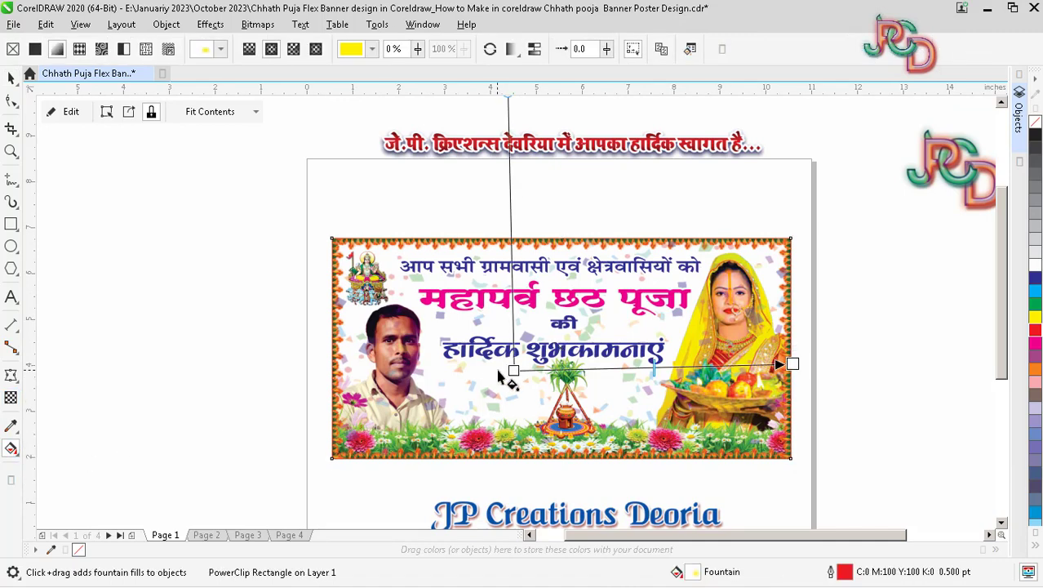
scroll(536, 277, "down", 2)
left_click_drag(528, 202, 532, 245)
scroll(537, 343, "up", 1)
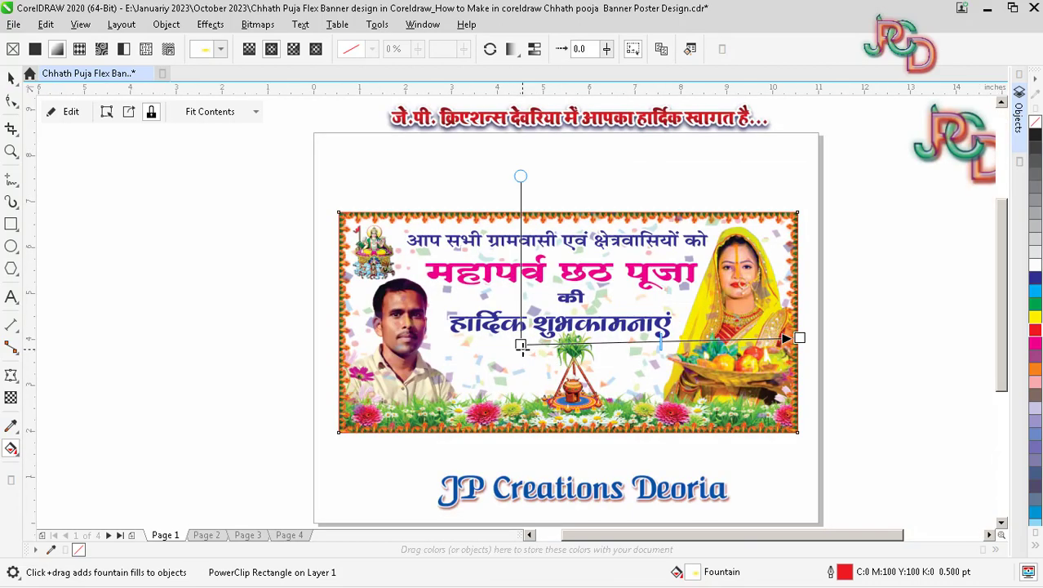
left_click_drag(522, 346, 562, 338)
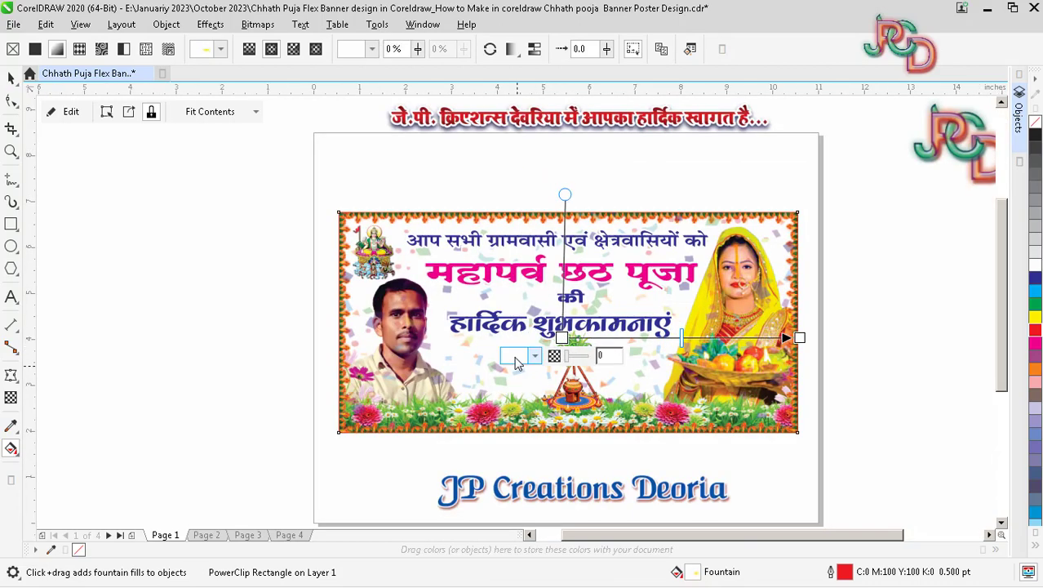
Set the fountain fill's centre colour to yellow and its outer colour to orange from the CMYK palette
left_click(516, 359)
left_click(635, 175)
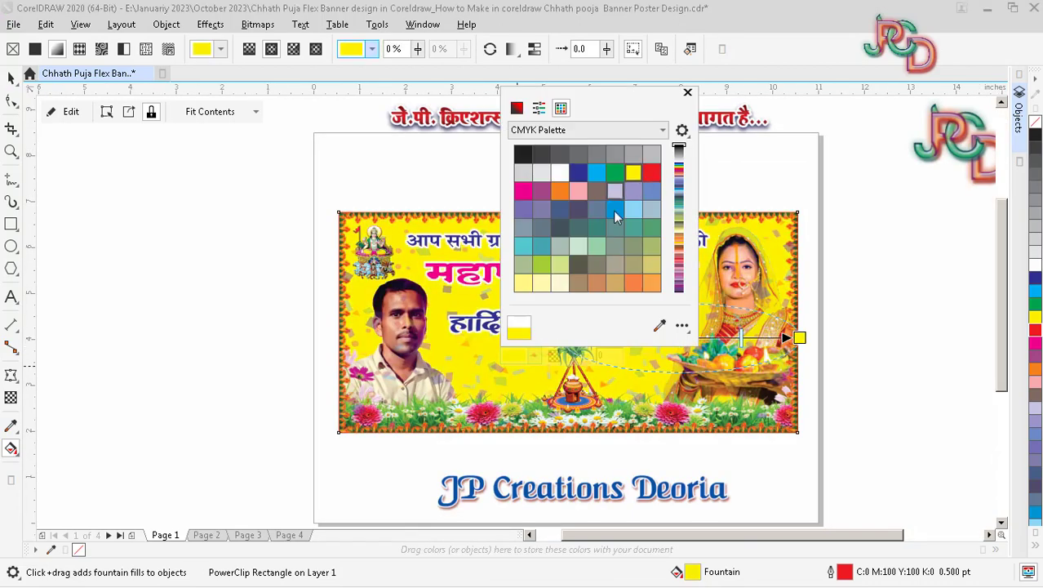
left_click(799, 338)
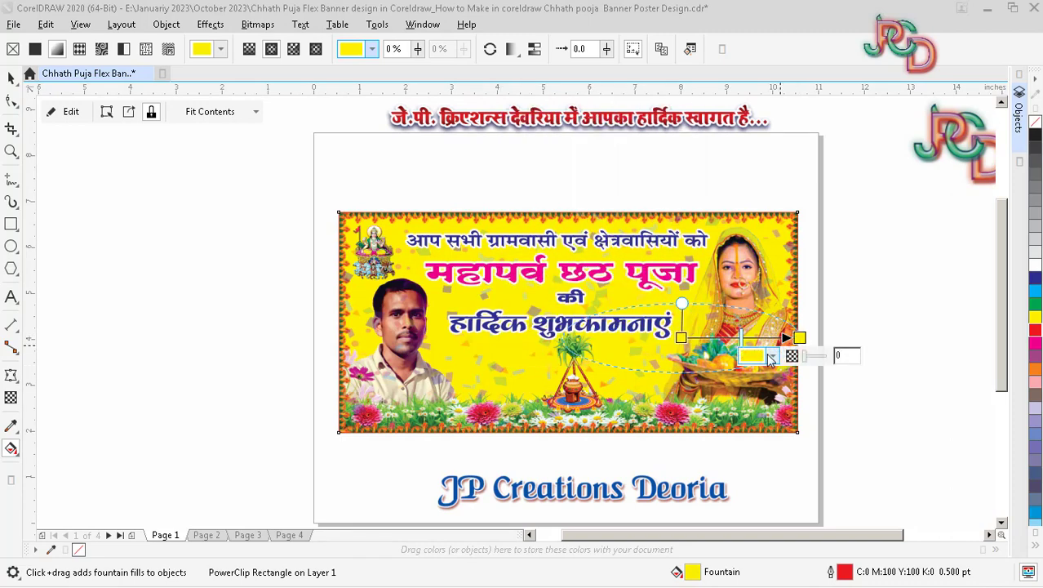
left_click(770, 357)
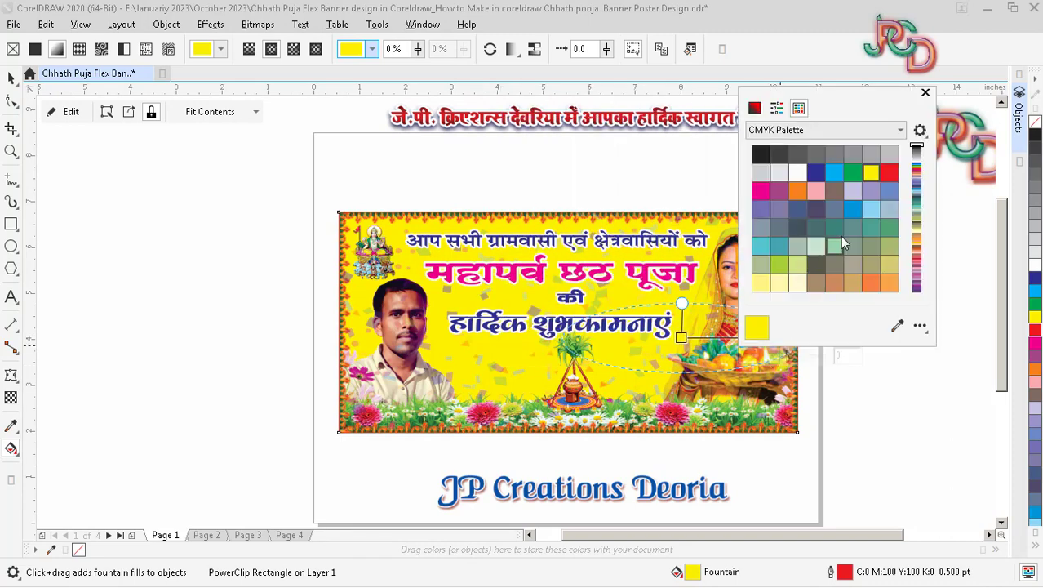
left_click(798, 195)
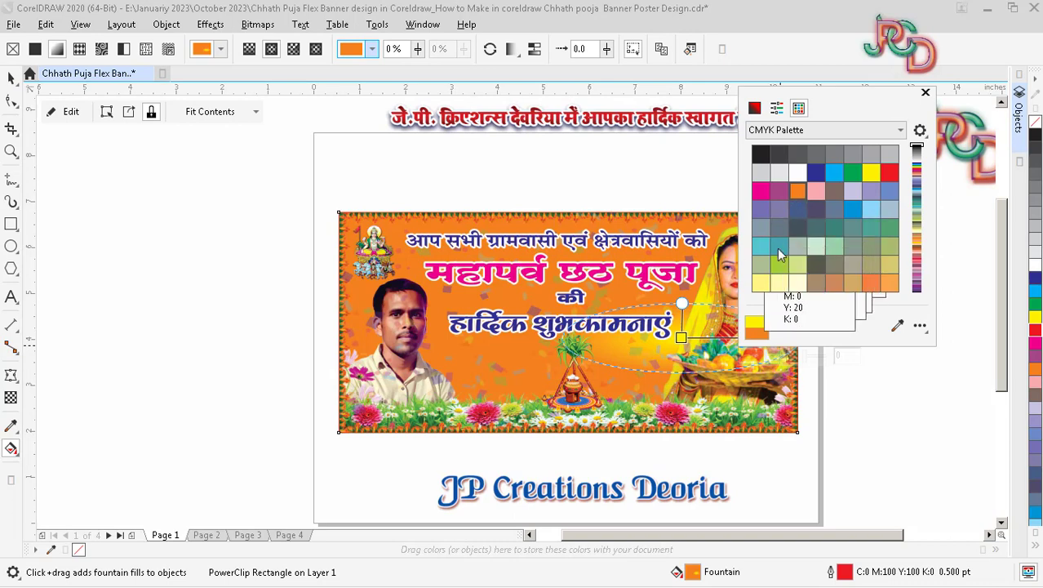
left_click(925, 92)
Centre the elliptical fill on the banner and stretch it vertically to the top edge and horizontally just past the right edge
left_click_drag(682, 337, 582, 330)
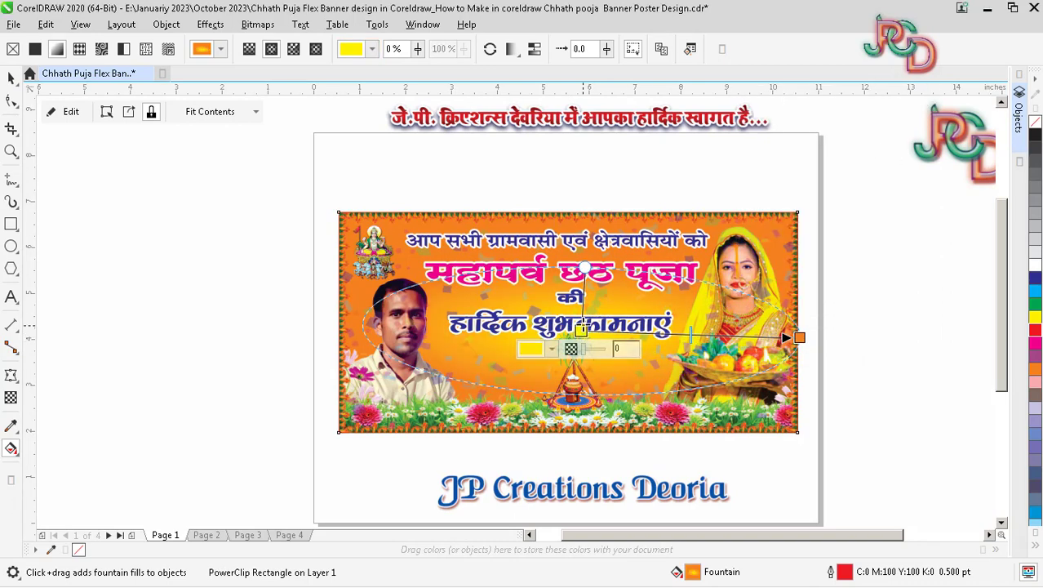
left_click_drag(583, 268, 589, 191)
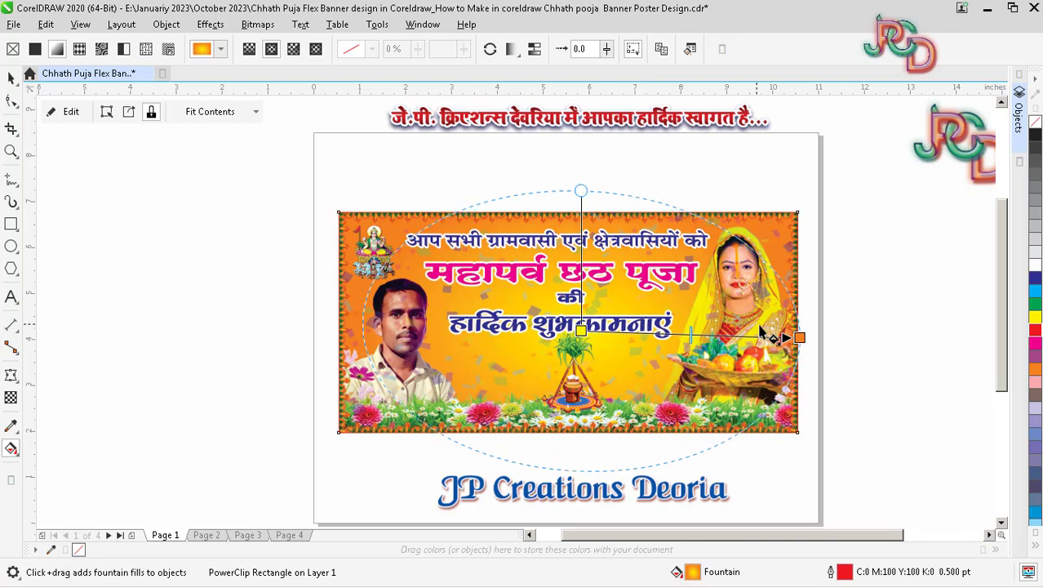
left_click_drag(798, 337, 808, 331)
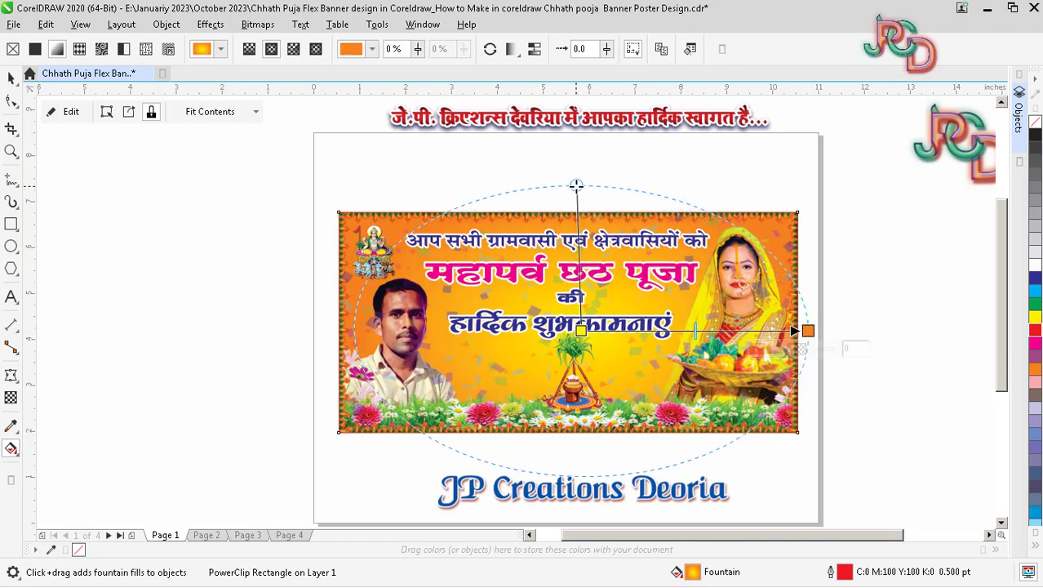
left_click_drag(576, 186, 580, 213)
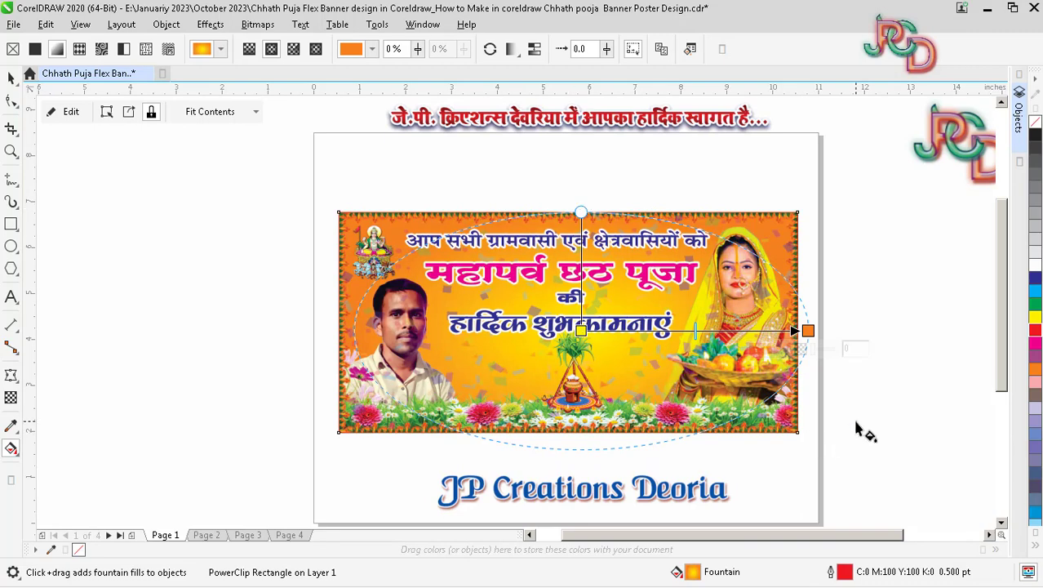
key("space")
left_click(849, 413)
left_click(740, 273)
left_click(567, 347)
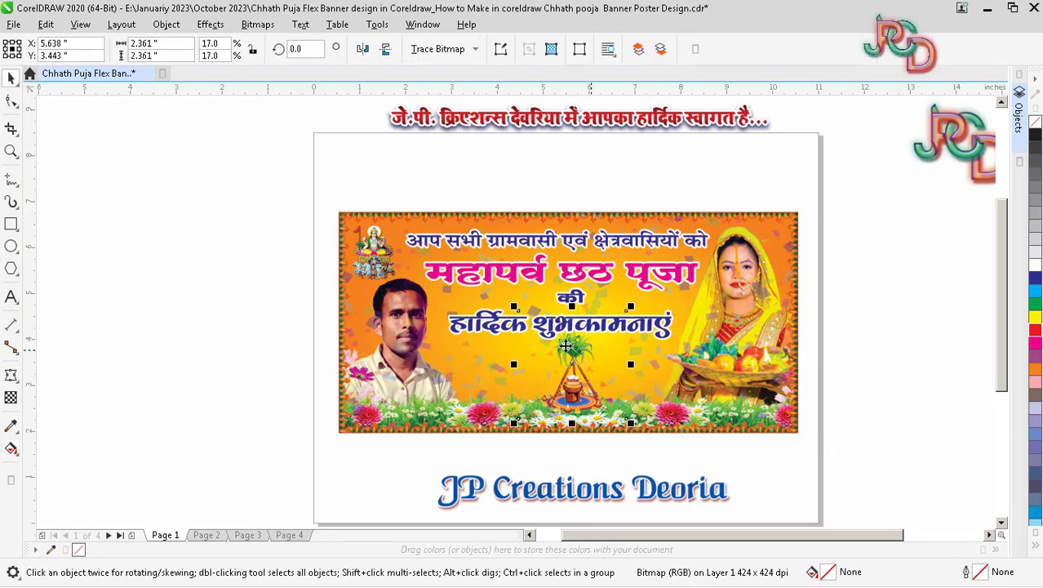
Lighten the outer colour of the banner's fountain fill to CMYK 0, 30, 100, 0
left_click(377, 356)
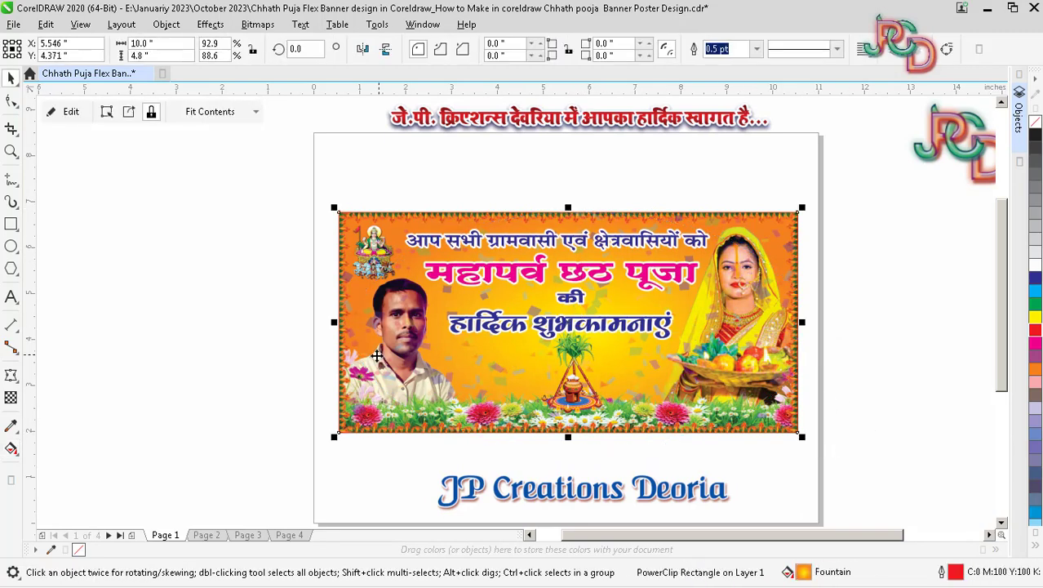
left_click(18, 449)
left_click(81, 449)
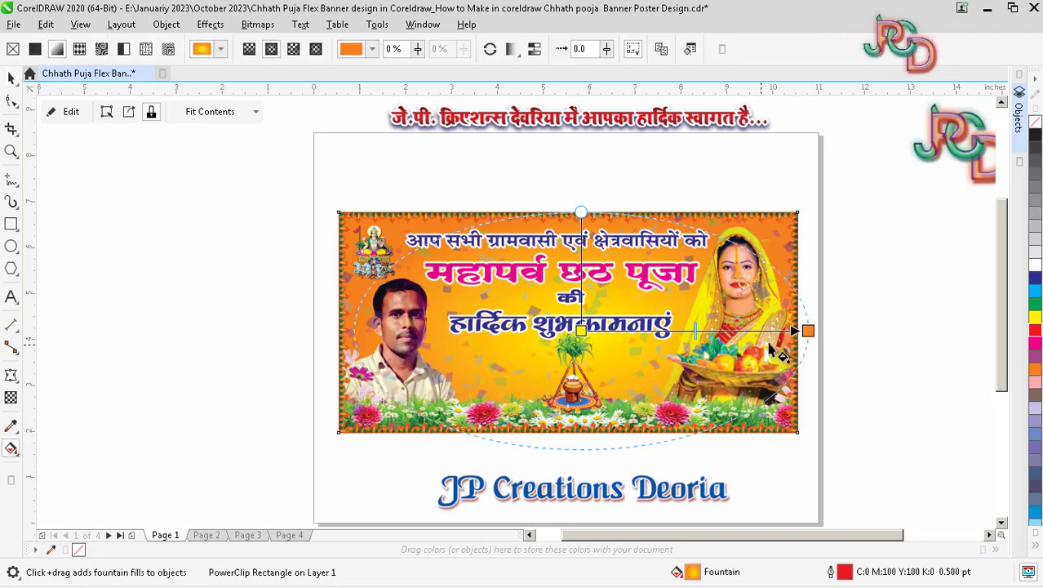
left_click(809, 330)
left_click(769, 349)
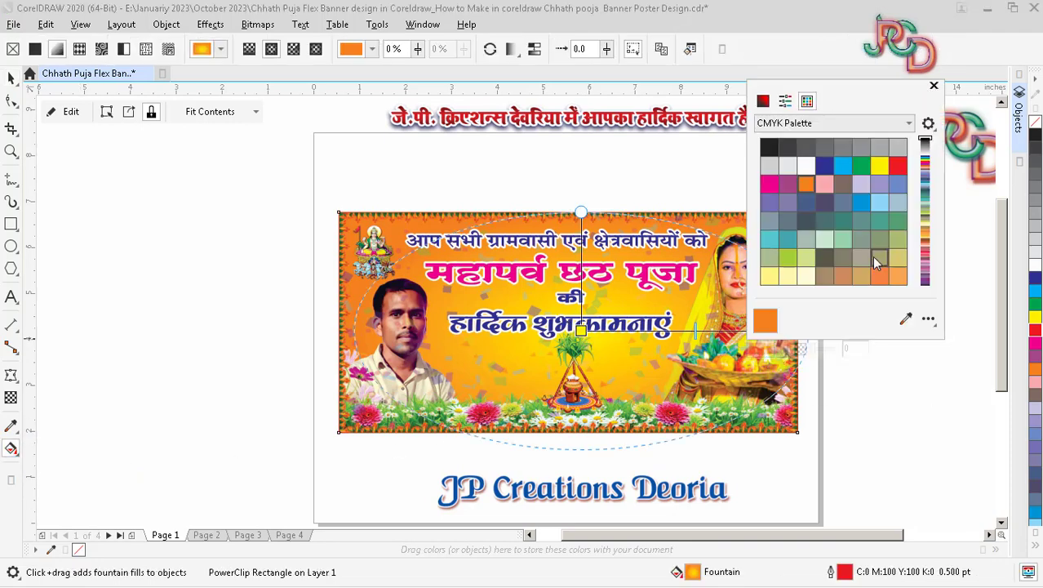
left_click(763, 100)
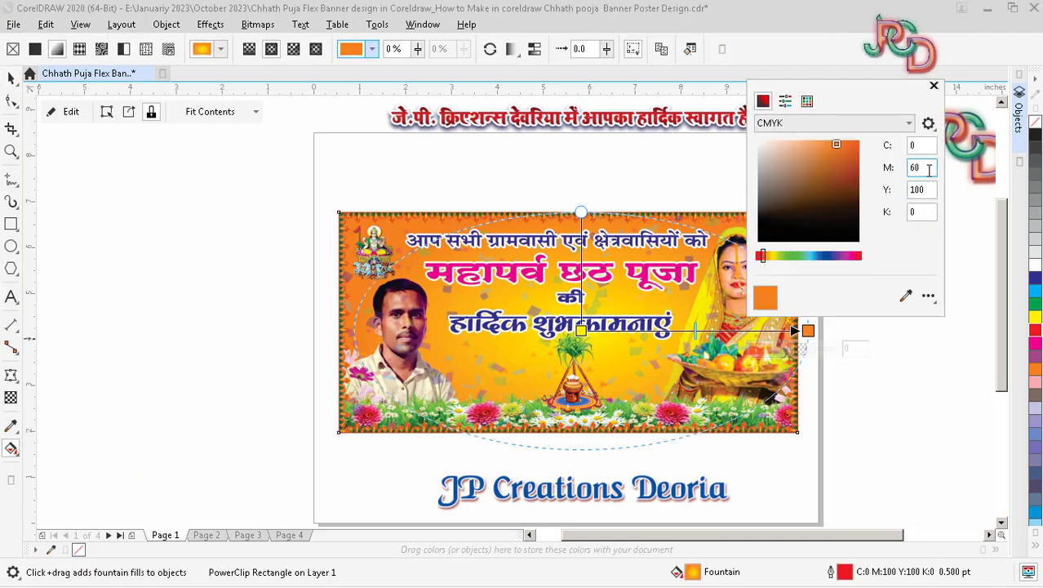
type("40")
key("Tab")
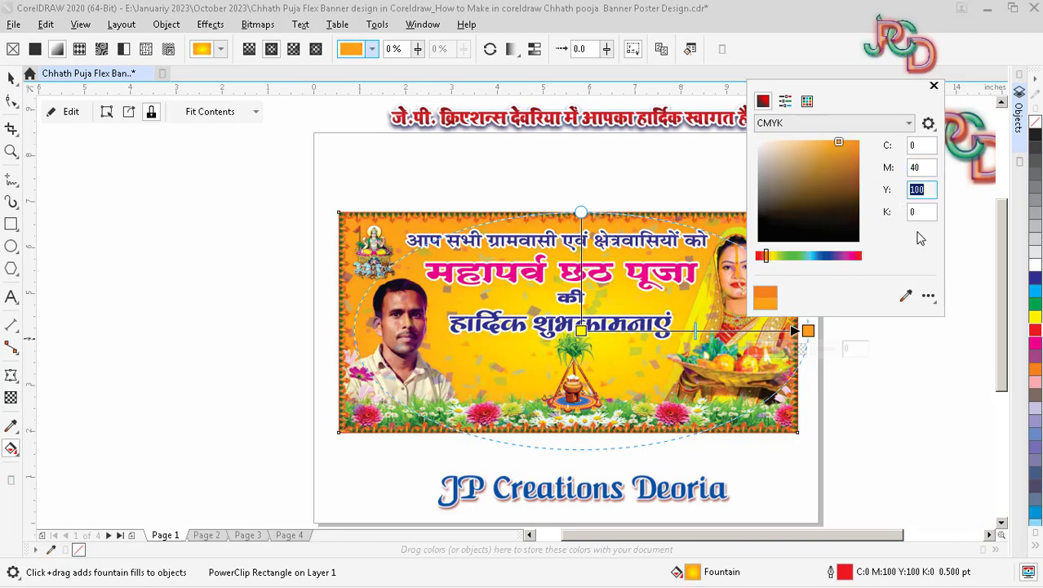
left_click(925, 167)
type("30")
key("Tab")
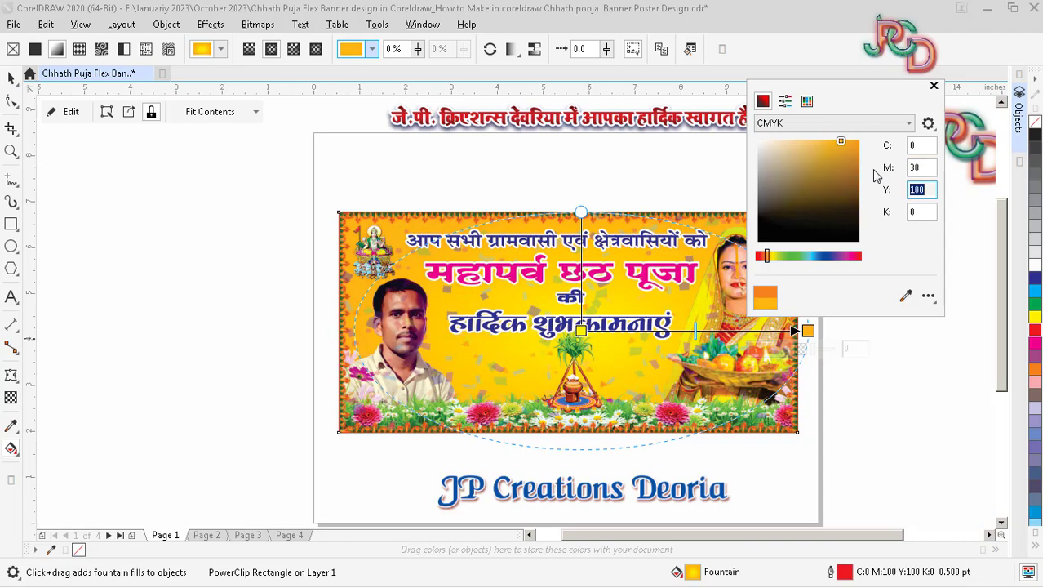
left_click(849, 402)
left_click(855, 394)
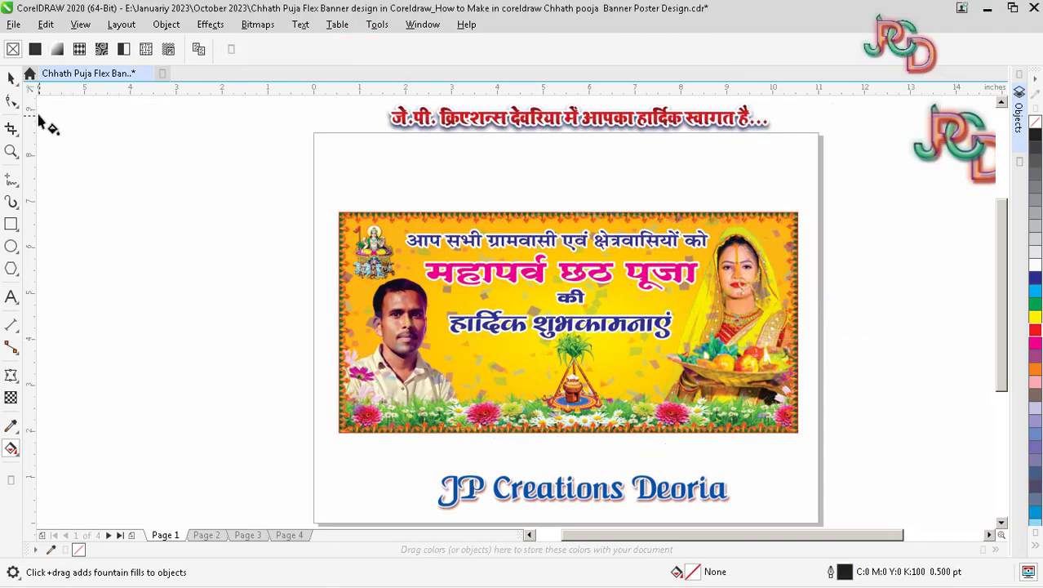
left_click(11, 79)
Bring the glowing sun image onto the banner, enlarge it to about 3.86 by 3.86 inches and place it over the left part of the heading
left_click_drag(914, 473, 914, 474)
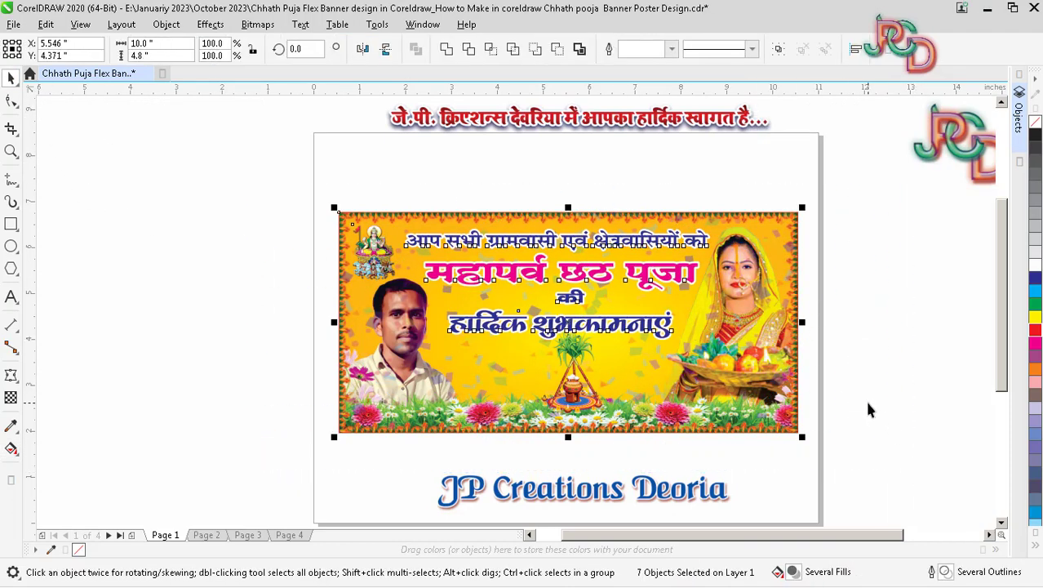
key("shift+F2")
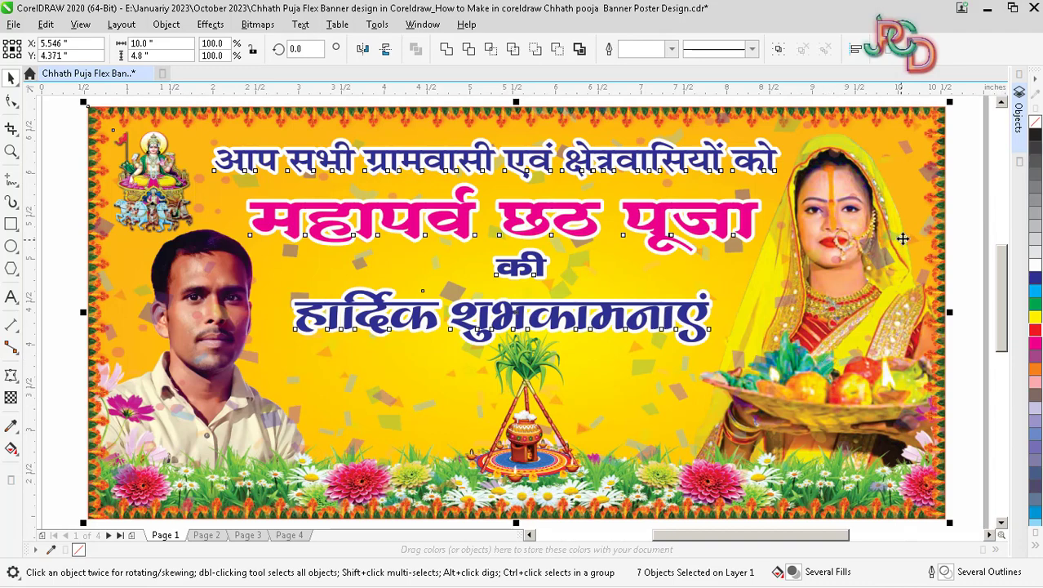
key("Escape")
scroll(617, 314, "down", 2)
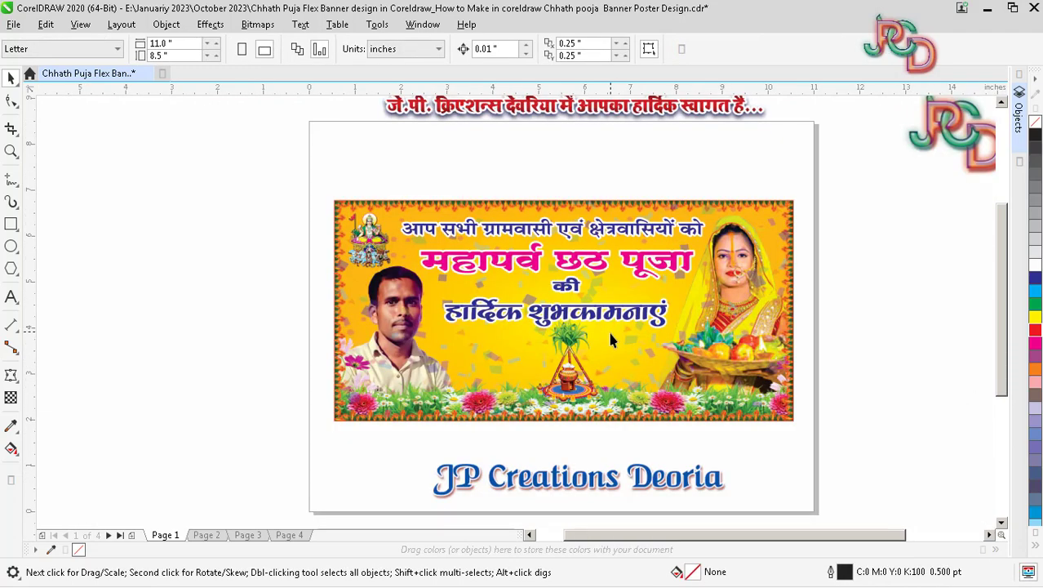
scroll(673, 457, "down", 3)
left_click_drag(771, 513, 638, 409)
scroll(638, 409, "up", 2)
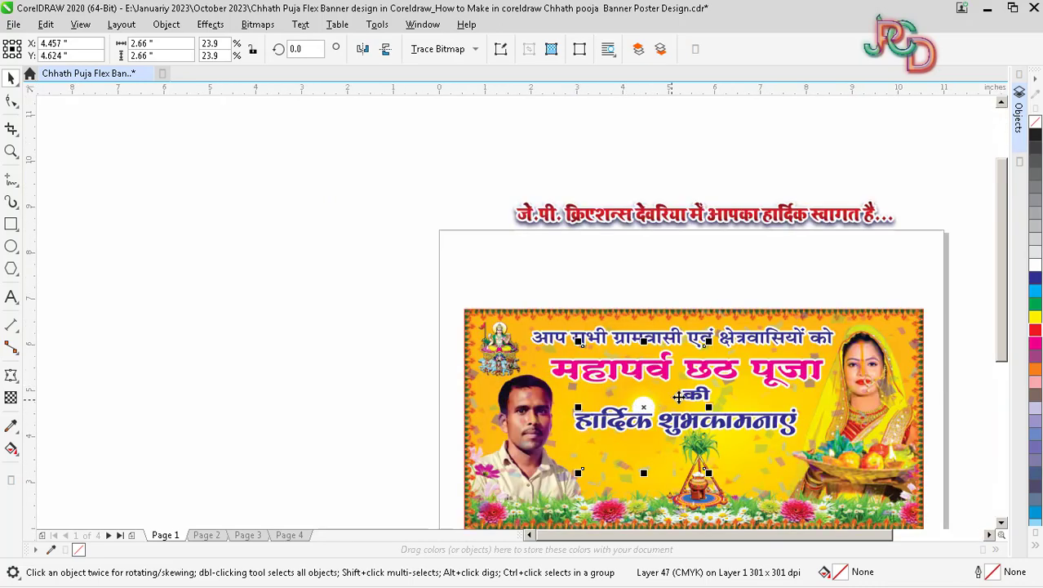
left_click_drag(711, 474, 739, 501)
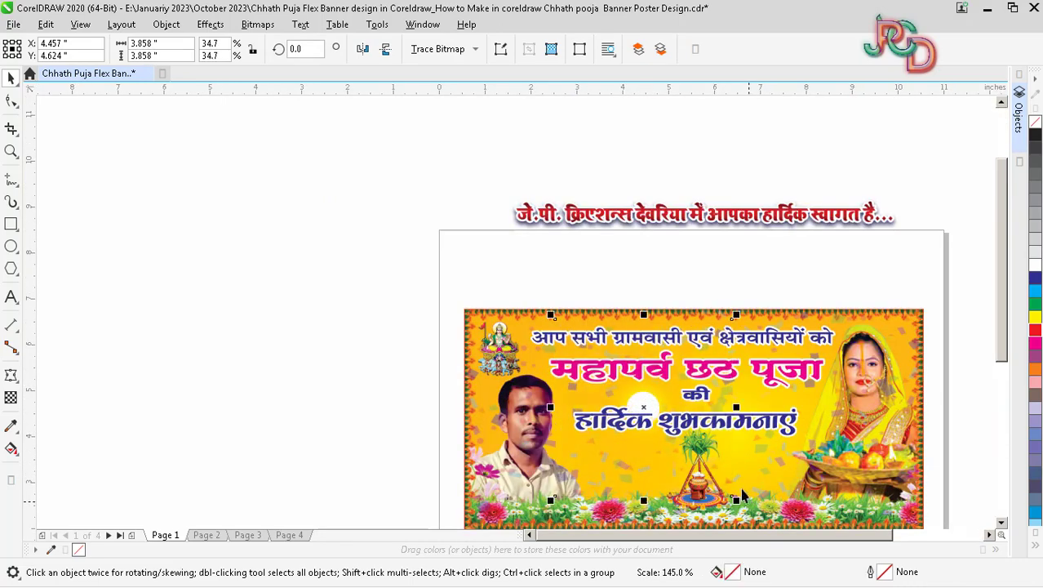
left_click_drag(650, 395, 641, 371)
scroll(620, 395, "down", 1)
scroll(622, 404, "up", 1)
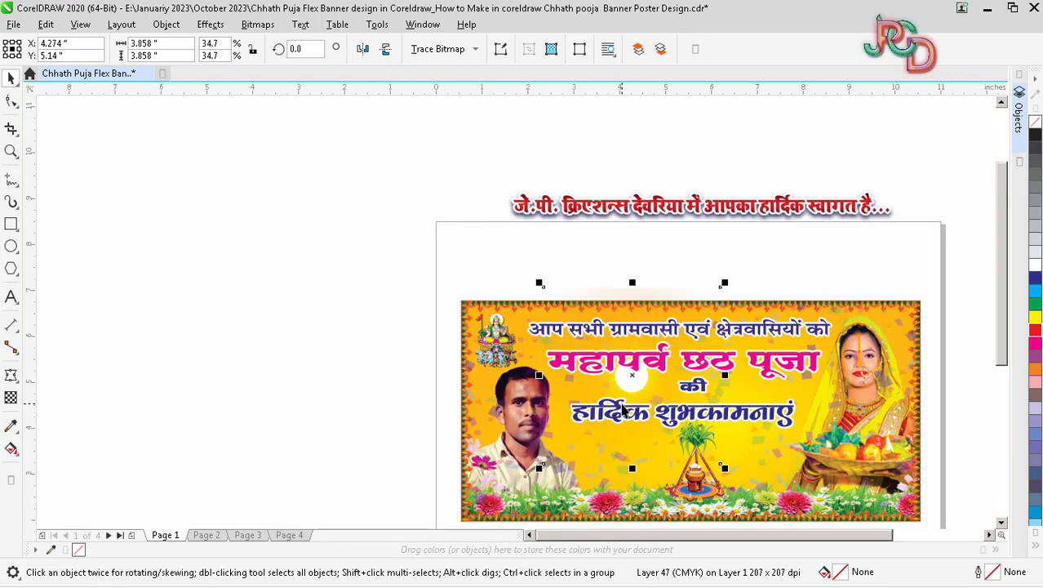
Cut the sun image, open the banner's PowerClip contents and paste it inside
key("ctrl+x")
left_click(602, 458)
double_click(632, 390)
key("ctrl+v")
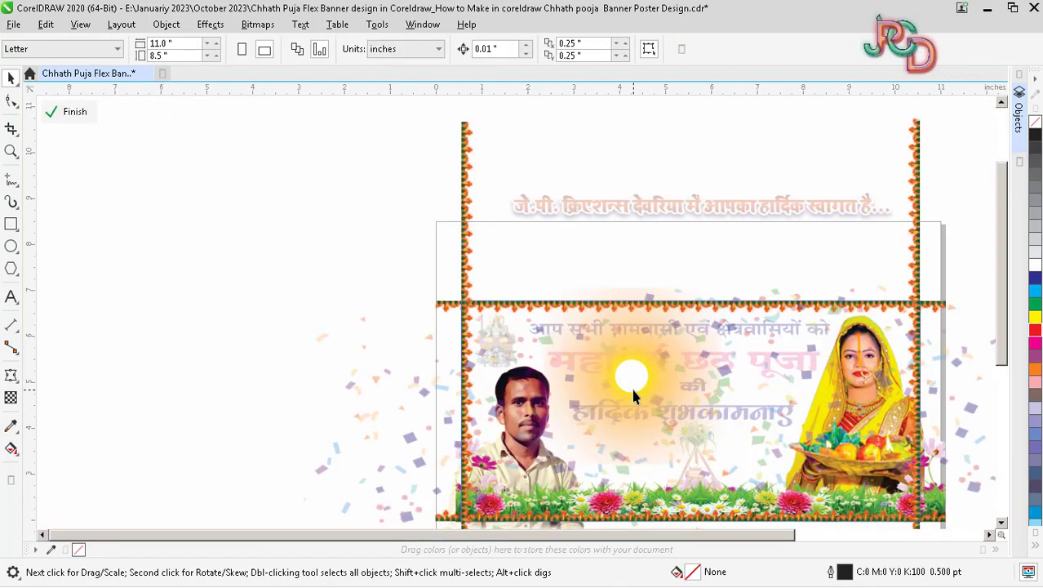
Centre the sun image lower inside the banner's PowerClip at about X 4.41, Y 4.80 inches and finish editing the contents
scroll(633, 393, "up", 1)
scroll(631, 392, "down", 2)
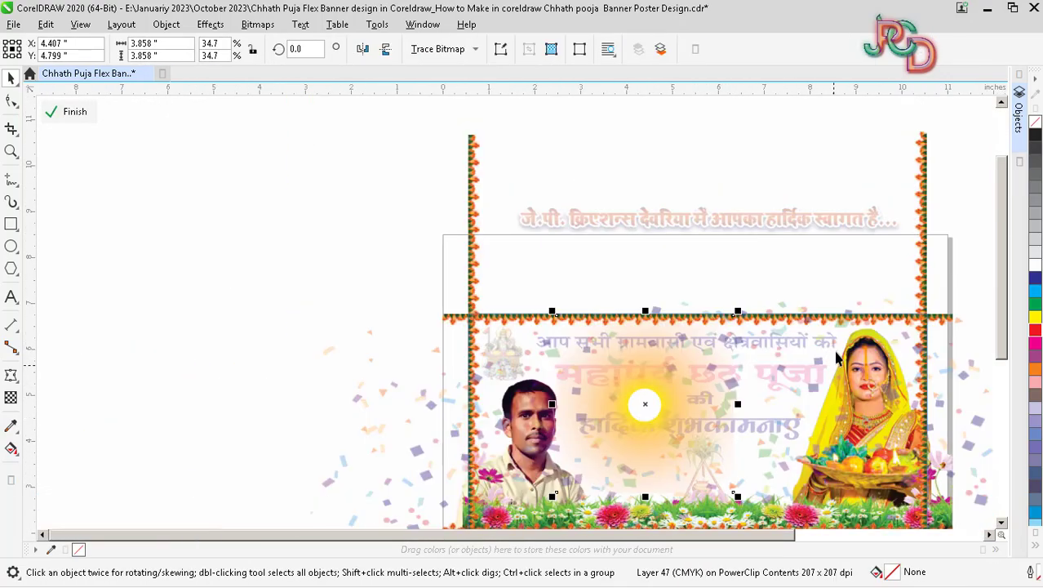
left_click(939, 279, "ctrl")
scroll(652, 273, "down", 2)
scroll(677, 376, "up", 2)
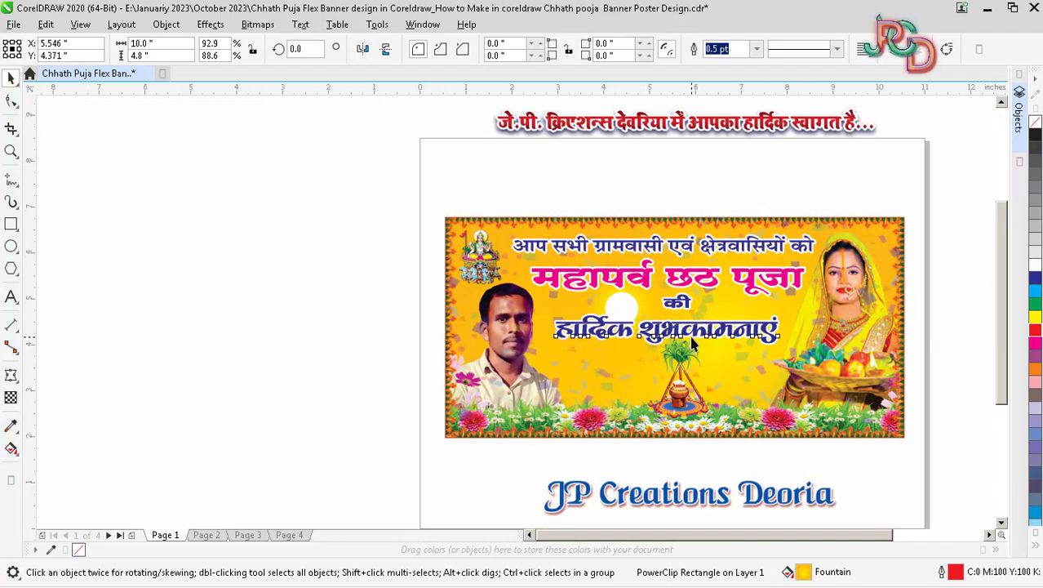
Move the हार्दिक शुभकामनाएं greeting down and bend it upward into an arch about 1.13 inches high with an Envelope
left_click(692, 343)
scroll(680, 348, "up", 1)
left_click_drag(689, 318, 694, 371)
left_click(15, 376)
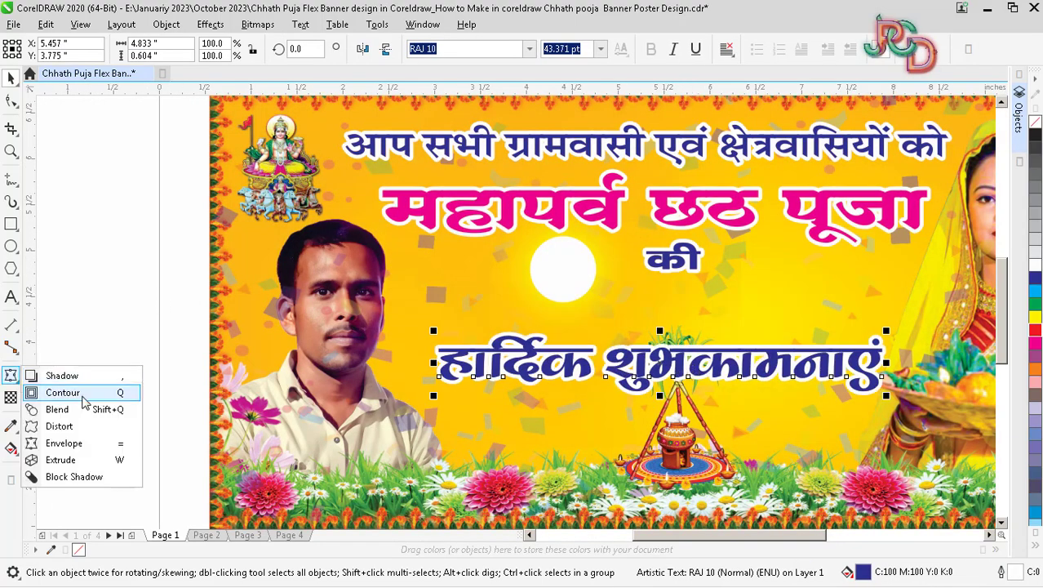
left_click(64, 443)
left_click_drag(637, 305, 729, 478)
left_click_drag(661, 339, 665, 290)
key("space")
scroll(663, 426, "down", 2)
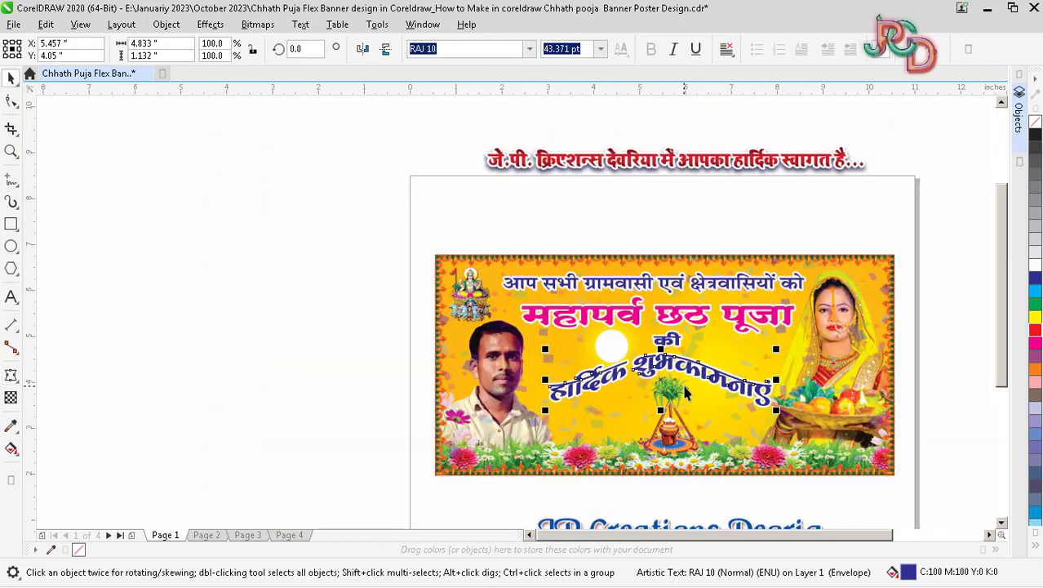
Narrow the arched greeting to about 4.36 inches and reposition it together with the kalash image below the heading
left_click_drag(779, 380, 757, 380)
scroll(695, 392, "up", 1)
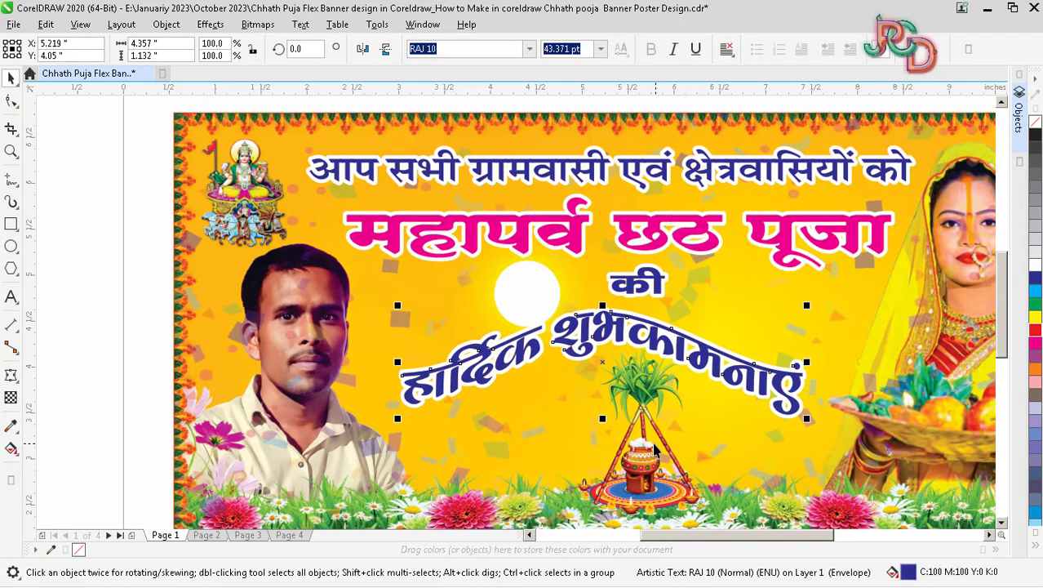
left_click(647, 438)
scroll(648, 437, "down", 1)
left_click_drag(647, 437, 627, 436)
left_click(667, 403)
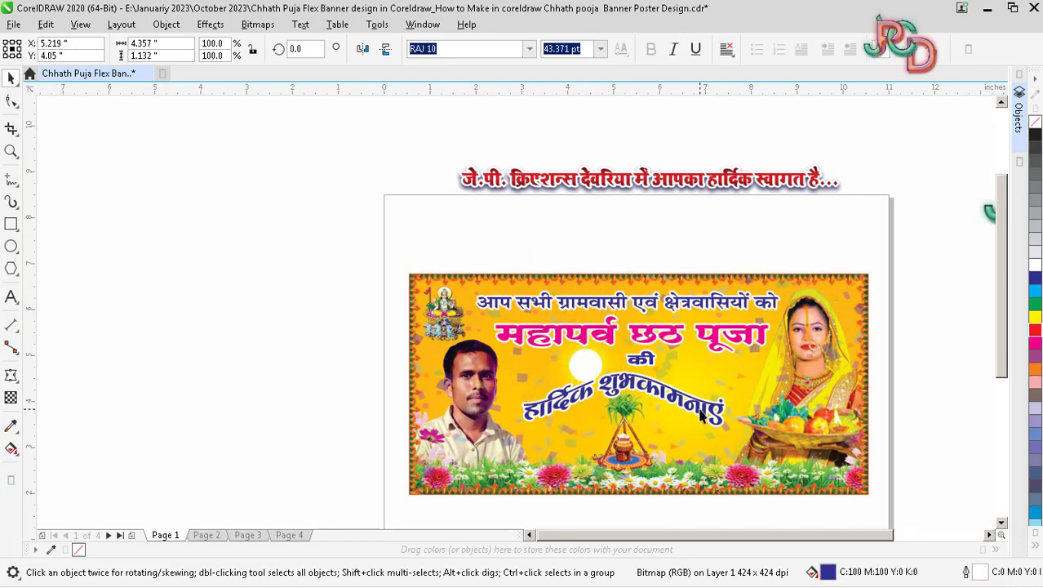
scroll(666, 403, "up", 1)
left_click_drag(672, 389, 692, 401)
scroll(664, 419, "down", 1)
left_click_drag(628, 459, 649, 462)
scroll(648, 461, "down", 2)
scroll(648, 461, "up", 2)
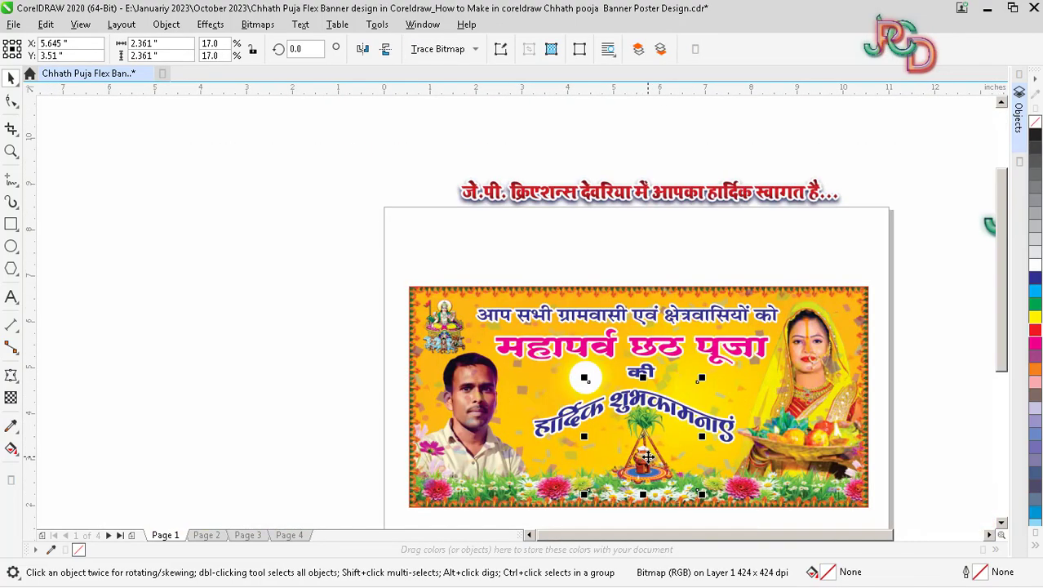
Nudge the kalash image to X 5.505, Y 3.58 inches and raise the arched greeting slightly
scroll(645, 438, "down", 2)
scroll(646, 439, "down", 2)
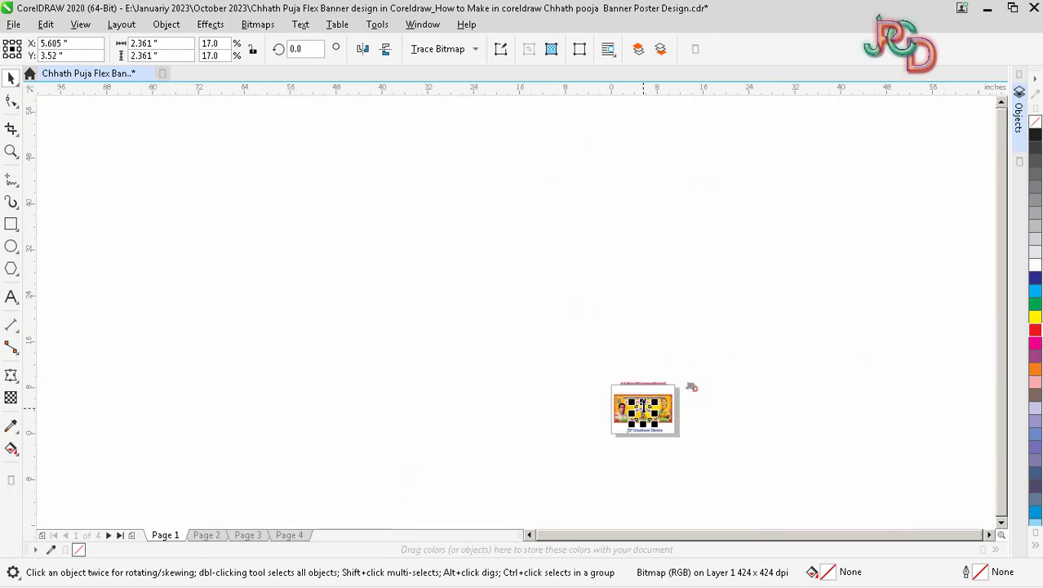
scroll(631, 377, "up", 3)
scroll(630, 375, "down", 1)
scroll(644, 437, "up", 2)
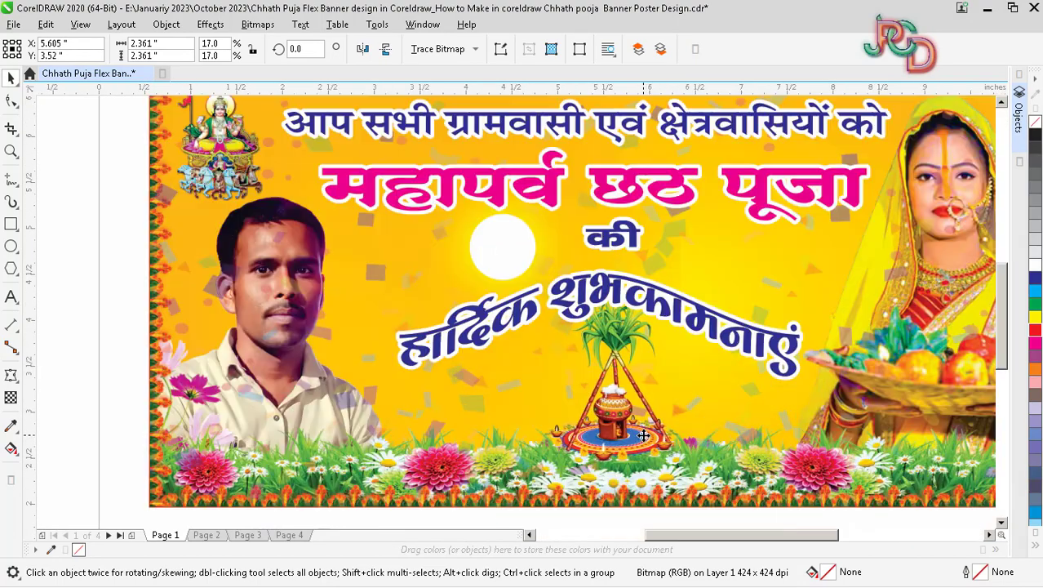
key("Left")
key("Left")
key("Left")
key("Left")
key("Left")
key("Left")
key("Left")
key("Left")
key("Left")
key("Left")
key("Up")
left_click(699, 305)
key("Up")
scroll(674, 307, "down", 1)
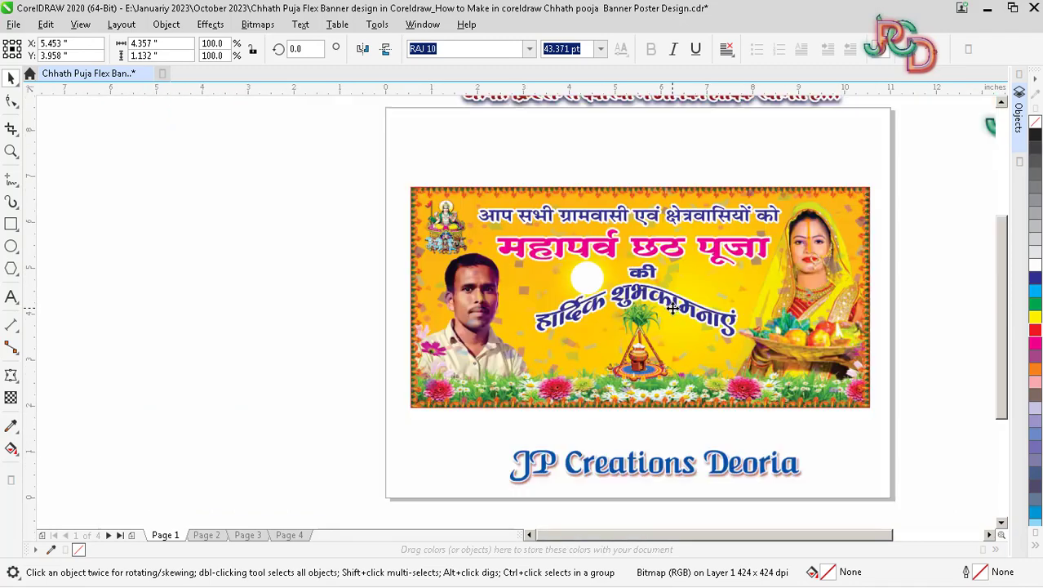
key("Up")
Inside the banner's PowerClip, shift the sun left to about X 3.92, Y 4.69 inches, send it to the back and finish editing
left_click(587, 277)
double_click(586, 282)
left_click(567, 281)
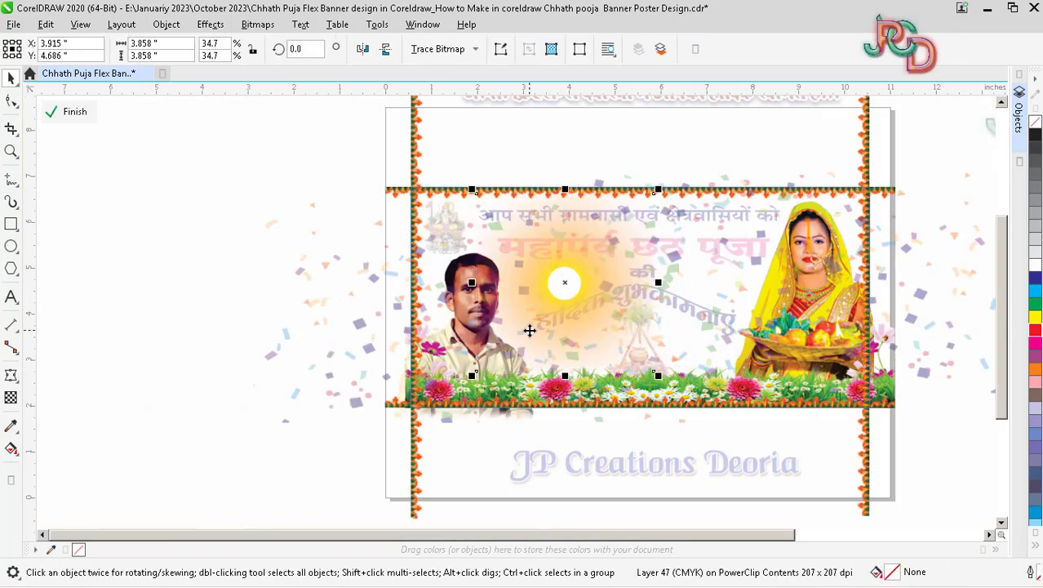
key("shift+Page_Down")
left_click(694, 275)
left_click(472, 239)
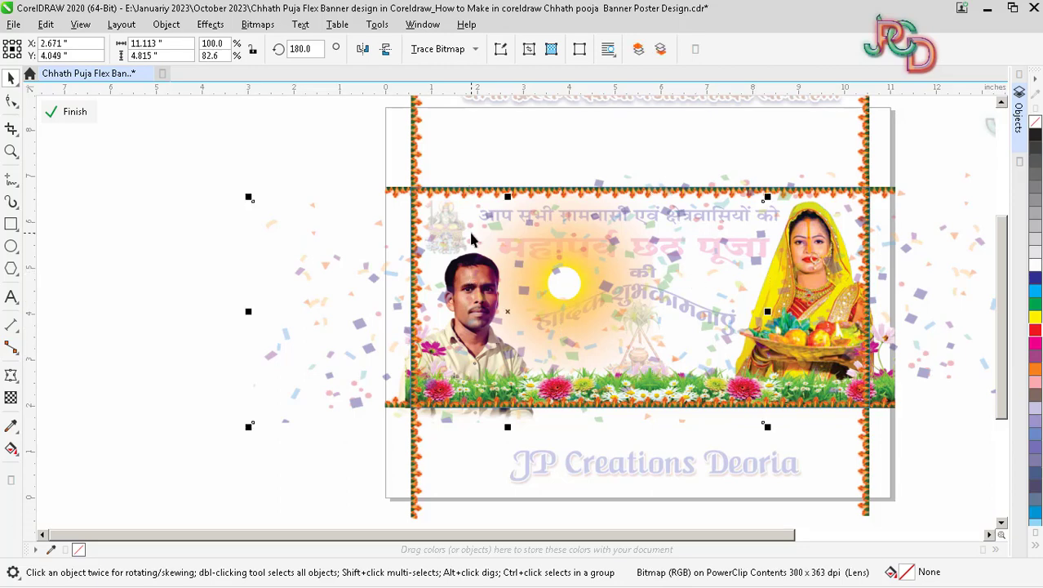
left_click(235, 262, "ctrl")
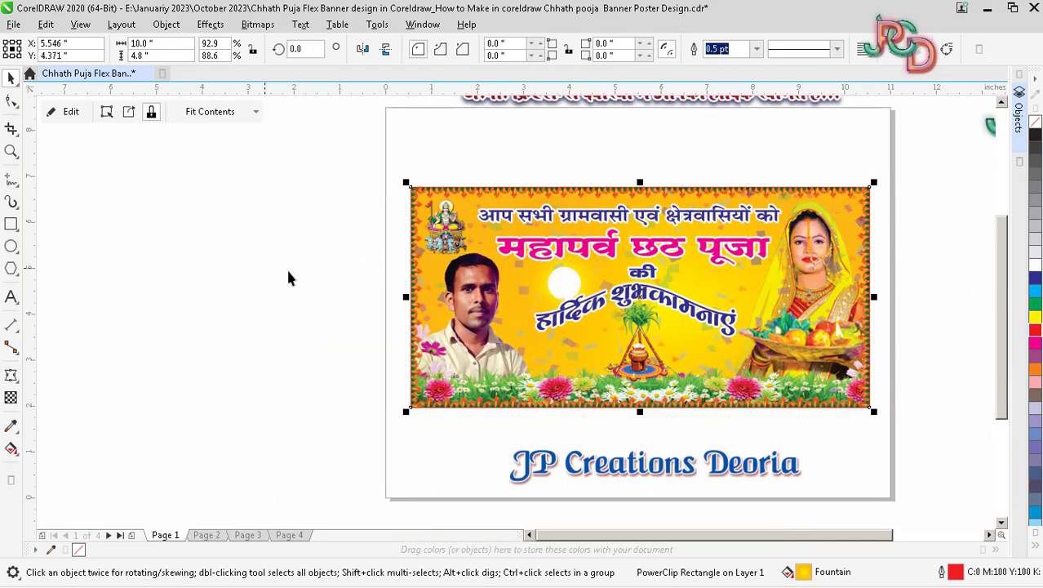
Nudge the first greeting line, आप सभी ग्रामवासी एवं क्षेत्रवासियों को, up to Y 6.206 inches
left_click(670, 324, "ctrl")
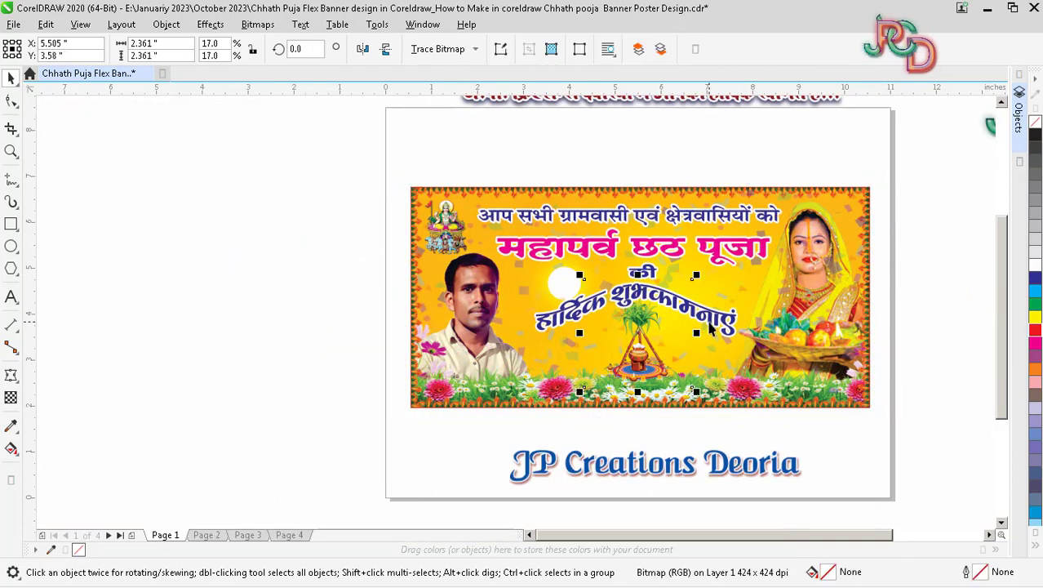
scroll(710, 327, "up", 2)
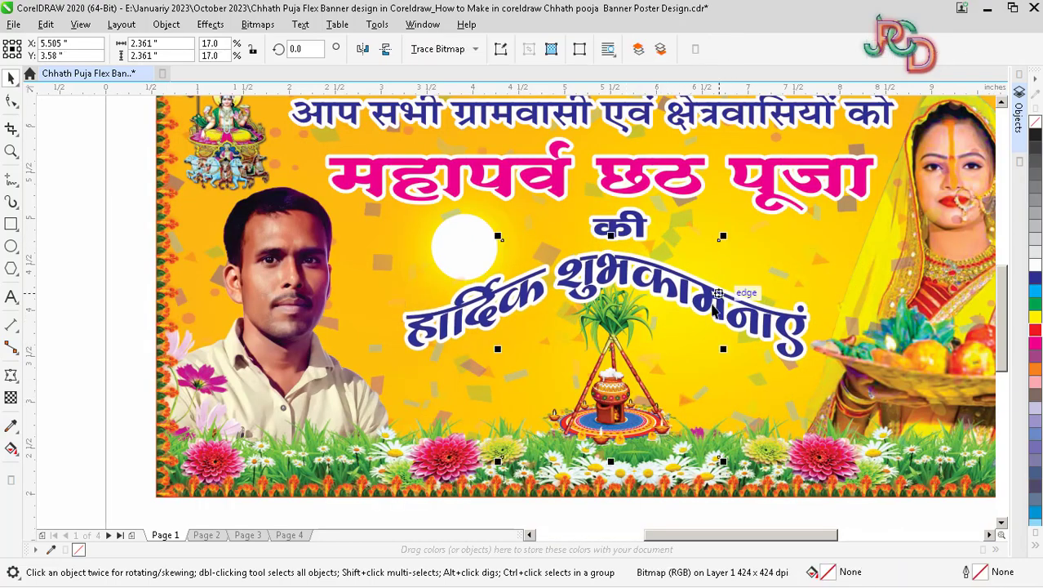
scroll(612, 339, "down", 1)
left_click(618, 230)
scroll(618, 229, "up", 1)
key("Up")
key("Up")
key("Up")
key("Up")
key("Up")
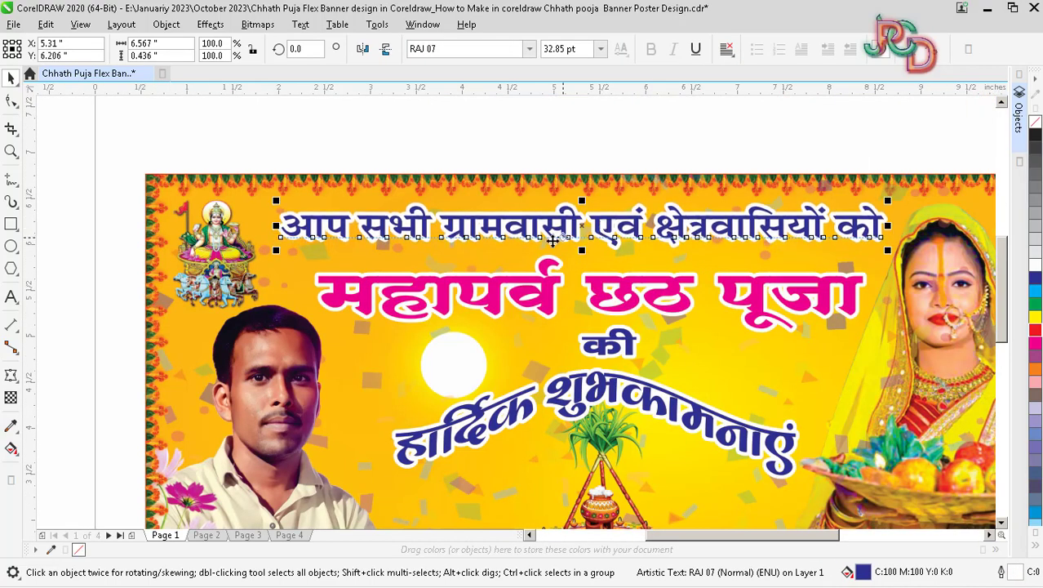
Nudge the pink महापर्व छठ पूजा heading up 0.06 inch and left 0.01 inch
left_click(218, 256)
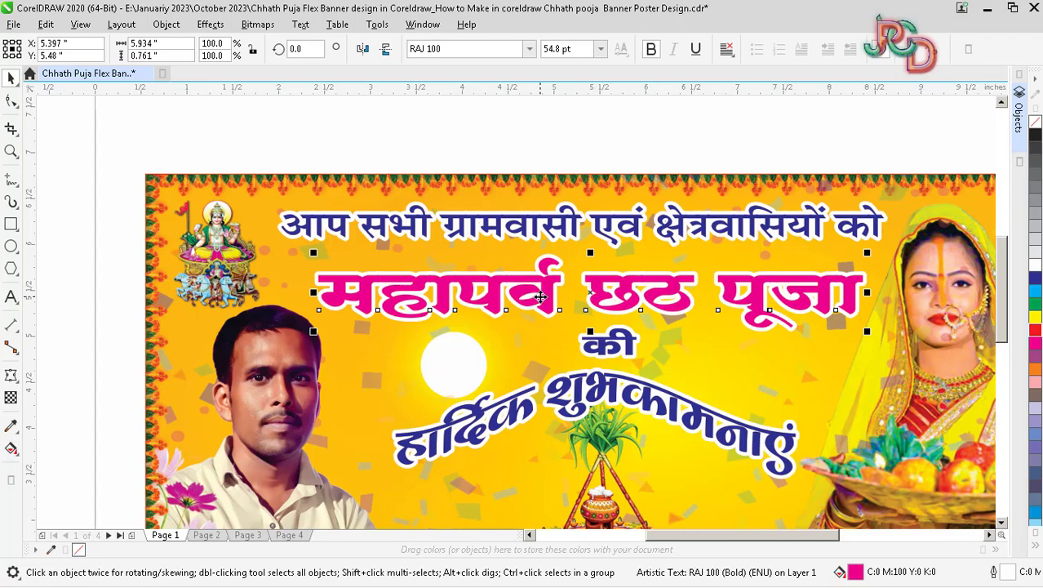
key("Left")
key("Up")
key("Up")
key("Up")
key("Up")
key("Up")
key("Up")
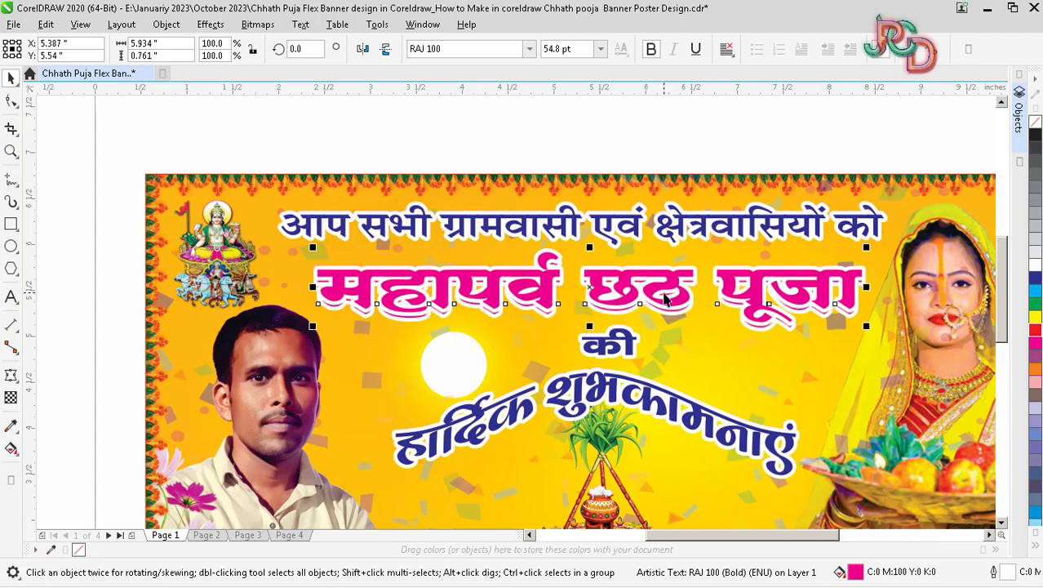
Duplicate the महापर्व छठ पूजा heading, make the rear copy's fill and outline green and offset the pink copy over it as a shadow effect
left_click_drag(664, 293, 654, 266)
left_click(676, 319)
left_click(675, 310)
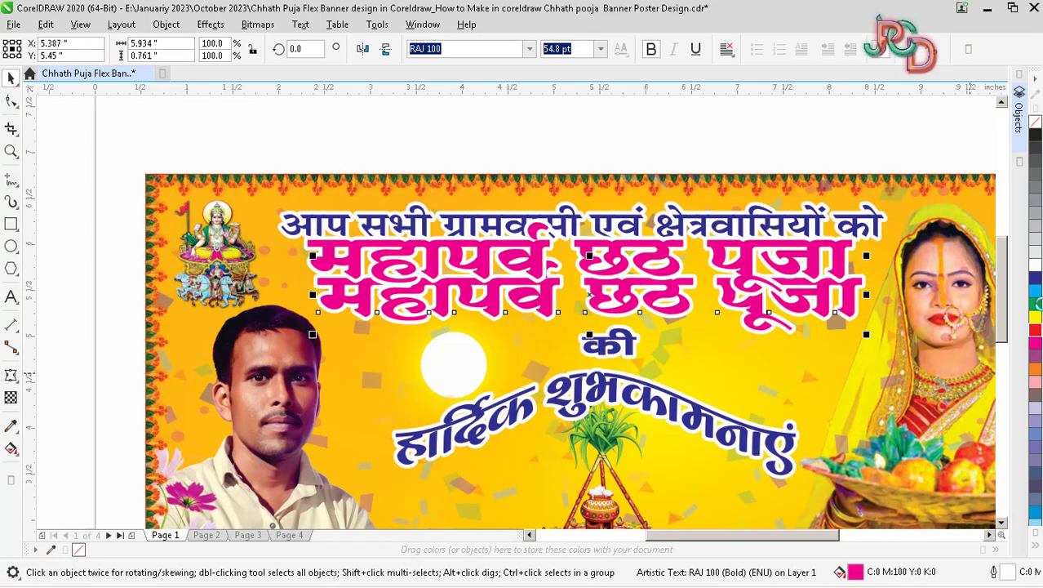
left_click(1036, 303)
right_click(1036, 302)
left_click_drag(812, 262, 823, 305)
scroll(804, 315, "up", 2)
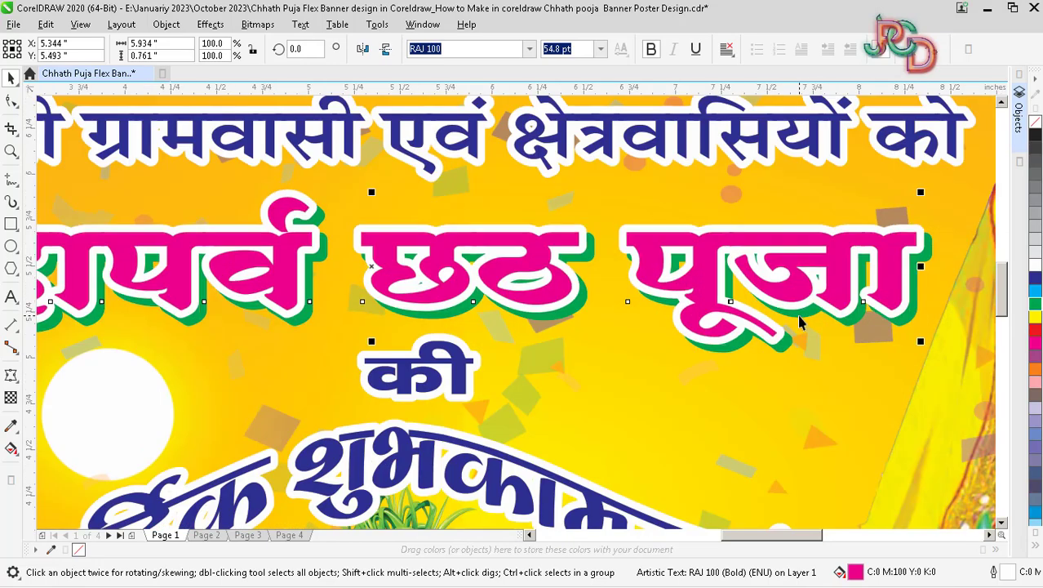
scroll(799, 319, "down", 1)
scroll(698, 287, "down", 1)
scroll(691, 359, "up", 1)
Fill the arched greeting with red (CMYK 0, 100, 100, 0) and enlarge it to about 4.61 by 1.20 inches
left_click(699, 343)
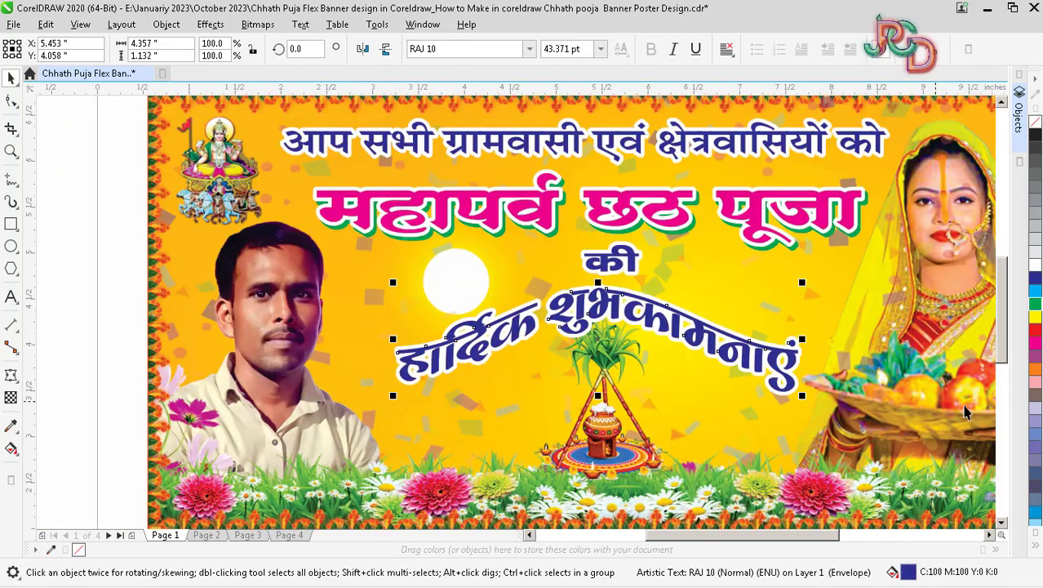
left_click(1034, 329)
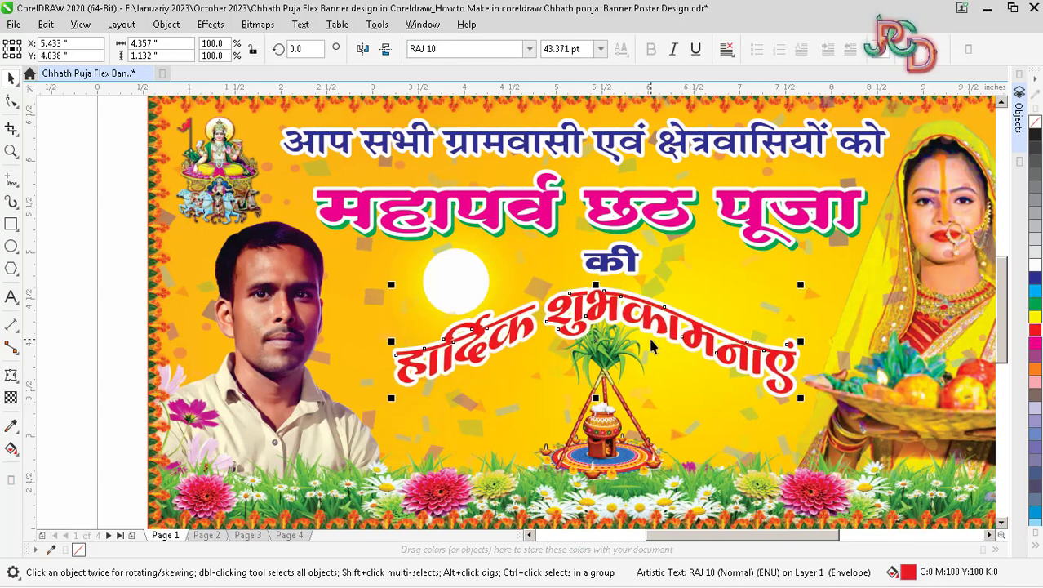
left_click_drag(648, 335, 646, 339)
left_click_drag(395, 400, 369, 406)
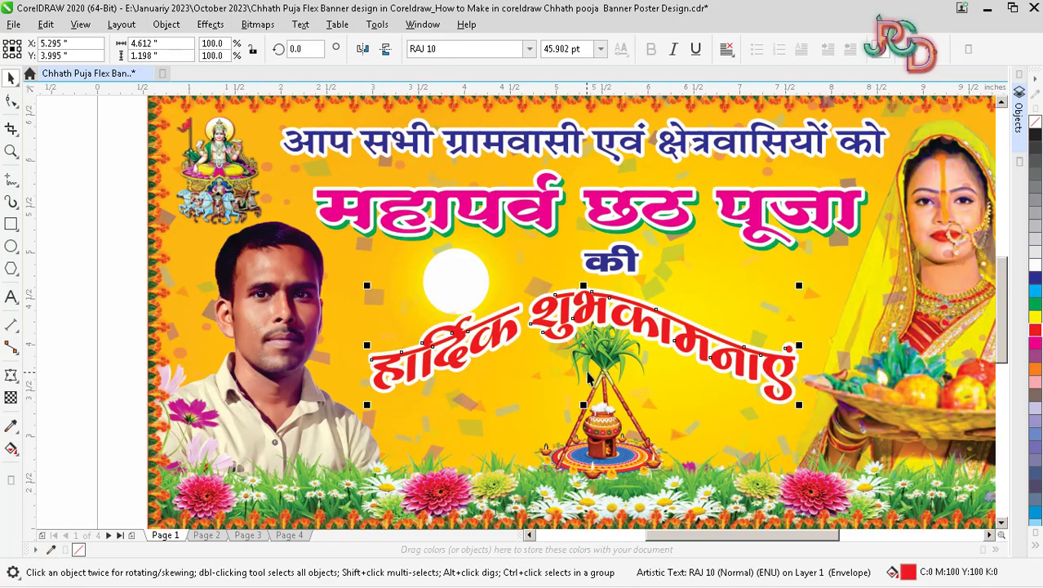
scroll(587, 359, "down", 2)
scroll(588, 360, "up", 2)
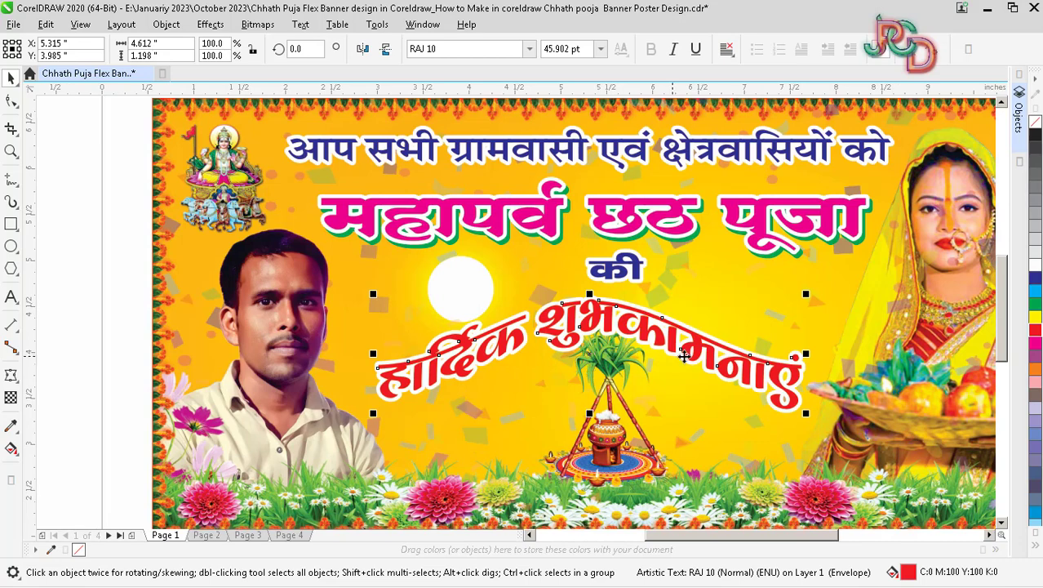
Duplicate the arched greeting, make the rear copy's fill and outline cyan and align the red copy slightly above it as a shadow effect
key("KP_Add")
key("Down")
key("Down")
key("Down")
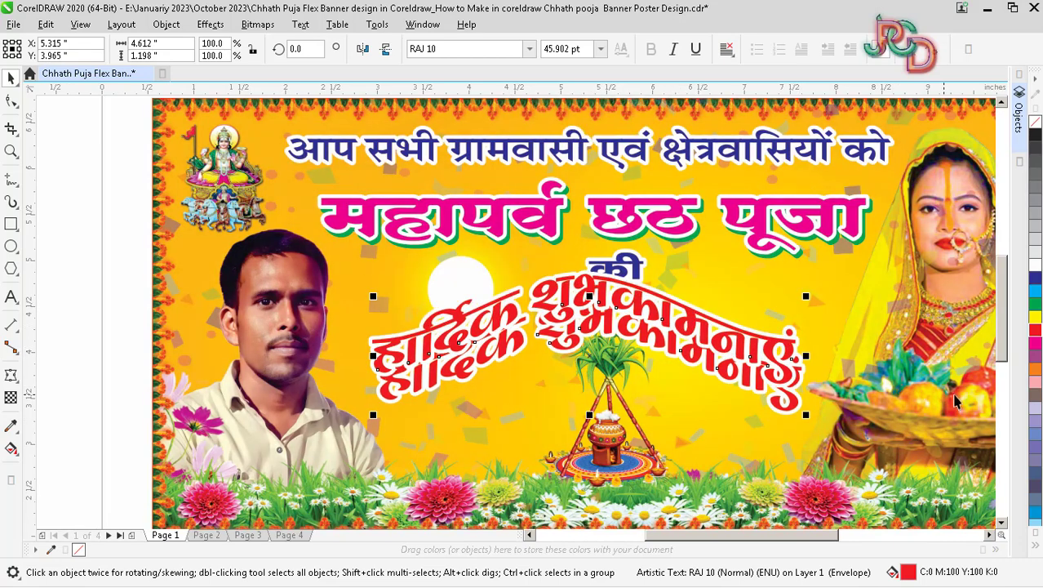
left_click(1035, 293)
right_click(1035, 293)
left_click_drag(769, 351, 769, 375)
key("Right")
key("Right")
key("Right")
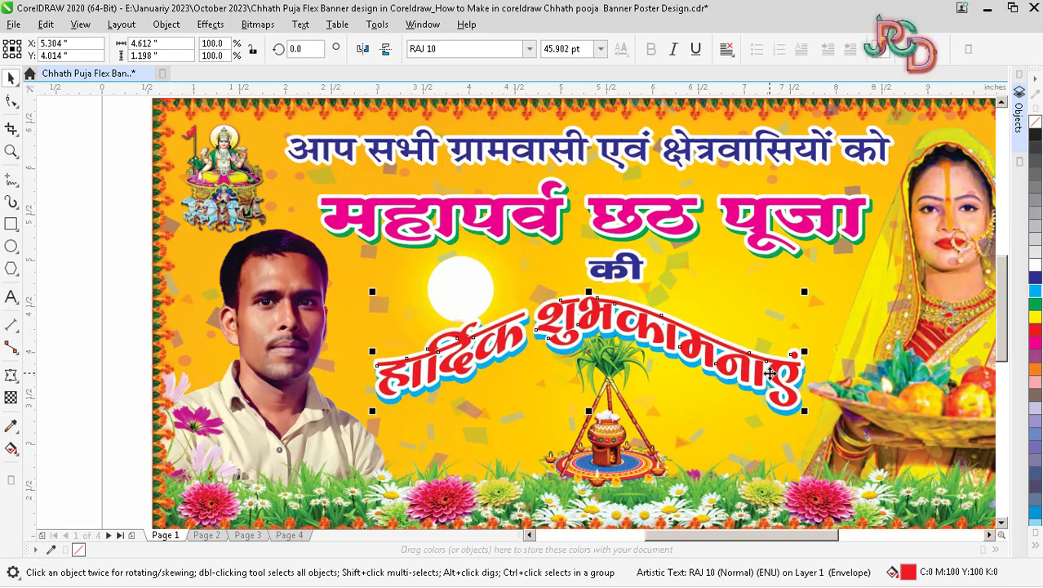
Enlarge the kalash image behind the arched greeting to about 4.08 by 4.08 inches
scroll(699, 363, "down", 1)
left_click(923, 422)
left_click_drag(657, 356, 949, 464)
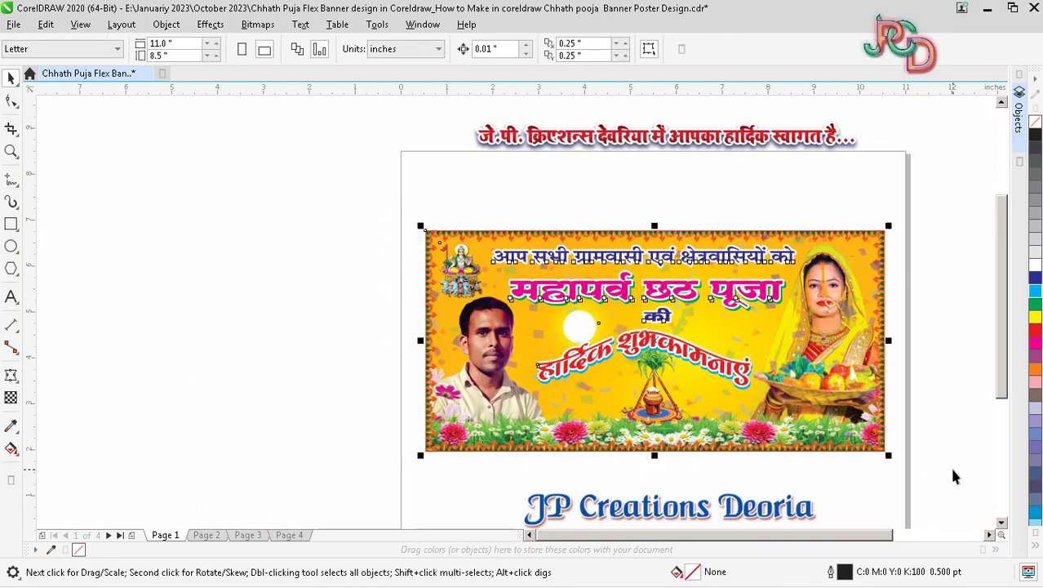
key("shift+F2")
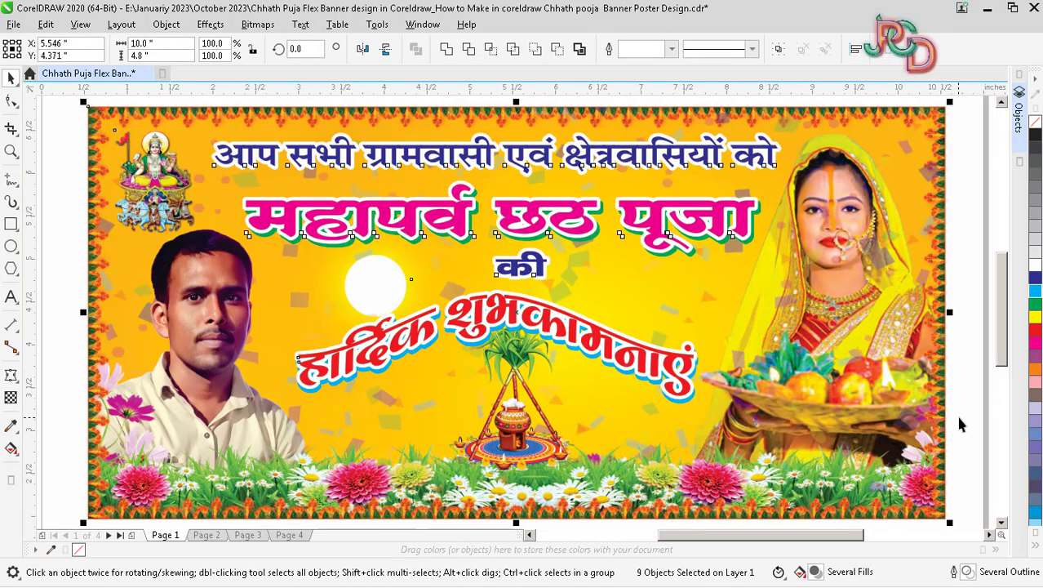
left_click(958, 423)
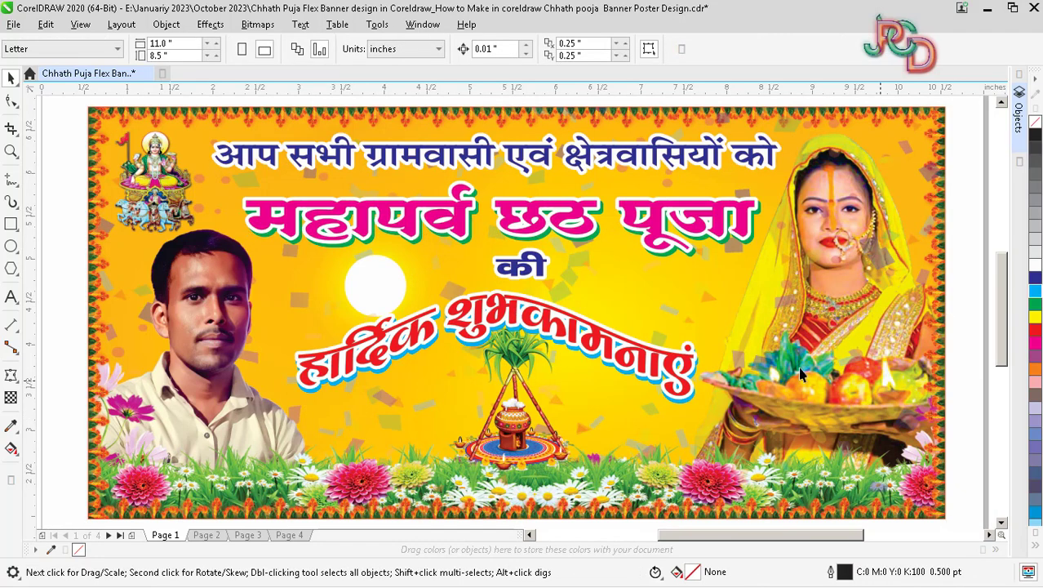
left_click(508, 445)
left_click_drag(525, 426, 516, 426)
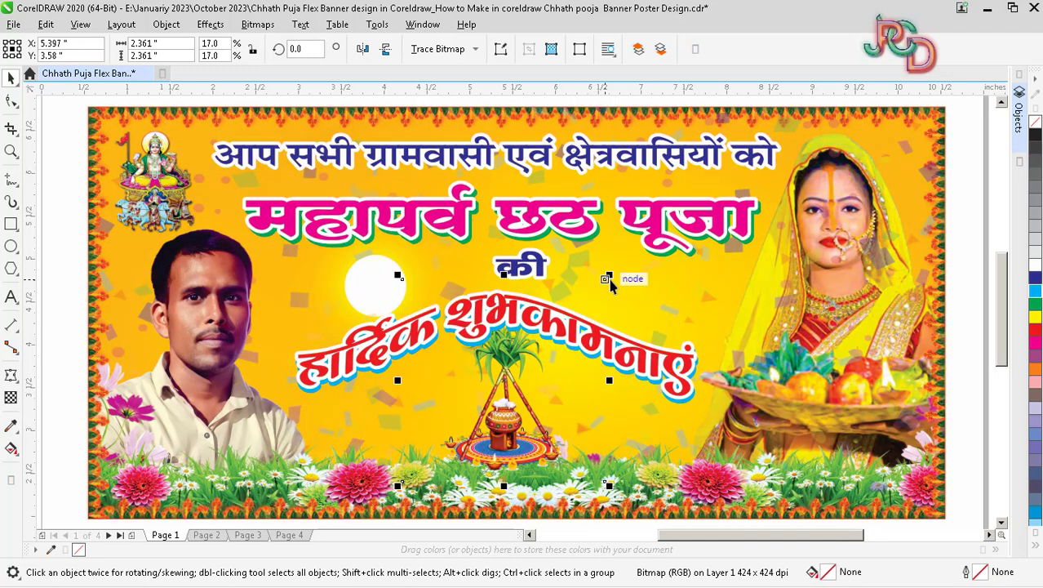
left_click_drag(609, 275, 690, 192)
scroll(505, 267, "down", 2)
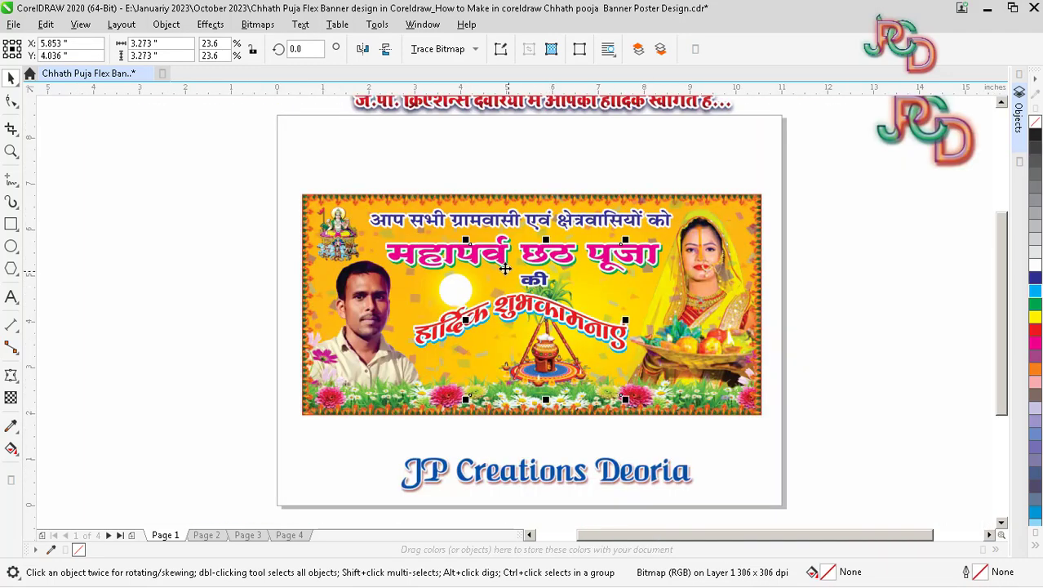
left_click_drag(465, 239, 428, 201)
scroll(506, 292, "up", 2)
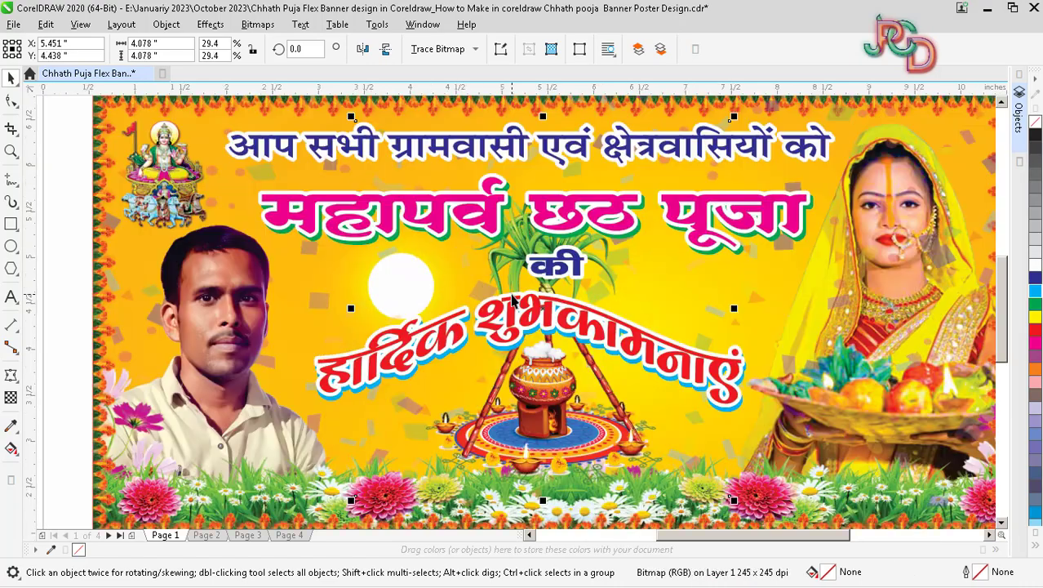
Move the word की about 1.2 inches right of the kalash leaves and place the kalash image at about X 5.66, Y 4.39 inches
left_click_drag(542, 364, 530, 364)
left_click(571, 273)
left_click_drag(571, 275, 678, 292)
mouse_move(581, 414)
left_mouse_down()
mouse_move(601, 419)
mouse_move(583, 416)
left_mouse_up()
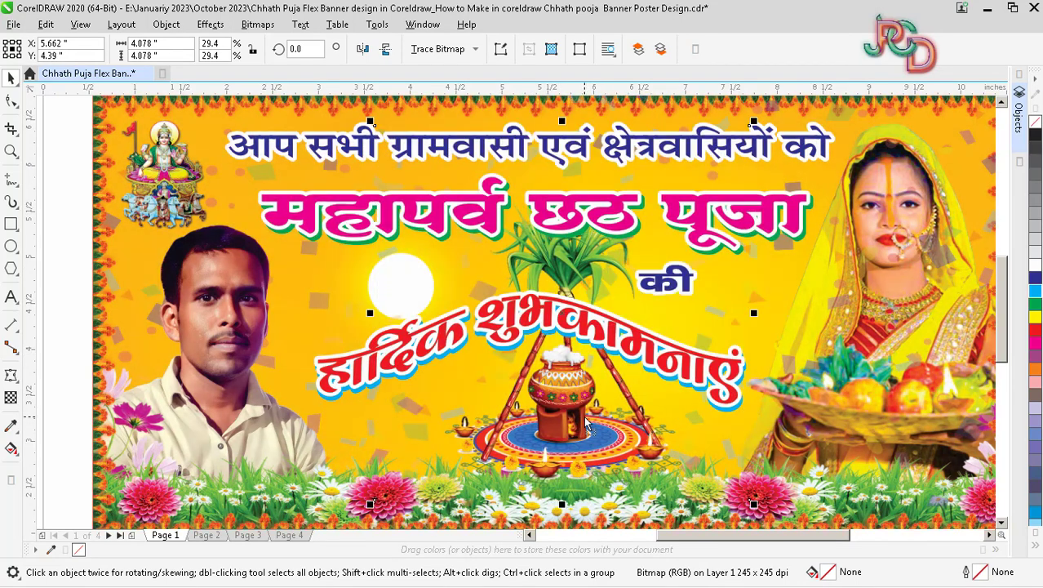
Select all the banner objects and fit them in the view to review the complete layout
scroll(653, 242, "down", 3)
left_click(327, 153)
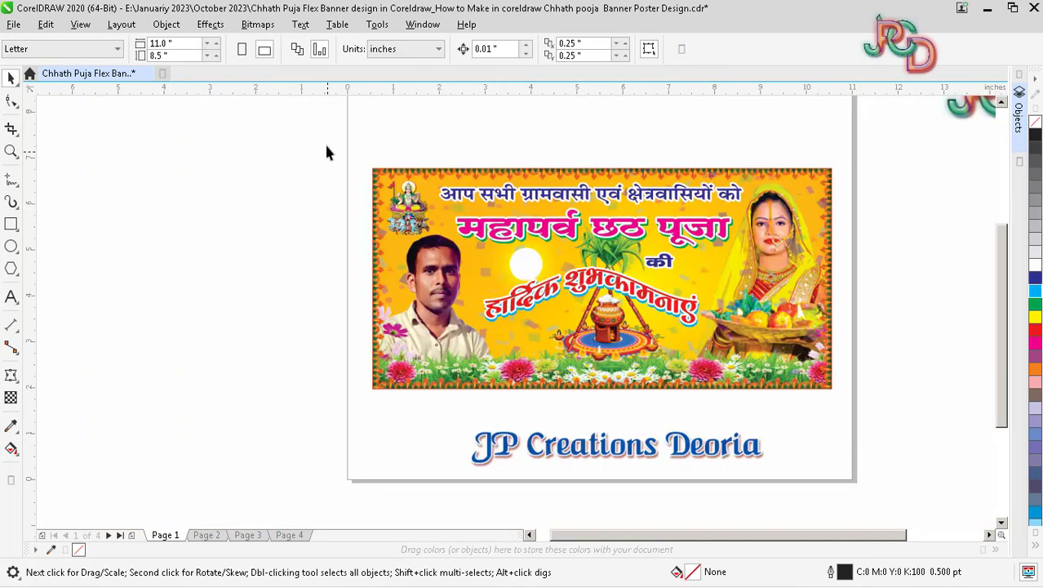
left_click_drag(901, 413, 900, 413)
scroll(715, 360, "up", 1)
key("shift+F2")
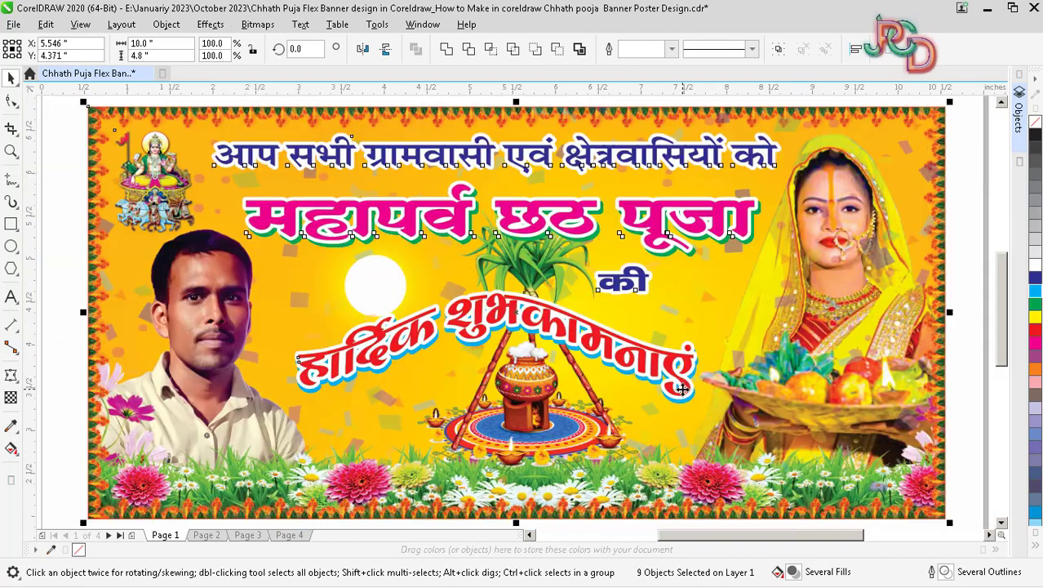
Fit the completed banner in the view for a final check and save the document
left_click(970, 430)
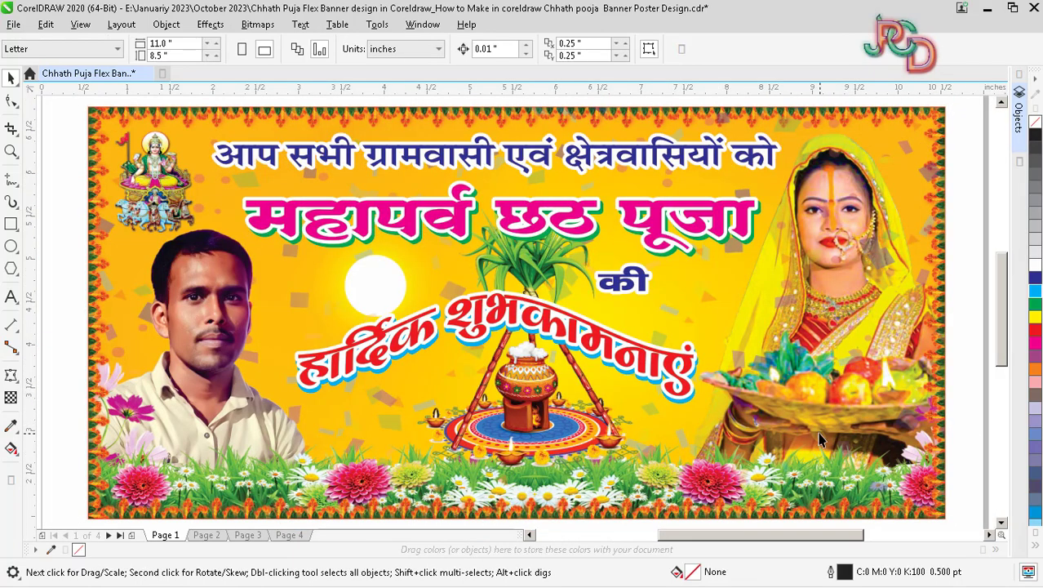
scroll(594, 416, "down", 2)
left_click_drag(377, 351, 835, 506)
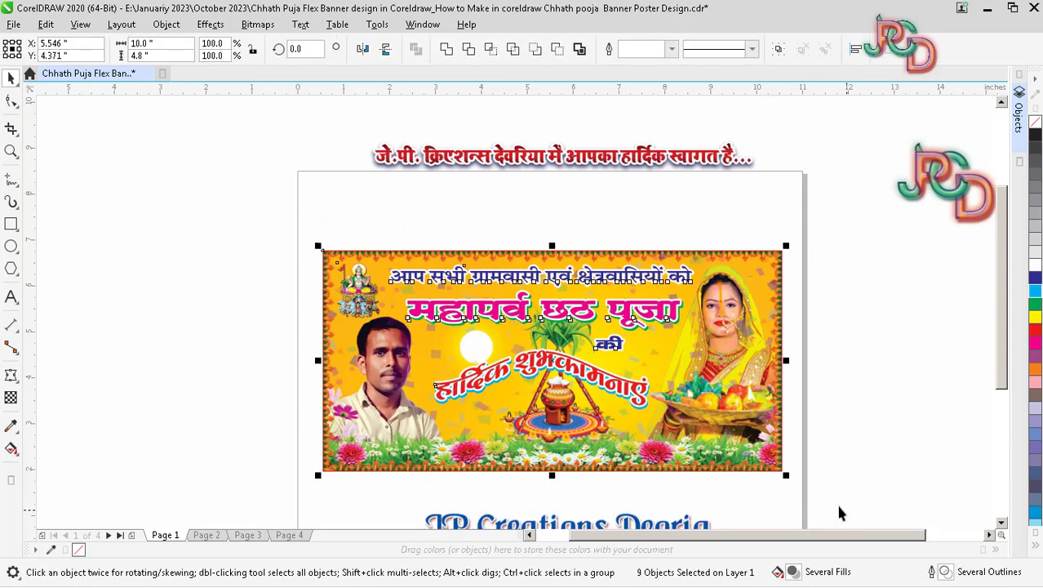
scroll(836, 506, "down", 2)
key("shift+F2")
left_click(948, 437)
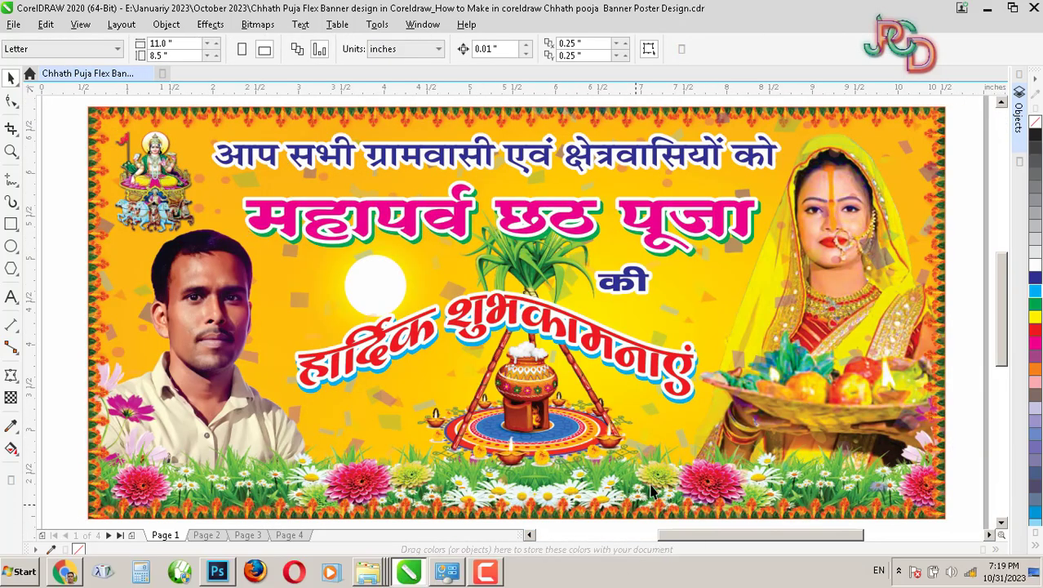
mouse_move(488, 578)
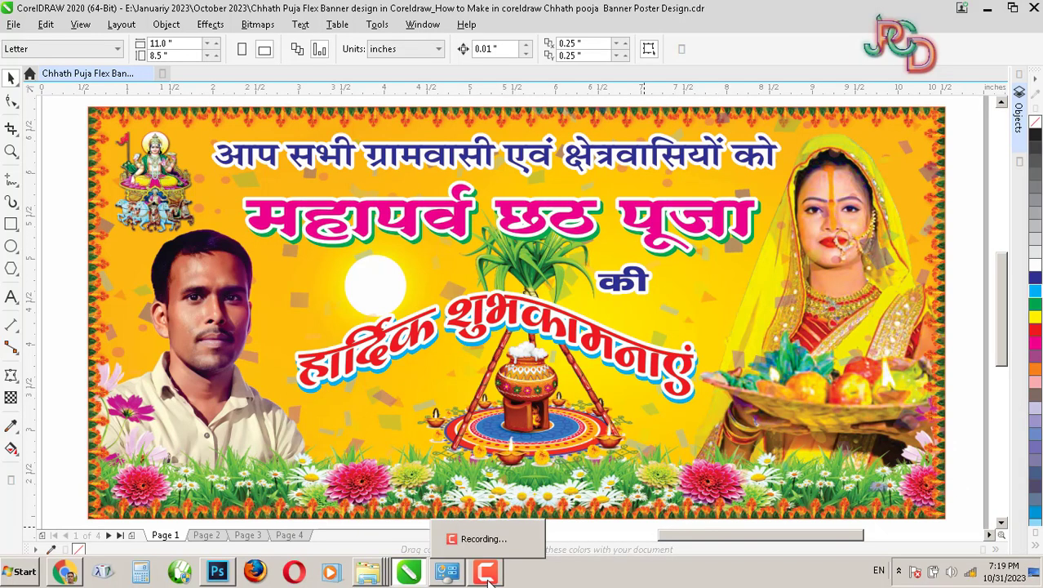
scroll(582, 397, "down", 2)
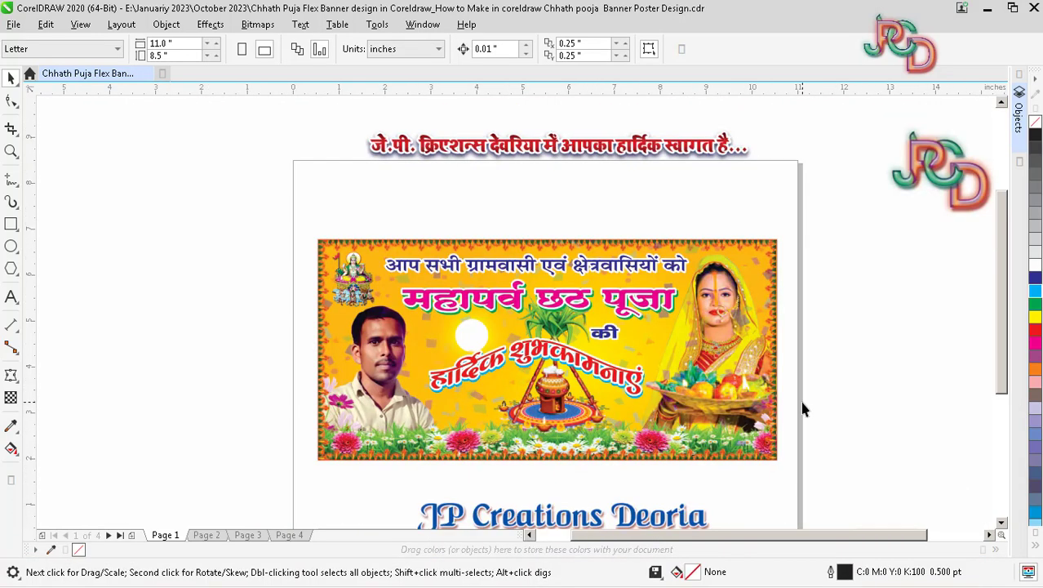
Copy the Hindi welcome heading and the JP Creations Deoria caption from Page 1 and paste them on Page 2
left_click(561, 149)
scroll(563, 155, "down", 2)
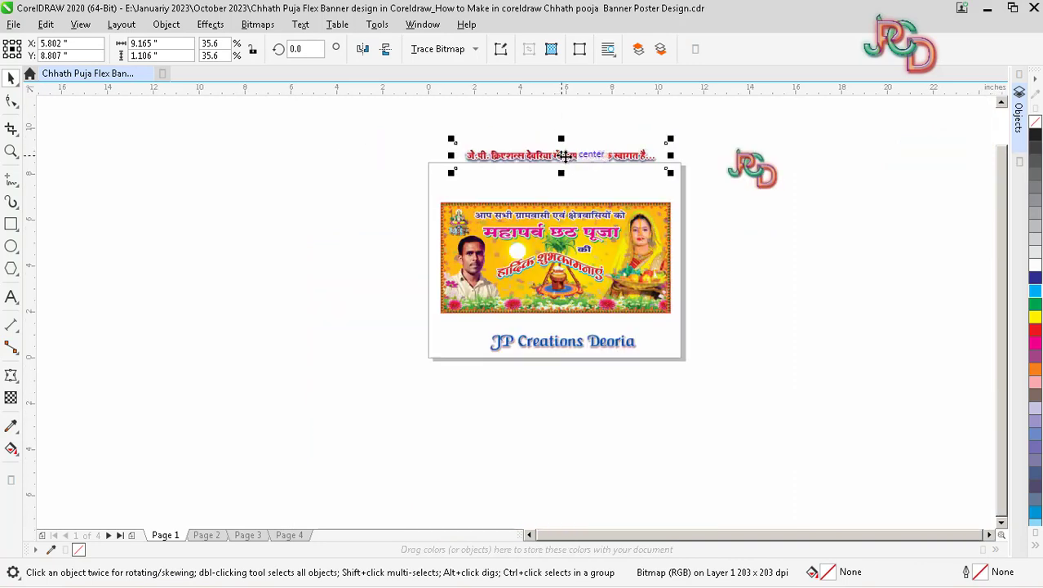
mouse_move(565, 155)
left_mouse_down()
mouse_move(563, 302)
mouse_move(575, 361)
mouse_move(565, 155)
left_mouse_up()
left_click(628, 358, "shift")
left_click(759, 380)
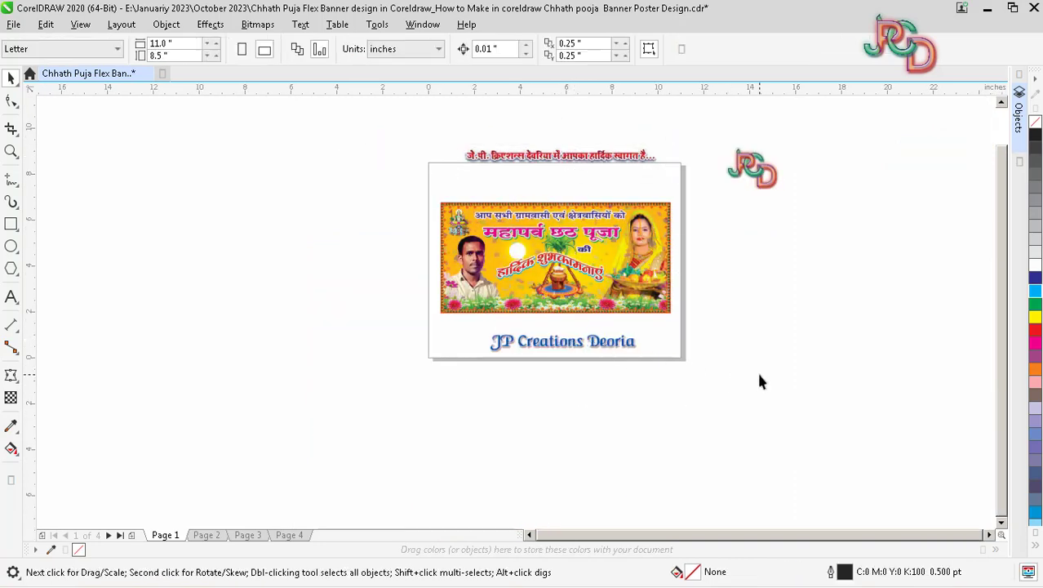
key("Page_Down")
key("ctrl+v")
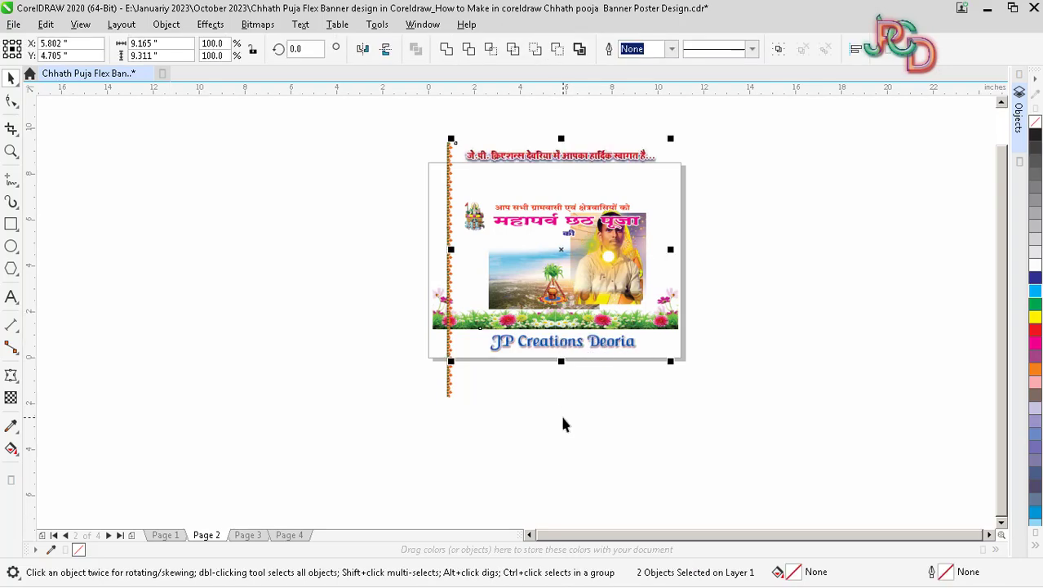
Move the JP Creations Deoria caption just below the Page 2 sheet and the Hindi welcome heading just above it
left_click(562, 417)
left_click_drag(554, 344, 551, 389)
left_click(567, 158)
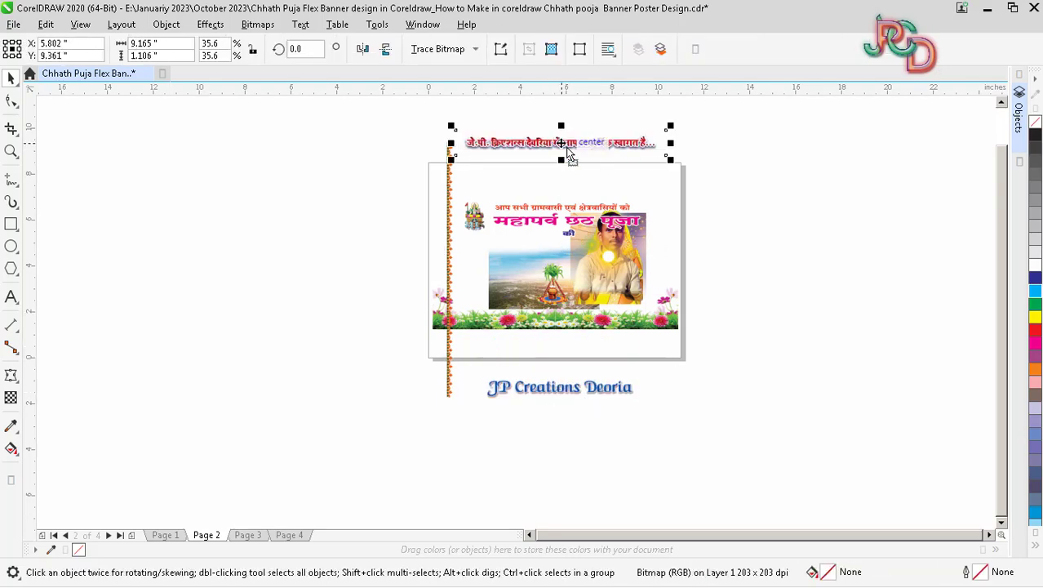
scroll(567, 158, "up", 2)
scroll(577, 402, "up", 1)
scroll(577, 402, "down", 2)
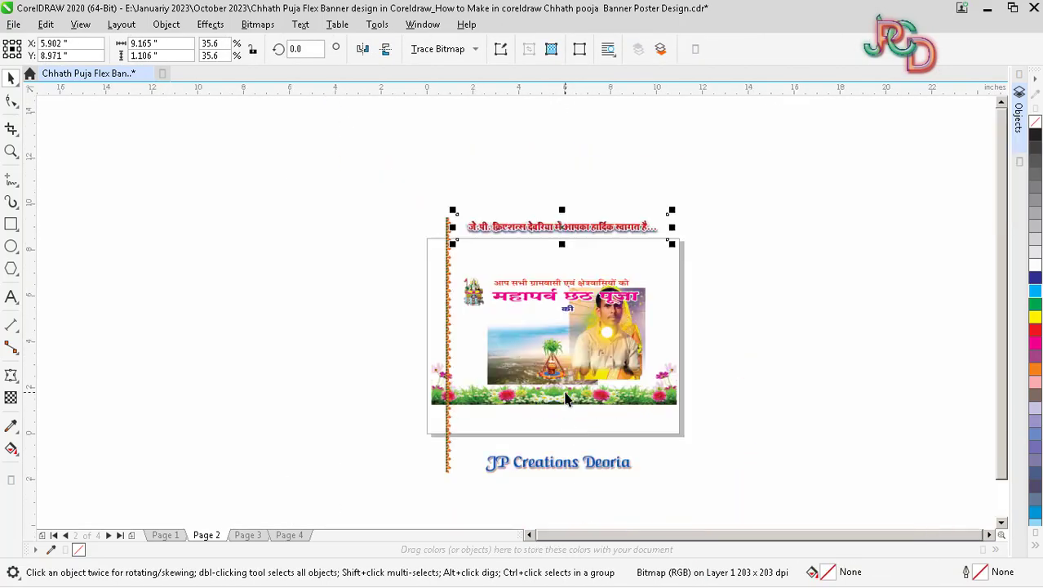
left_click_drag(566, 467, 566, 449)
scroll(562, 408, "up", 2)
left_click(763, 287)
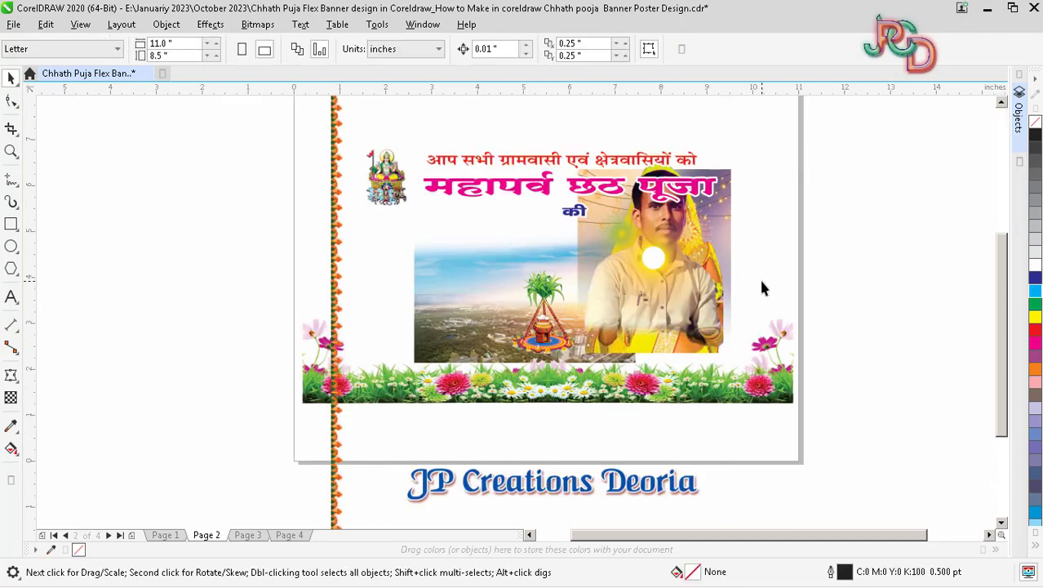
Move the two portraits, sun, landscape, lights background and firework images off the layout, spreading them out below it
scroll(618, 258, "down", 2)
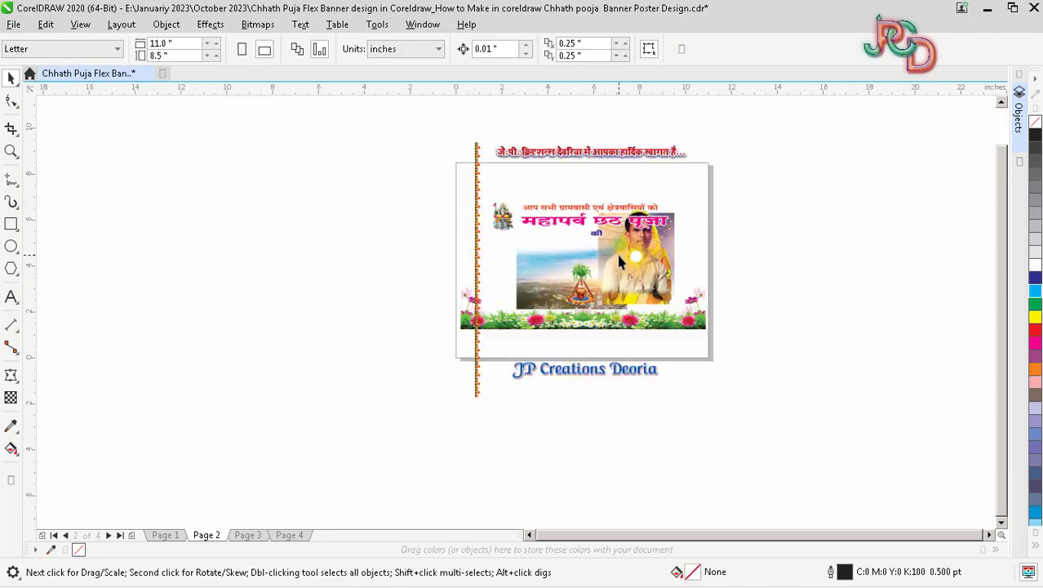
left_click_drag(639, 262, 524, 443)
left_click(616, 248)
scroll(616, 248, "up", 1)
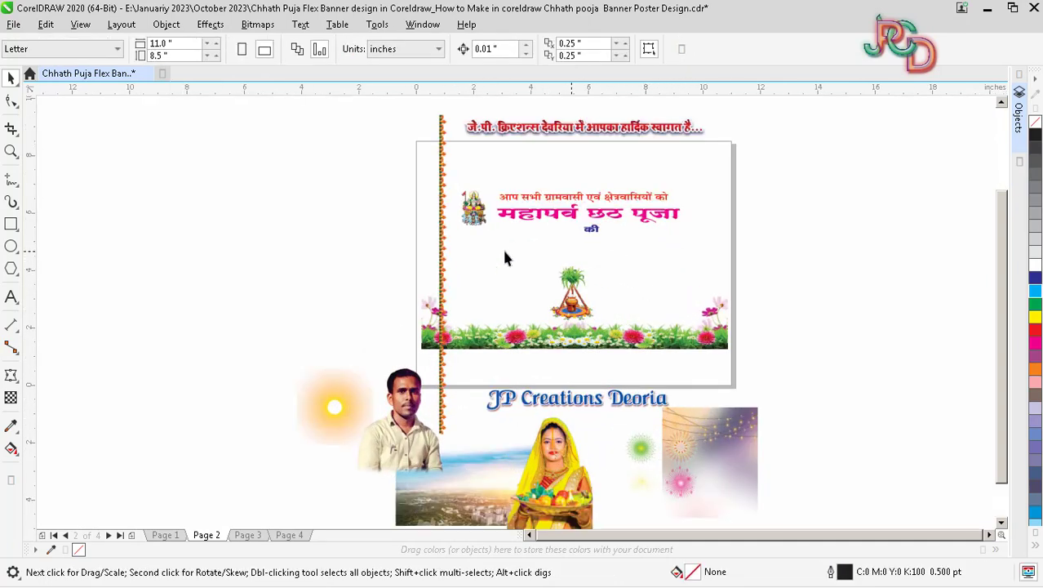
Draw a rectangle, size it to 10 by 4 inches and center it on the page
left_click(11, 225)
left_click_drag(463, 225, 713, 326)
key("space")
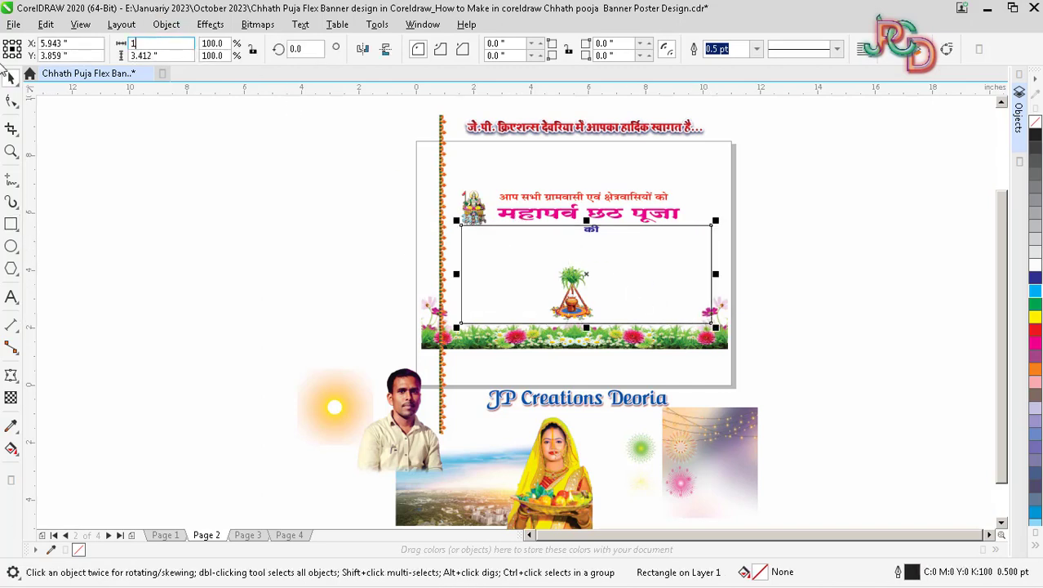
type("4")
key("Return")
key("p")
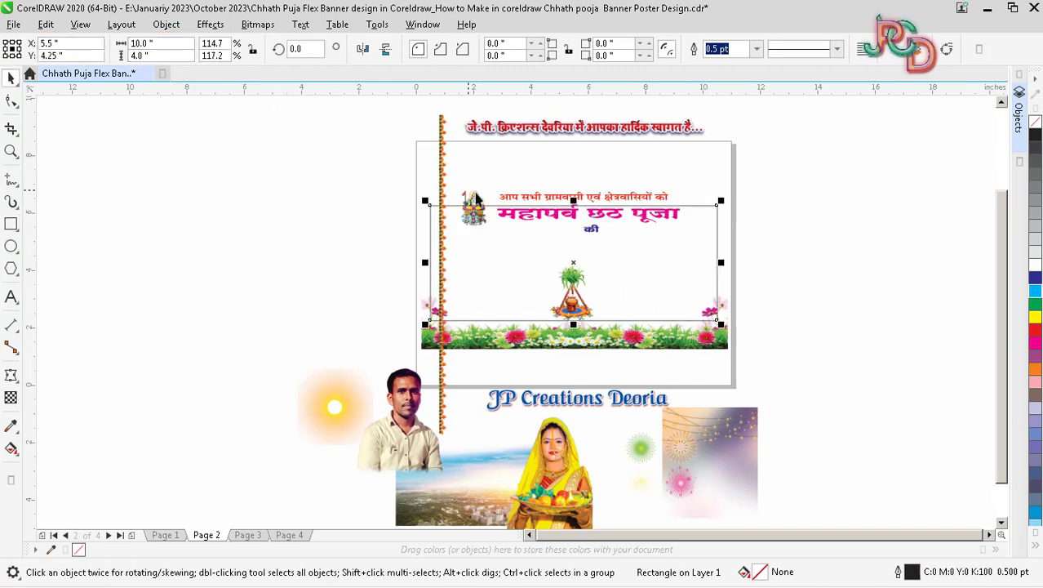
scroll(603, 265, "up", 1)
left_click(748, 262)
scroll(591, 233, "down", 3)
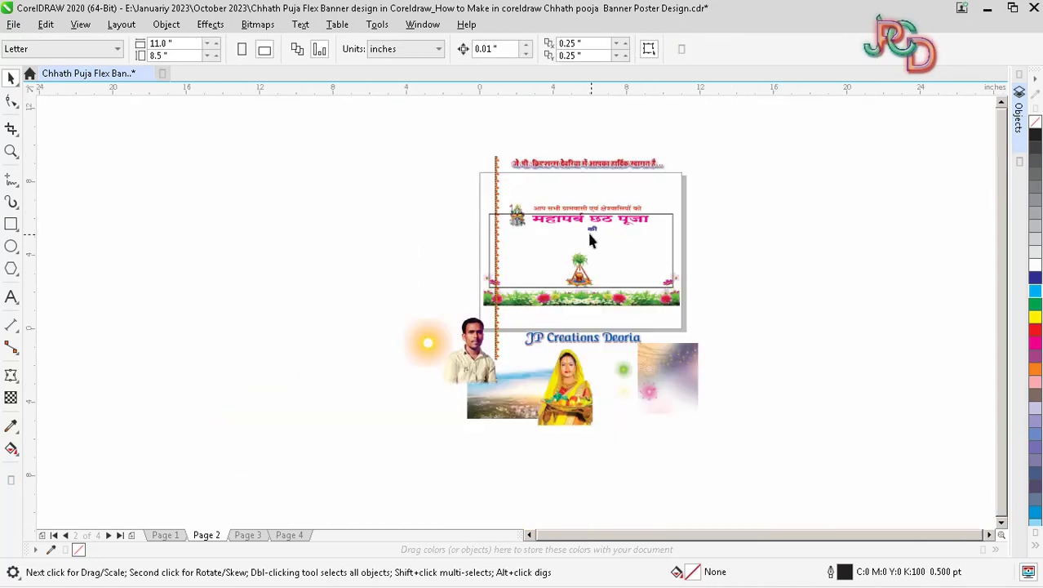
Rotate the vertical garland strip to 0 degrees and place it along the rectangle's top edge
scroll(586, 231, "up", 3)
left_click(417, 284)
left_click(412, 170)
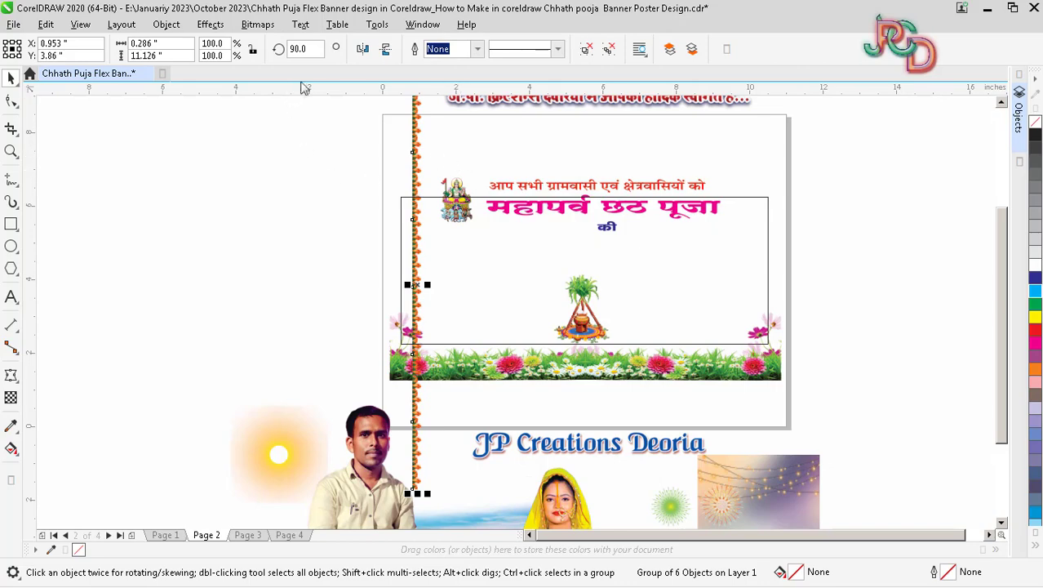
type("0")
key("Return")
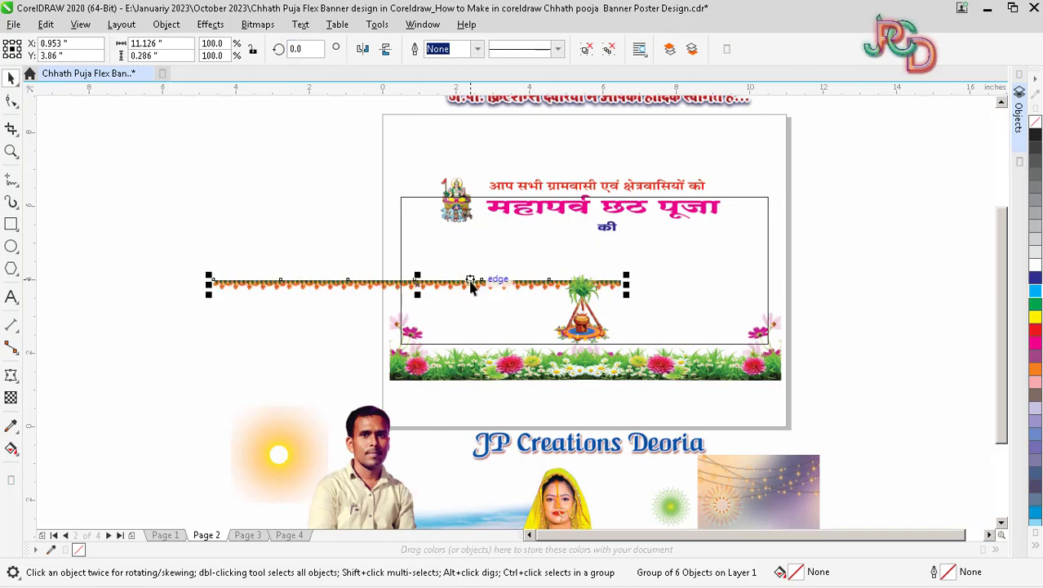
left_click_drag(471, 287, 628, 201)
scroll(650, 217, "up", 3)
PowerClip the garland inside the rectangle and, within the clip contents, align it flush with the top edge
left_click(760, 321)
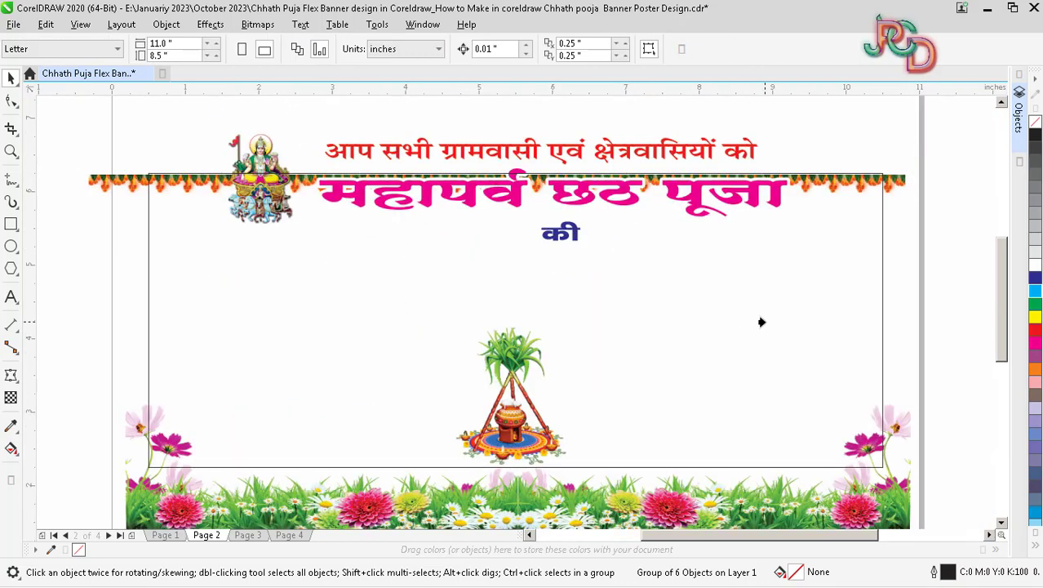
left_click(761, 322)
left_click(724, 290, "ctrl")
left_click(497, 184)
scroll(490, 177, "up", 3)
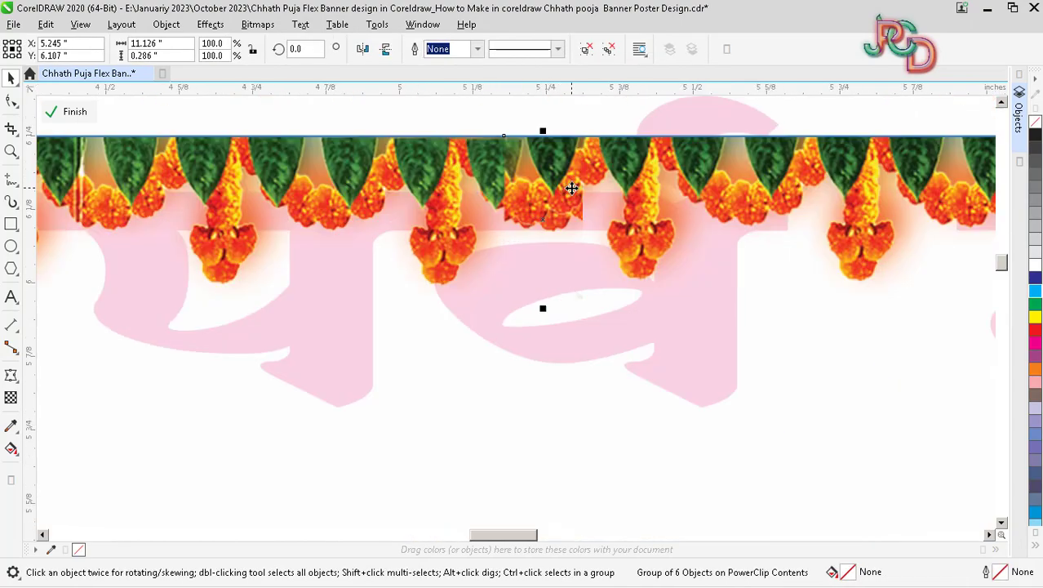
scroll(527, 142, "up", 1)
left_click_drag(542, 154, 550, 148)
scroll(554, 236, "down", 5)
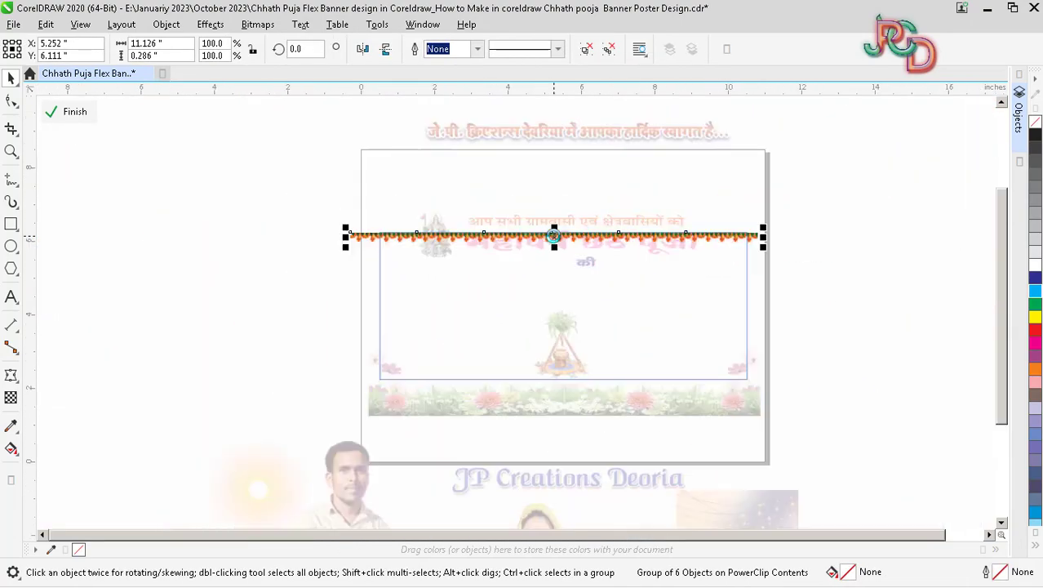
Copy the garland downward, flip it vertically and align it with the rectangle's bottom edge
left_click_drag(602, 234, 571, 370)
scroll(570, 372, "up", 3)
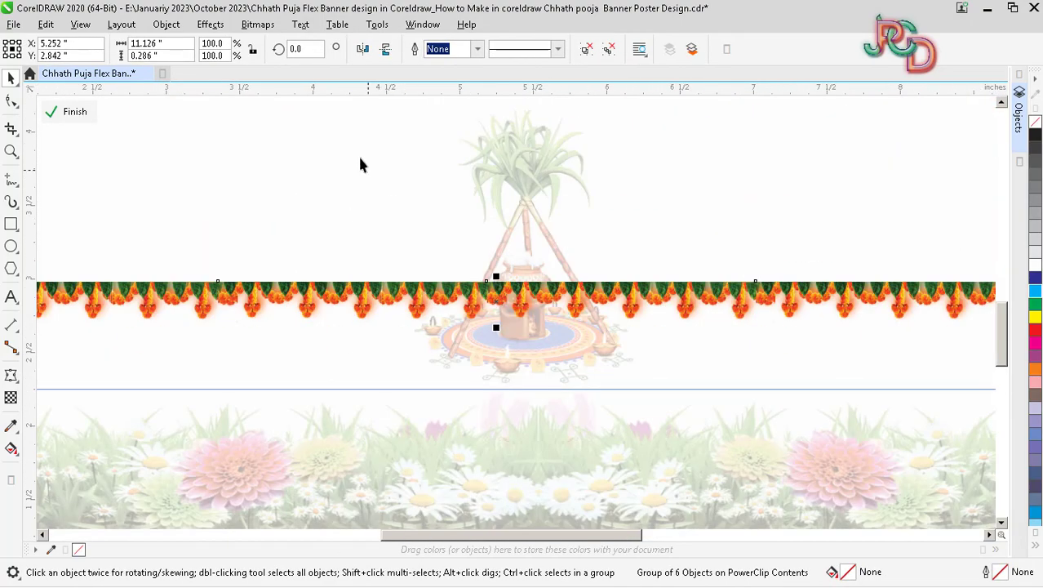
left_click(384, 50)
scroll(509, 343, "up", 2)
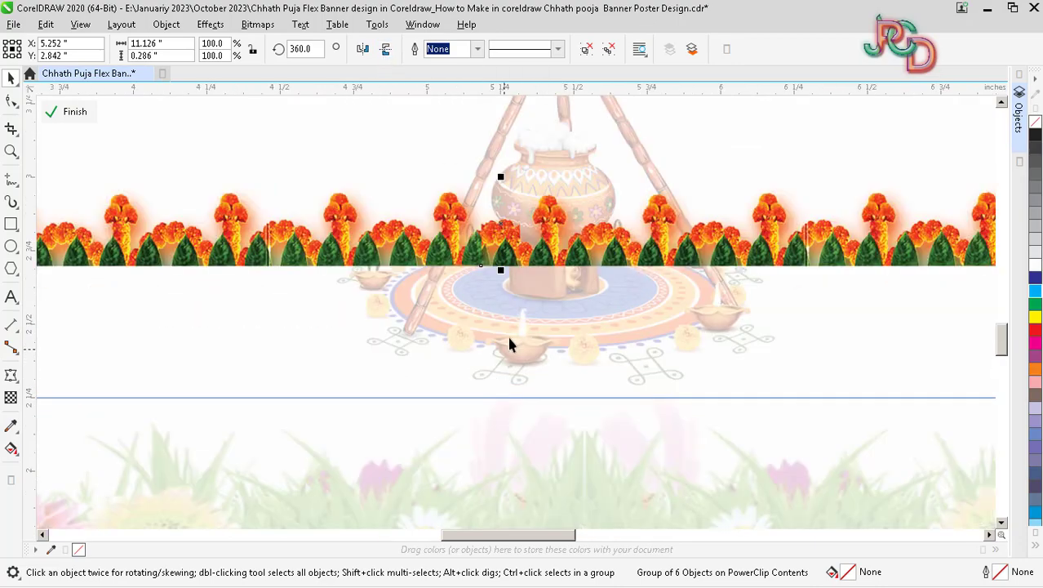
mouse_move(539, 252)
left_mouse_down()
mouse_move(558, 386)
mouse_move(539, 262)
left_mouse_up()
scroll(558, 386, "down", 3)
Make another garland copy, rotate it to 90 degrees, place it along the rectangle's right edge and duplicate it toward the left side
scroll(539, 263, "down", 2)
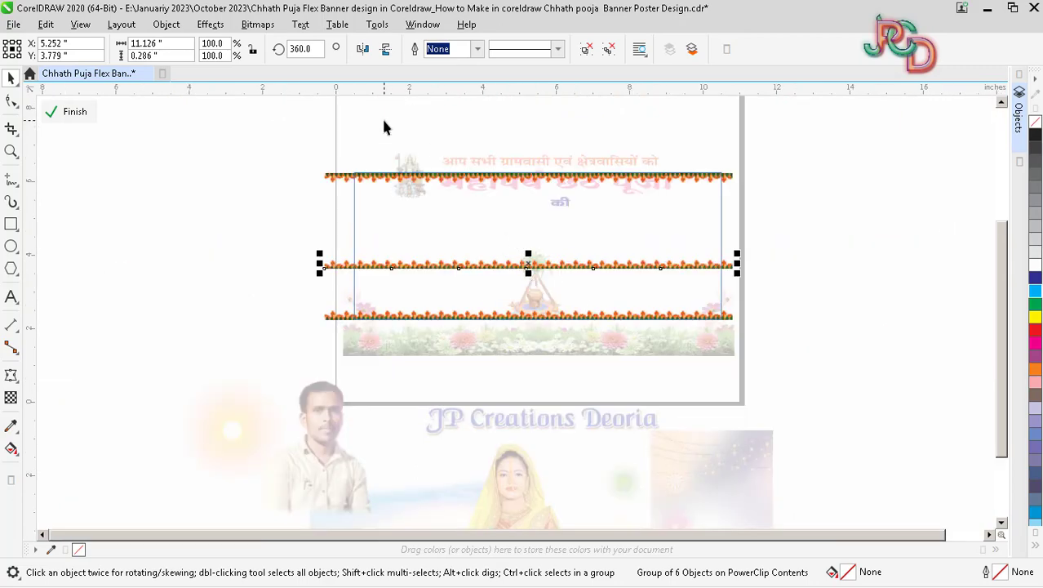
type("90")
key("Return")
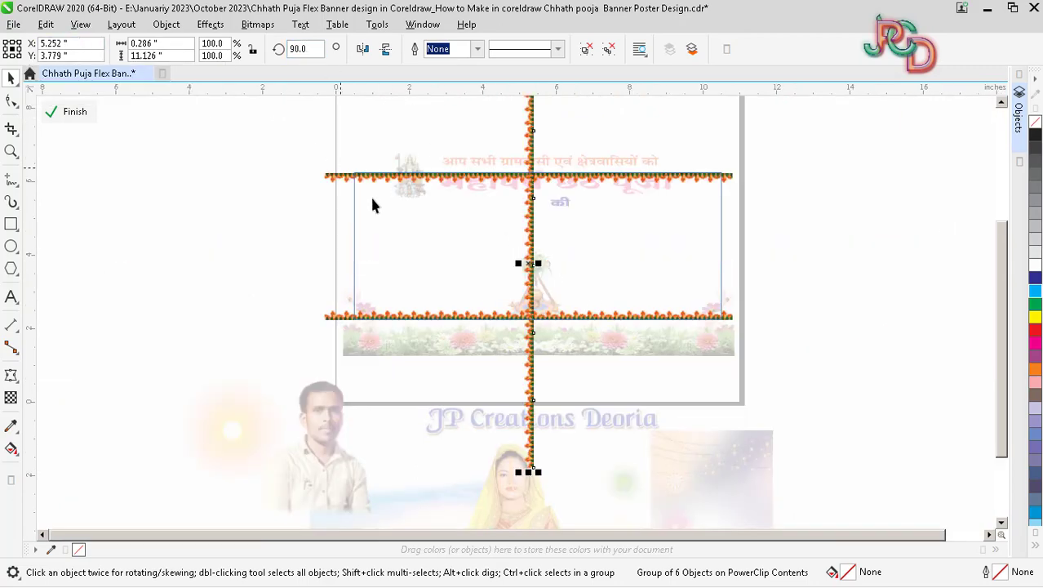
left_click_drag(530, 277, 365, 255)
scroll(707, 247, "up", 2)
scroll(707, 246, "down", 3)
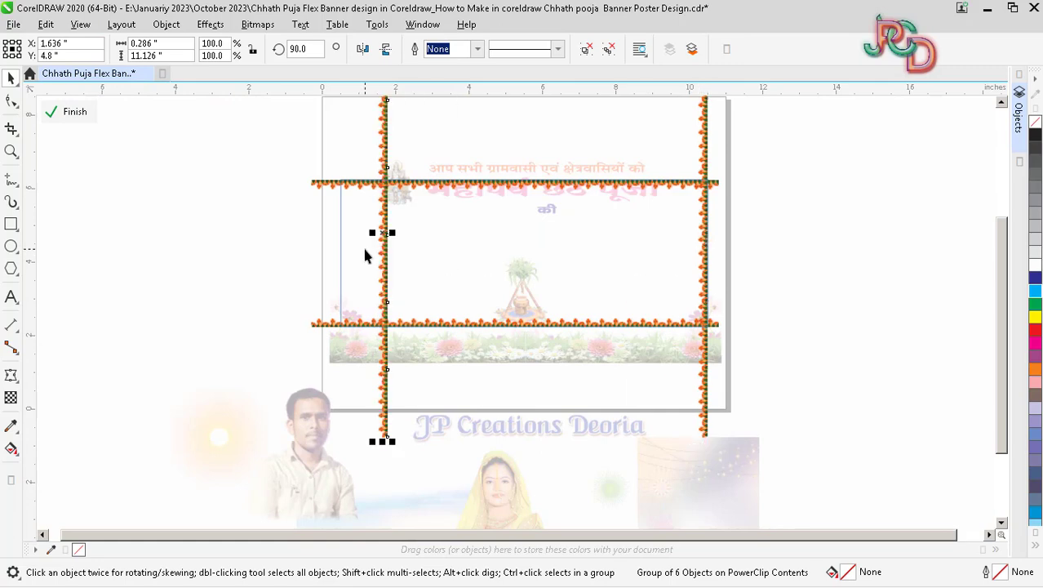
Mirror the last vertical garland horizontally, align it with the rectangle's left edge and finish editing the PowerClip contents
left_click(364, 54)
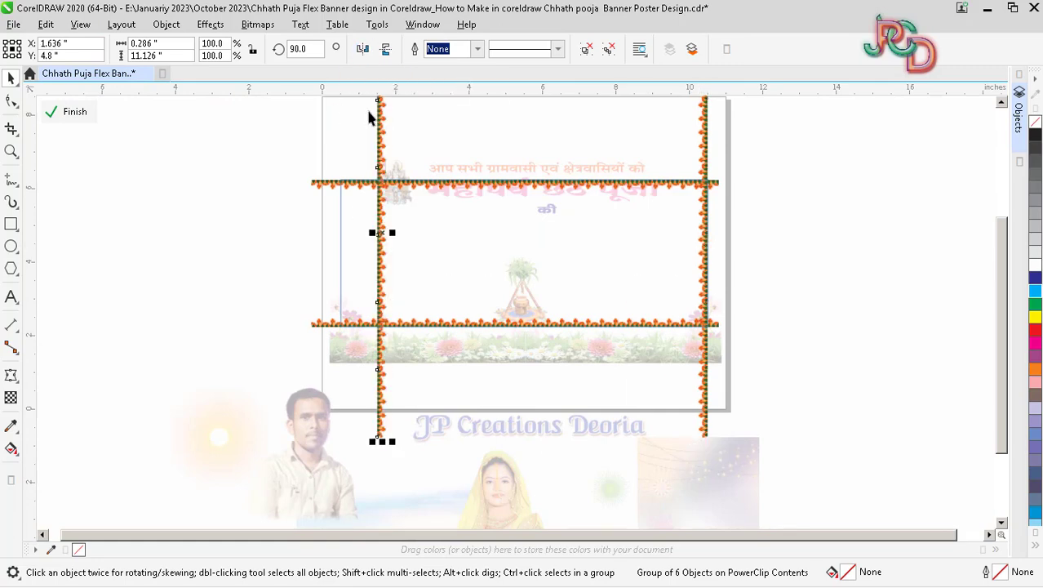
scroll(367, 256, "up", 2)
scroll(378, 227, "up", 2)
left_click_drag(377, 226, 234, 224)
scroll(335, 268, "down", 4)
left_click(778, 337, "ctrl")
left_click(778, 337)
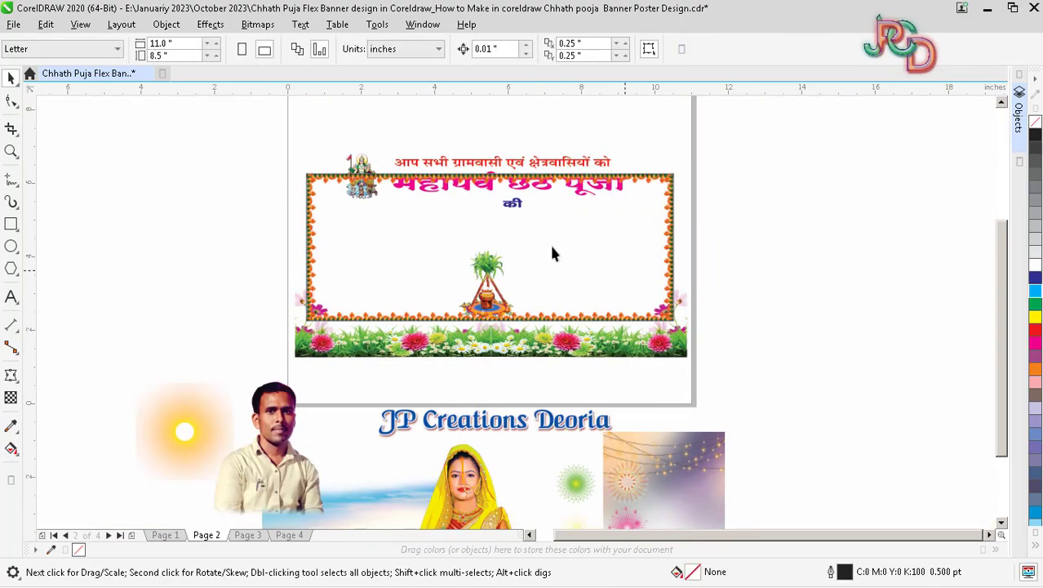
Move the deity image inside the garland frame's upper-left corner, at about X 1.27, Y 5.34 inches
scroll(459, 218, "up", 1)
scroll(459, 218, "down", 1)
left_click(361, 188)
scroll(361, 189, "up", 2)
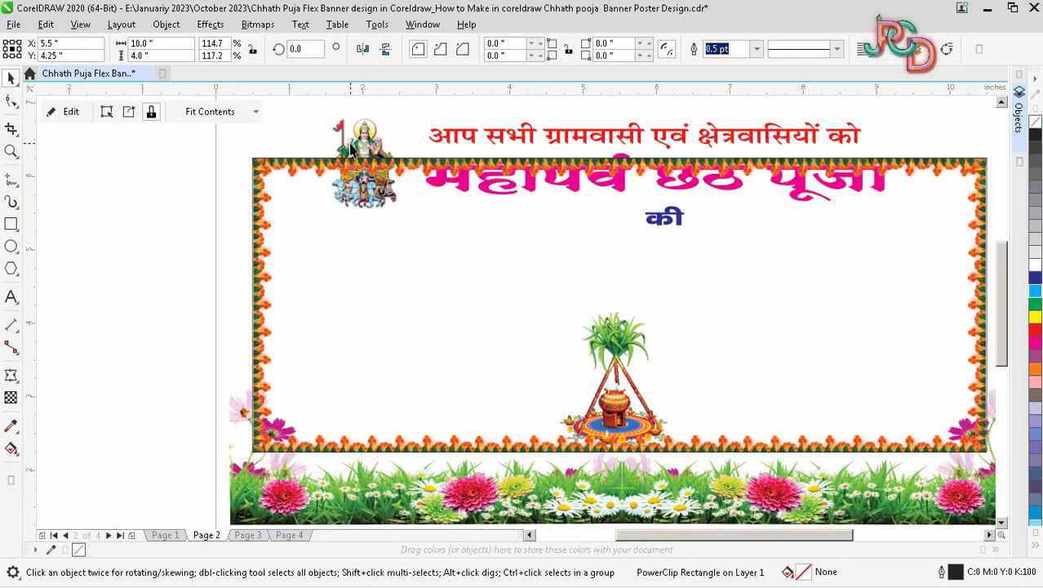
left_click_drag(358, 137, 311, 192)
scroll(311, 208, "up", 2)
left_click(309, 221)
scroll(311, 224, "down", 3)
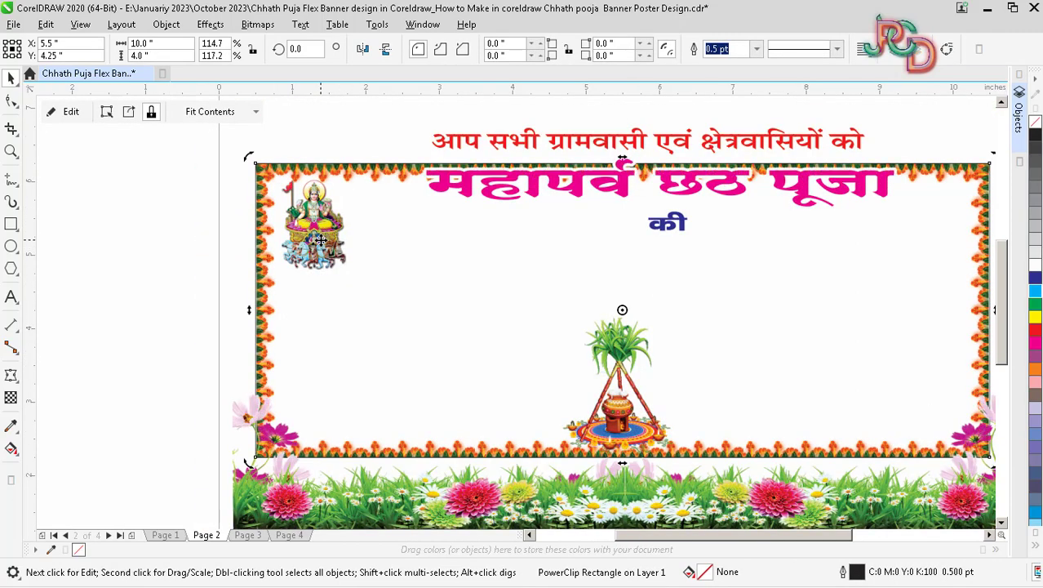
left_click(320, 240)
scroll(628, 219, "down", 2)
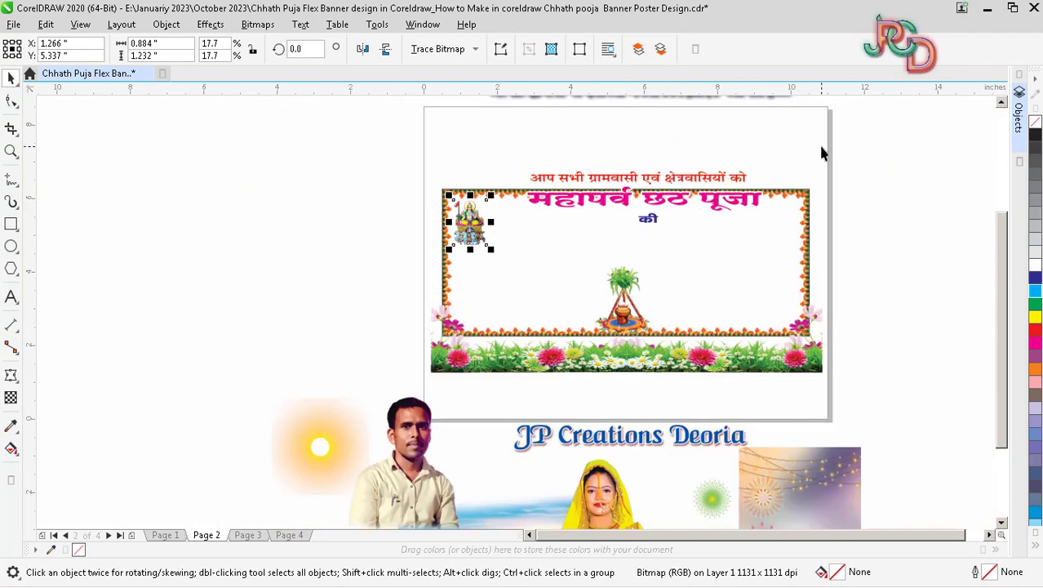
Select the three Hindi text lines together and move them down inside the garland frame, beside the deity image
left_click_drag(822, 153, 536, 240)
left_click_drag(660, 203, 639, 230)
scroll(634, 240, "up", 1)
key("Down")
key("Down")
key("Down")
key("Down")
key("Down")
key("Down")
key("Down")
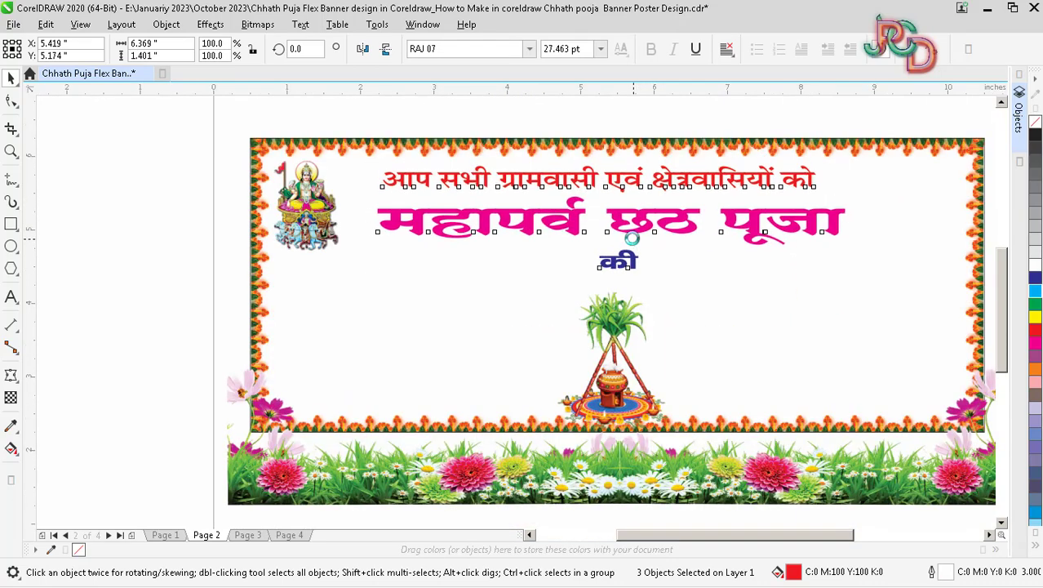
Fine-tune the horizontal placement of the three text lines, ending at about X 5.29, Y 5.19 inches
key("Left")
key("Left")
key("Left")
key("Left")
key("Left")
key("Left")
key("Left")
key("Left")
key("Left")
key("Left")
key("Left")
key("Left")
key("Left")
key("Left")
key("Left")
key("Left")
key("Left")
key("Left")
key("Left")
key("Left")
key("Right")
key("Right")
key("Right")
key("Right")
key("Right")
key("Right")
key("Right")
key("Right")
key("Right")
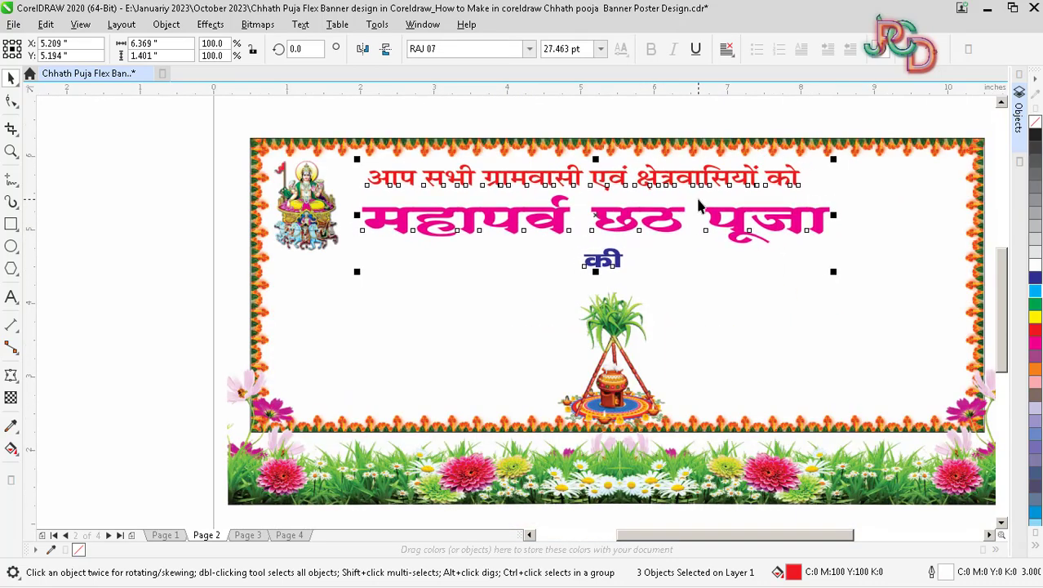
scroll(698, 206, "down", 2)
scroll(629, 214, "up", 2)
left_click_drag(664, 207, 682, 207)
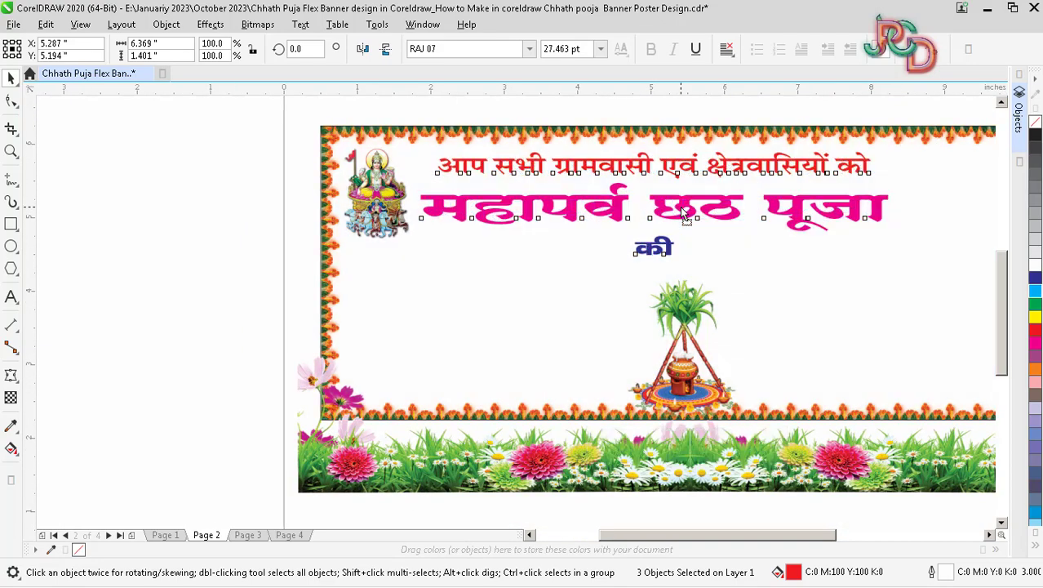
scroll(680, 207, "down", 1)
left_click(922, 329)
Move the flower-and-grass strip off the page, clear of the garland frame, to about X -7.44, Y 2.43 inches
left_click(715, 335)
scroll(715, 336, "up", 2)
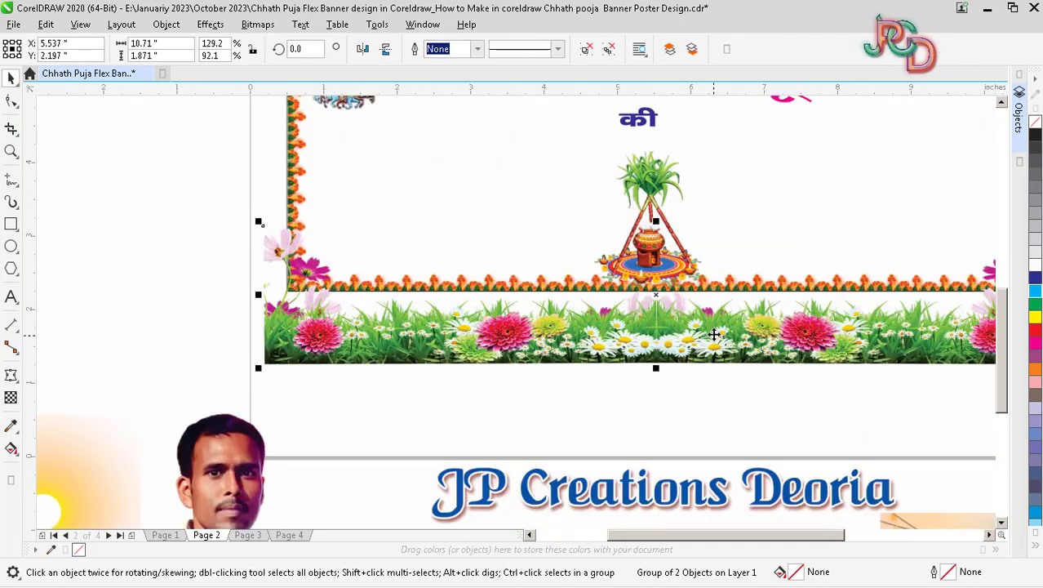
scroll(715, 335, "down", 2)
left_click_drag(749, 333, 388, 331)
left_click_drag(484, 324, 366, 325)
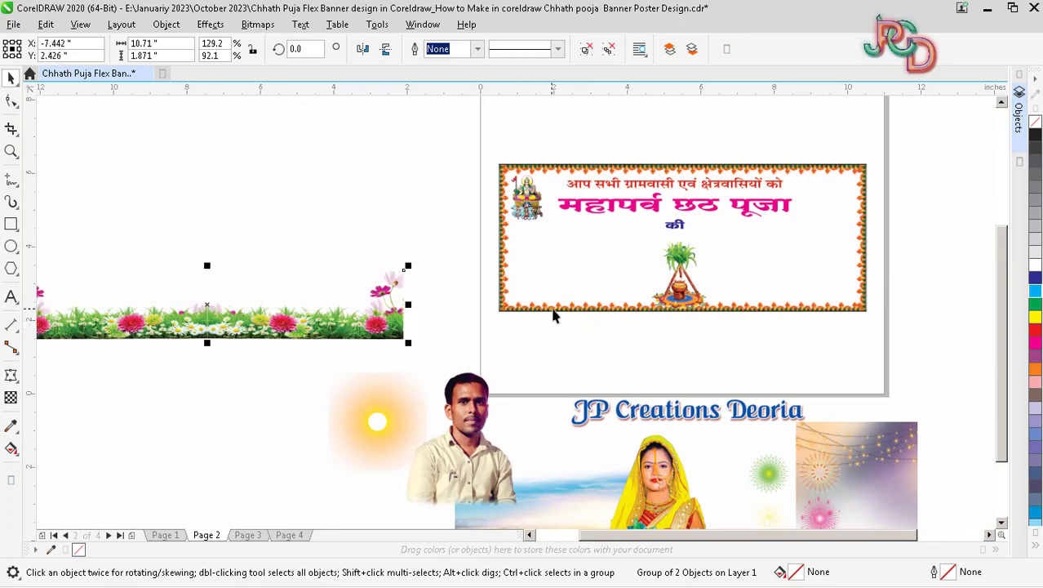
Move the man's portrait over the lower-left part of the garland frame
scroll(553, 308, "down", 1)
scroll(600, 339, "up", 1)
scroll(605, 299, "down", 1)
scroll(572, 352, "up", 1)
left_click_drag(423, 386, 515, 235)
scroll(523, 229, "down", 1)
scroll(543, 177, "up", 1)
left_click_drag(593, 171, 574, 193)
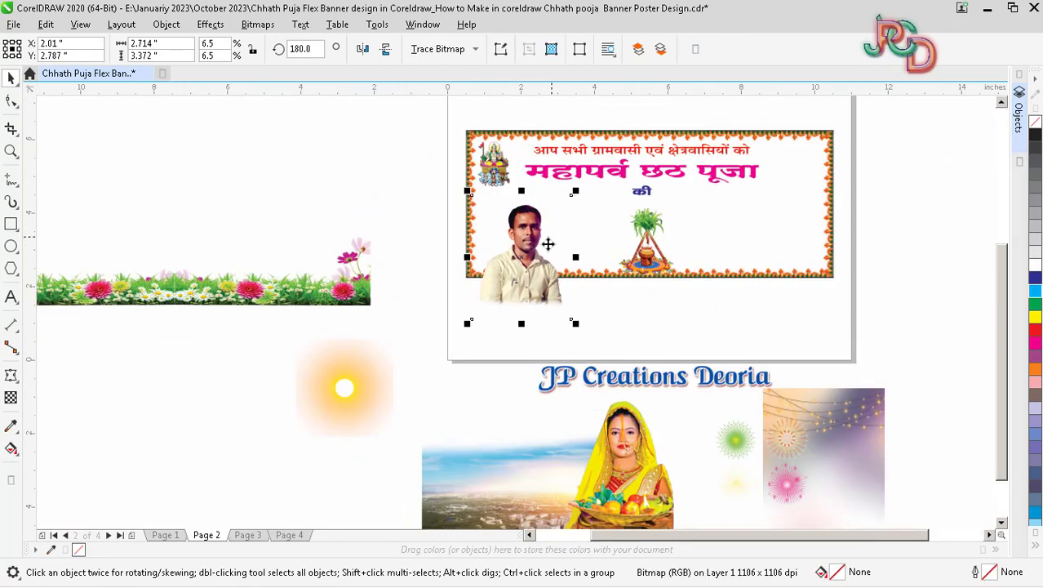
left_click_drag(545, 261, 531, 239)
Gather the man, woman, landscape, sun glow and sugarcane-and-pot images together just below the garland frame
left_click_drag(633, 462, 799, 234)
left_click_drag(515, 250, 523, 317)
left_click_drag(785, 276, 659, 336)
left_click(525, 317, "shift")
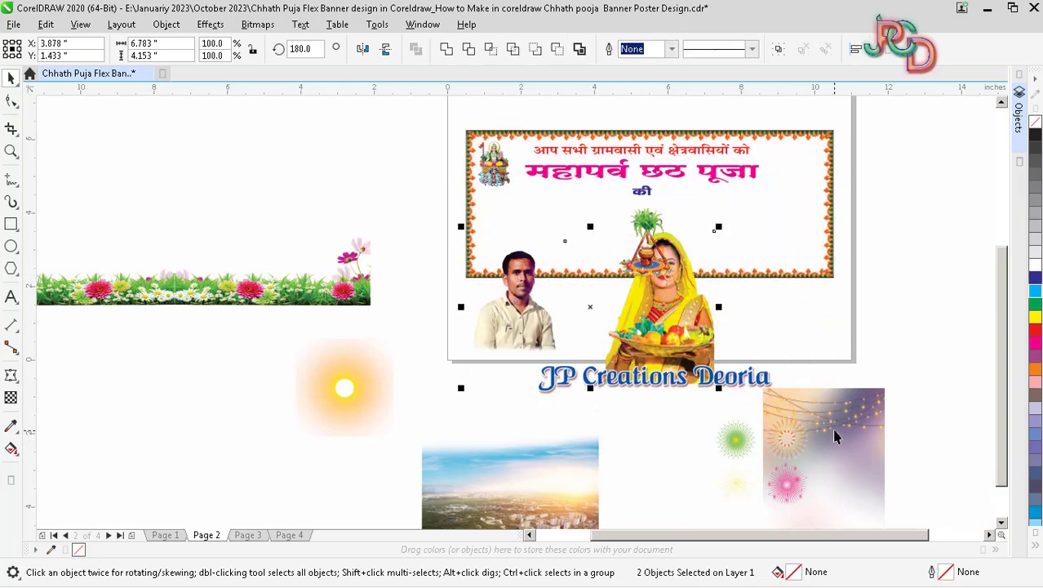
left_click(856, 453)
left_click_drag(561, 457, 579, 396)
scroll(549, 390, "down", 2)
left_click(557, 402)
left_click_drag(649, 359, 651, 403)
left_click_drag(569, 348, 587, 387)
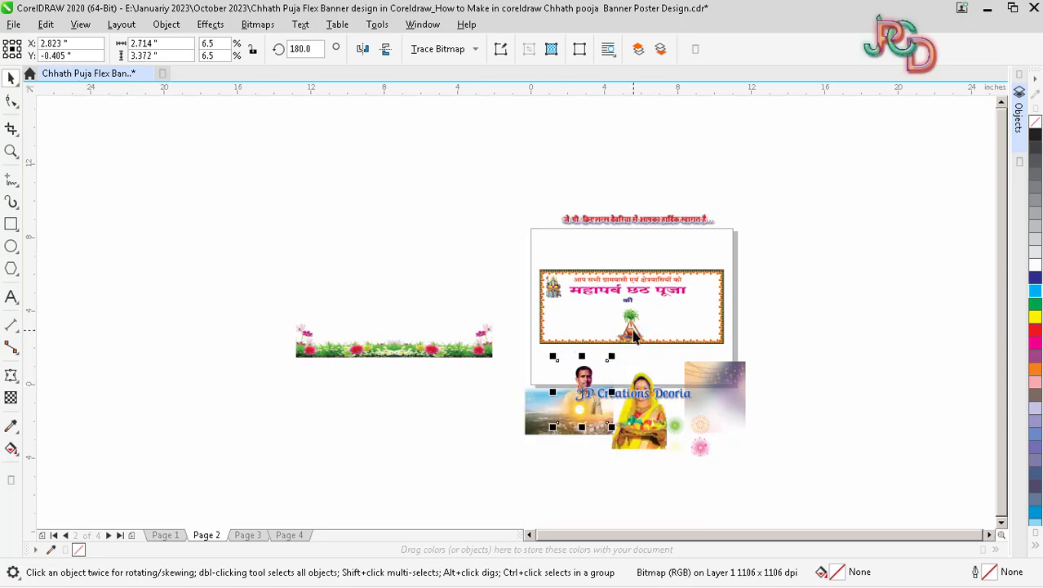
left_click_drag(631, 327, 638, 370)
left_click(822, 494)
Select the eight objects below the banner, cut them and paste them into the garland frame's PowerClip contents
left_click_drag(433, 332, 433, 332)
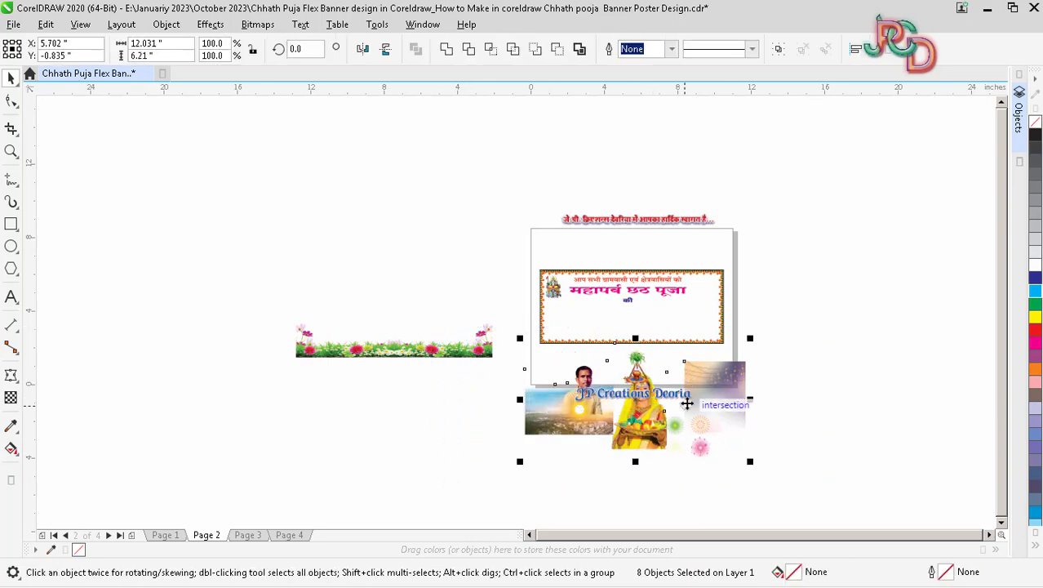
scroll(687, 403, "up", 1)
key("ctrl+x")
left_click(626, 247)
left_click(627, 243, "ctrl")
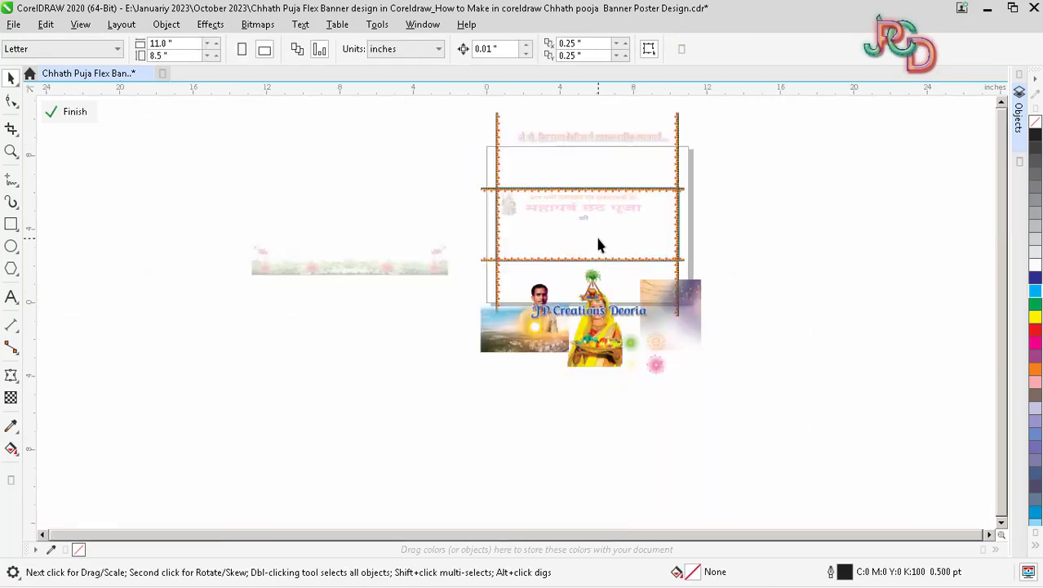
Move the sugarcane-and-pot image to the middle of the frame, just above the lower garland, at about X 5.3 inches
left_click(560, 237)
scroll(560, 238, "up", 1)
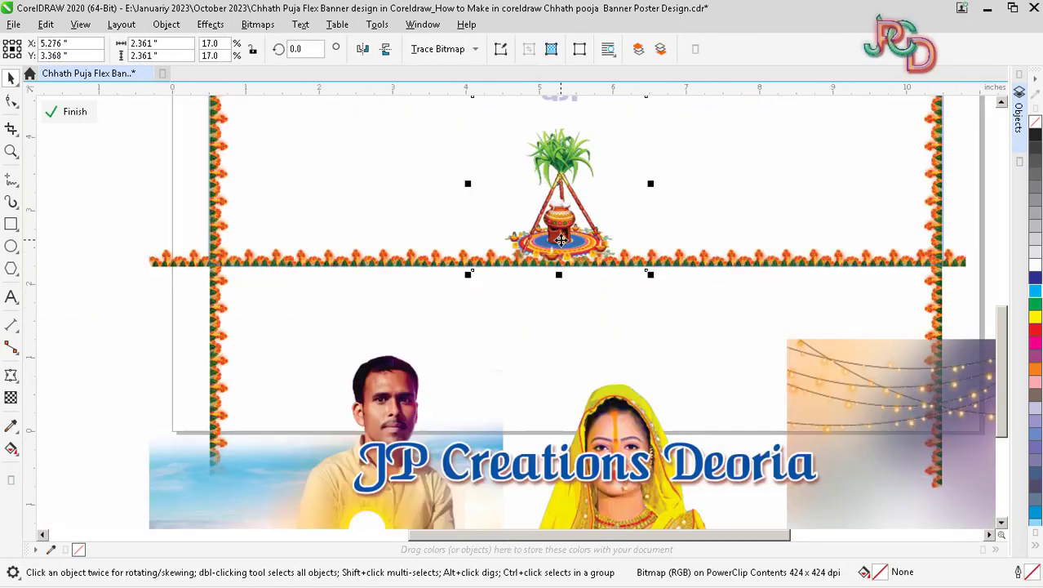
left_click_drag(560, 238, 564, 224)
scroll(573, 232, "down", 1)
Move the man's portrait into the frame's lower-left corner, at about X 1.85, Y 3.39 inches
left_click(621, 321)
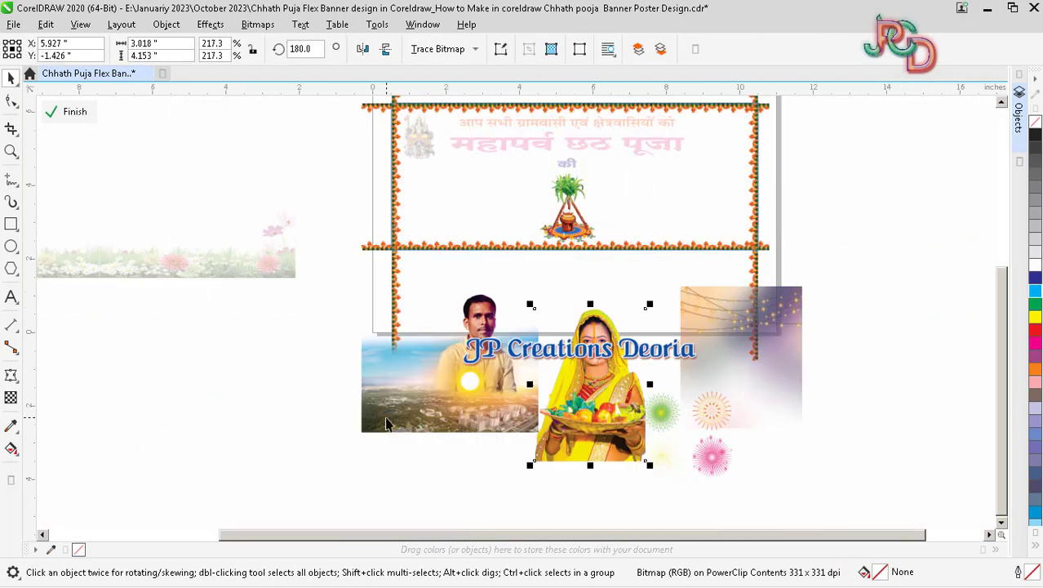
left_click_drag(473, 304, 443, 179)
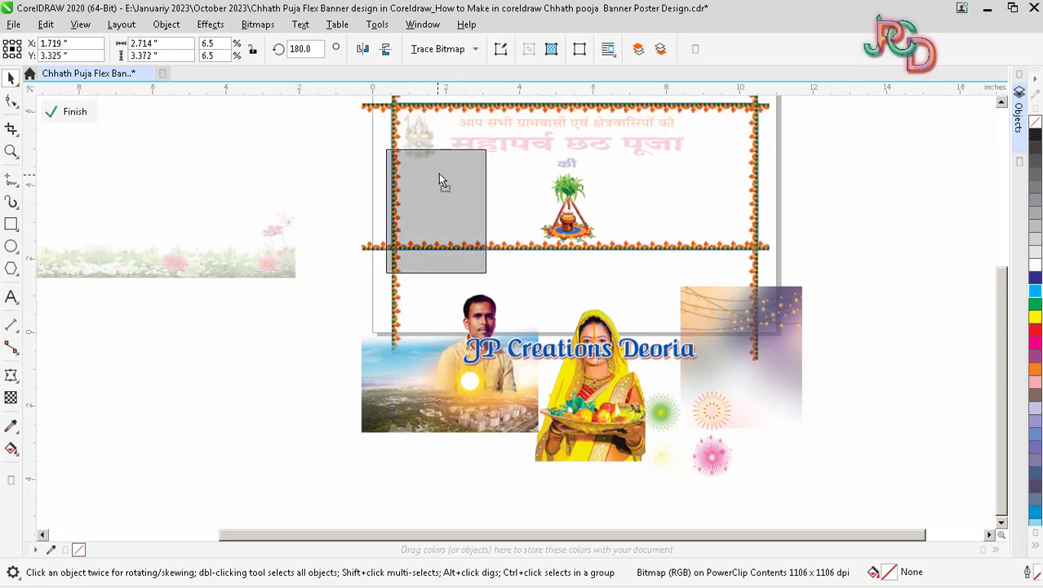
scroll(434, 180, "up", 2)
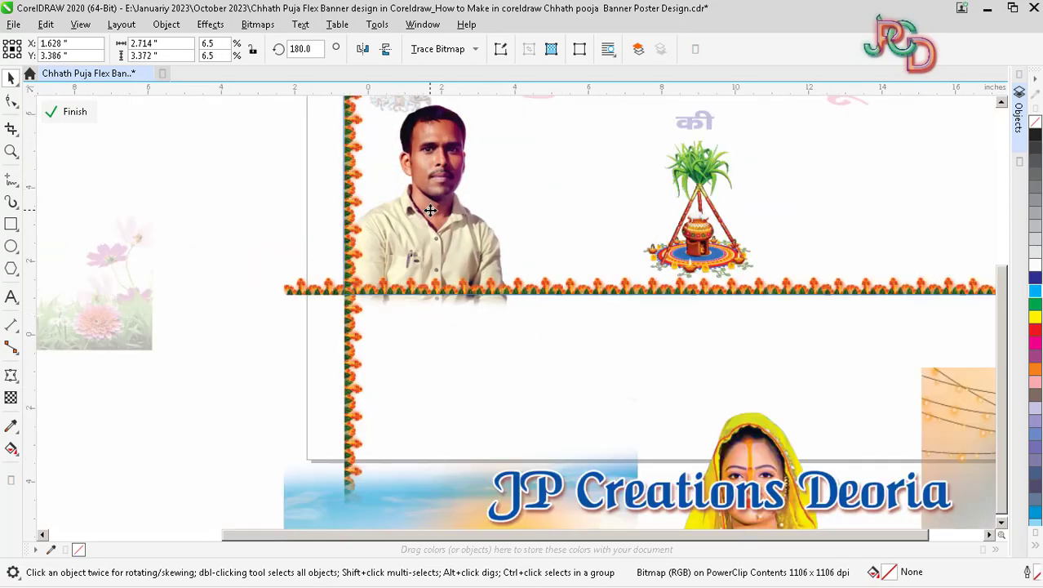
left_click_drag(430, 210, 446, 208)
scroll(447, 205, "down", 2)
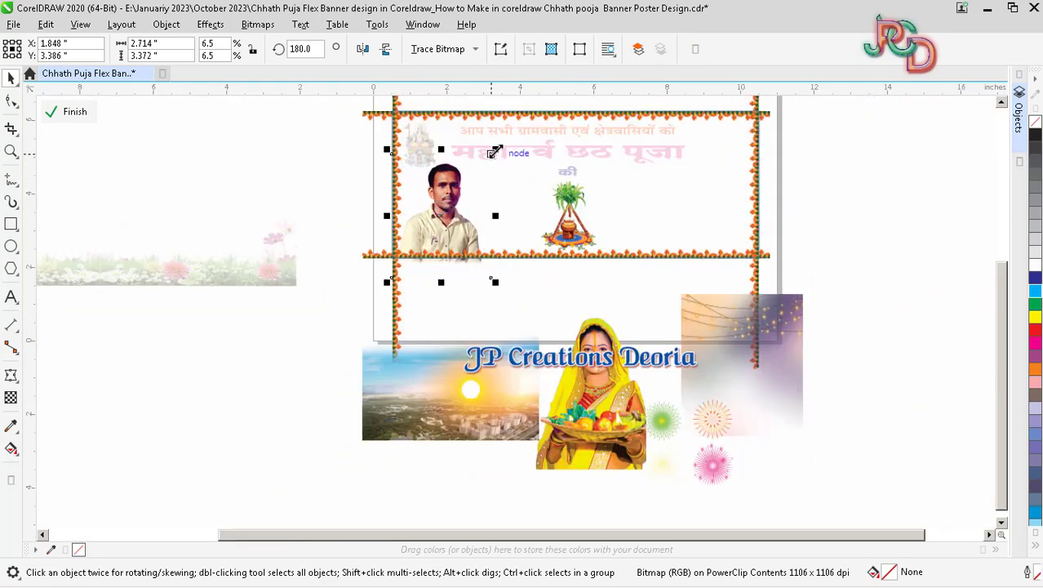
Move the woman holding the fruit basket to the right end of the frame, at about X 9.14, Y 3.83 inches
scroll(526, 233, "down", 2)
left_click_drag(555, 327, 634, 201)
scroll(608, 238, "up", 2)
scroll(624, 210, "down", 2)
scroll(625, 210, "up", 2)
scroll(633, 203, "down", 1)
scroll(655, 310, "up", 1)
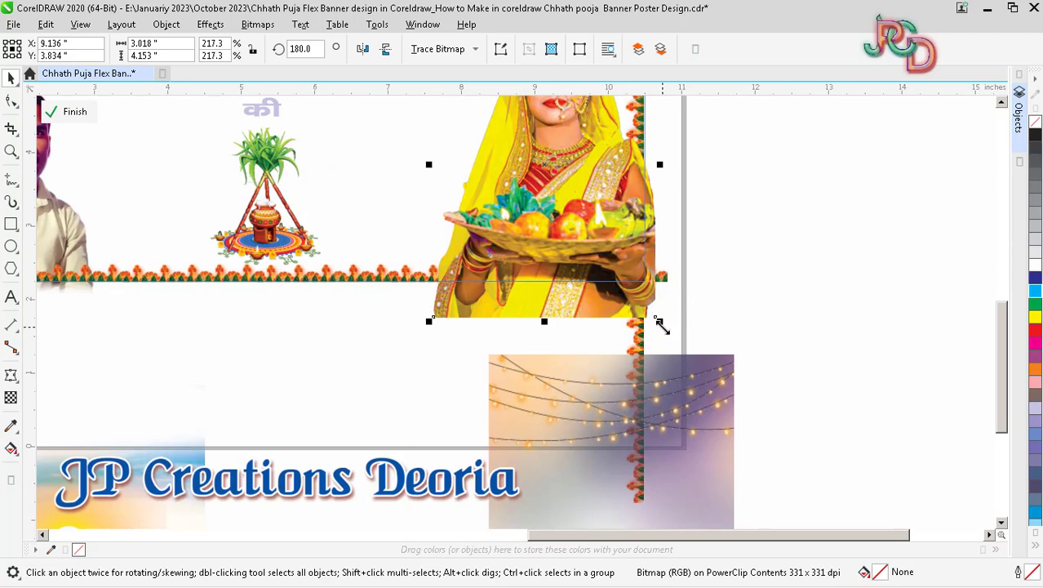
Scale the woman's image down proportionally to about 2.87 by 3.95 inches and deselect it
left_click_drag(662, 324, 651, 319)
scroll(595, 270, "down", 2)
scroll(591, 226, "up", 2)
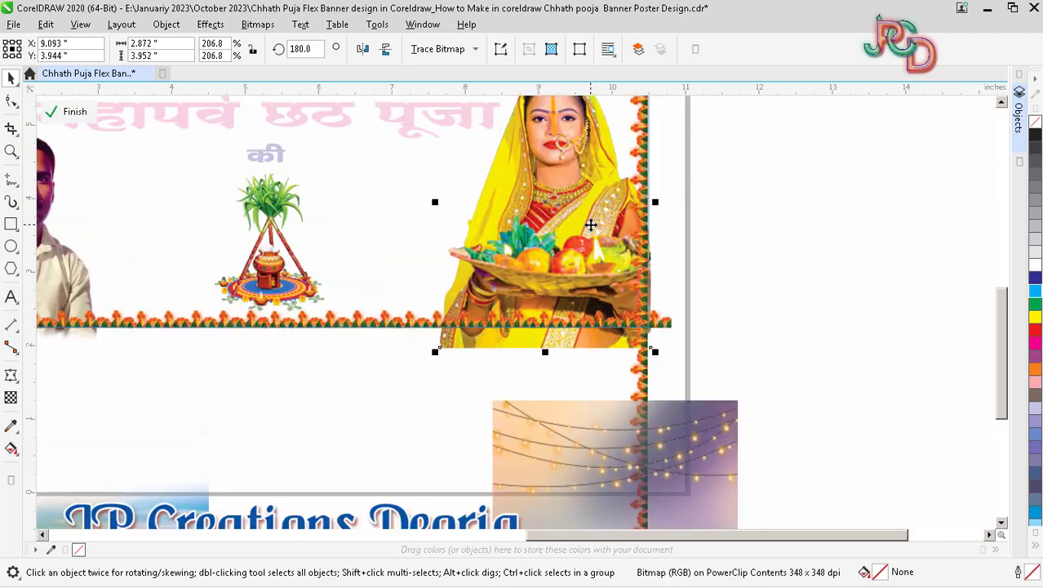
scroll(591, 224, "down", 2)
left_click(558, 279)
Move the sun glow between the man and the sugarcane-and-pot image and shrink it to about 1.96 inches square
scroll(551, 251, "up", 1)
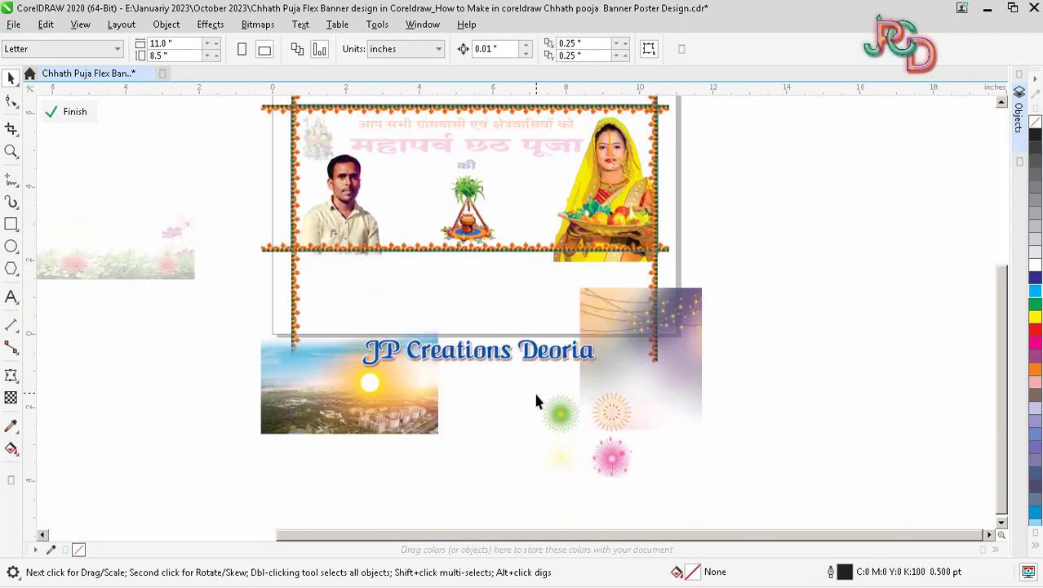
left_click_drag(421, 376, 415, 196)
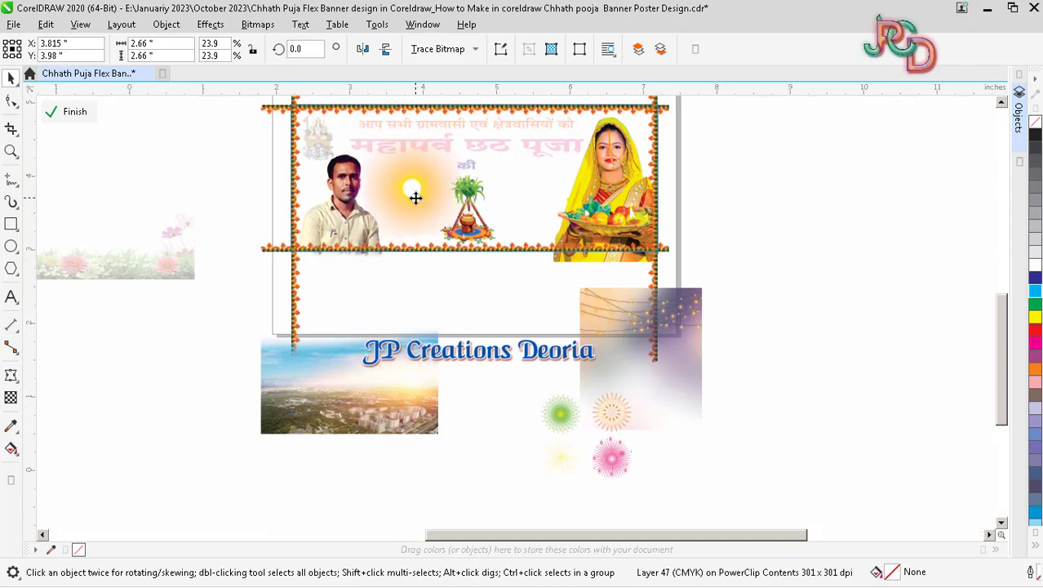
scroll(415, 196, "up", 2)
left_click_drag(508, 278, 485, 253)
scroll(424, 191, "down", 2)
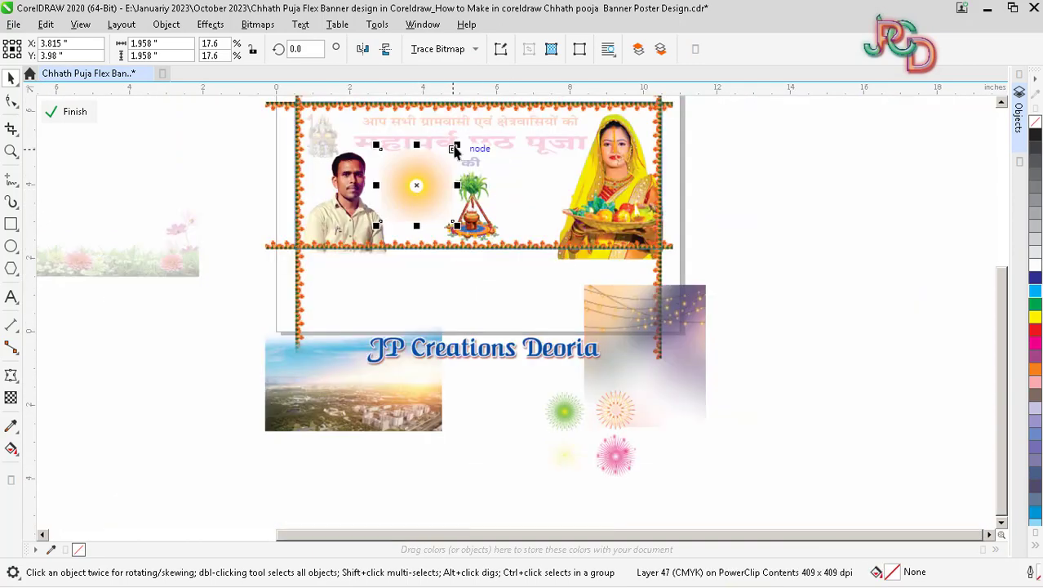
Move the landscape image over the left part of the frame and enlarge it to about 8.45 by 6.22 inches
left_click_drag(396, 414, 426, 234)
scroll(380, 170, "up", 2)
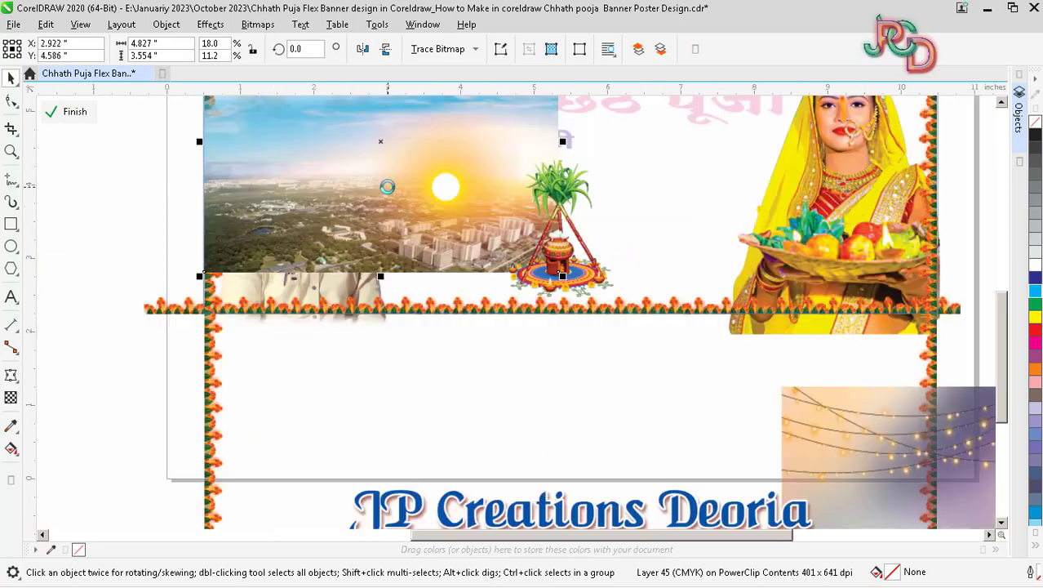
scroll(398, 265, "down", 2)
left_click_drag(482, 273, 551, 340)
scroll(465, 291, "down", 2)
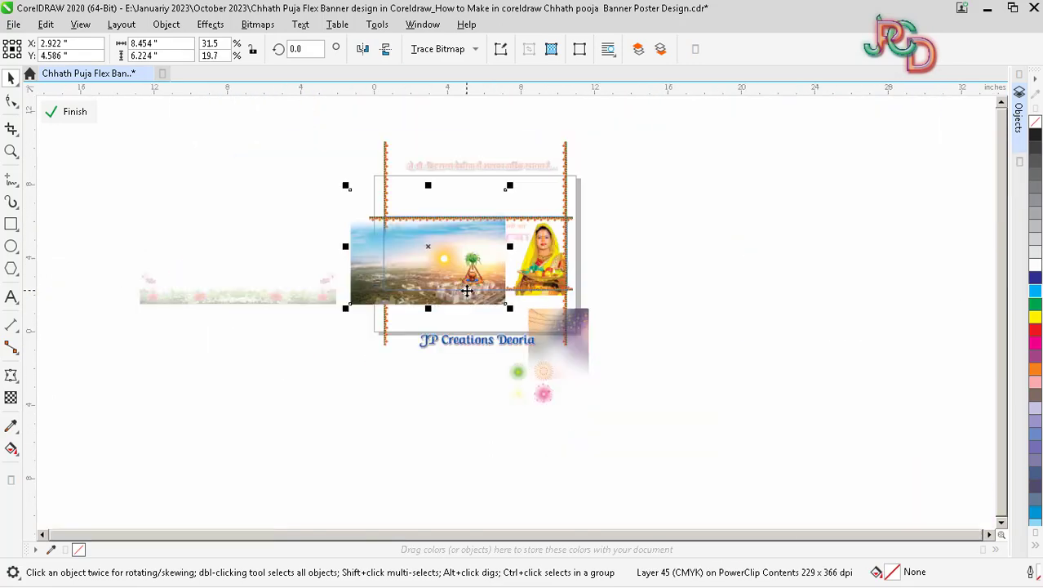
Reposition and stretch the landscape image to about 10.58 by 7.29 inches so it covers the whole frame
left_click_drag(433, 294, 462, 288)
mouse_move(539, 302)
left_mouse_down()
mouse_move(565, 307)
mouse_move(556, 314)
left_mouse_up()
scroll(556, 270, "up", 2)
left_click_drag(540, 223, 589, 225)
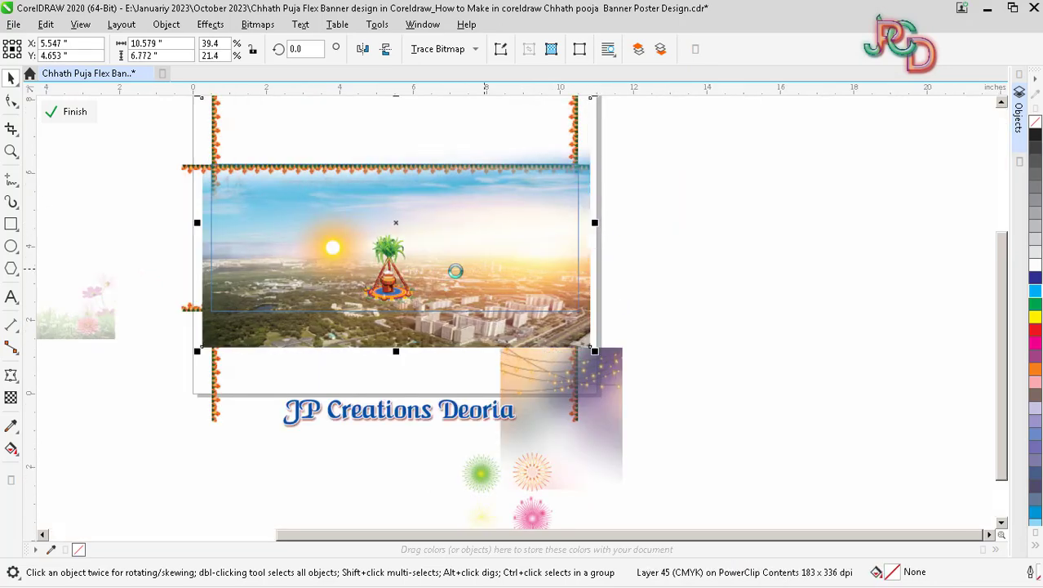
scroll(450, 265, "down", 2)
scroll(433, 146, "up", 2)
left_click_drag(433, 140, 432, 121)
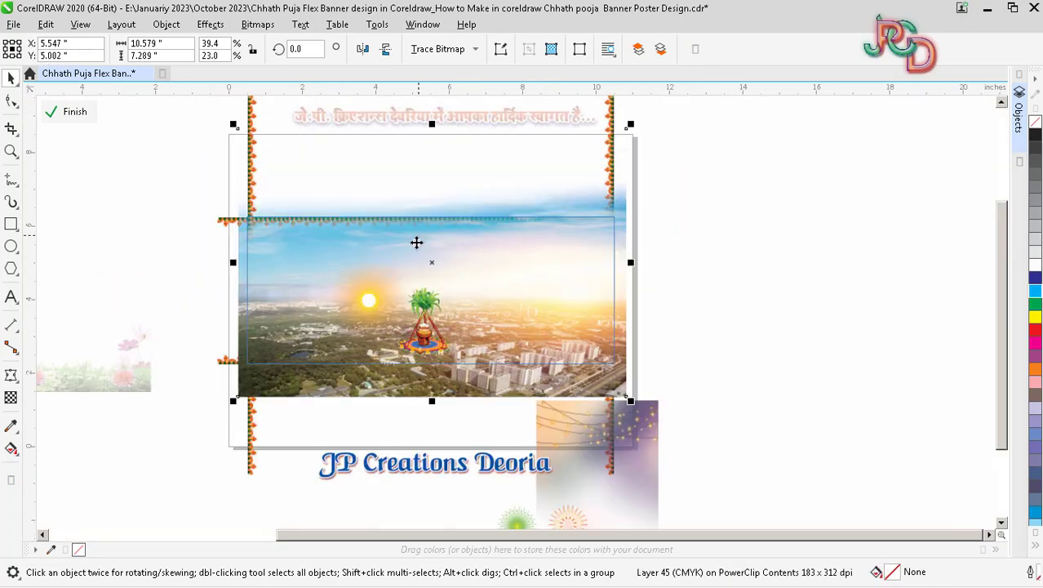
Shift the landscape image to about X 5.34, Y 5.01 inches and send it behind the other PowerClip contents
scroll(380, 270, "down", 2)
scroll(380, 271, "up", 2)
key("Up")
key("Up")
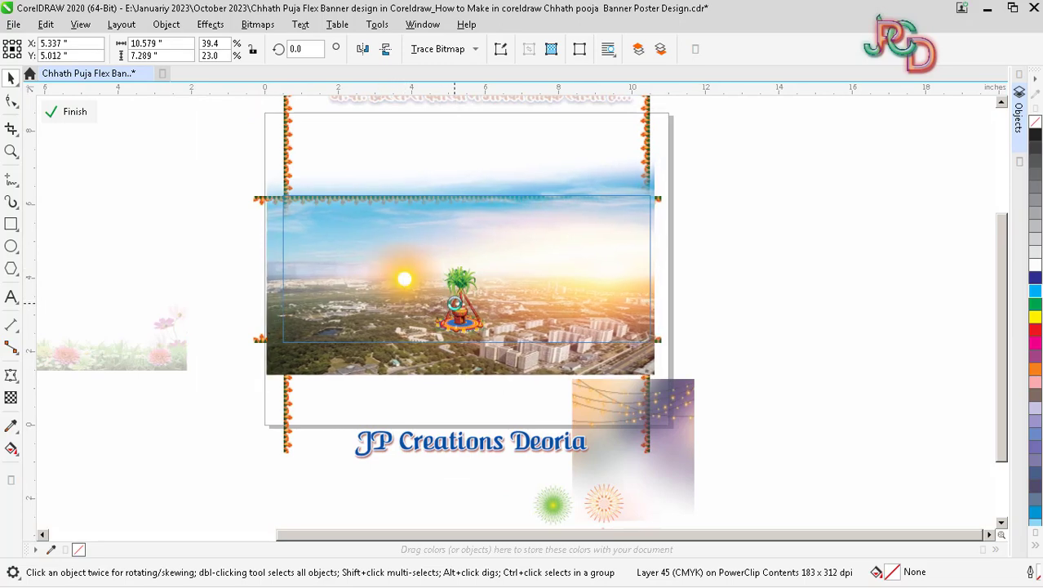
Move the string-lights background below the banner to about X 2.22, Y -3.38 inches and the fireworks to about X 12.2, Y -6 inches
left_click_drag(645, 399, 347, 233)
scroll(361, 201, "up", 2)
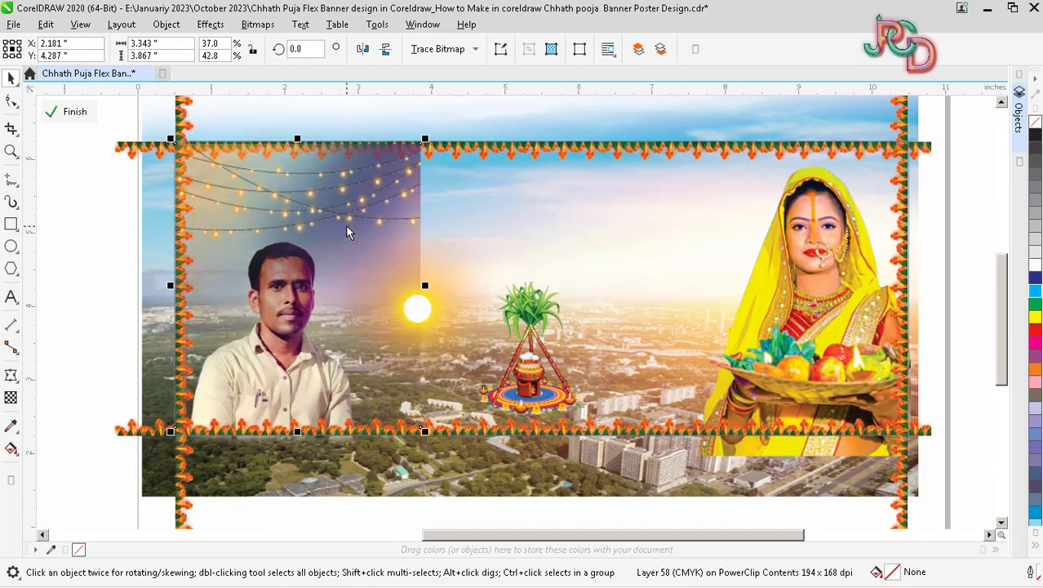
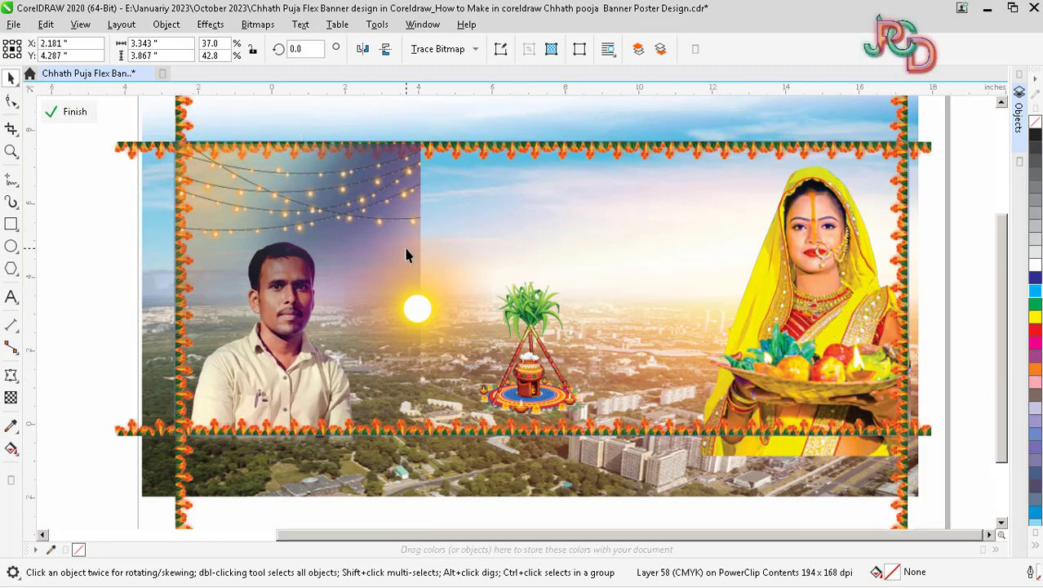
scroll(407, 254, "down", 2)
left_click_drag(388, 271, 389, 414)
scroll(447, 275, "down", 1)
scroll(425, 345, "up", 2)
left_click_drag(581, 304, 714, 422)
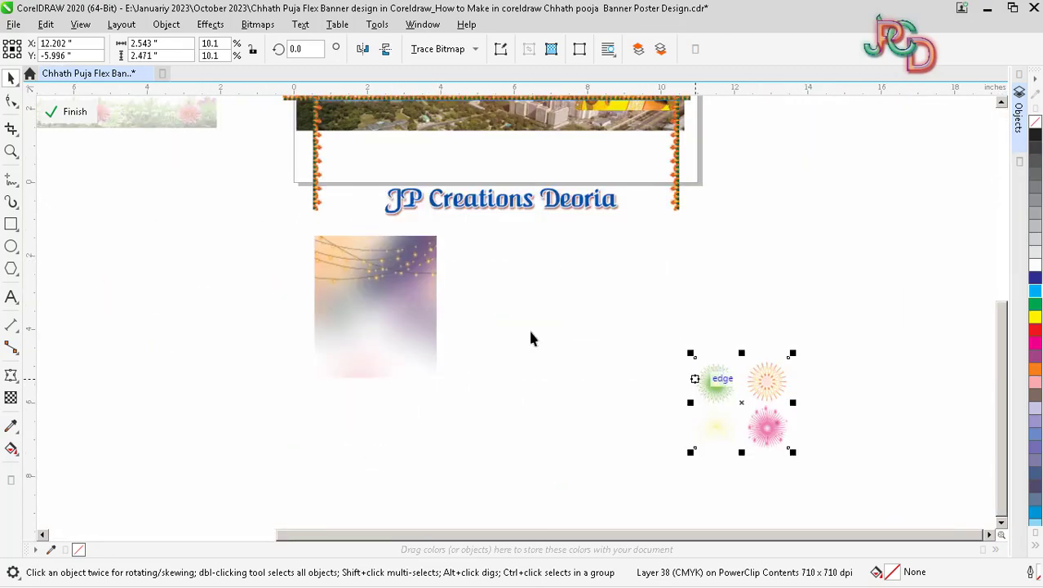
left_click(528, 329)
left_click(379, 287)
scroll(358, 297, "up", 1)
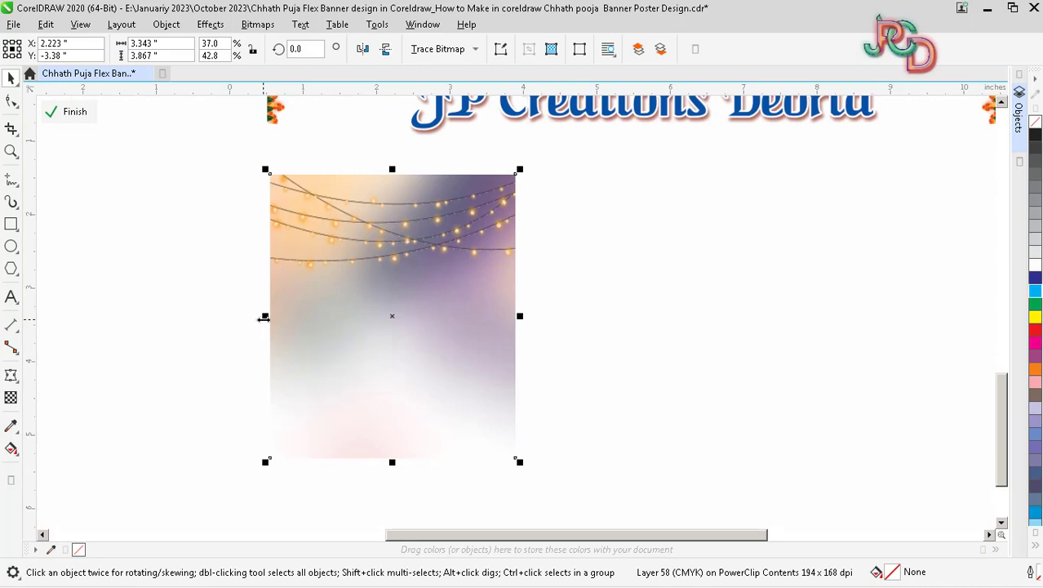
left_click_drag(263, 319, 545, 352)
key("ctrl+z")
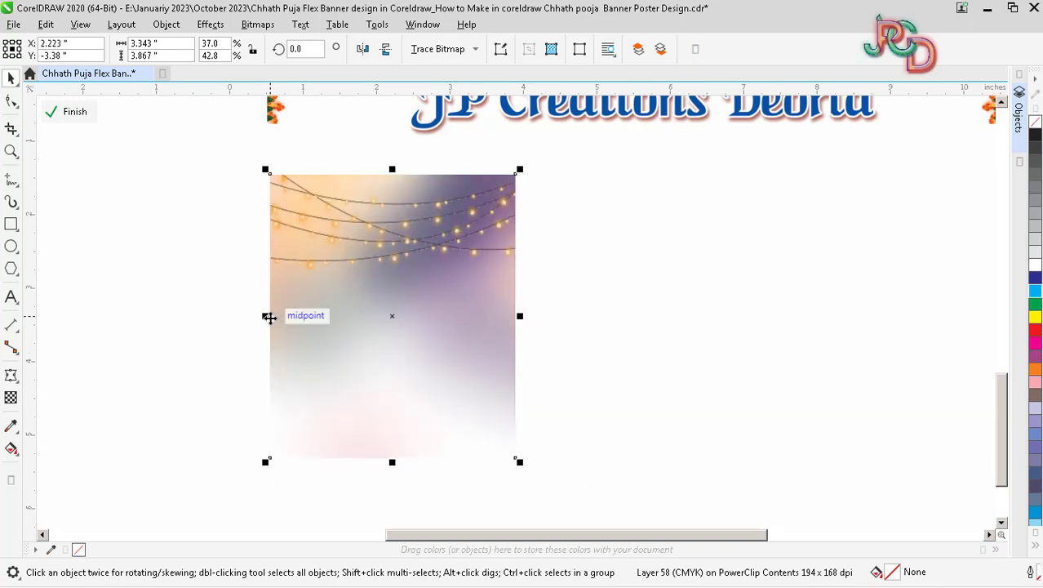
Create two successive horizontally mirrored copies of the string-lights background, forming a row of three adjoining panels
left_click_drag(269, 318, 652, 344)
scroll(519, 317, "down", 2)
left_click_drag(513, 317, 666, 342)
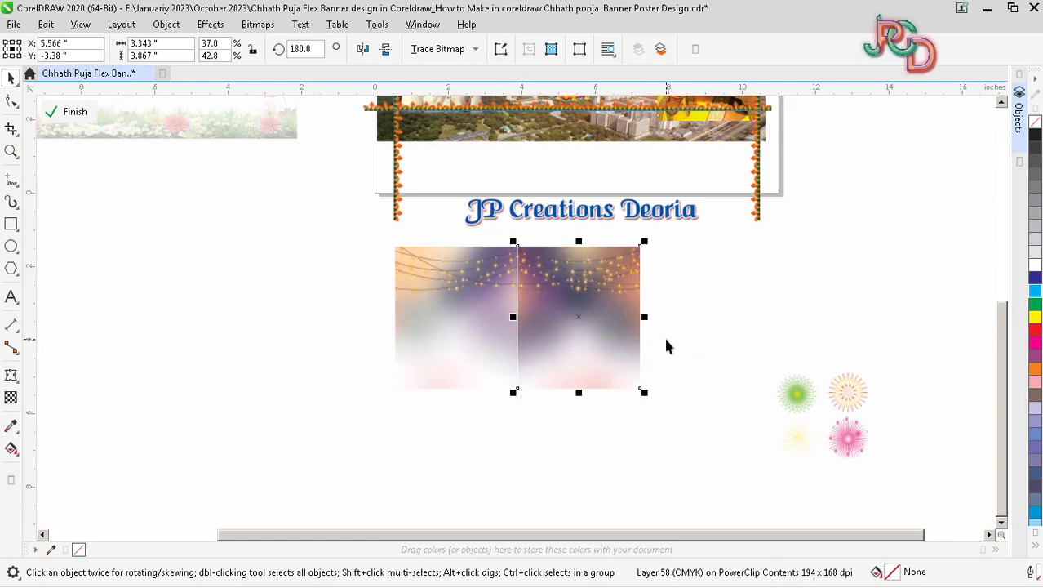
left_click_drag(513, 316, 655, 338)
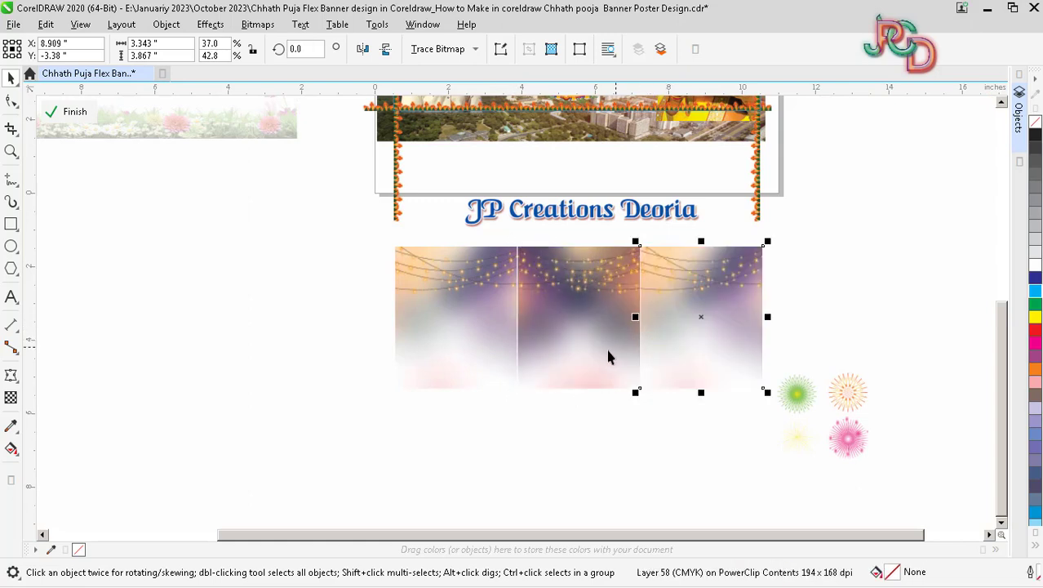
Shift the middle and right string-lights panels slightly left to close the seams, to about X 5.55 and X 8.83 inches
left_click(587, 357)
left_click(692, 339)
scroll(692, 339, "up", 2)
left_click(605, 337)
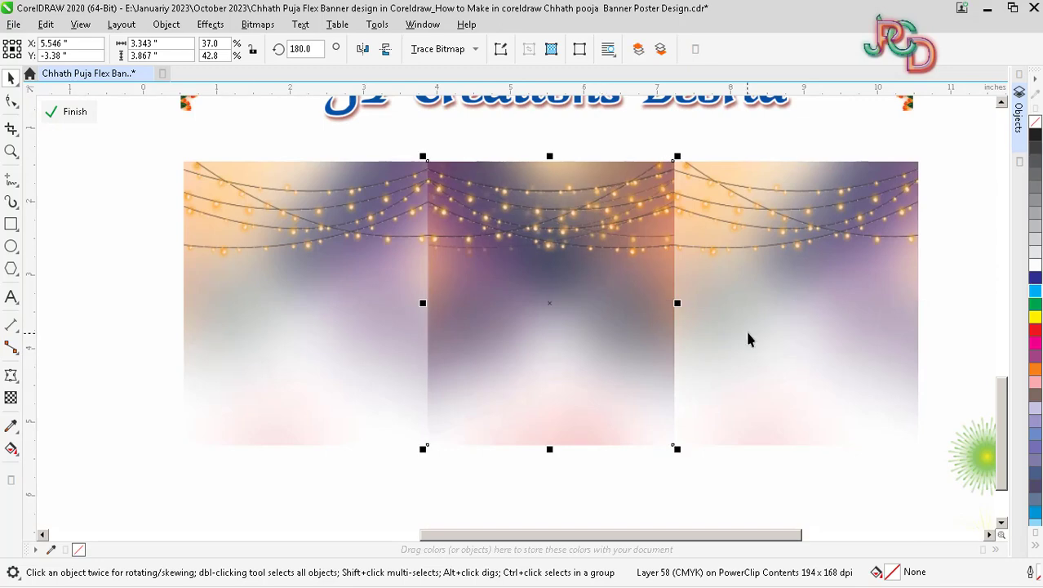
left_click(745, 328)
left_click(381, 331)
left_click(731, 349)
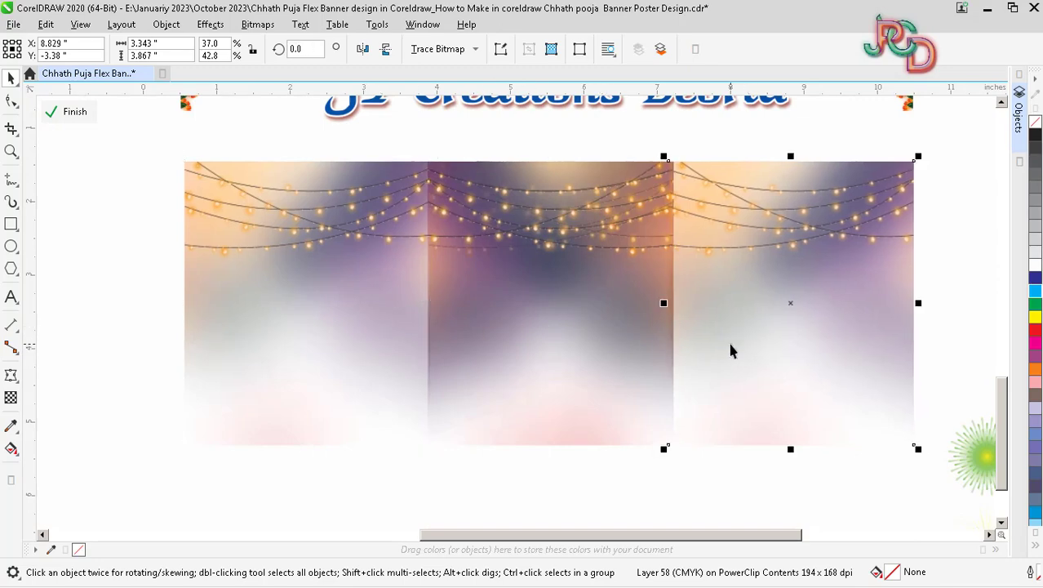
Nudge the right string-lights panel left to about X 8.88 inches, closing its seam with the middle panel
scroll(726, 337, "down", 2)
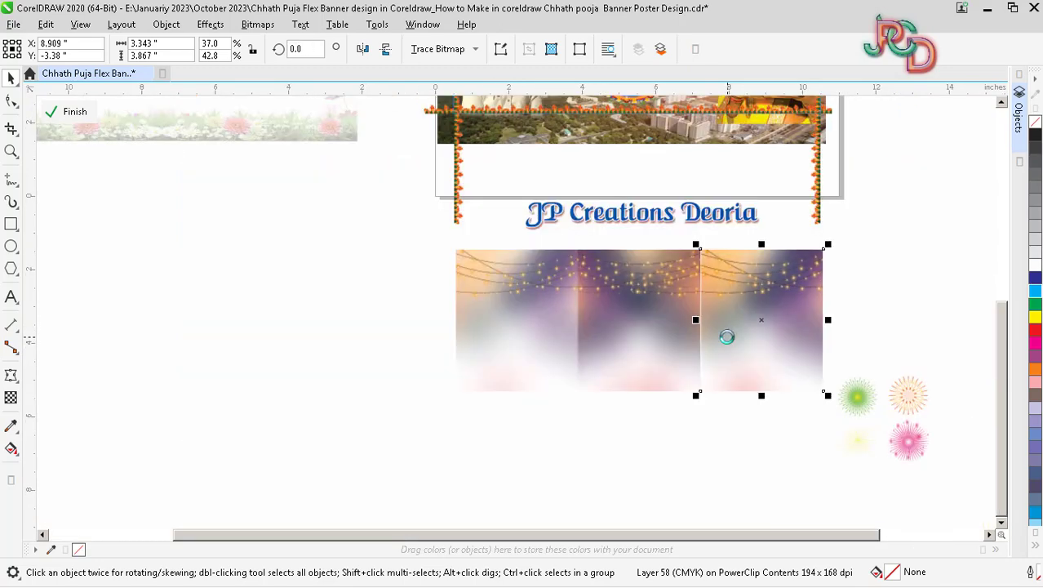
left_click(559, 346)
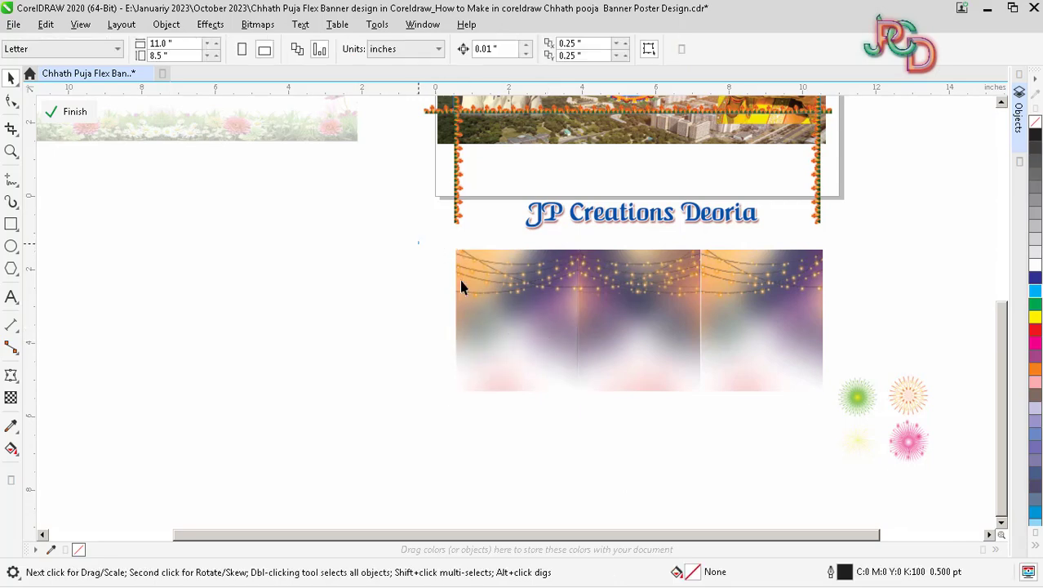
left_click(731, 356)
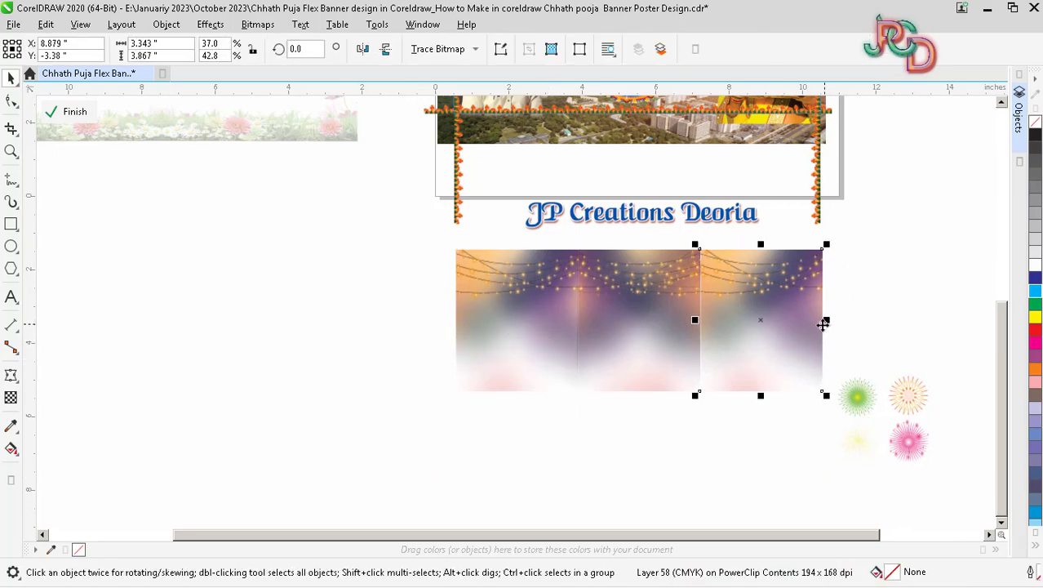
scroll(805, 327, "up", 2)
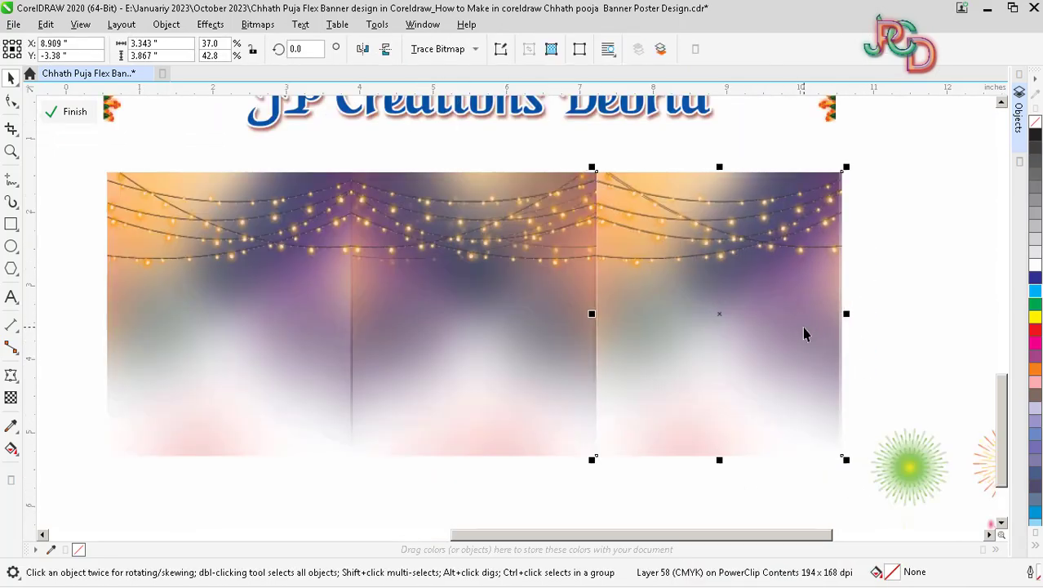
left_click(898, 310)
left_click(819, 328)
left_click(874, 323)
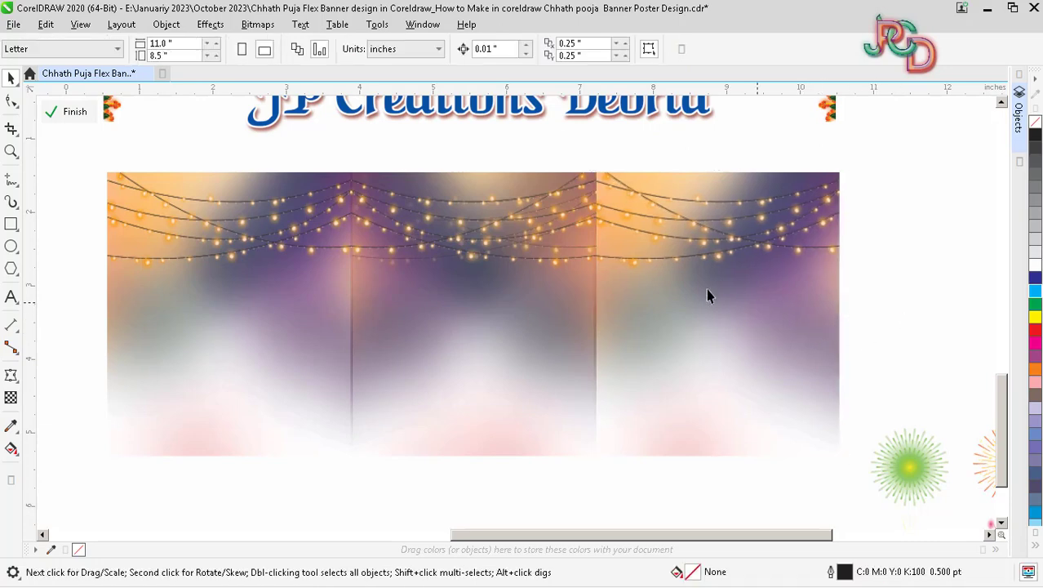
Select all the string-lights panels below the banner and group them
scroll(707, 296, "down", 2)
left_click_drag(724, 377, 725, 377)
scroll(660, 347, "down", 2)
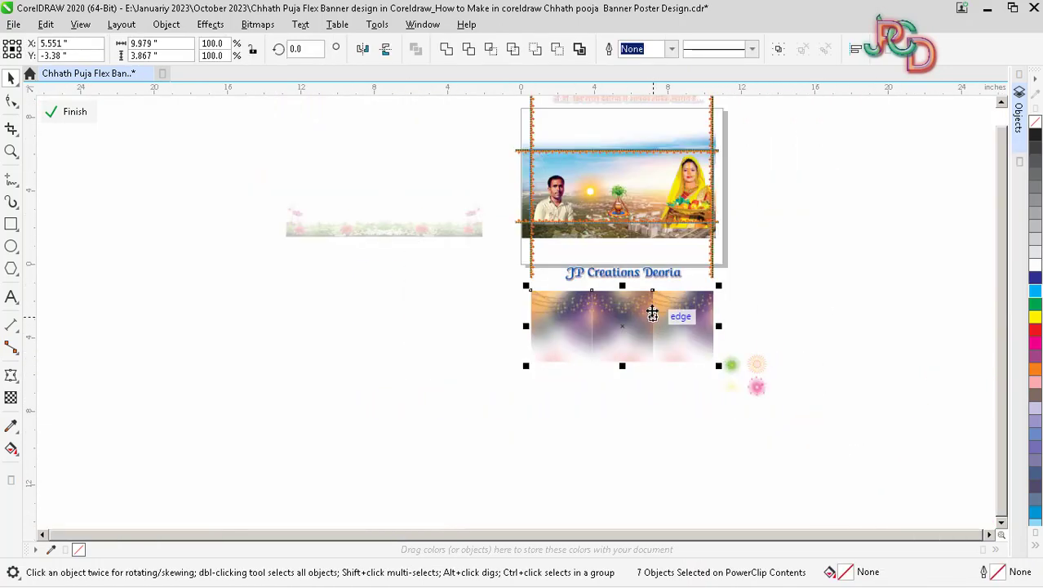
scroll(652, 314, "up", 2)
key("ctrl+g")
scroll(590, 359, "right", 1)
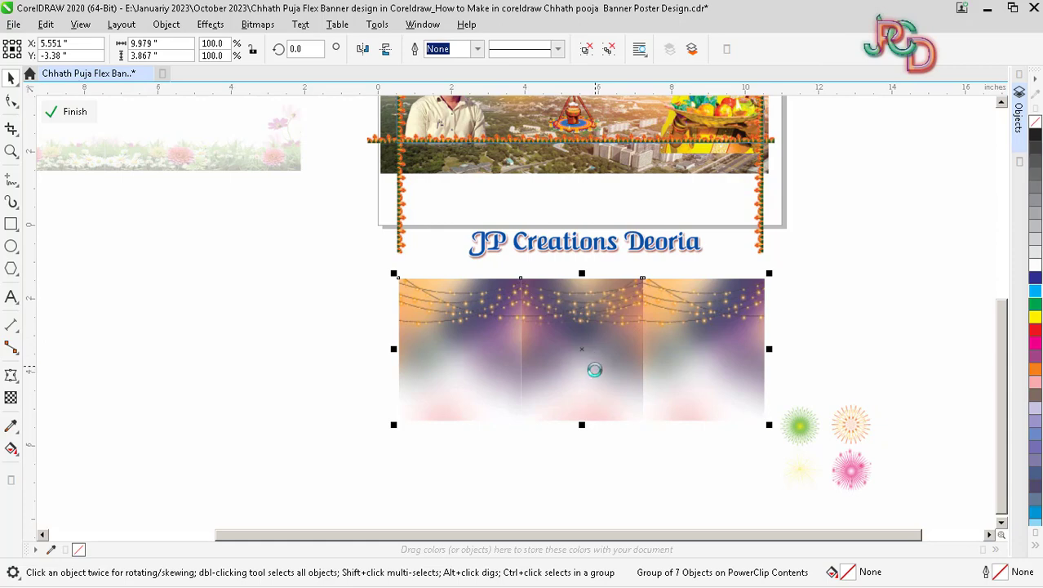
Move the string-lights group over the banner to about X 5.5, Y 4.51 inches and stretch it to about 10.8 inches wide
scroll(595, 370, "down", 1)
left_click_drag(601, 369, 589, 222)
scroll(590, 223, "up", 1)
left_click_drag(664, 237, 786, 207)
scroll(584, 238, "left", 1)
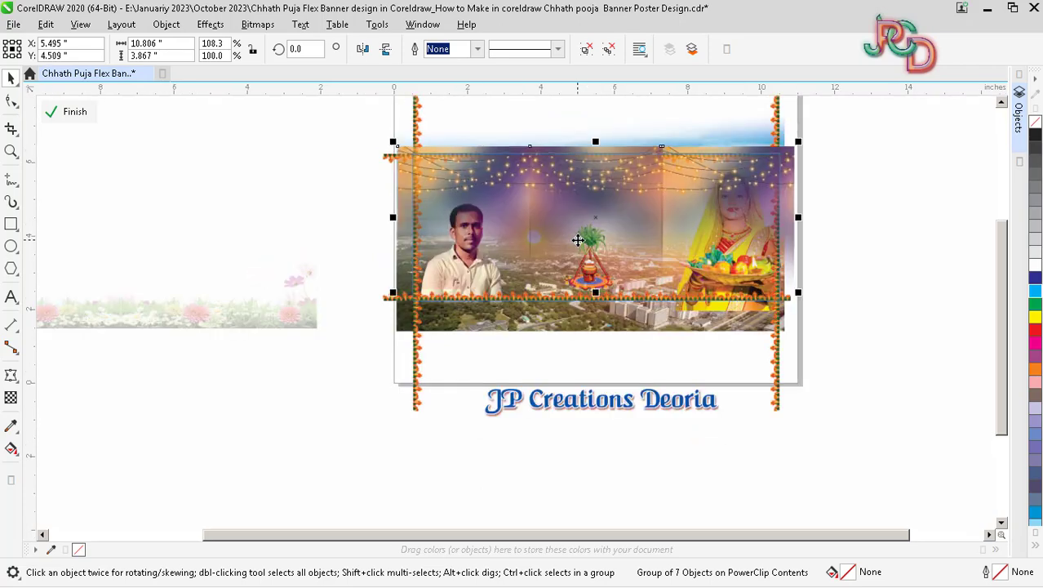
Send the string-lights group behind the other PowerClip contents, with the landscape image behind it
key("shift+Page_Down")
left_click(603, 192)
key("shift+Page_Down")
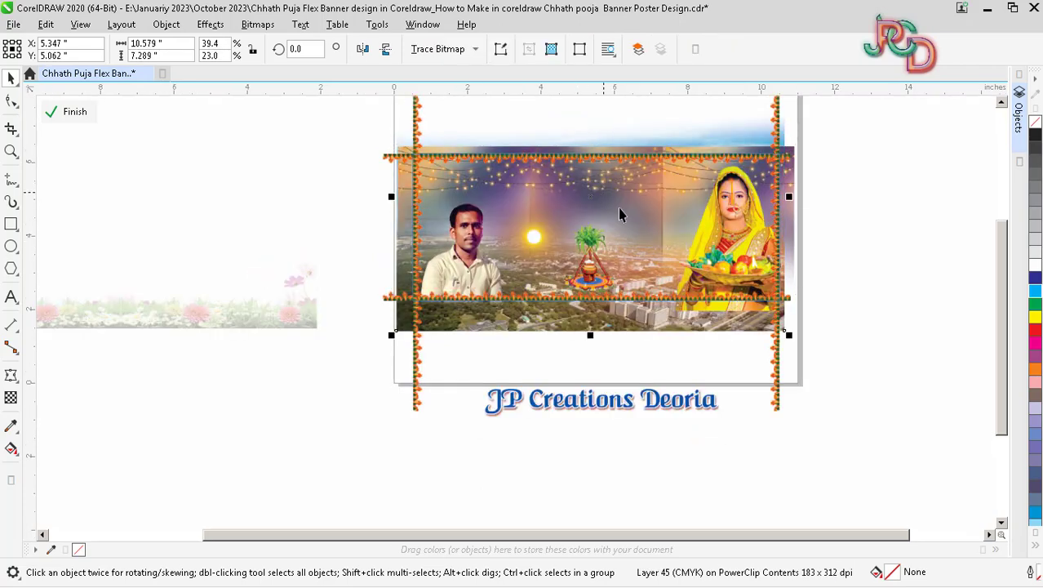
Finish editing the PowerClip contents and check the banner with its string-lights background
left_click(894, 258)
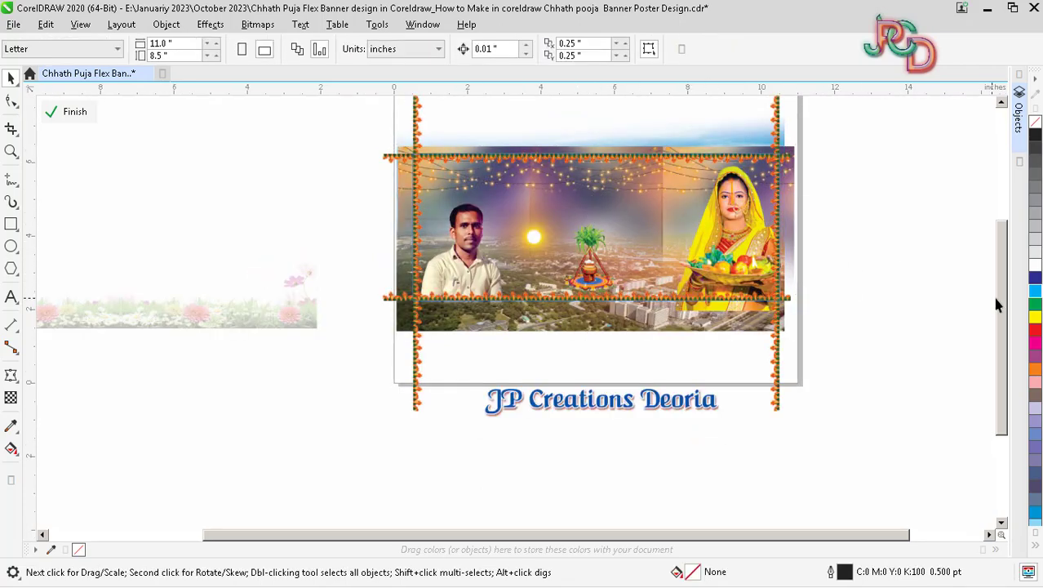
left_click(912, 299, "ctrl")
scroll(599, 250, "up", 1)
scroll(599, 250, "down", 1)
left_click(658, 234)
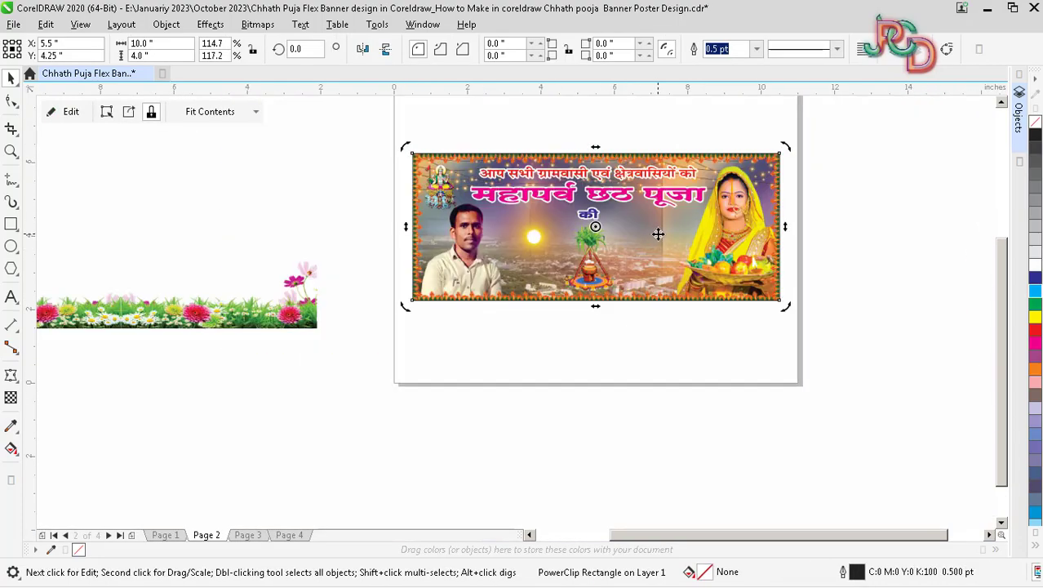
Reopen the banner's PowerClip contents and ungroup the string-lights panels
left_click(658, 234)
left_click(753, 211)
key("Escape")
scroll(779, 208, "up", 1)
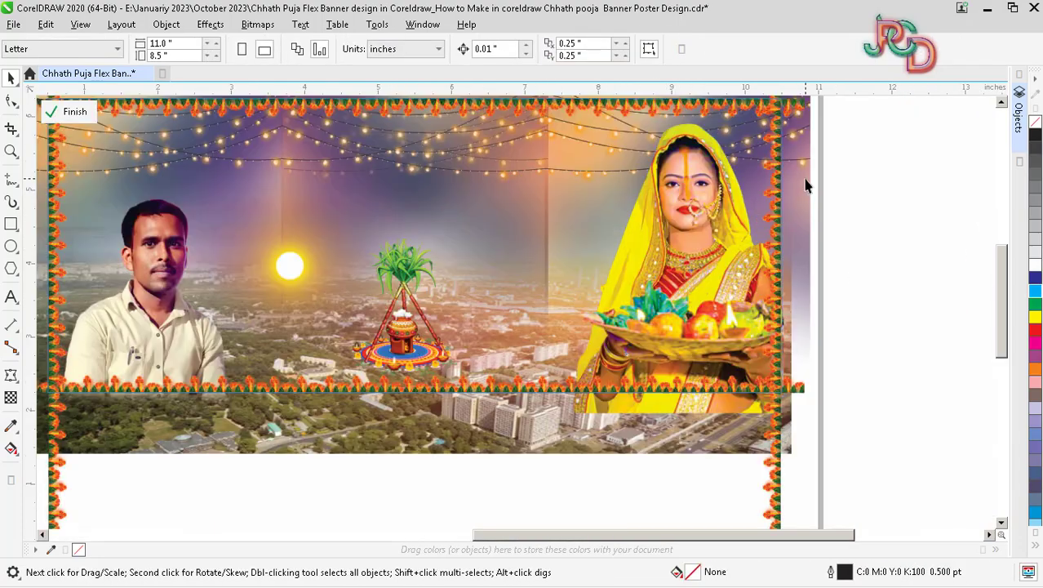
left_click(805, 186)
scroll(792, 233, "down", 3)
key("ctrl+u")
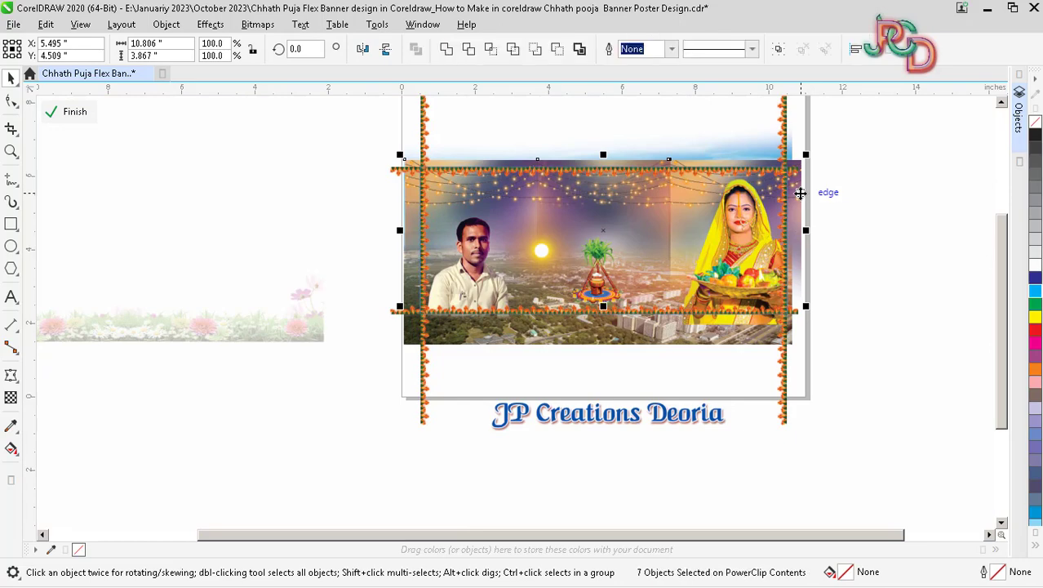
Delete an overlapping copy of the middle string-lights panel
left_click(927, 235)
left_click(598, 194)
key("Delete")
left_click(698, 194)
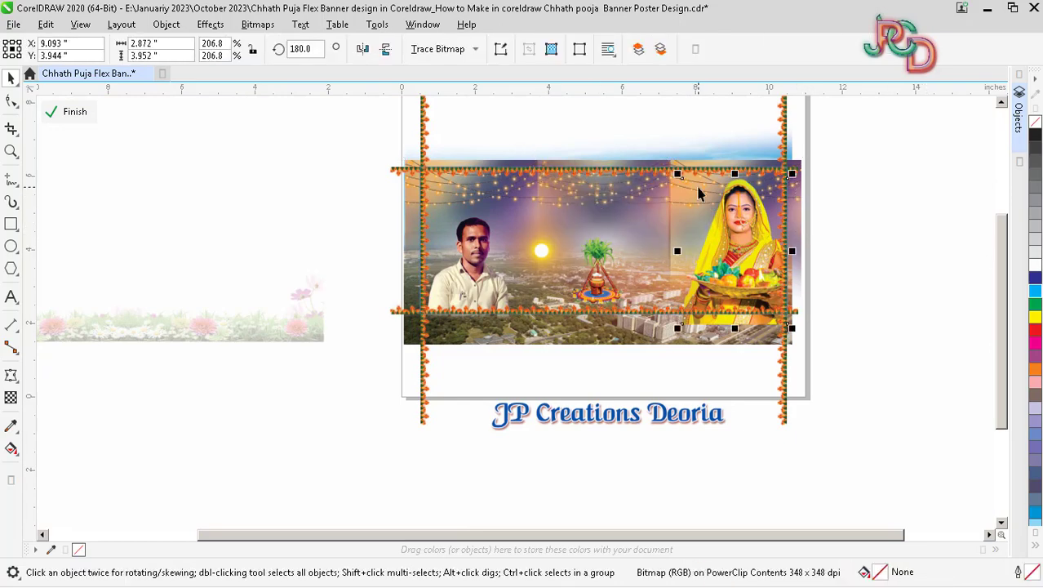
key("Delete")
key("ctrl+z")
scroll(812, 187, "up", 3)
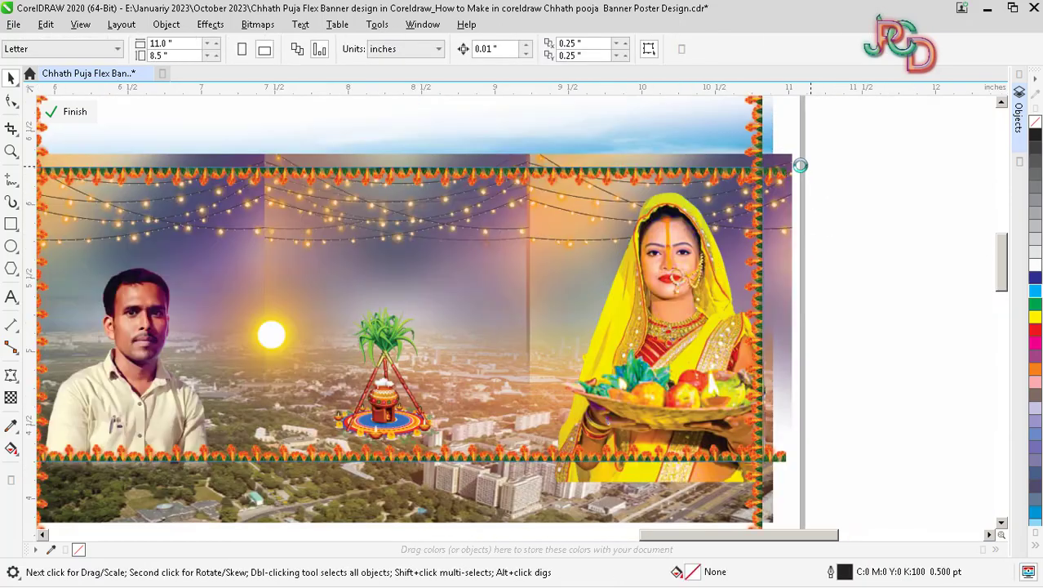
key("Escape")
scroll(722, 176, "down", 2)
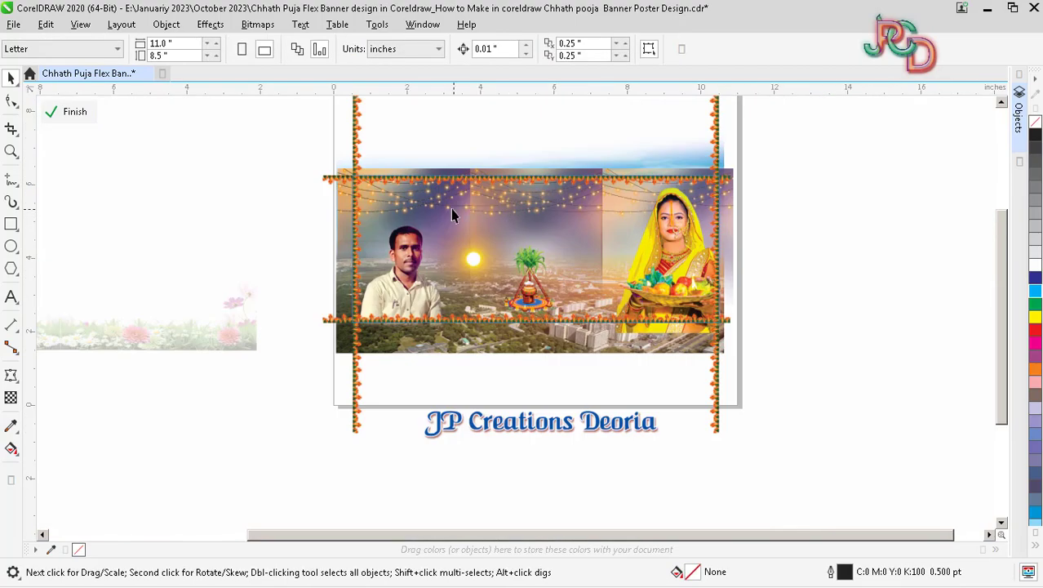
scroll(453, 214, "up", 3)
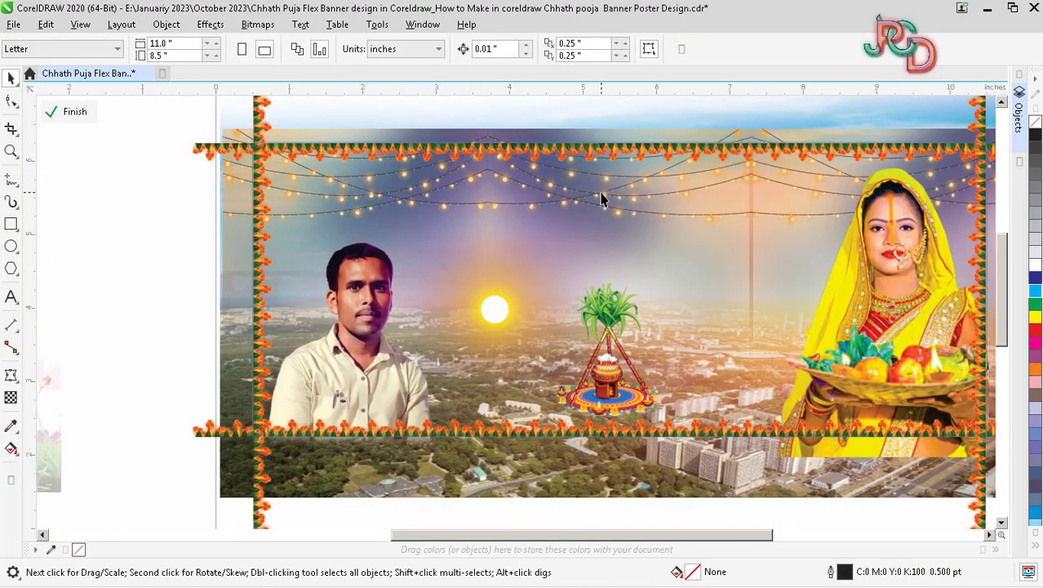
left_click_drag(412, 215, 328, 222)
key("ctrl+z")
left_click_drag(619, 206, 483, 272)
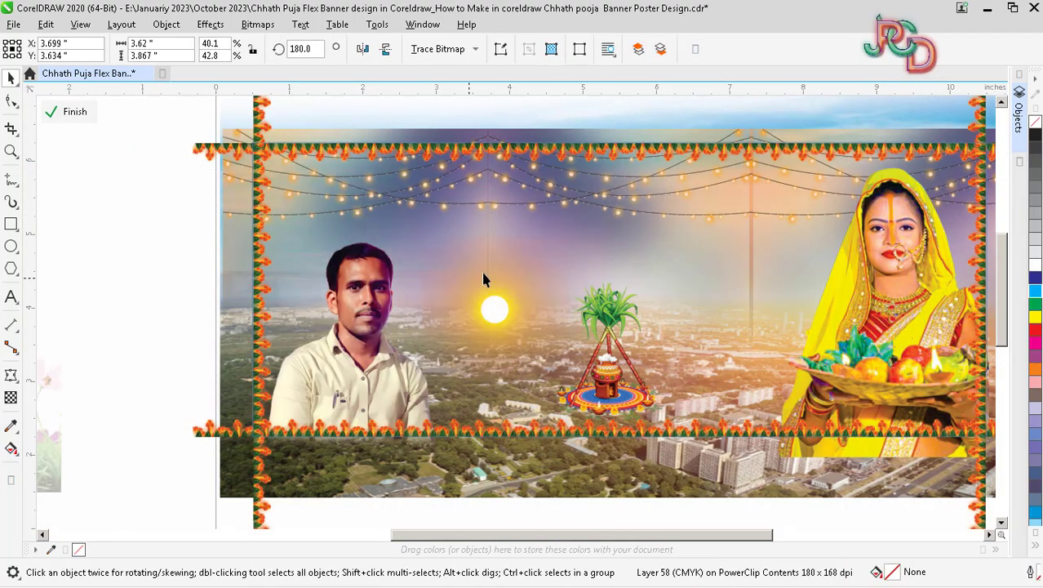
key("ctrl+z")
Finish editing the PowerClip contents to return to the complete banner on Page 2
left_click(758, 222)
scroll(621, 233, "down", 2)
left_click(742, 428)
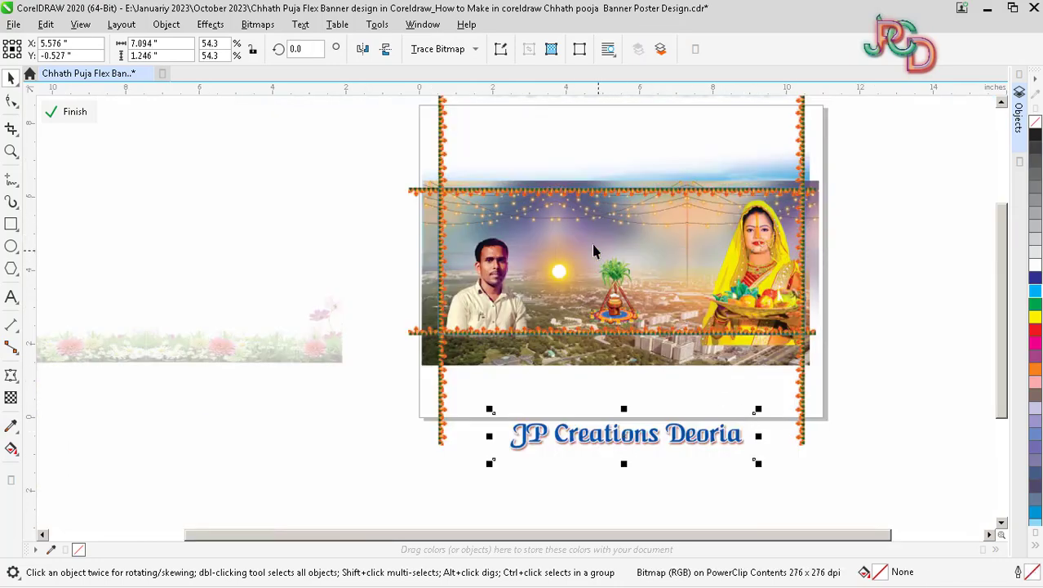
left_click(886, 291)
left_click(830, 351, "ctrl")
left_click(830, 351)
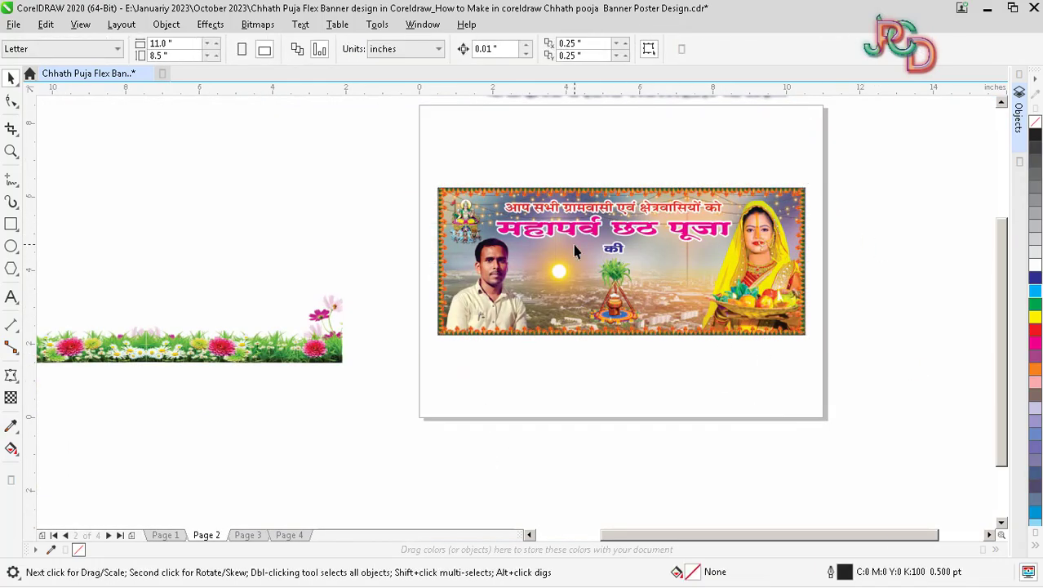
Examine the banner layout, the background seams and the spacing around the small text की
scroll(575, 245, "up", 1)
scroll(574, 251, "down", 1)
scroll(589, 333, "down", 2)
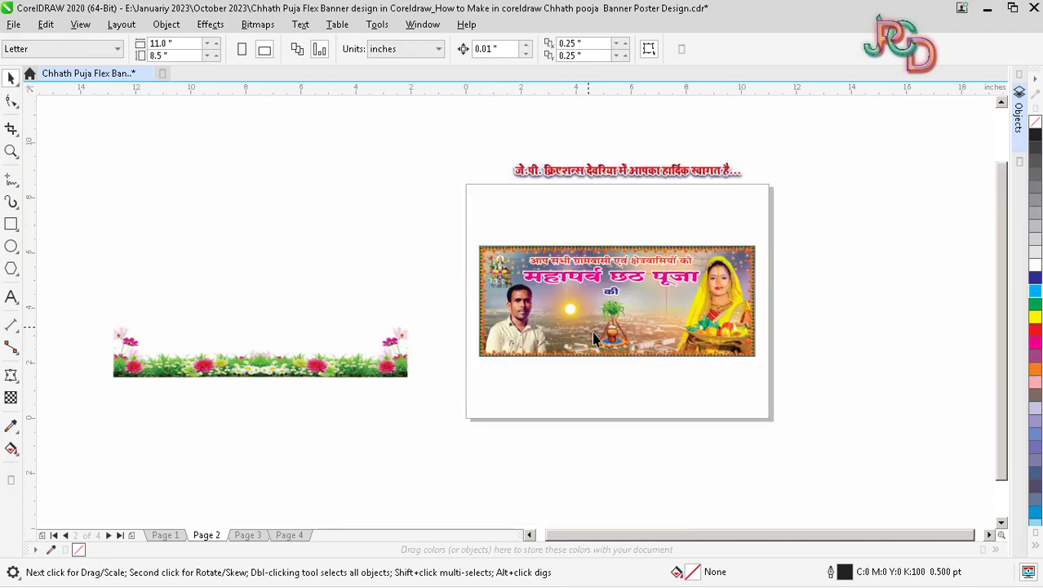
scroll(636, 362, "up", 2)
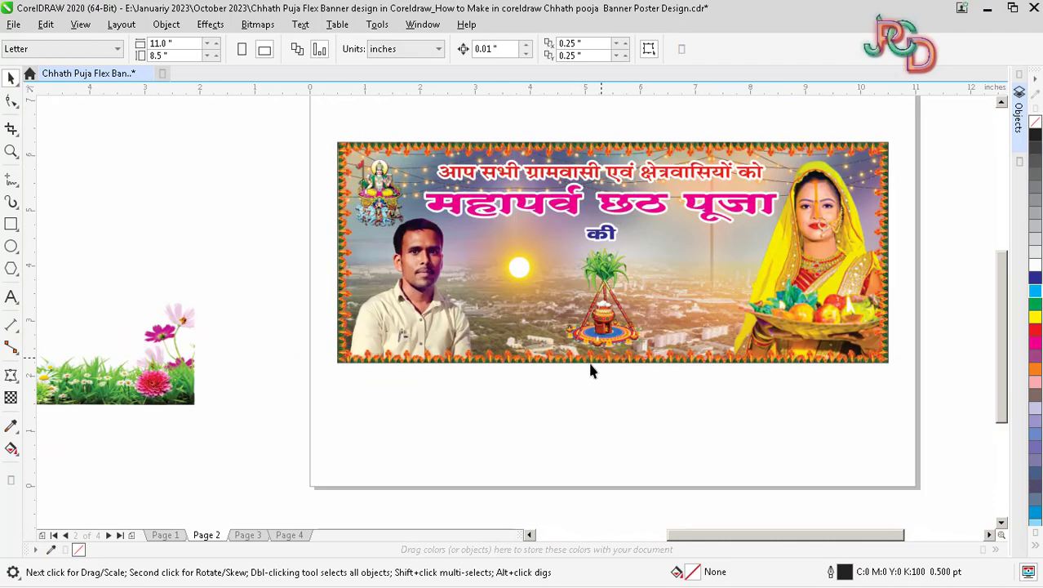
left_click(598, 181)
scroll(600, 181, "up", 2)
left_click(569, 289)
scroll(579, 363, "down", 2)
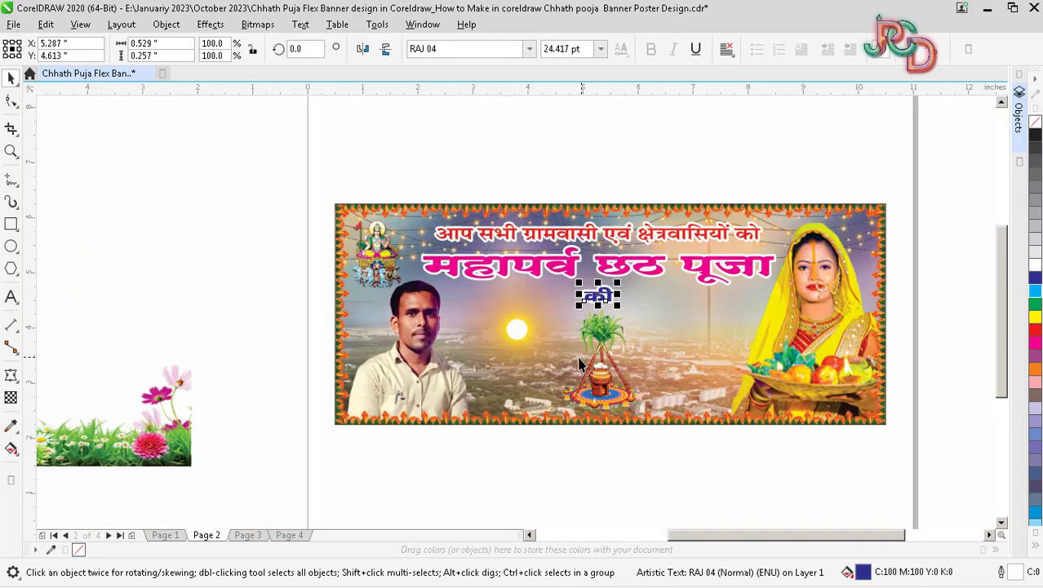
Within the PowerClip, enlarge the sun glow to about 3.82 inches square and move it to about X 7.0, Y 3.82 inches
left_click(525, 334)
double_click(517, 336)
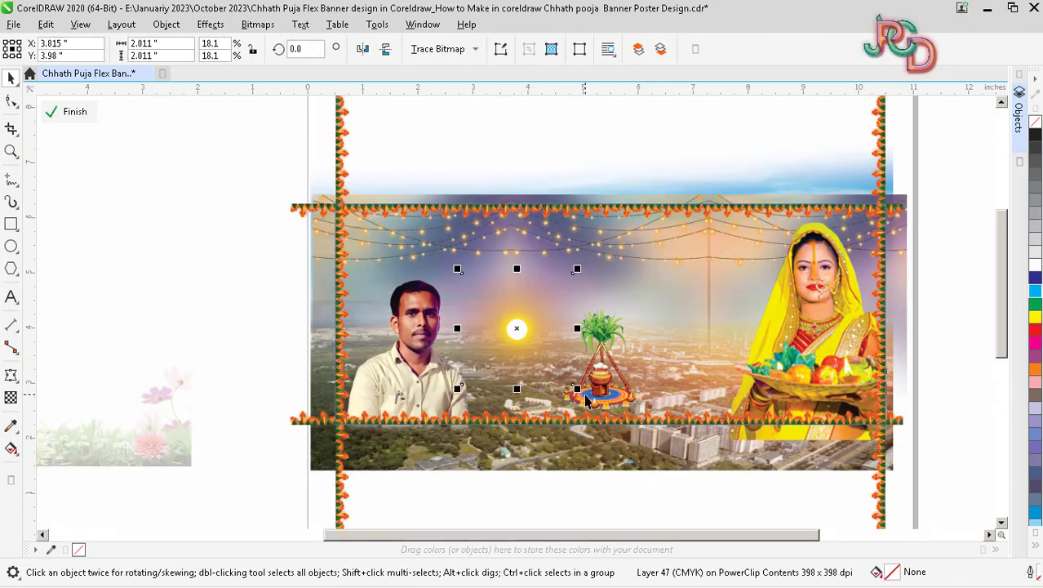
left_click_drag(577, 392, 630, 443)
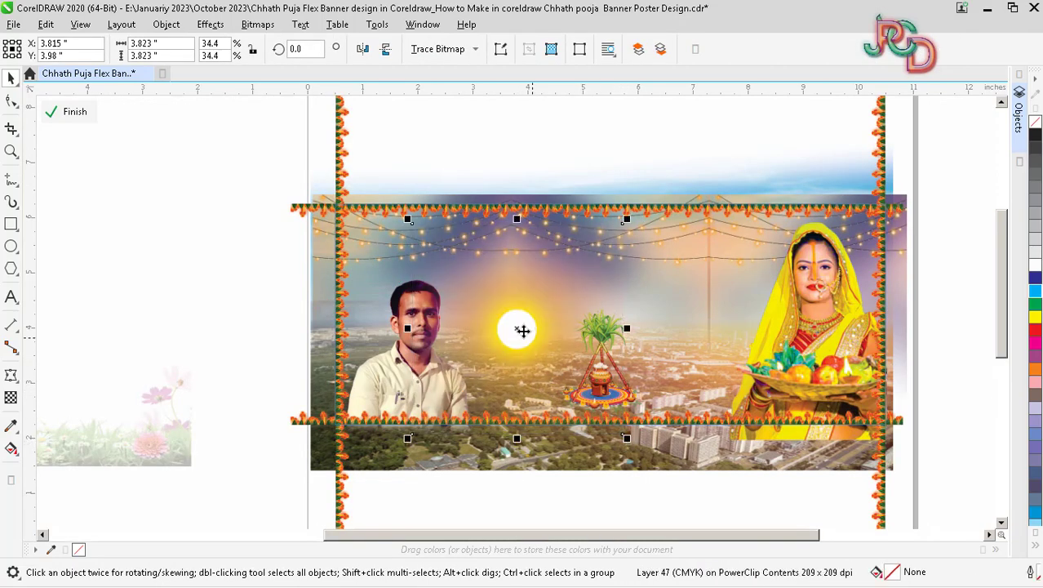
left_click_drag(523, 330, 684, 337)
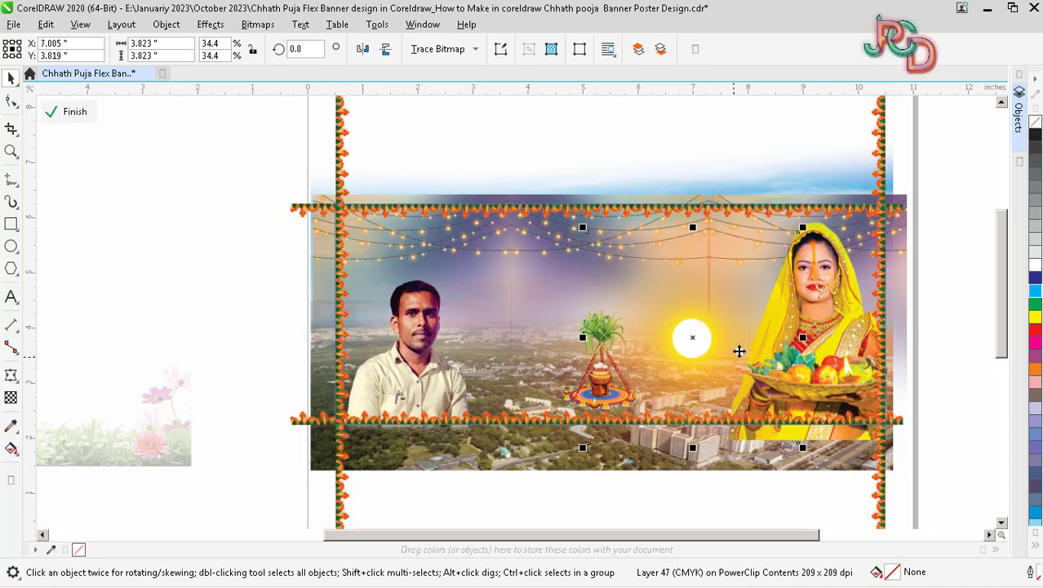
Bring the woman's portrait, the sun glow and the right vertical garland to the front, with the garland topmost
left_click(865, 371)
key("shift+Page_Up")
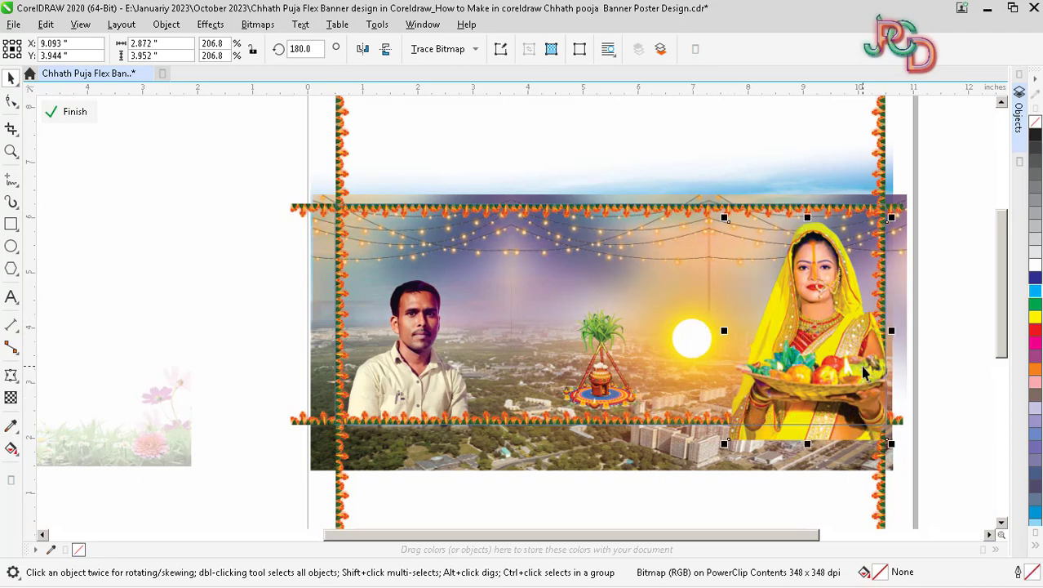
left_click(641, 423)
key("shift+Page_Up")
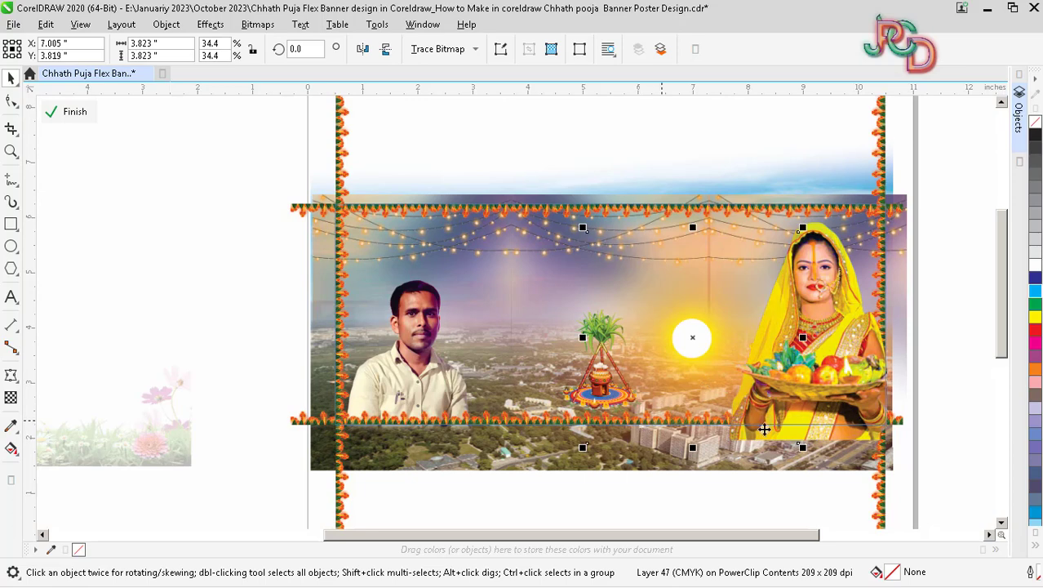
left_click(877, 288)
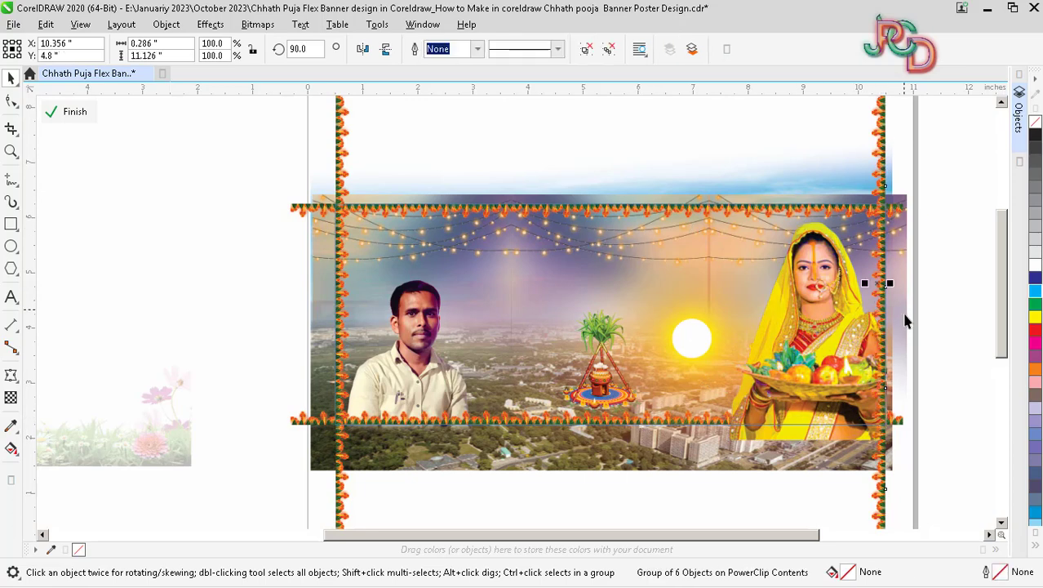
left_click(598, 371)
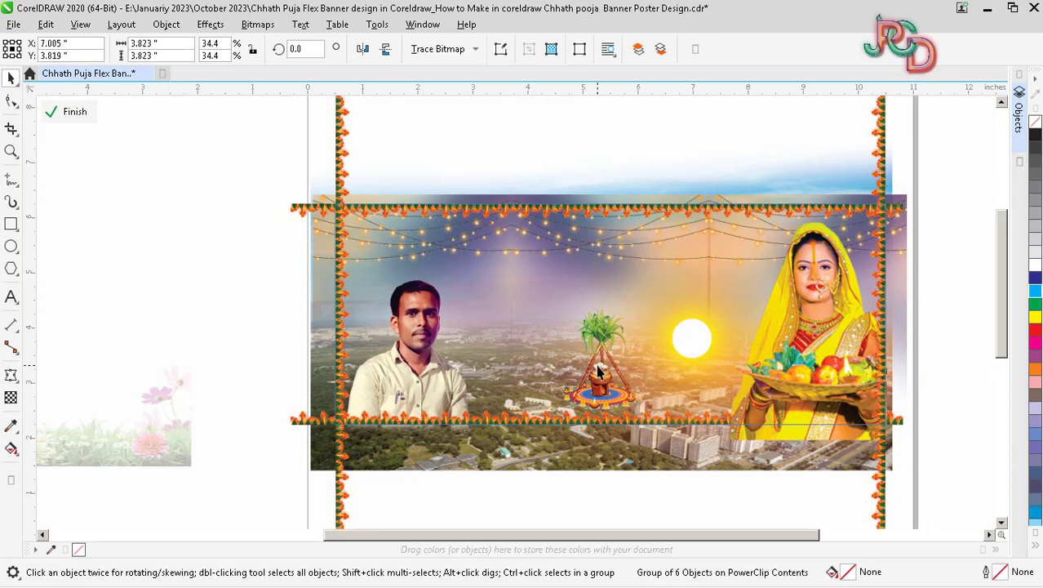
left_click(562, 403)
Finish editing the PowerClip and check the banner with the larger, repositioned sun
left_click(911, 406, "ctrl")
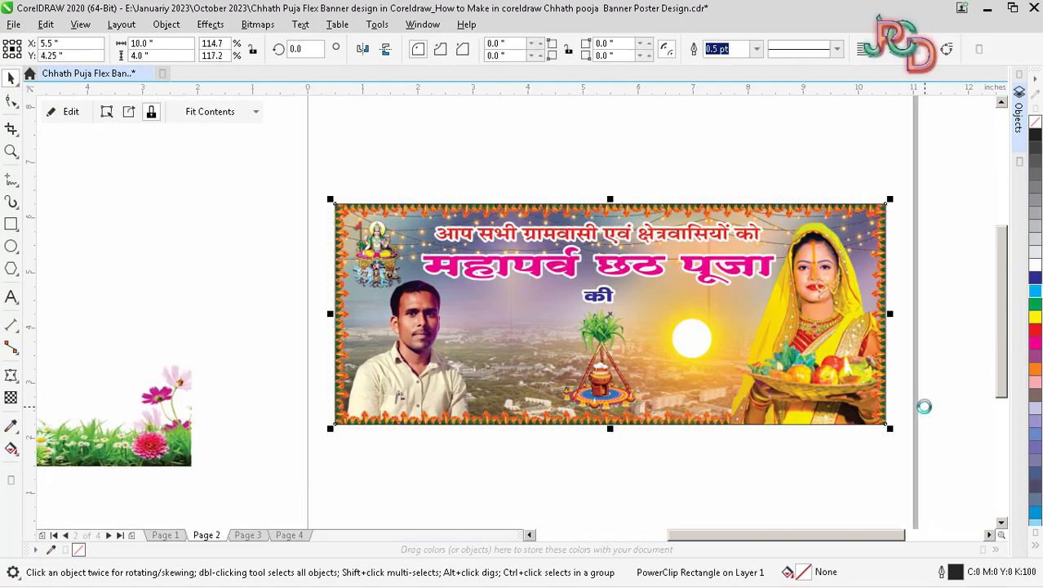
left_click(916, 406)
scroll(636, 372, "up", 1)
left_click(611, 367)
scroll(613, 366, "down", 1)
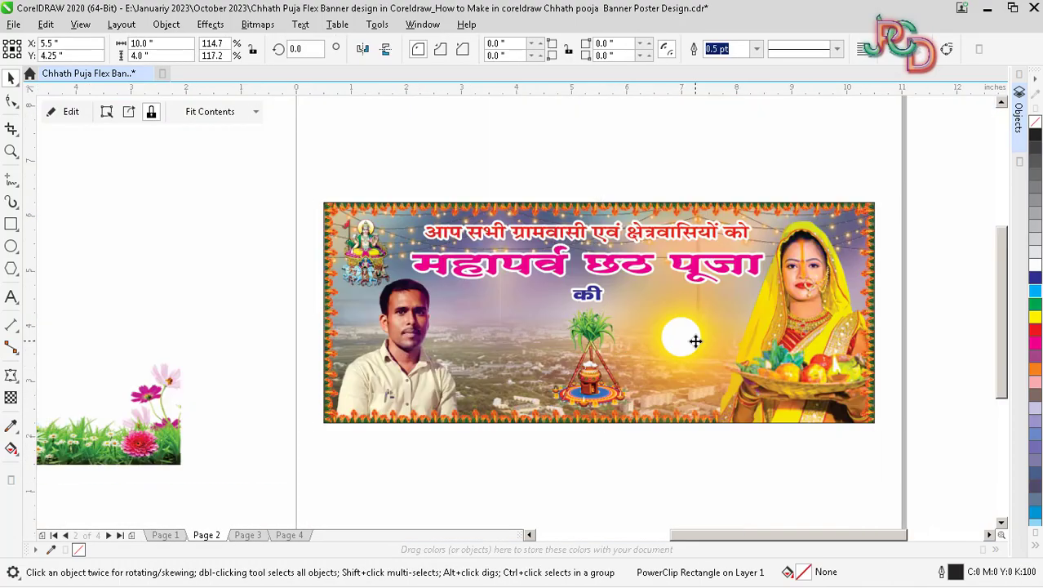
Select all the banner's objects and examine the complete layout up close
left_click(694, 342)
scroll(634, 300, "down", 1)
left_click(811, 338)
scroll(606, 338, "down", 1)
scroll(606, 343, "up", 2)
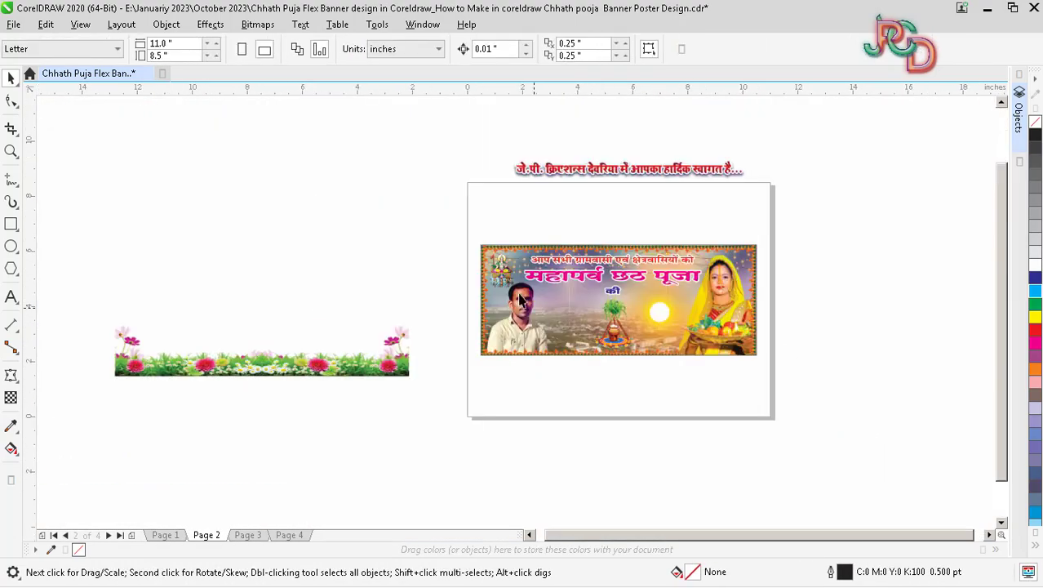
left_click_drag(736, 366, 788, 395)
key("shift+F2")
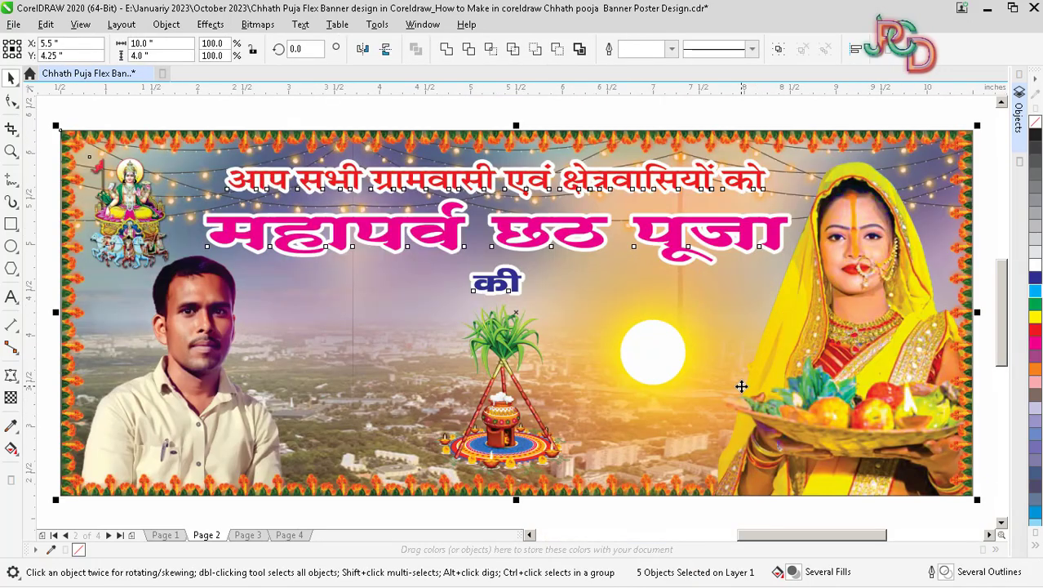
scroll(741, 386, "down", 1)
scroll(741, 386, "up", 1)
scroll(740, 381, "down", 1)
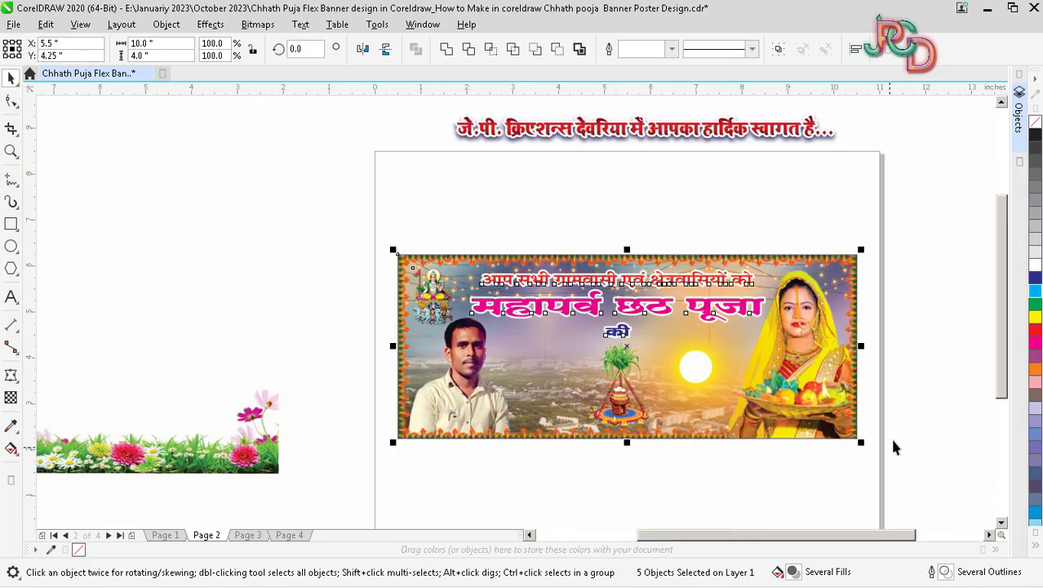
Within the PowerClip, reduce the sun glow to about 2.97 inches square, reposition it higher and slightly left, and finish editing
left_click(892, 440)
double_click(696, 369)
left_click(698, 372)
left_click_drag(697, 369, 696, 348)
left_click_drag(786, 256, 767, 273)
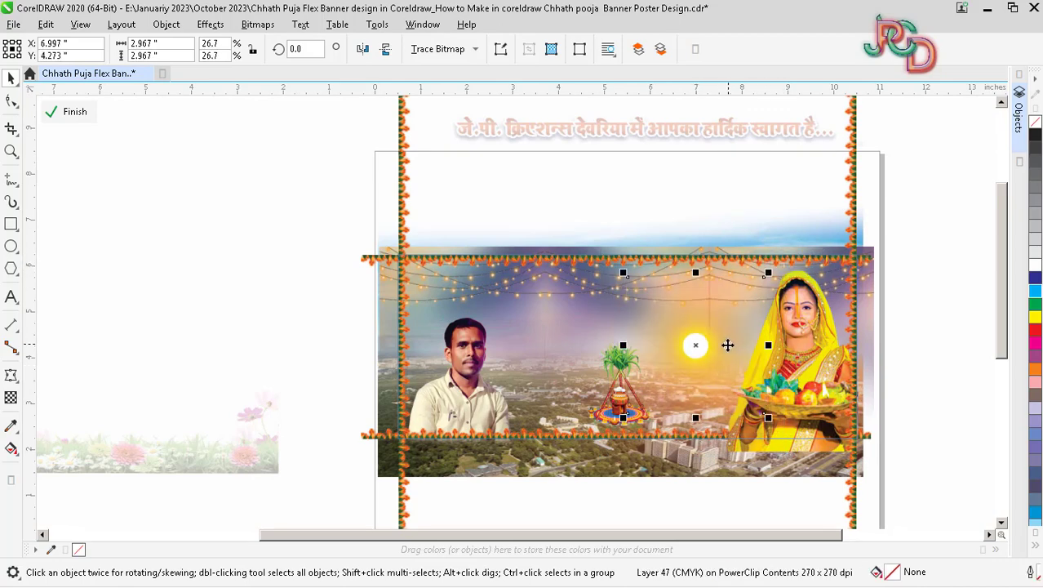
left_click_drag(704, 346, 692, 345)
left_click(926, 381, "ctrl")
left_click(925, 381)
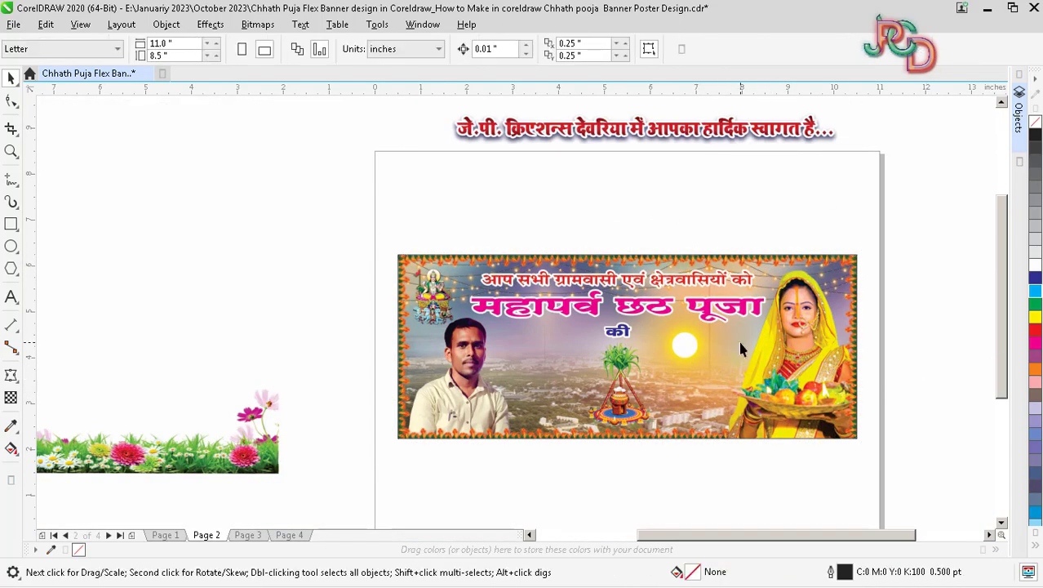
Place the flower-and-grass strip inside the banner's PowerClip along the lower edge and reduce its height to about 1.58 inches
scroll(740, 341, "down", 1)
scroll(701, 365, "up", 1)
scroll(445, 376, "down", 1)
left_click_drag(332, 411, 659, 409)
scroll(468, 427, "up", 2)
key("ctrl+x")
left_click(560, 347, "ctrl")
key("ctrl+v")
scroll(521, 439, "down", 1)
scroll(565, 409, "up", 2)
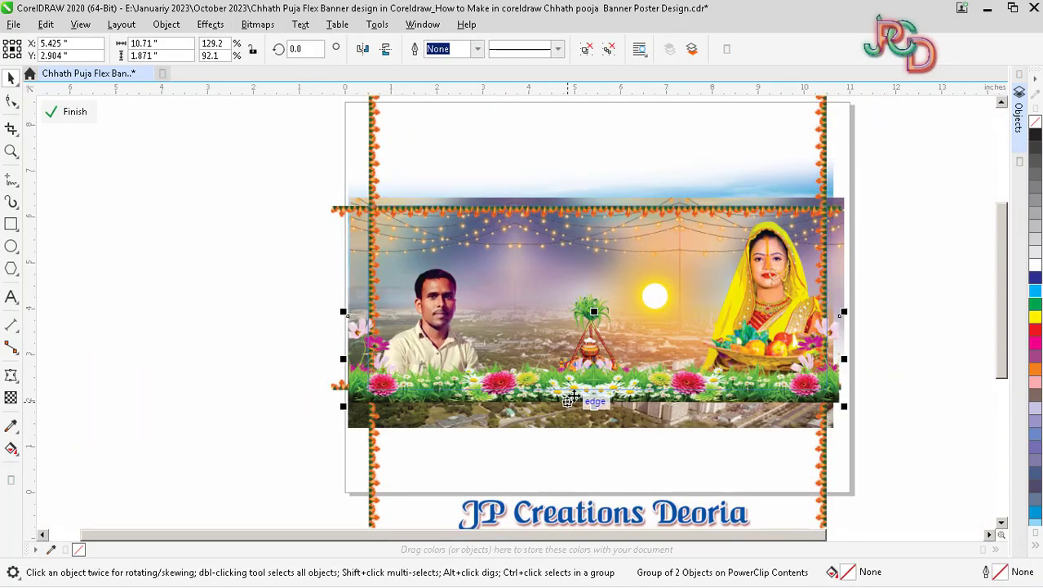
left_click_drag(610, 308, 612, 325)
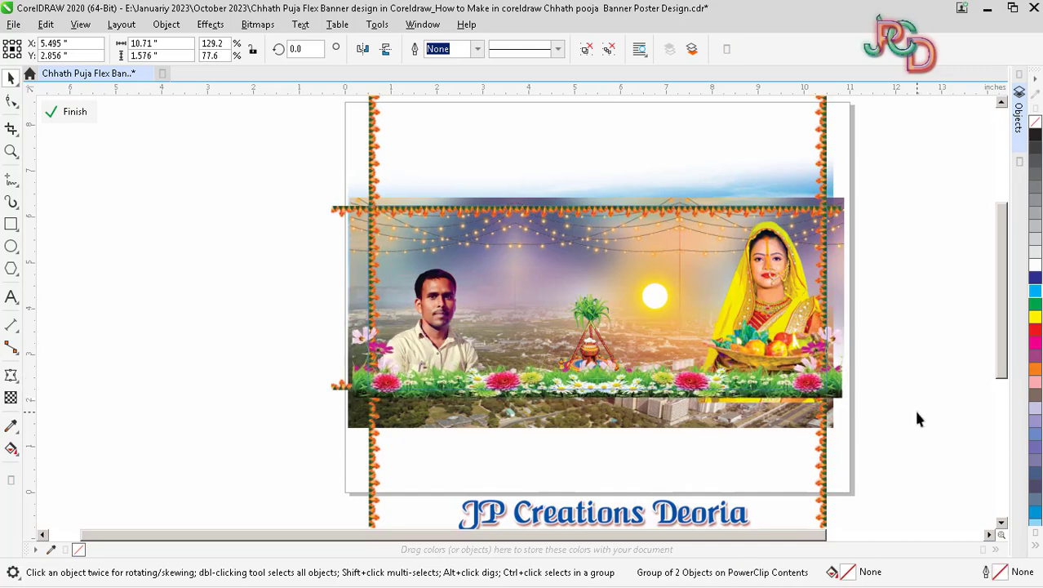
Bring the sugarcane-and-pot image in front of the flowers, enlarge it to about 2.8 inches square, raise it slightly, and finish the PowerClip edit
left_click(595, 311)
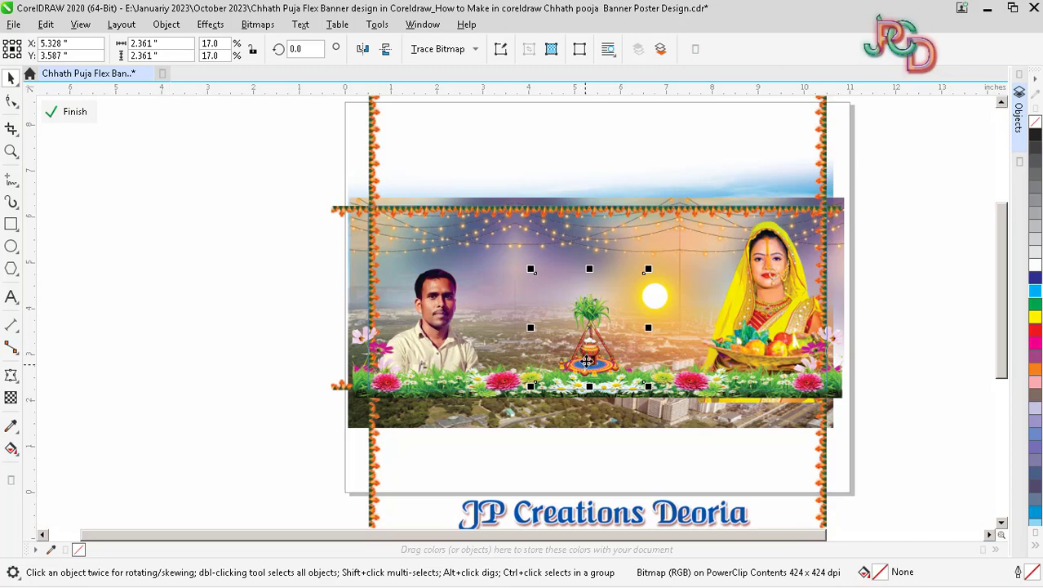
left_click_drag(586, 360, 605, 359)
left_click_drag(656, 390, 665, 402)
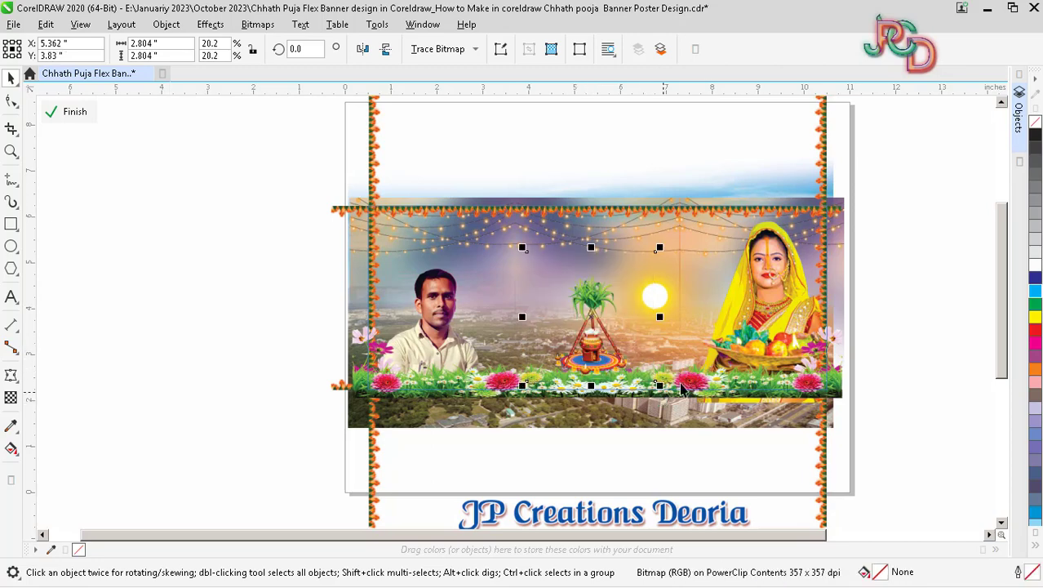
key("Up")
key("Up")
key("Up")
key("Up")
key("Up")
key("Up")
key("Up")
key("Up")
key("Up")
key("Up")
left_click(866, 348, "ctrl")
scroll(613, 339, "up", 1)
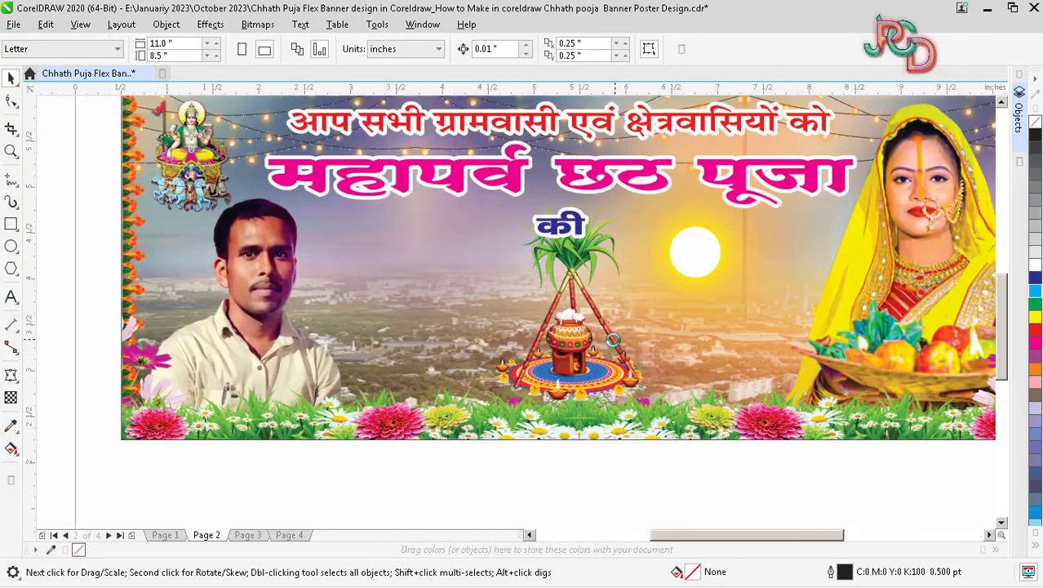
Move the word "की" left to about X 4.14 inches, and slightly enlarge and recentre the sugarcane-and-pot image within the PowerClip
left_click_drag(578, 235, 472, 235)
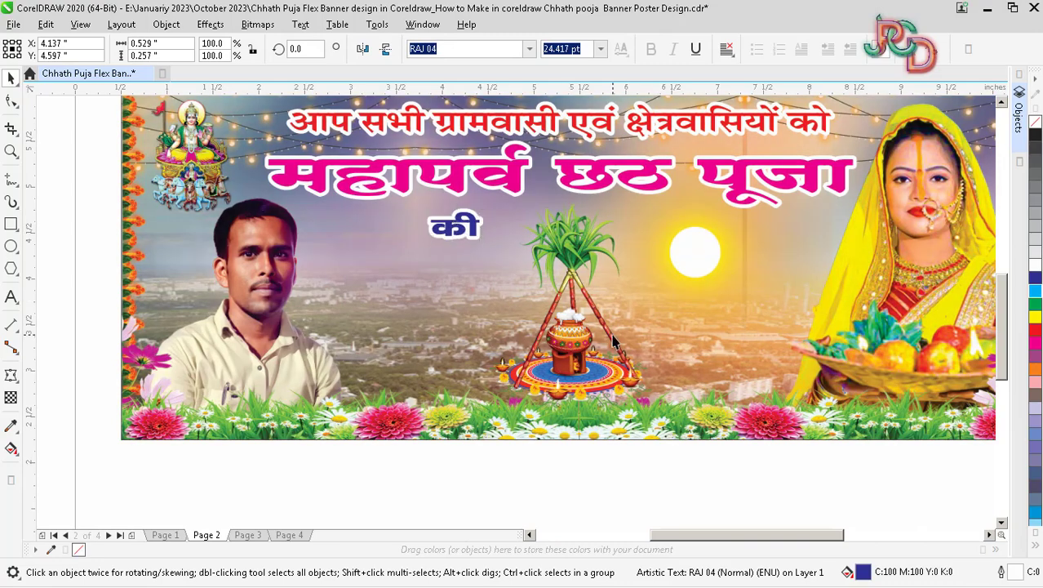
double_click(586, 335)
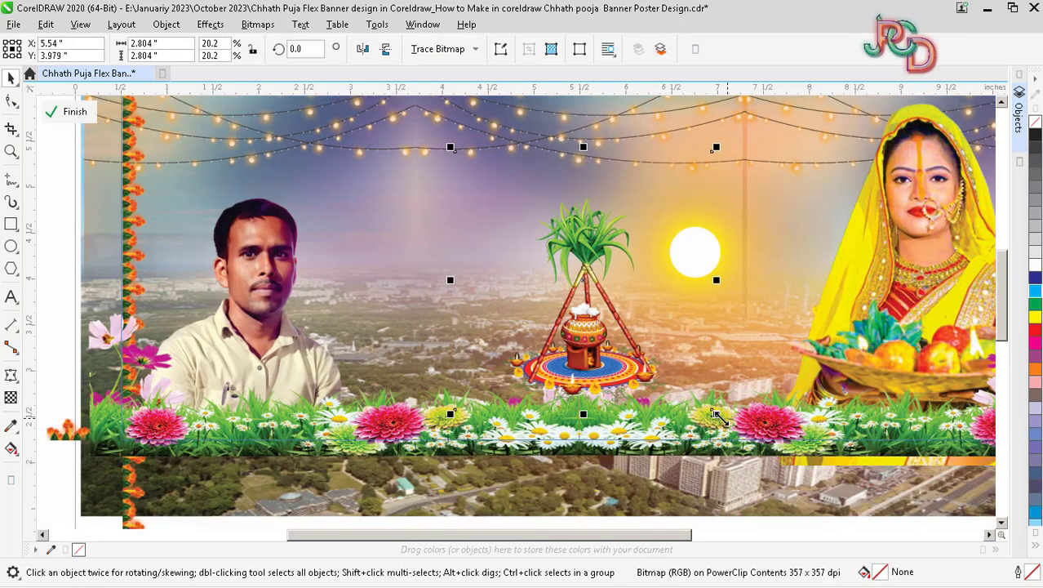
left_click_drag(721, 418, 728, 426)
key("Left")
key("Left")
key("Left")
key("Left")
key("Left")
key("Left")
key("Left")
scroll(596, 372, "down", 1)
left_click(857, 448, "ctrl")
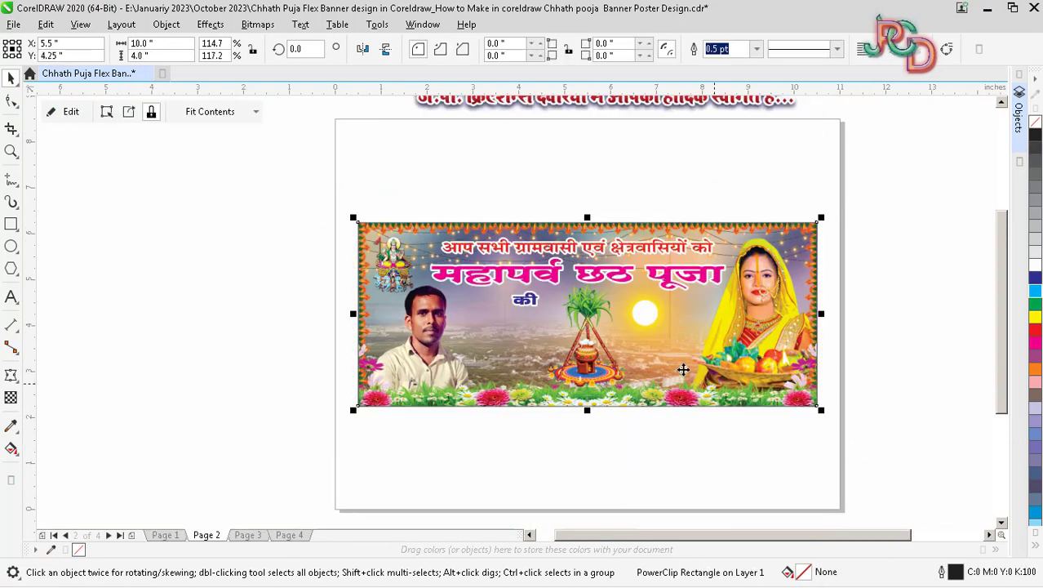
Check the banner up close and select its red top text line
scroll(610, 327, "up", 3)
scroll(610, 328, "down", 3)
left_click(601, 248)
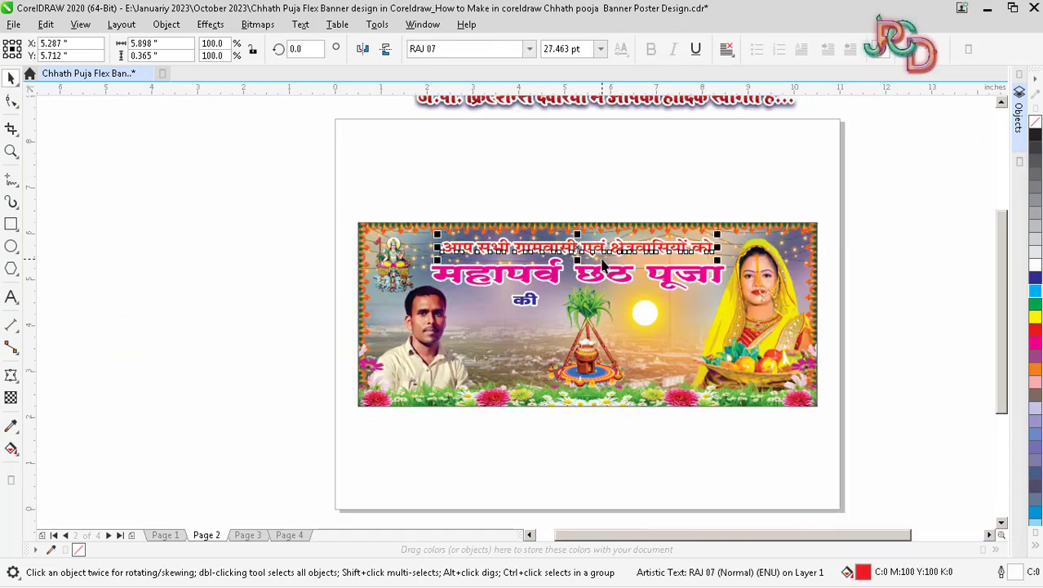
Narrow the महापर्व छठ पूजा heading to about 5.98 in wide and nudge the red line above it slightly right
scroll(597, 253, "up", 3)
left_click(783, 284)
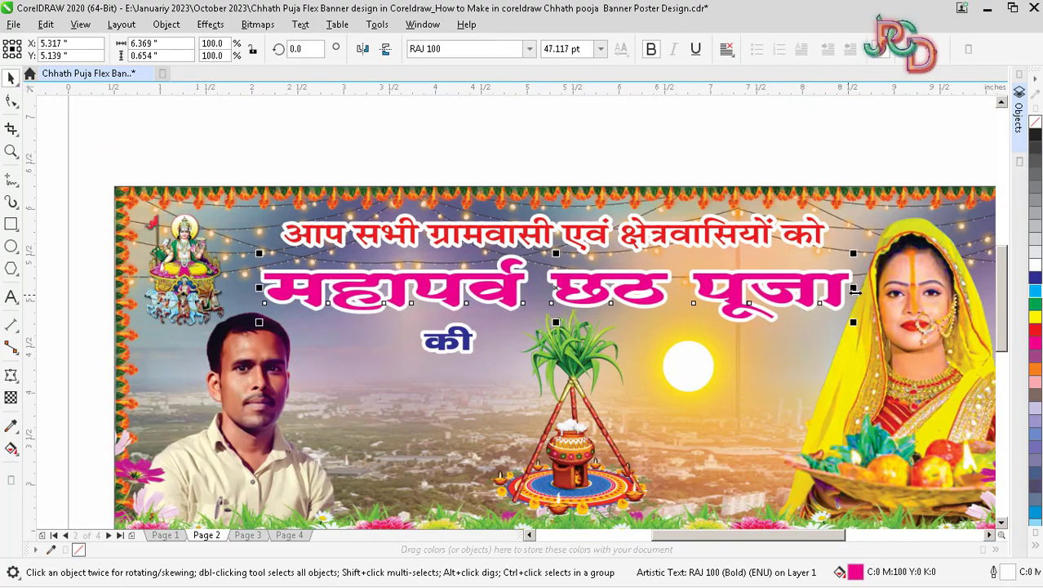
left_click_drag(845, 294, 835, 294)
left_click(645, 240)
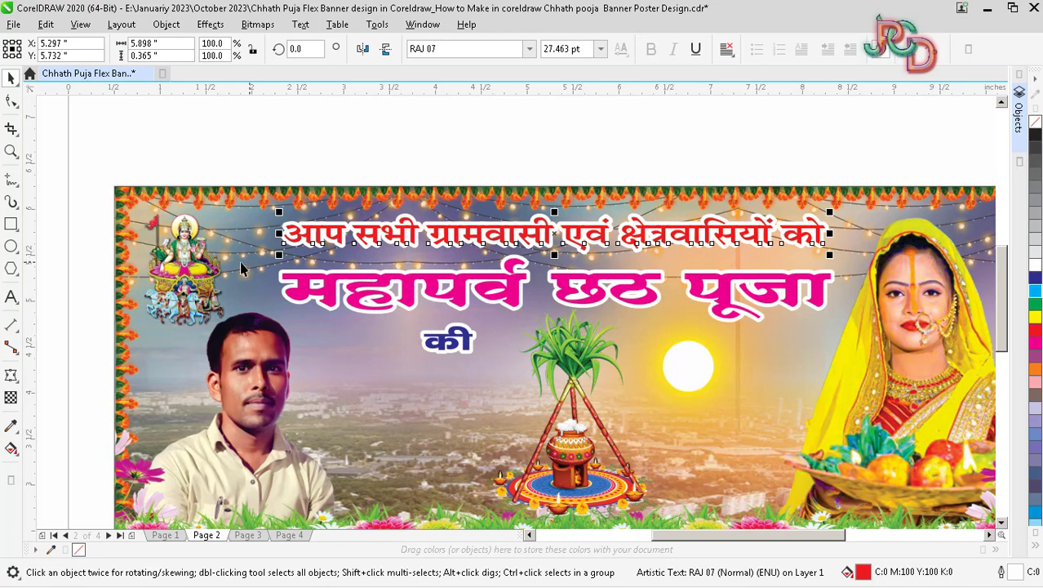
Examine the whole banner layout and the welcome line above the page up close
left_click(209, 269)
left_click(231, 269)
scroll(519, 266, "down", 1)
left_click_drag(252, 183, 804, 437)
scroll(679, 388, "down", 1)
key("shift+F2")
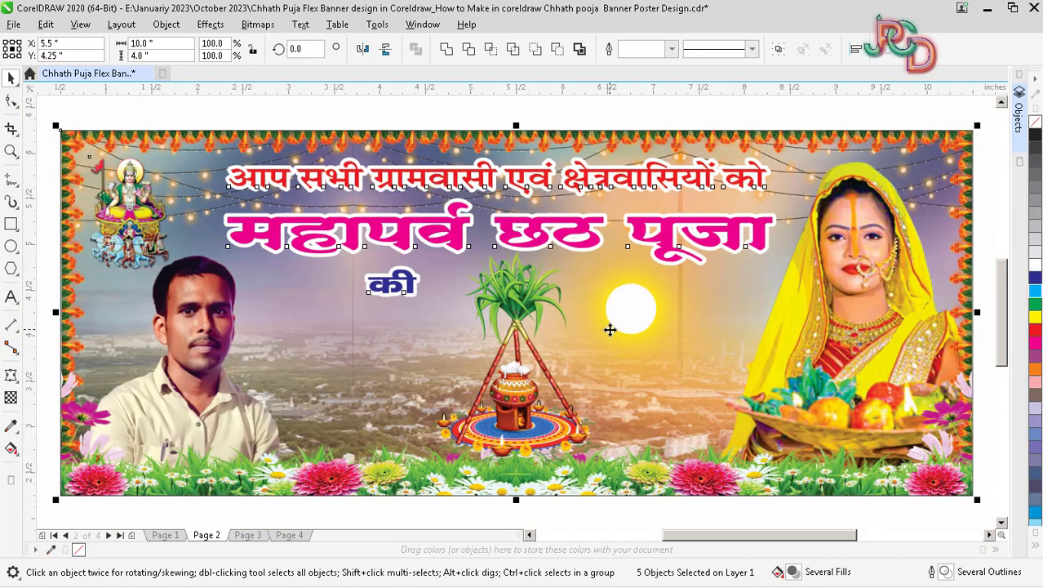
scroll(610, 328, "down", 2)
left_click(641, 417)
scroll(642, 416, "down", 2)
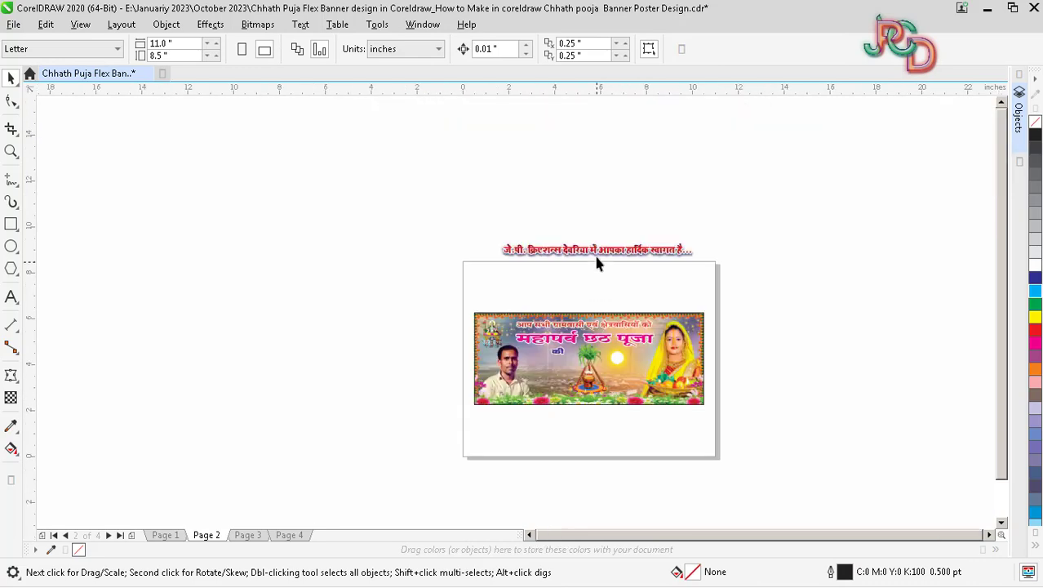
left_click(595, 263)
scroll(596, 267, "up", 3)
scroll(596, 250, "up", 1)
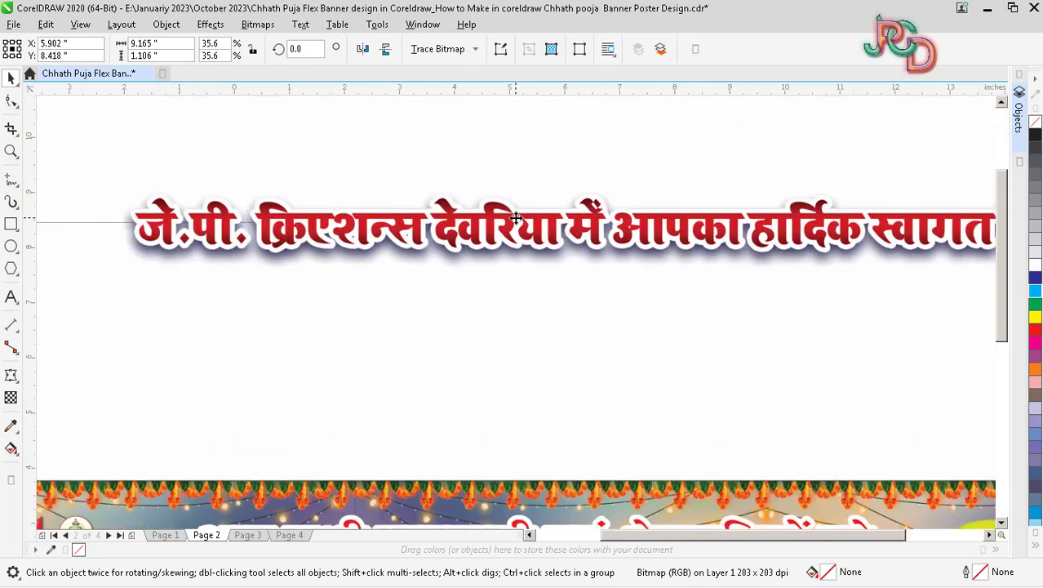
Cut the JP Creations Deoria lettering out of the banner's PowerClip contents and paste it outside the frame
scroll(516, 218, "down", 5)
left_click(367, 261)
double_click(465, 350)
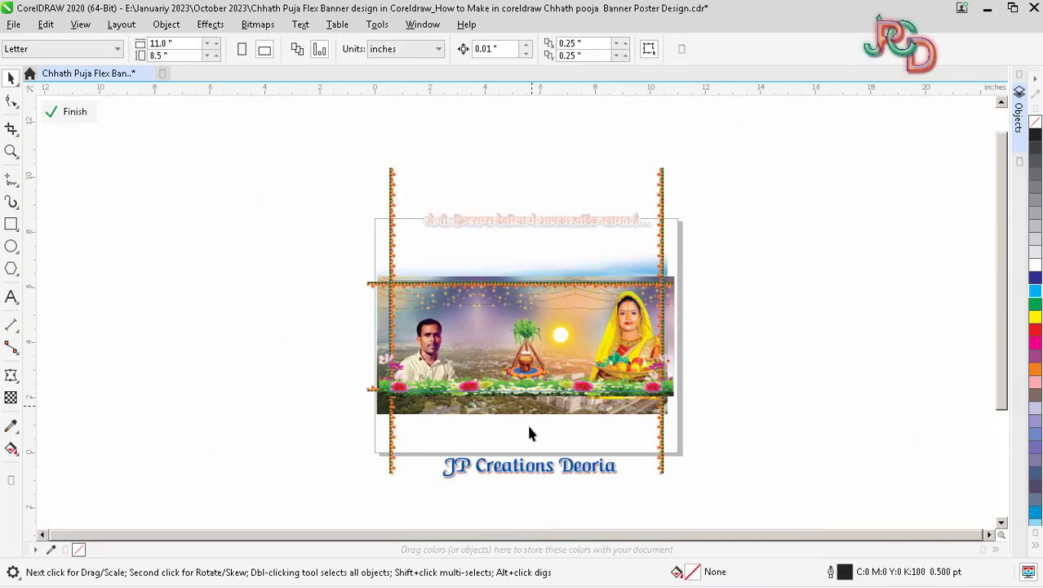
left_click(508, 470)
key("ctrl+x")
left_click(696, 465, "ctrl")
key("ctrl+v")
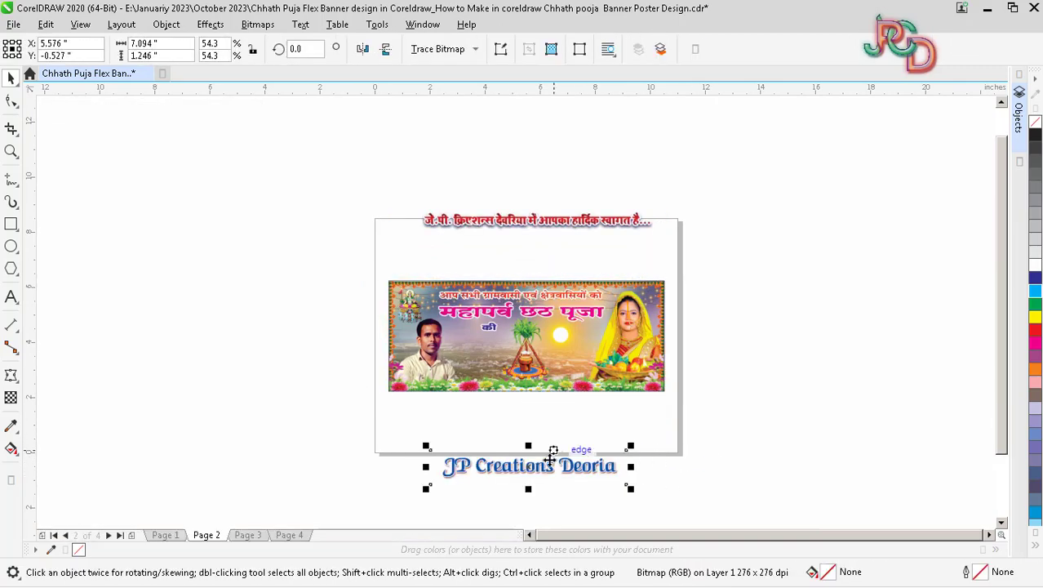
Move the JP Creations Deoria lettering up onto the page, just below the banner
left_click_drag(551, 459, 548, 424)
scroll(516, 373, "up", 2)
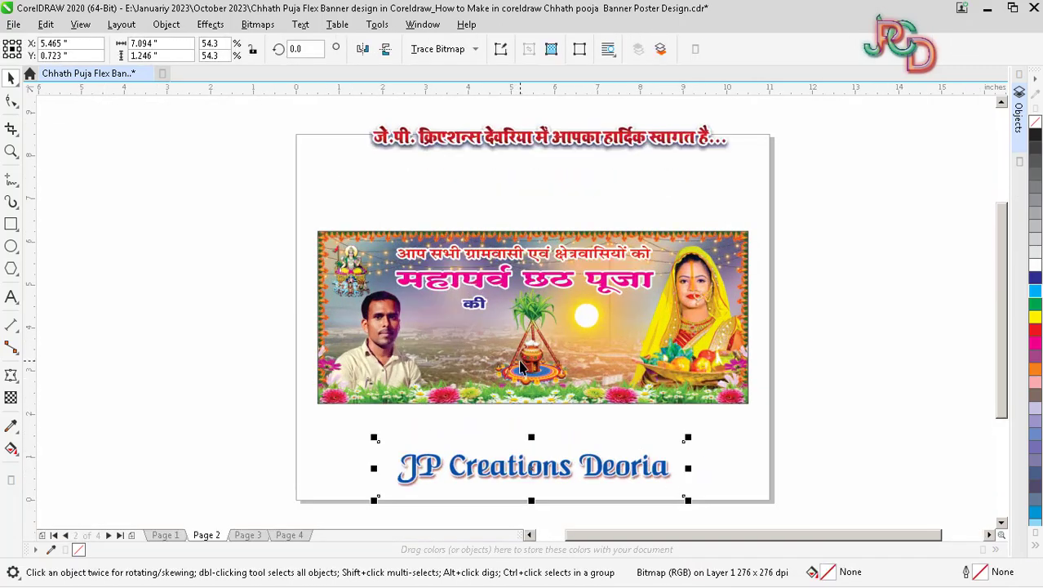
scroll(520, 367, "up", 1)
scroll(522, 367, "up", 1)
key("Escape")
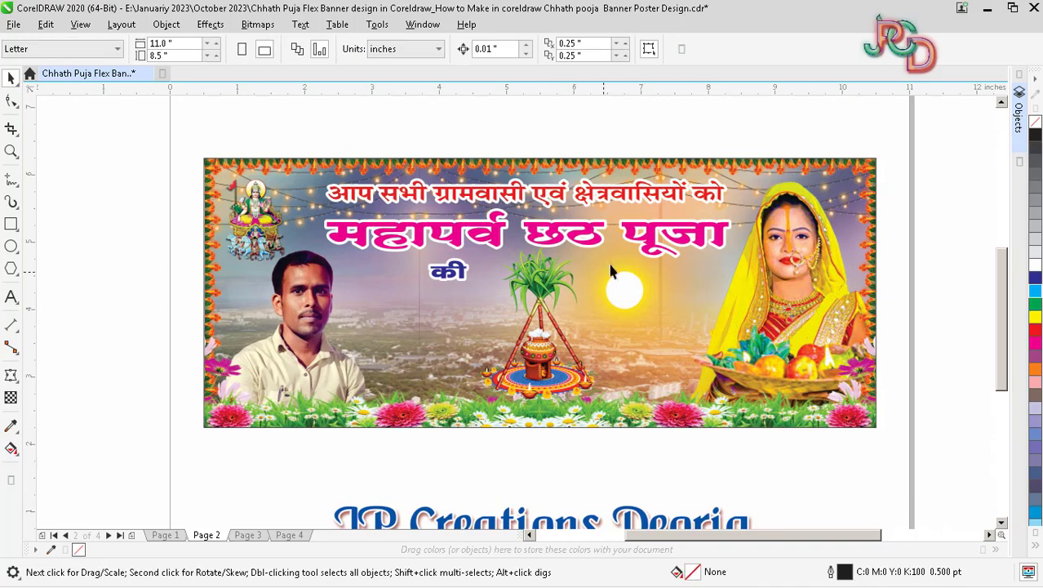
Duplicate the महापर्व छठ पूजा heading below की and narrow the copy to about 3.03 in wide
left_click(556, 234)
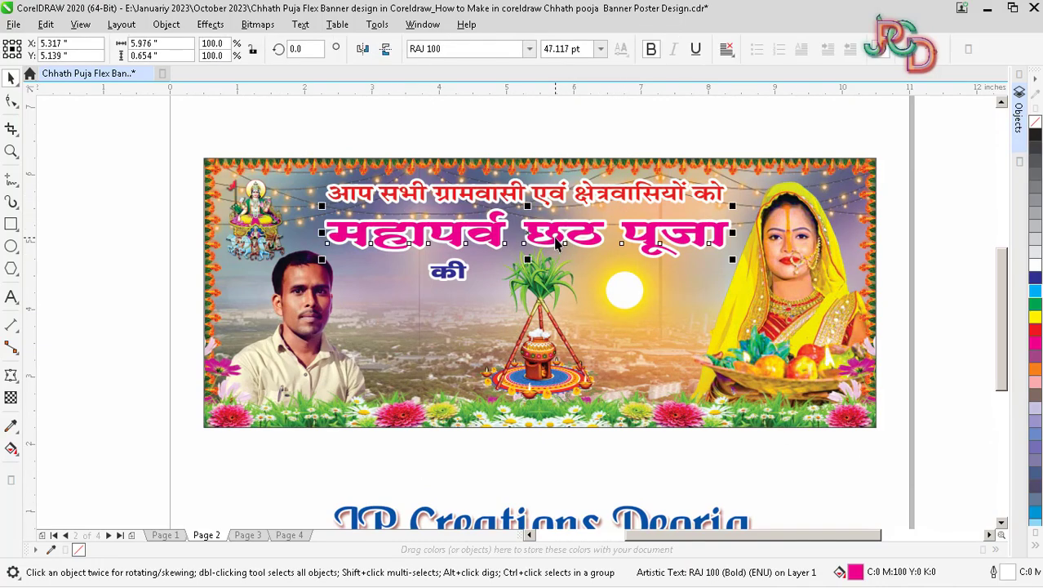
left_click_drag(560, 232, 584, 313)
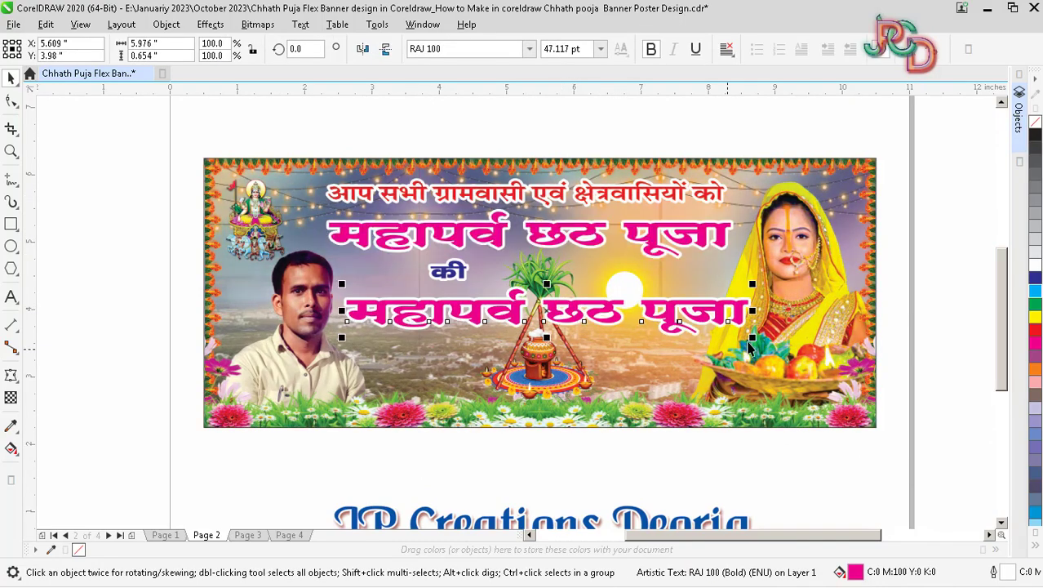
left_click_drag(753, 311, 551, 320)
Replace the copied heading's text with हार्दिक शुभकामनाएं
scroll(454, 307, "up", 2)
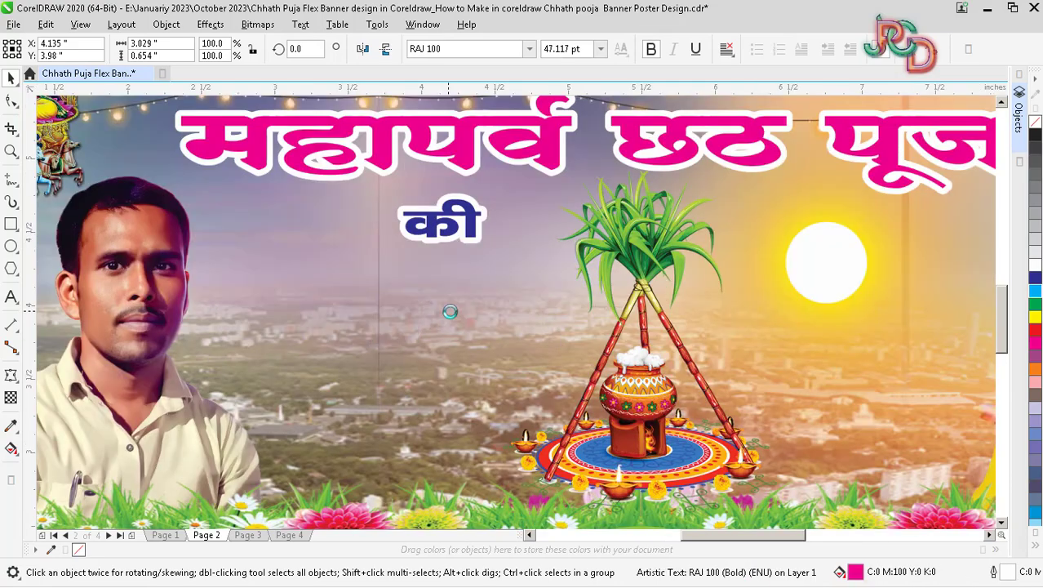
double_click(459, 331)
key("ctrl+a")
type("ही")
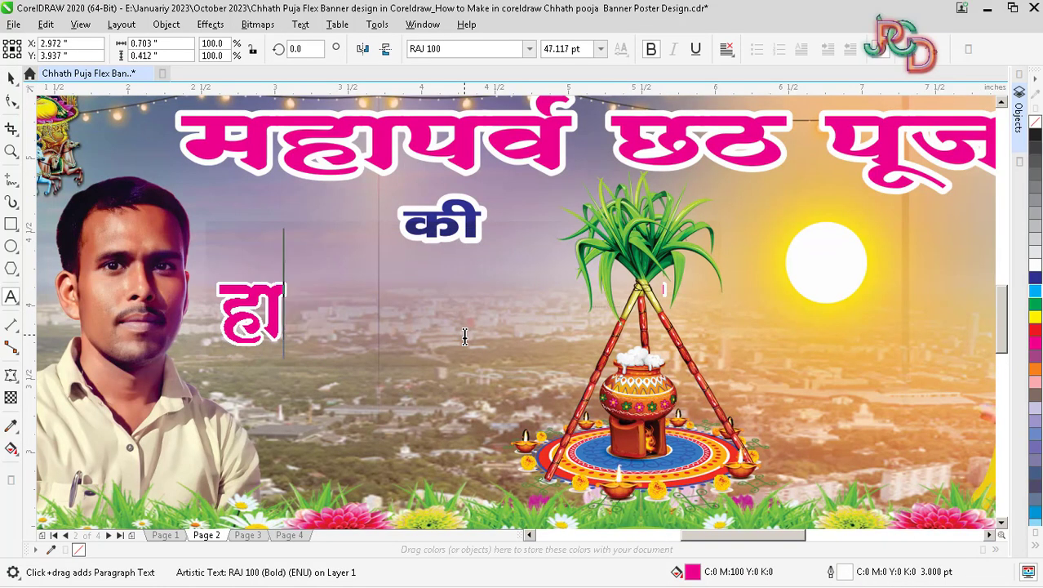
type("कद")
key("BackSpace")
key("BackSpace")
type("दर्क")
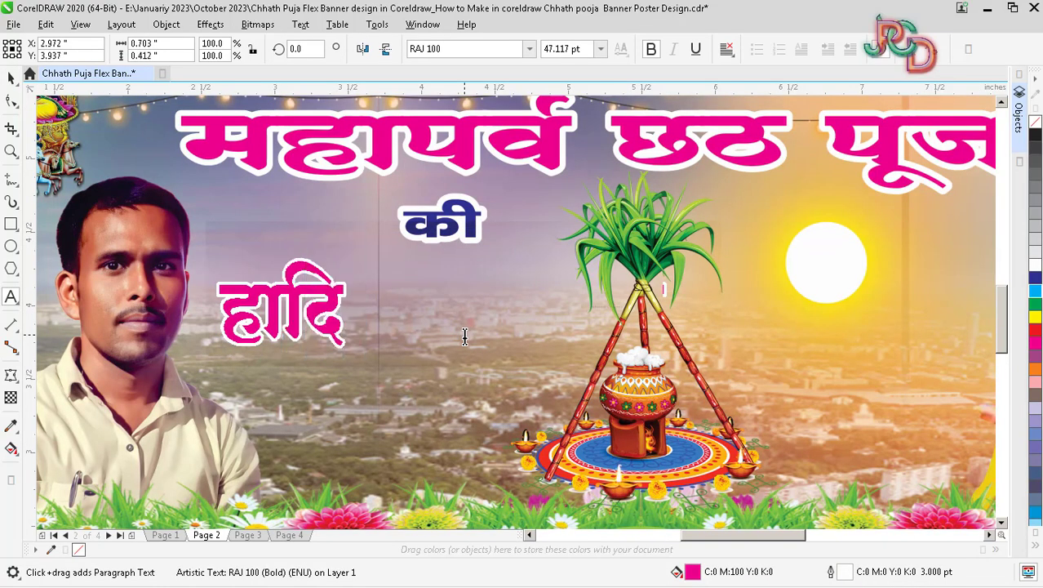
type(" शु")
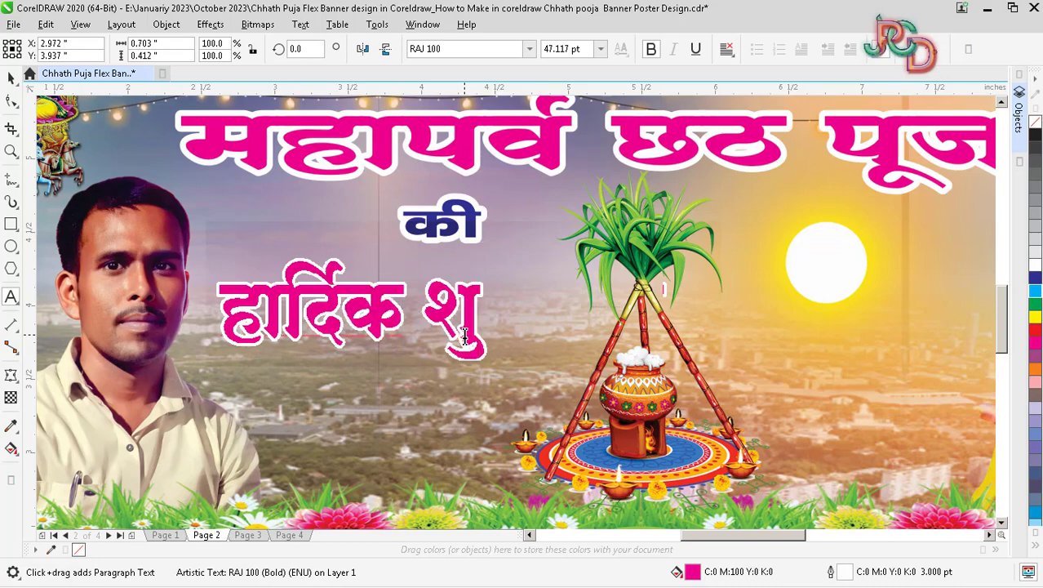
type("भकामन")
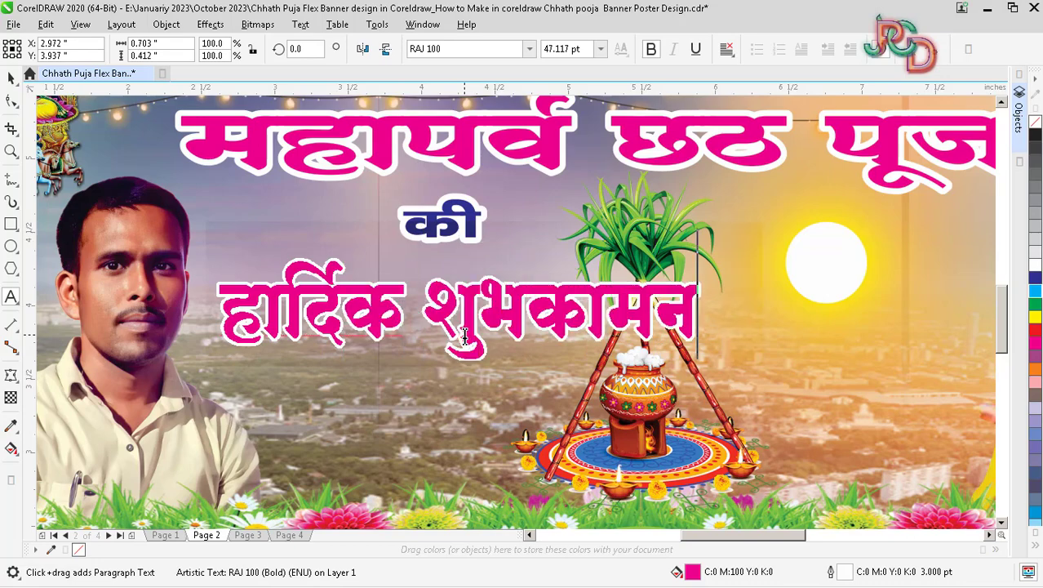
type("ाएं")
Break the greeting into two lines after हार्दिक and set its font to RAJ 10
left_click_drag(431, 329, 413, 324)
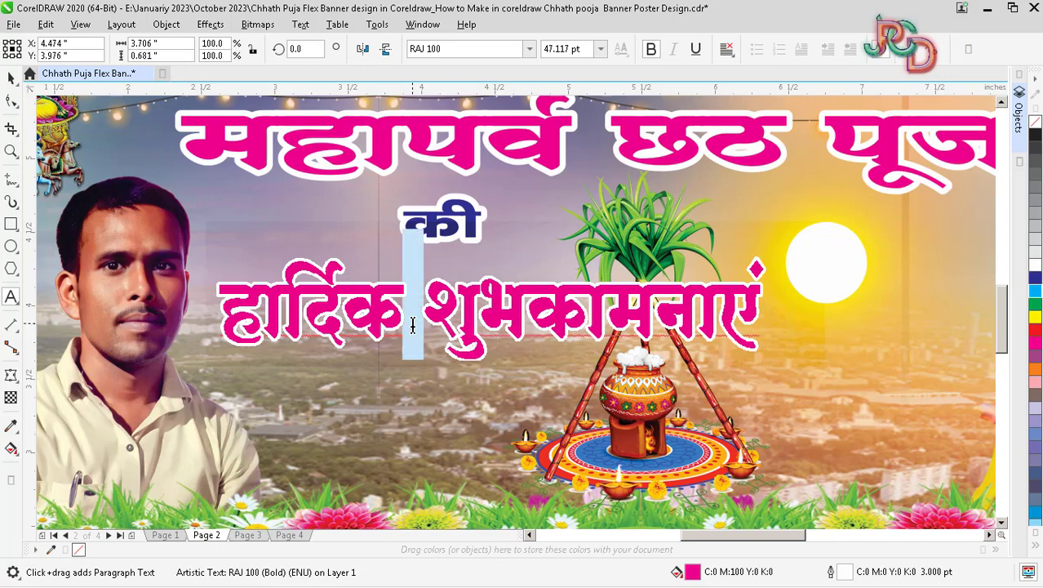
key("Return")
scroll(421, 362, "down", 1)
key("ctrl+space")
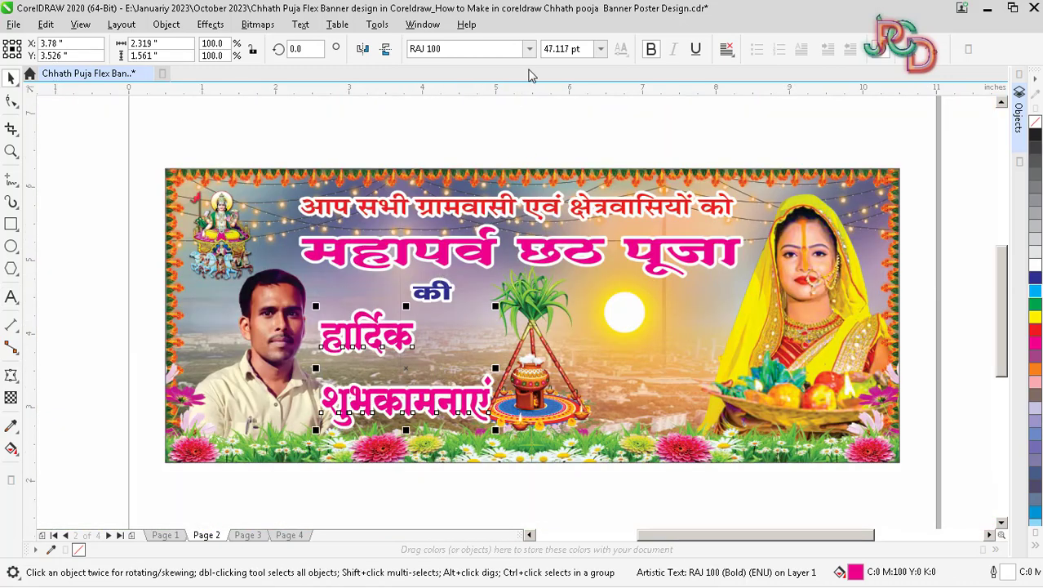
left_click(529, 48)
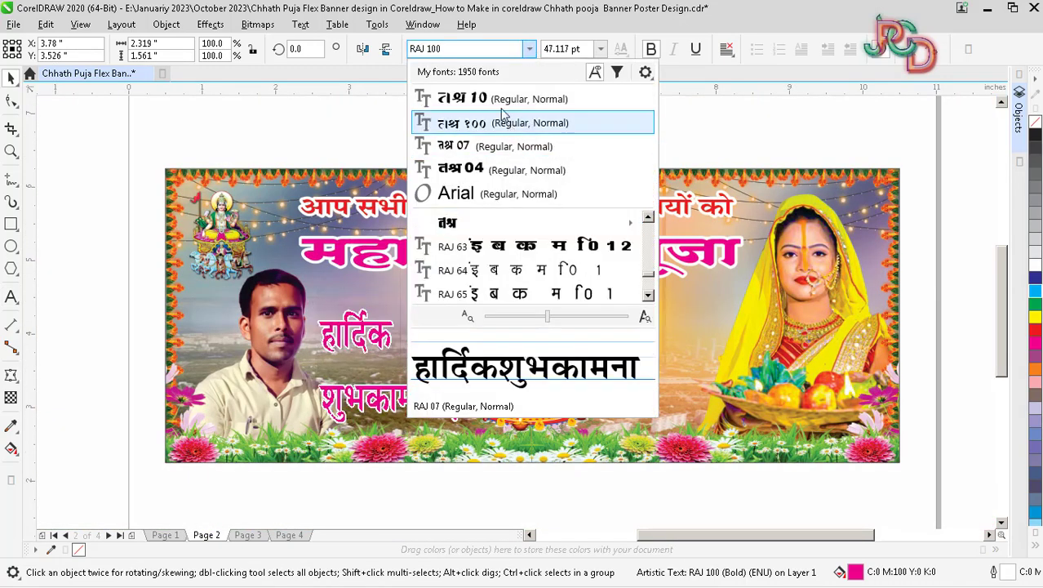
left_click(522, 121)
Move the two-line greeting slightly up, closer to की, and centre-align its lines
left_click_drag(403, 387, 410, 377)
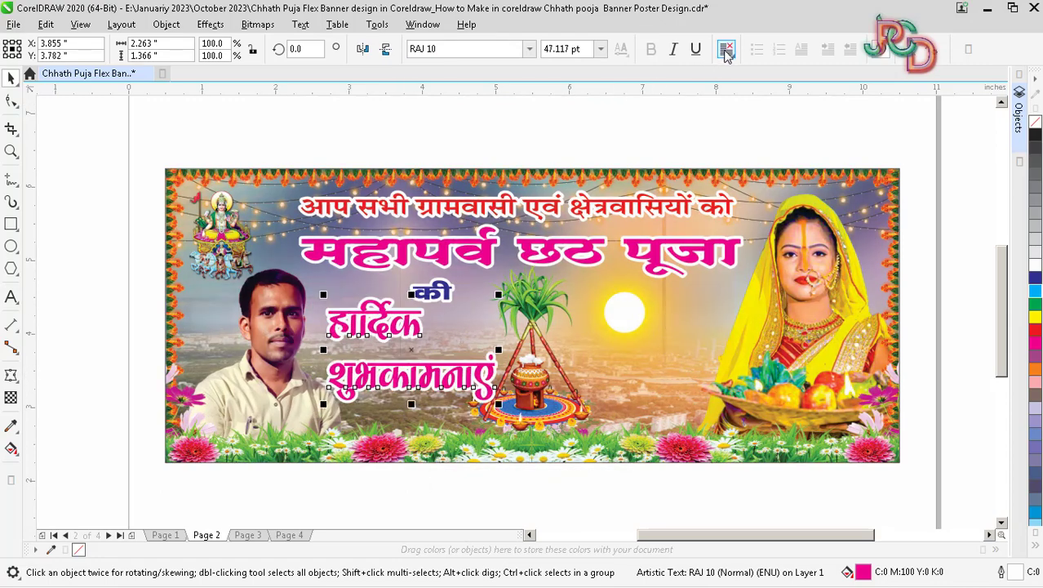
left_click(726, 54)
left_click(758, 103)
scroll(447, 314, "down", 1)
scroll(427, 346, "up", 1)
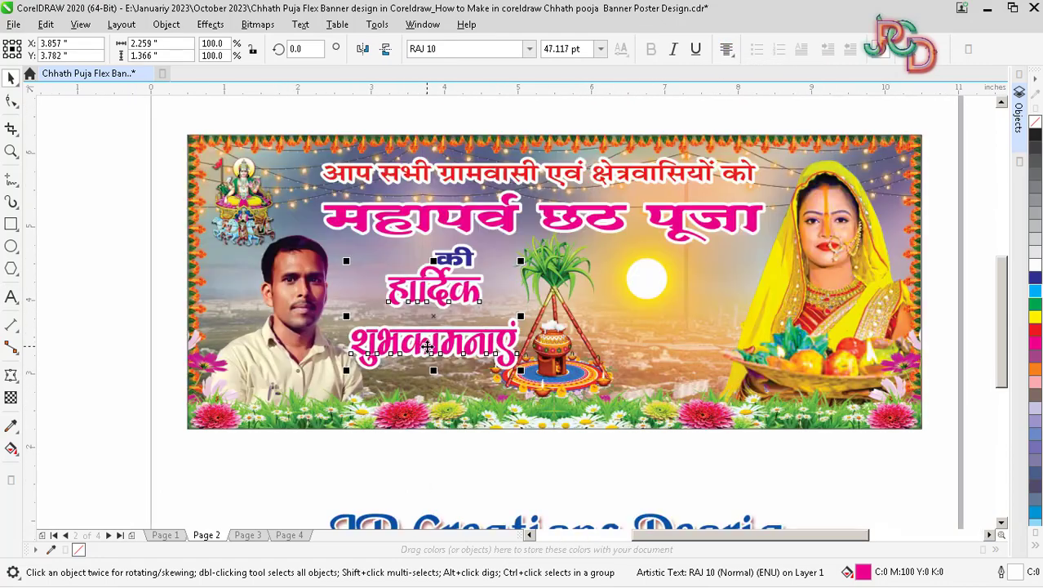
left_click(889, 442)
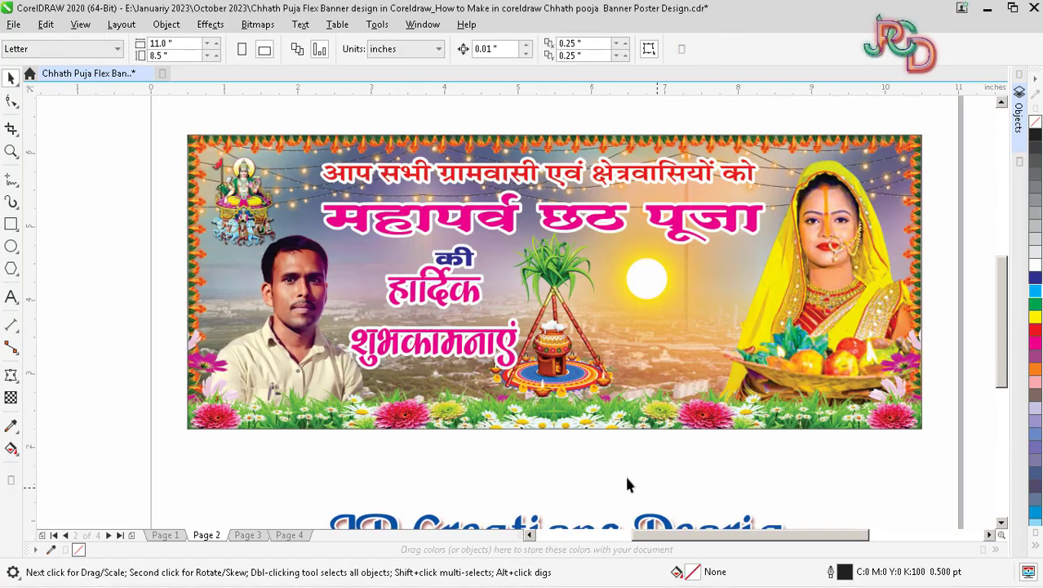
Tighten the line spacing between हार्दिक and शुभकामनाएं with the Shape tool
left_click(439, 347)
scroll(435, 312, "up", 1)
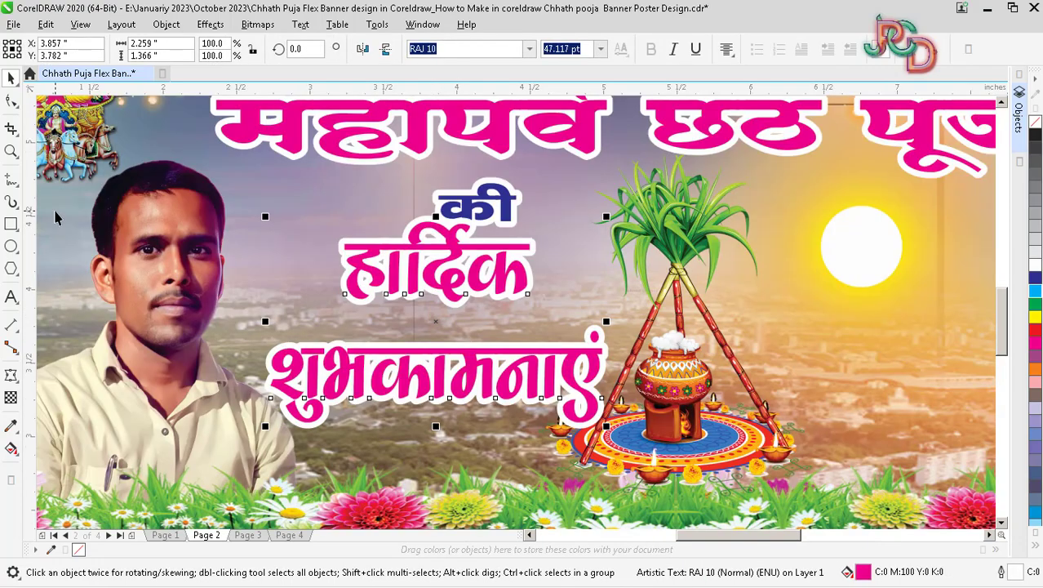
left_click(11, 100)
left_click_drag(269, 431, 270, 390)
key("space")
Centre the banner's PowerClip frame on the page
left_click(491, 412)
scroll(491, 411, "down", 2)
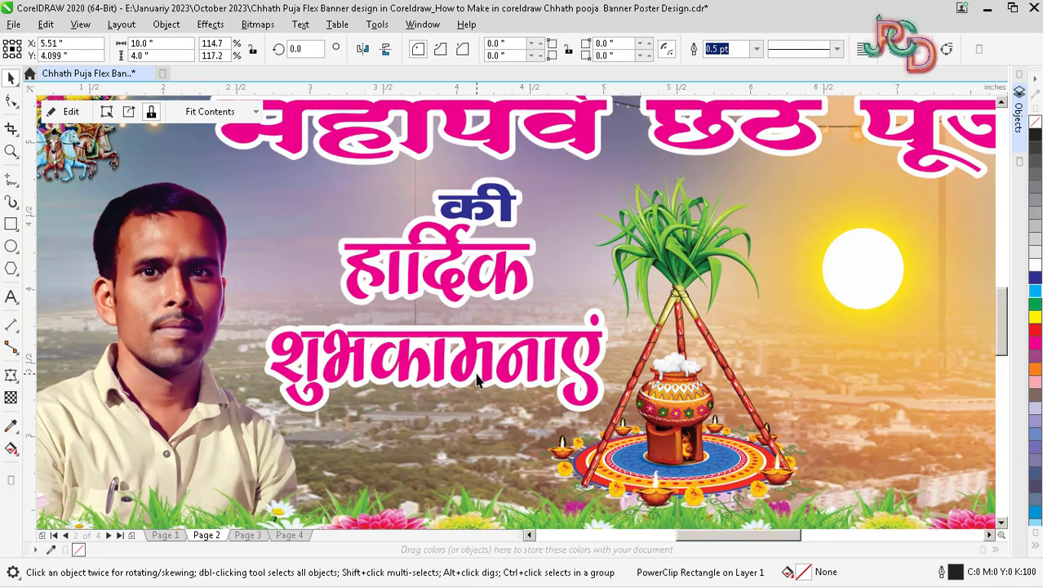
key("p")
left_click(131, 222)
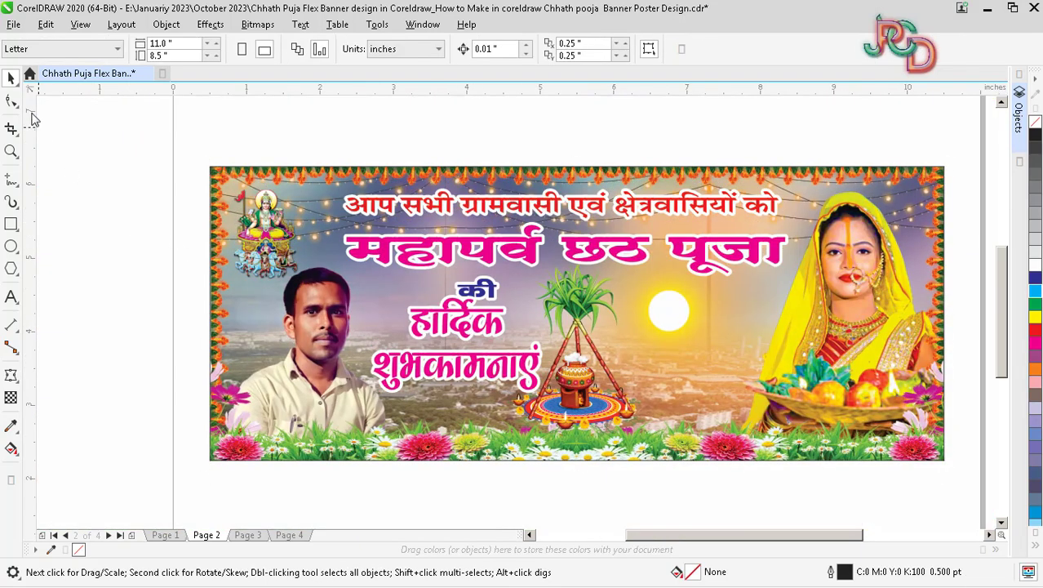
Shrink the two-line greeting to about 2.01 by 0.94 in and place it below की, beside the man's portrait
left_click(479, 357)
left_click_drag(480, 365, 482, 381)
left_click_drag(547, 309, 529, 317)
left_click_drag(484, 377, 540, 351)
scroll(463, 367, "up", 2)
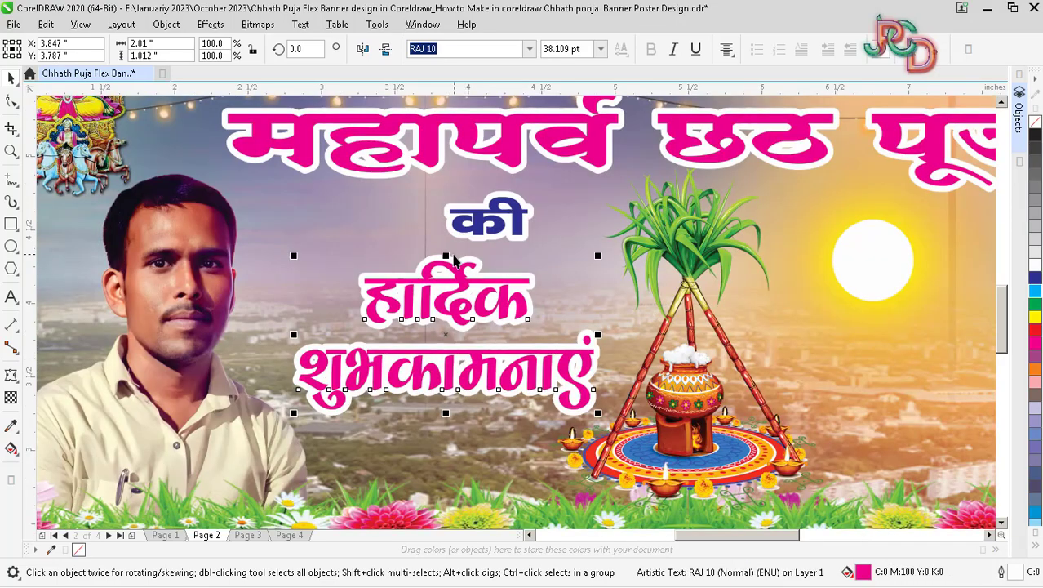
left_click_drag(454, 255, 454, 267)
scroll(463, 313, "down", 2)
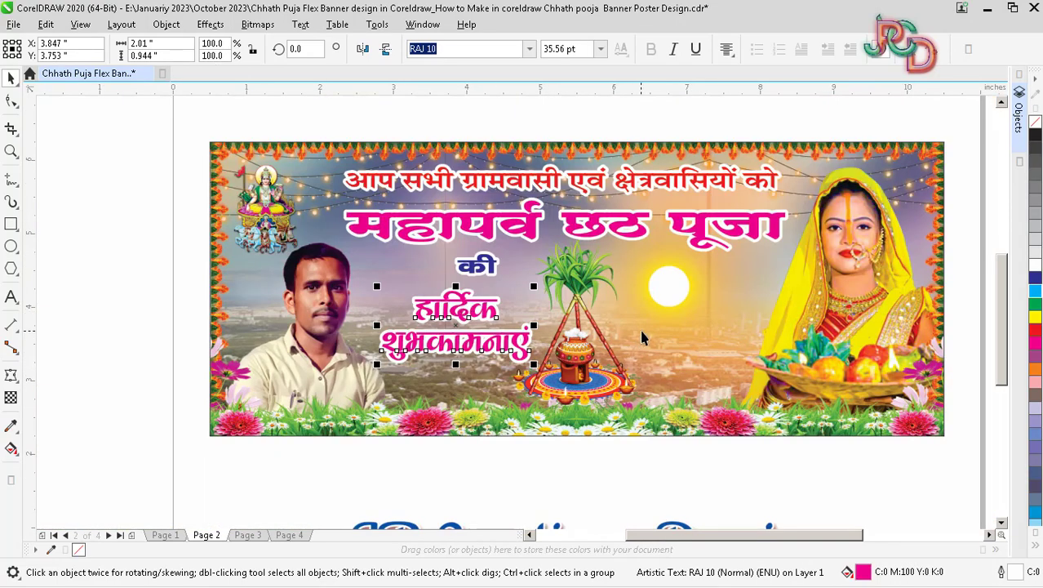
Stretch the red top line at both ends so it extends slightly past the magenta heading
left_click(585, 181)
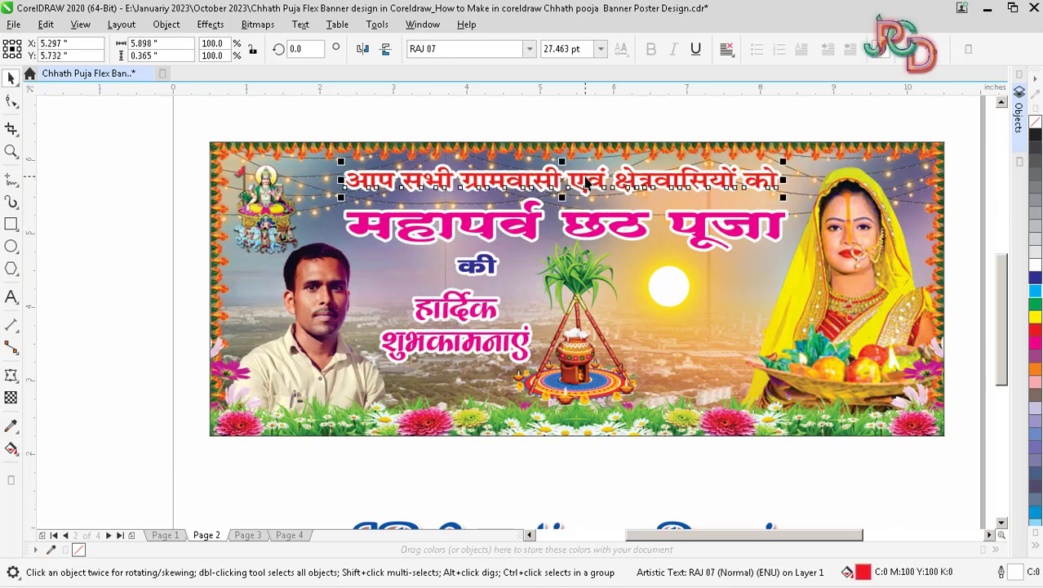
left_click_drag(341, 186, 313, 185)
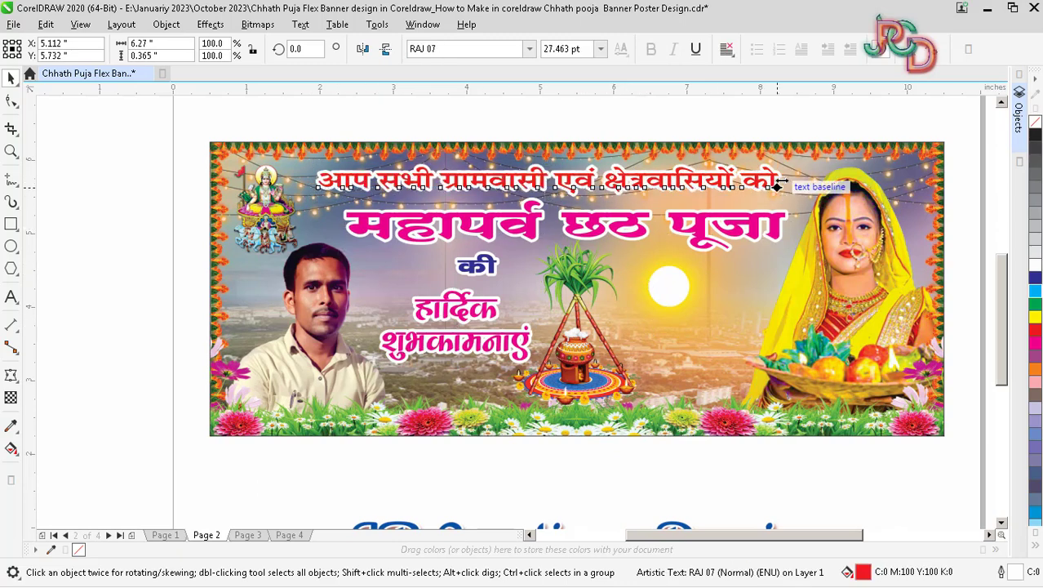
left_click_drag(778, 186, 790, 187)
Move the word की left so it sits above हार्दिक, and fill it with magenta
left_click(485, 283)
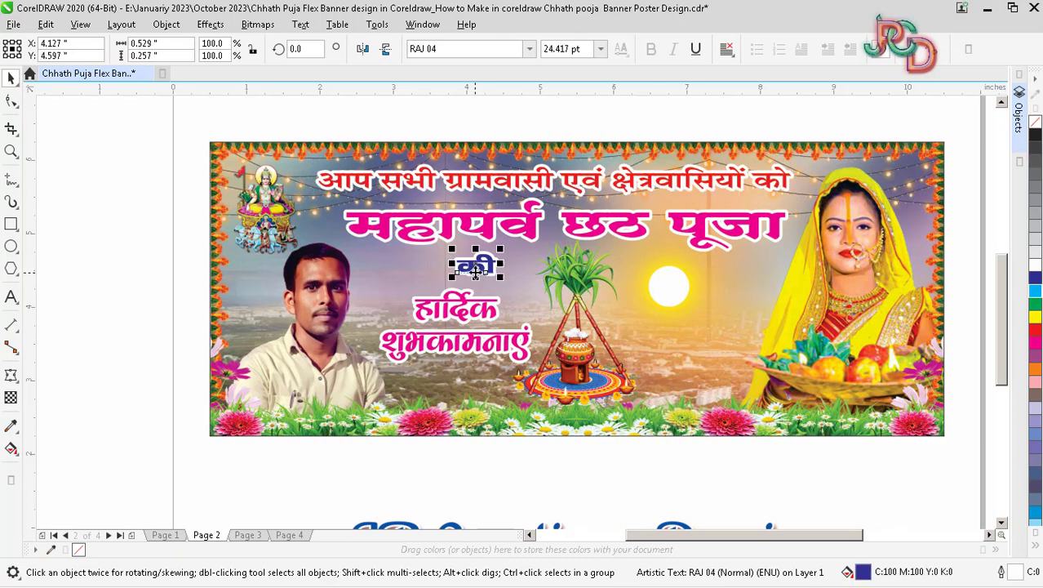
left_click_drag(486, 283, 469, 277)
left_click(1035, 342)
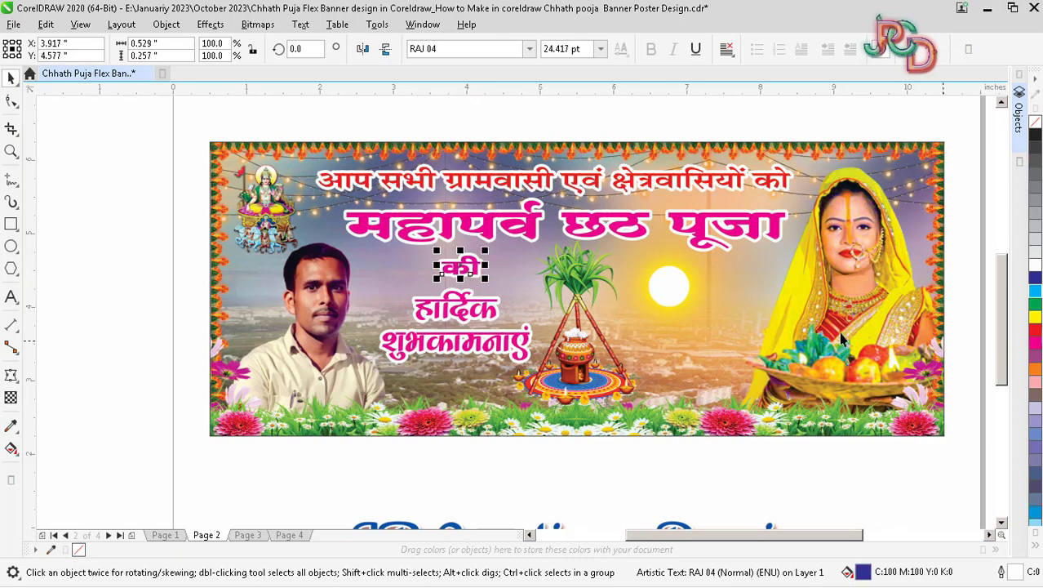
Nudge the महापर्व छठ पूजा heading slightly left and change the fill of की to green
left_click(642, 232)
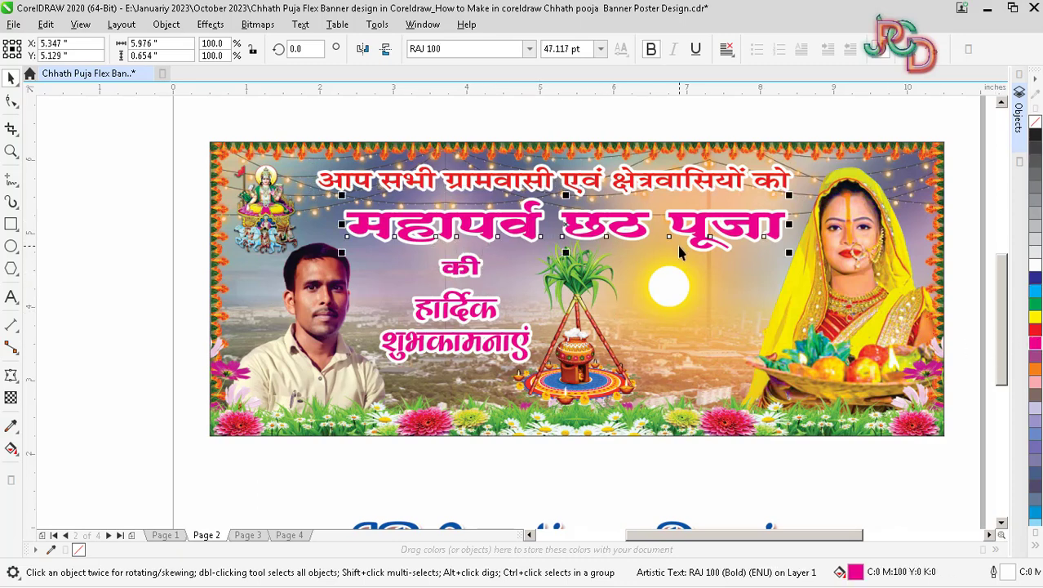
left_click(458, 267)
left_click(1035, 291)
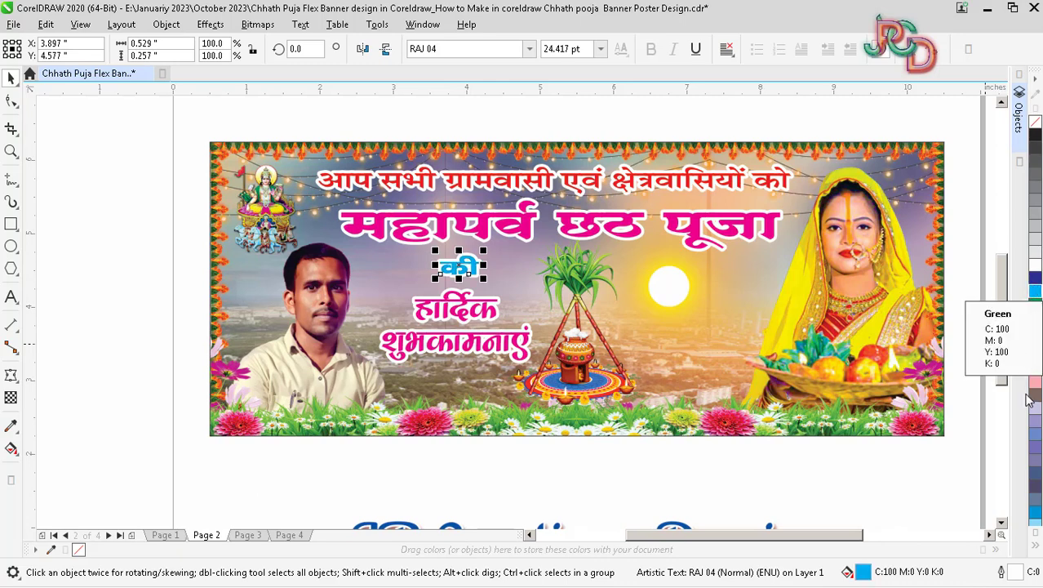
left_click(1035, 310)
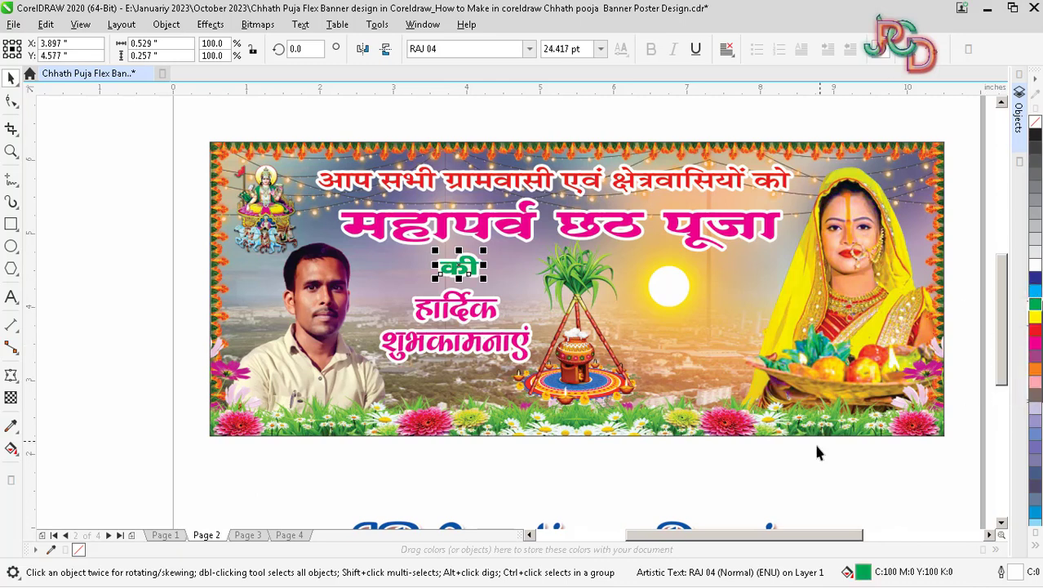
left_click(813, 441)
Nudge the two-line हार्दिक शुभकामनाएं text down 0.01 in
left_click(451, 340)
key("Down")
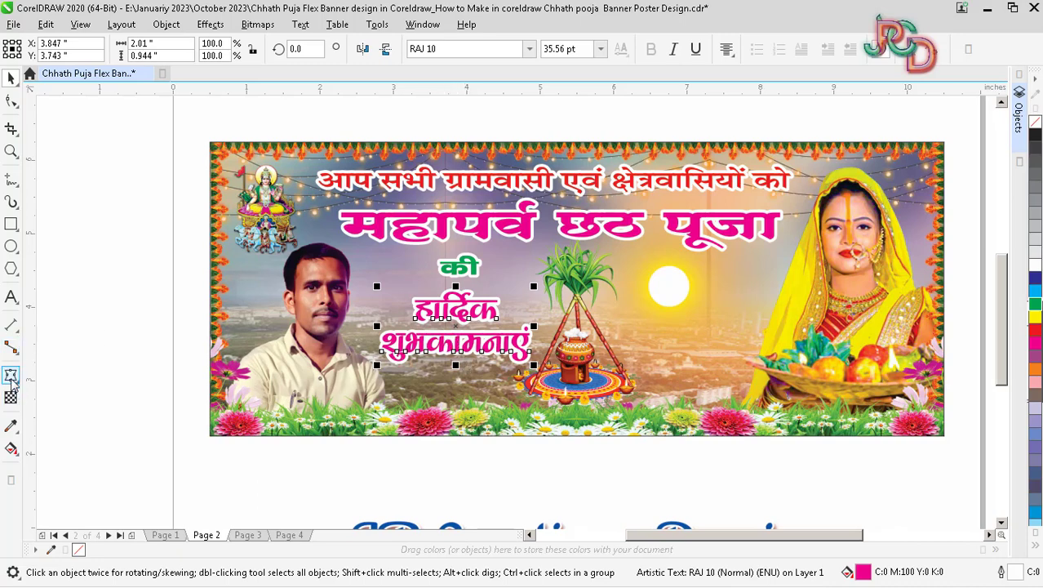
Apply a vertical fountain fill to the two-line हार्दिक शुभकामनाएं text and set its upper starting color to red
left_click(11, 448)
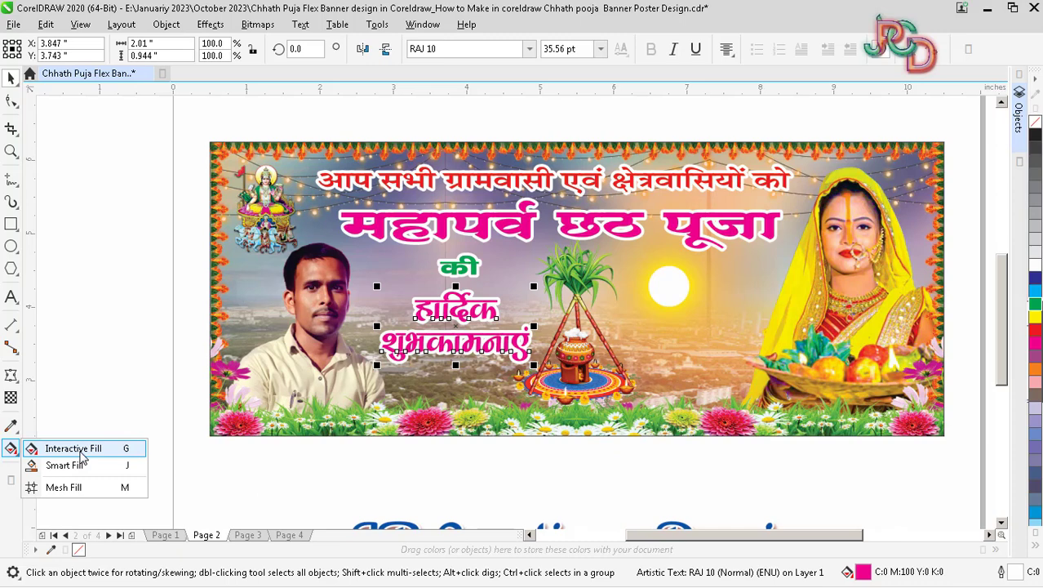
left_click(82, 457)
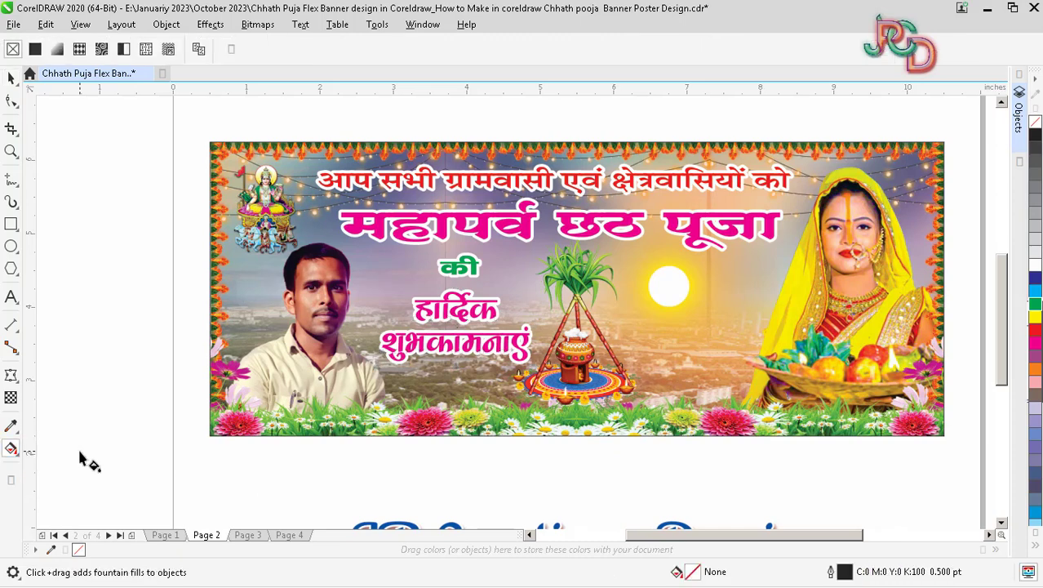
left_click(445, 345)
left_click_drag(450, 301, 452, 356)
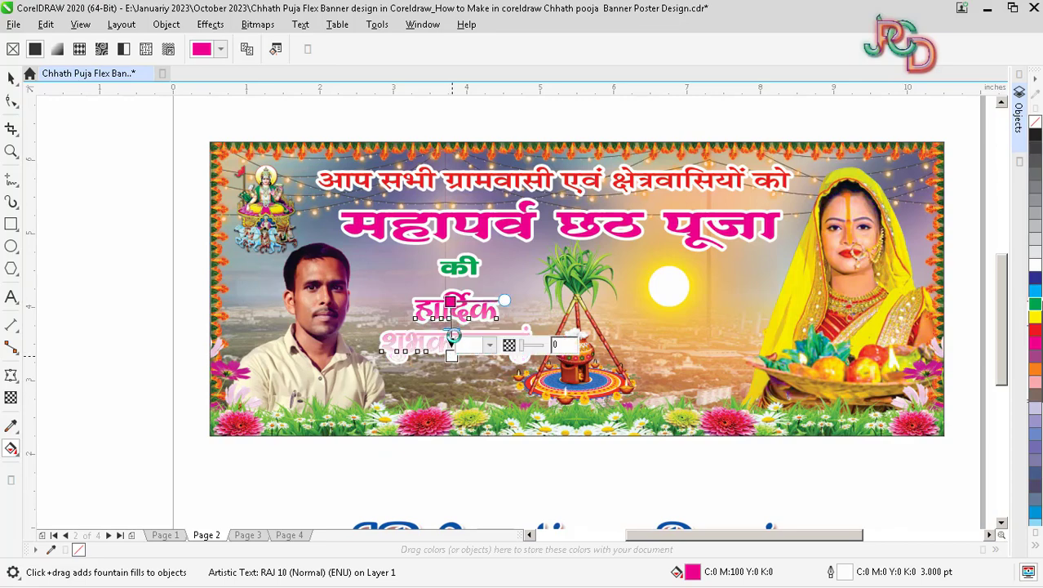
scroll(455, 335, "up", 1)
left_click_drag(448, 266, 450, 288)
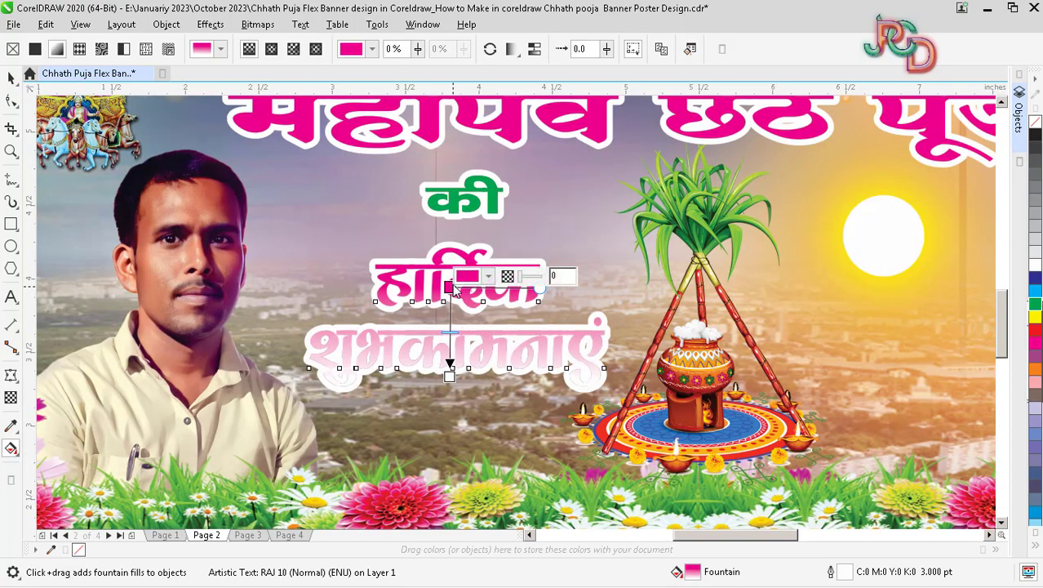
left_click(470, 281)
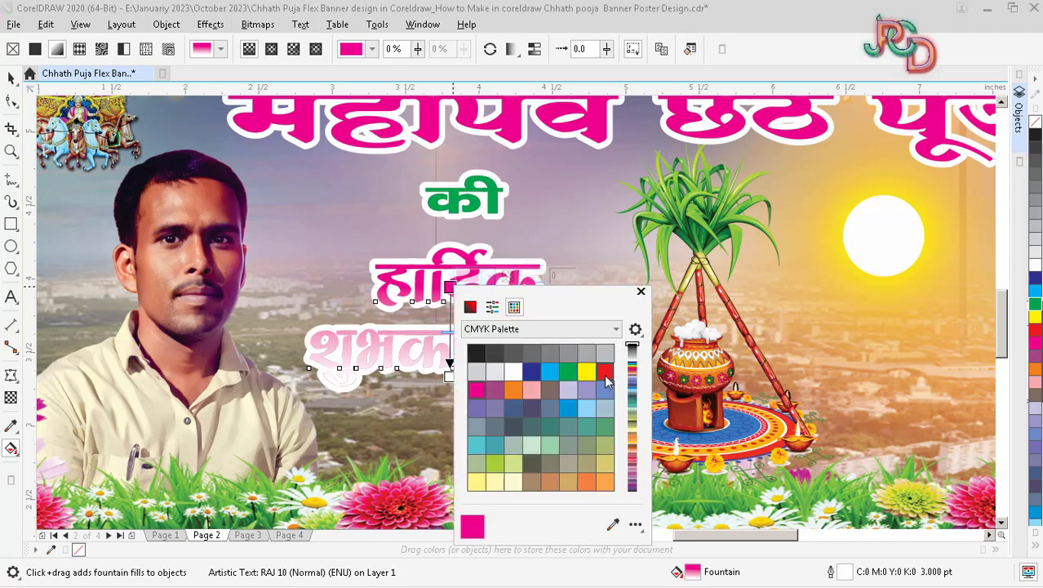
left_click(605, 372)
left_click(450, 376)
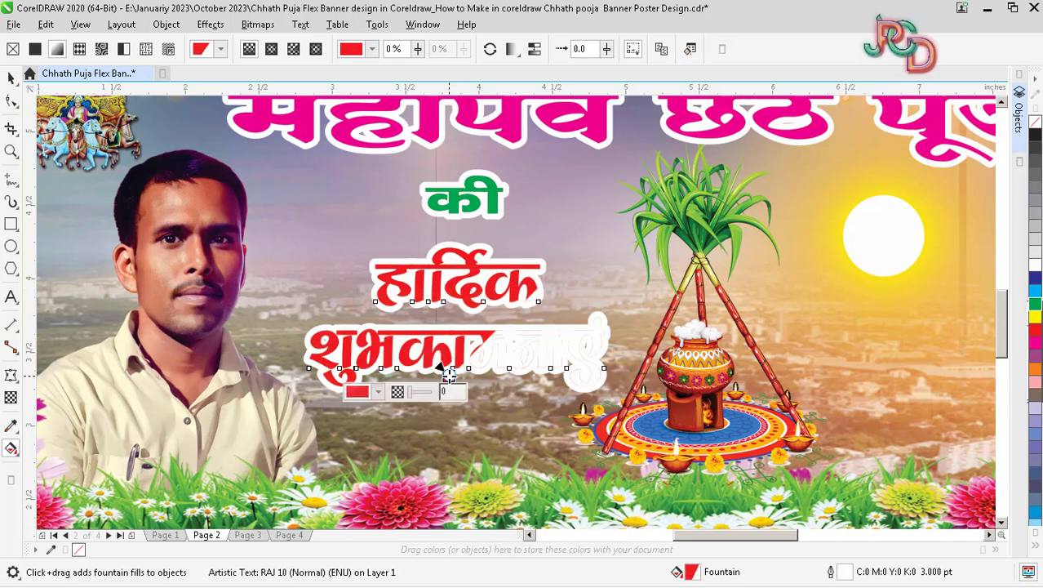
left_click(364, 392)
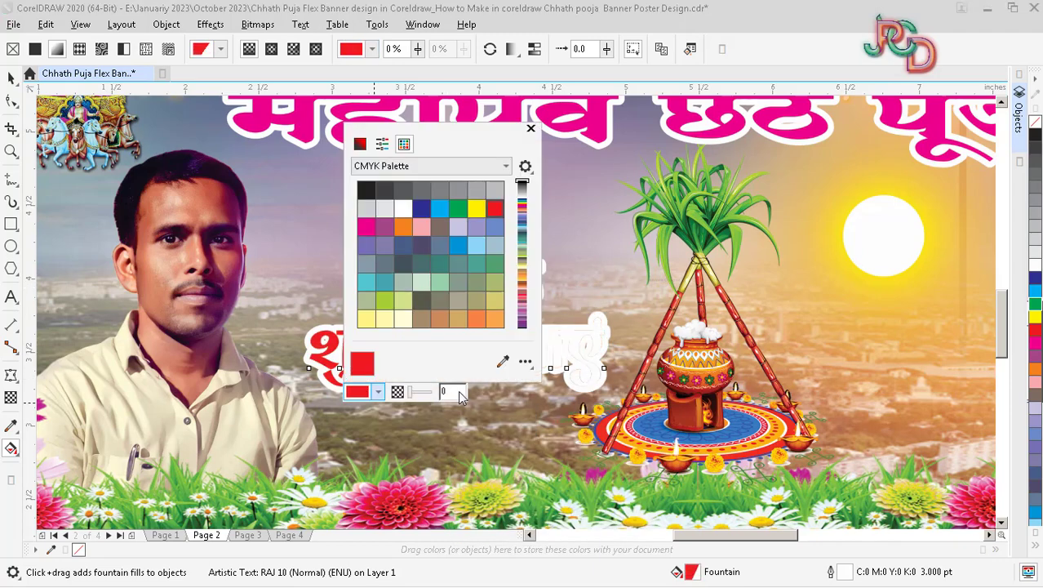
left_click(531, 129)
key("ctrl+z")
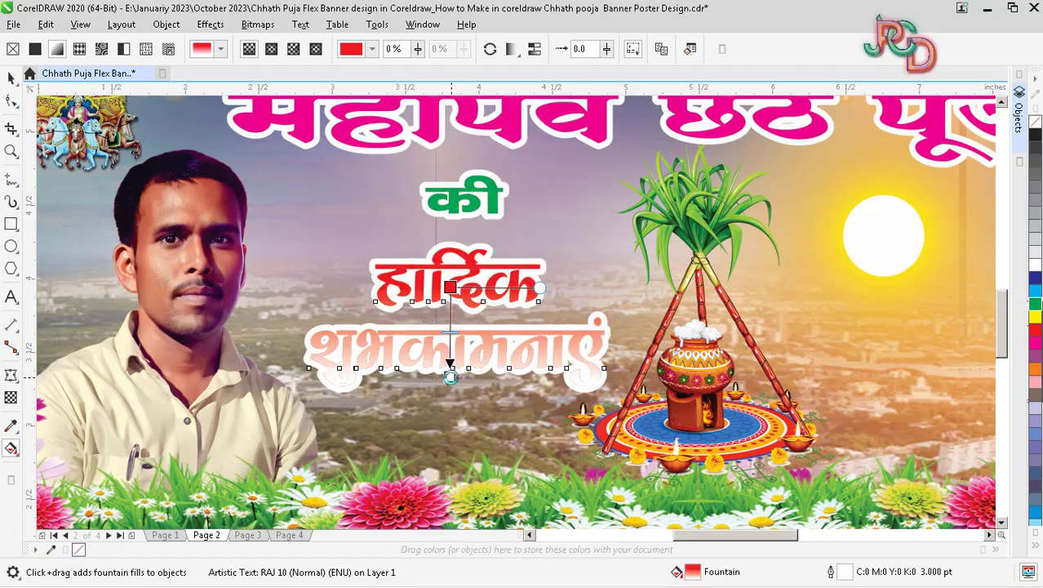
Set the end color of the greeting text's fountain fill to dark red, C 23, M 100, Y 100, K 26
left_click(487, 365)
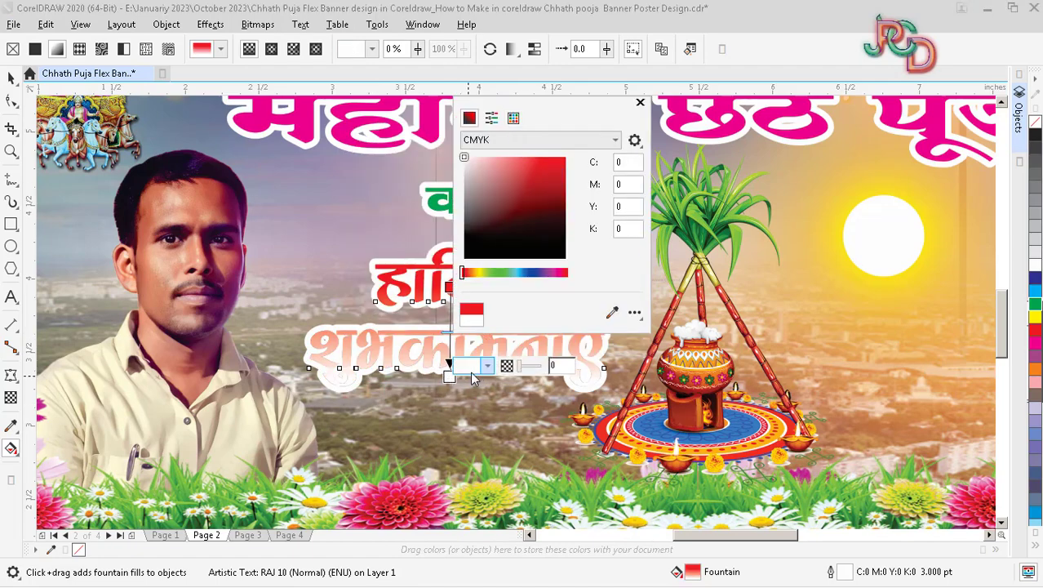
left_click(469, 369)
left_click(470, 369)
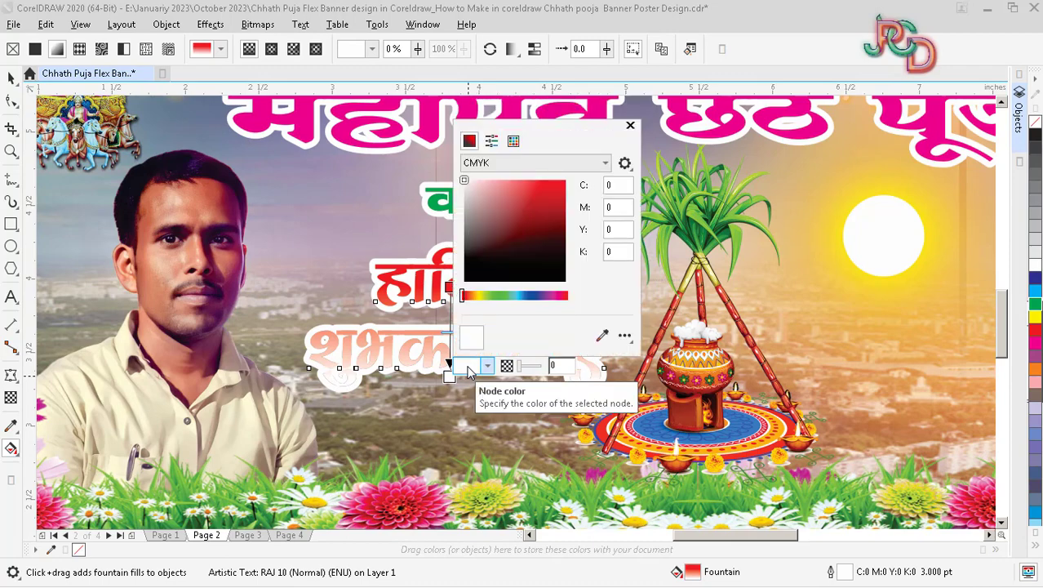
left_click(558, 220)
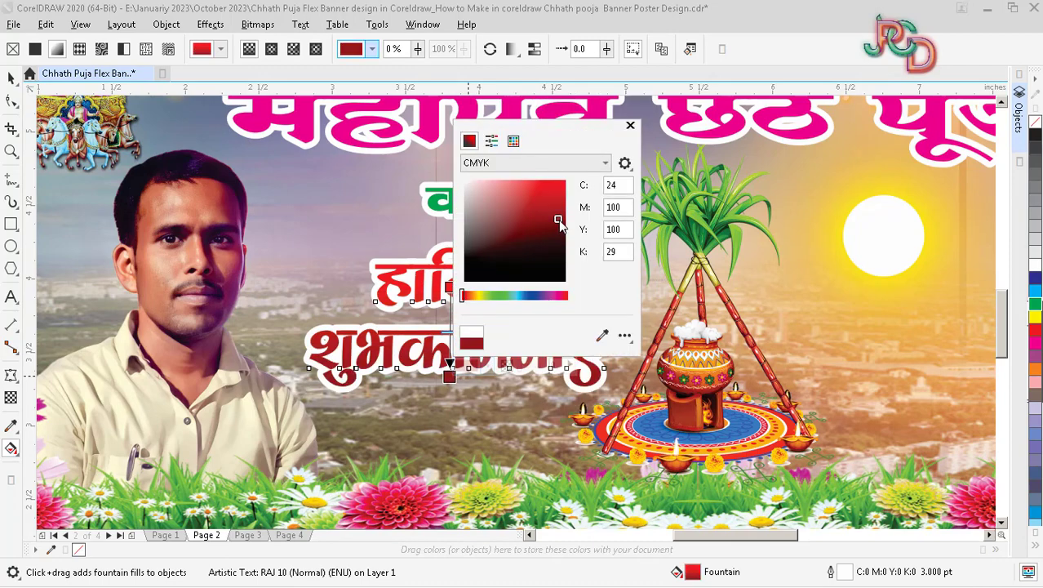
left_click_drag(559, 220, 564, 218)
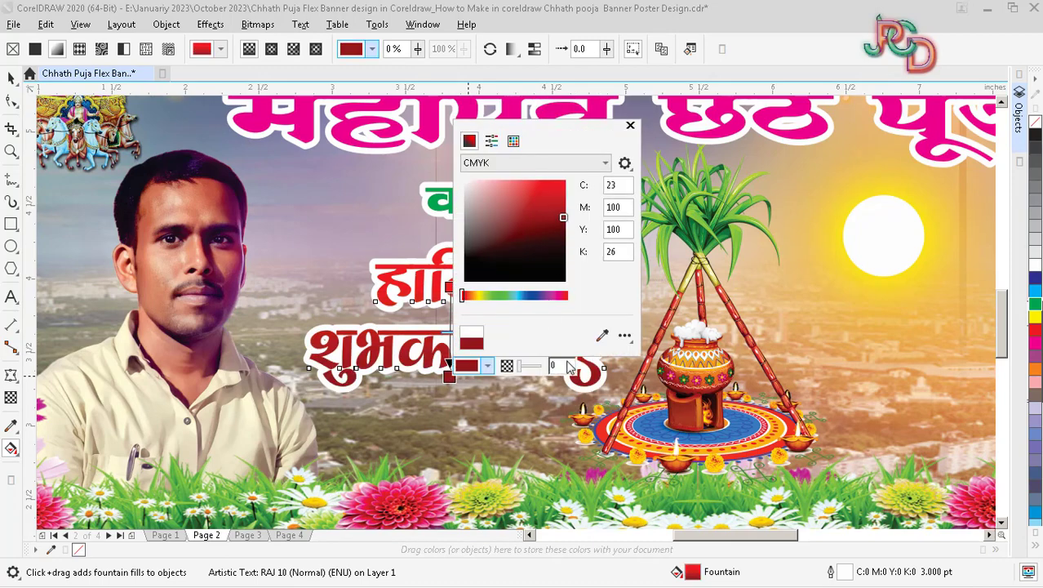
left_click(677, 298)
left_click(469, 367)
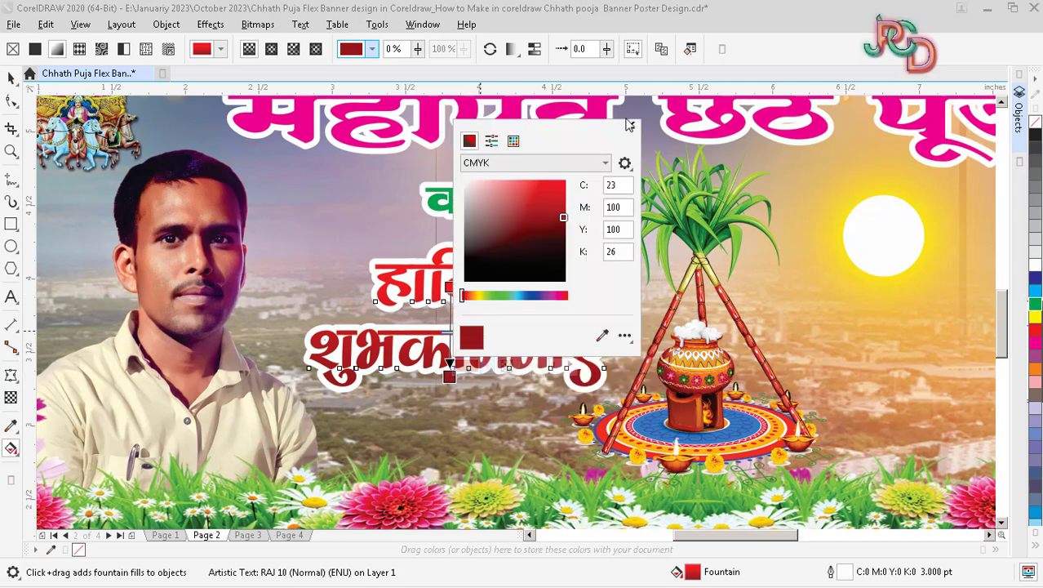
left_click(631, 125)
left_click(14, 83)
Duplicate the महापर्व छठ पूजा heading so that one copy sits above and partly overlaps the other
scroll(526, 302, "down", 1)
left_click(411, 498)
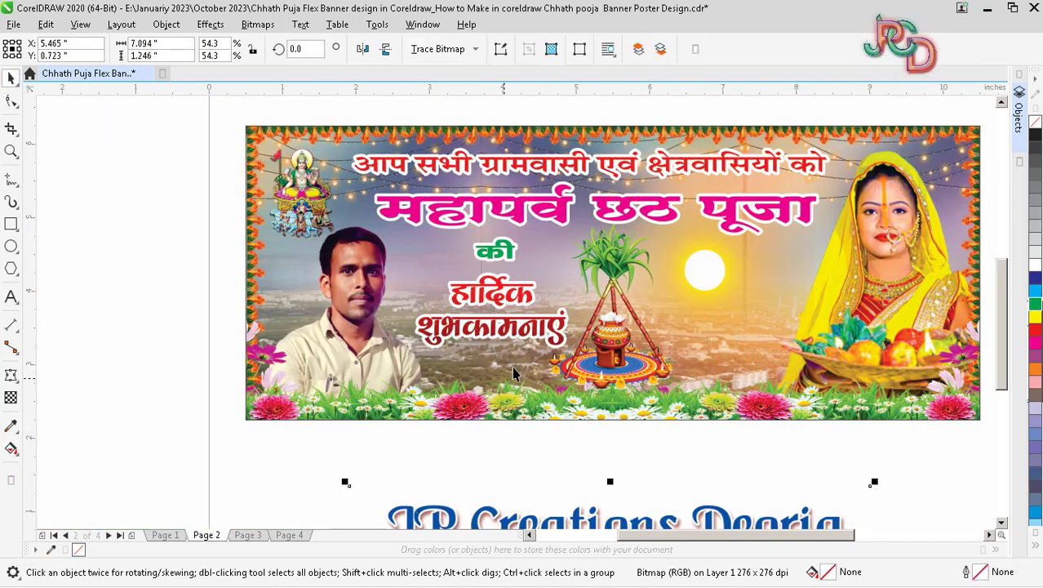
left_click(532, 306)
left_click(648, 222)
key("Down")
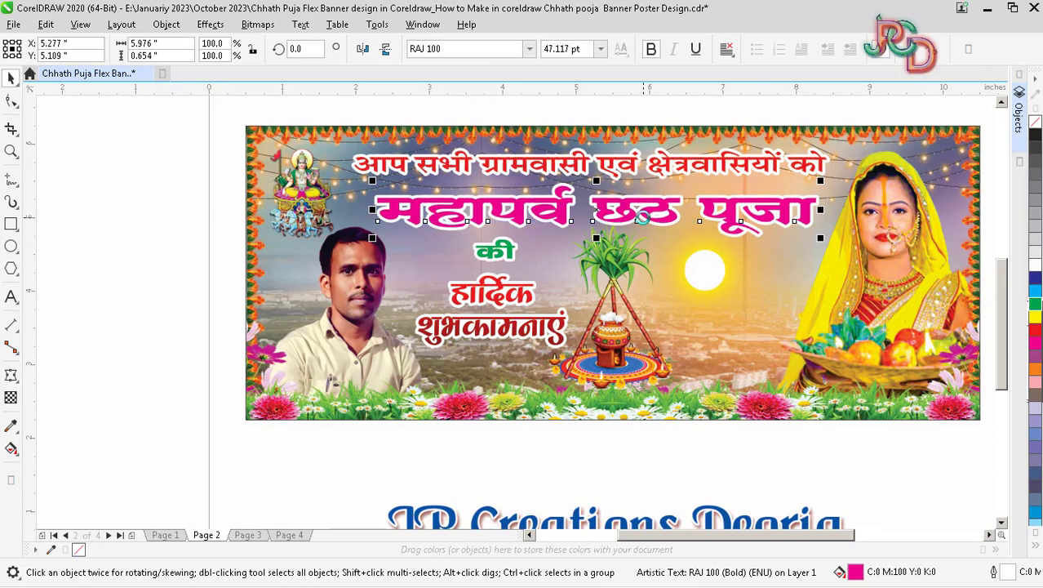
key("Up")
key("Up")
key("Up")
key("Up")
key("Up")
key("Up")
key("Up")
key("Up")
key("Up")
key("Up")
scroll(666, 245, "up", 2)
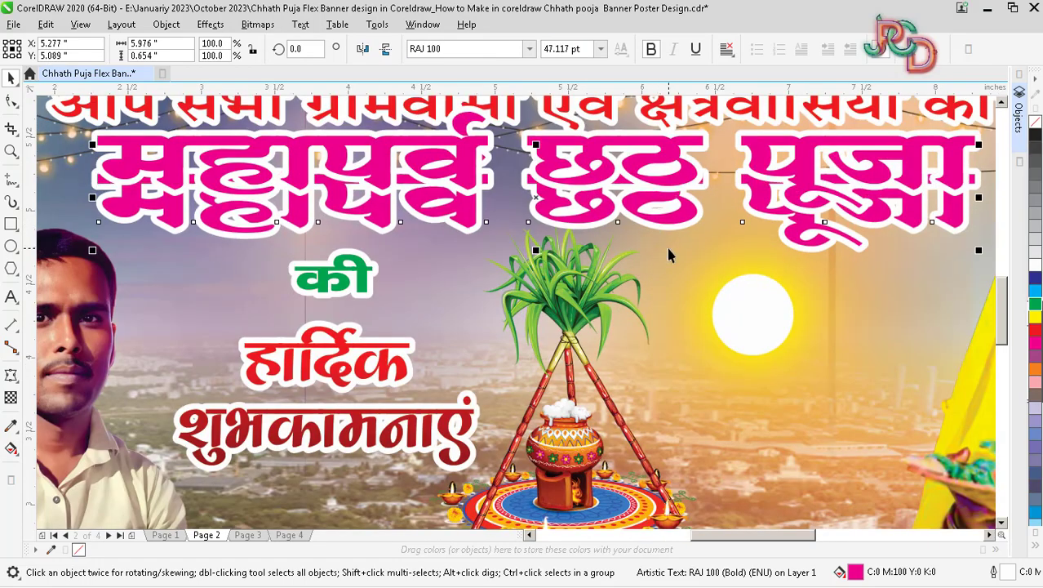
scroll(666, 245, "down", 2)
Color the fill and outline of the heading's rear copy cyan and move the magenta heading down over it
right_click(1035, 289)
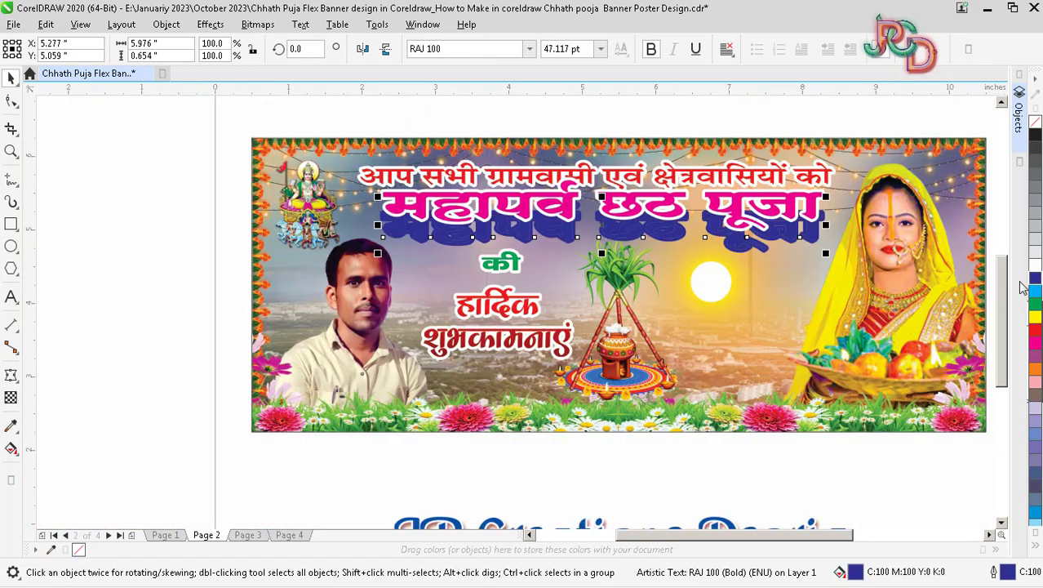
scroll(796, 207, "up", 1)
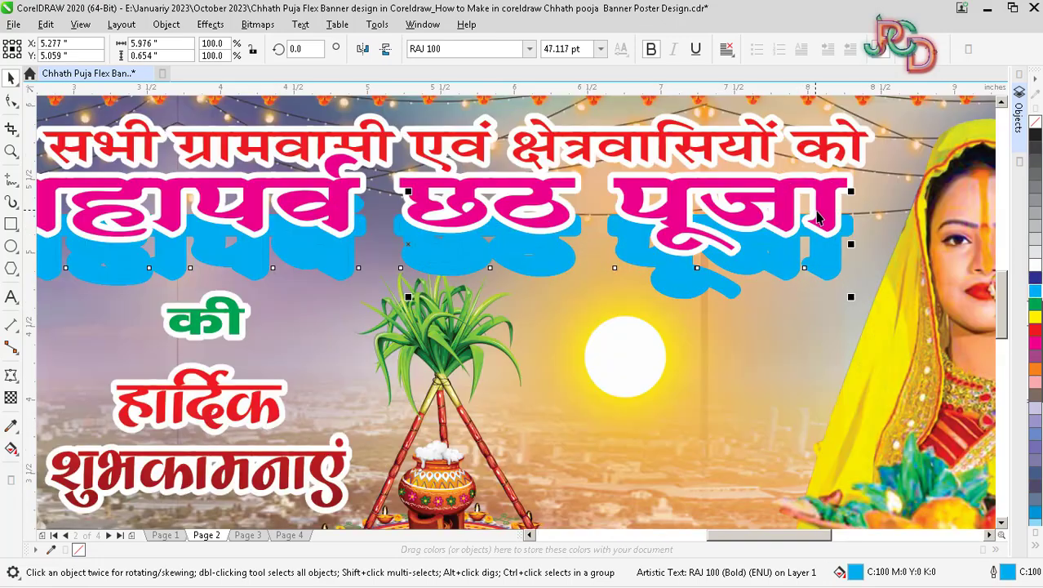
left_click_drag(814, 213, 810, 242)
key("Down")
key("Down")
scroll(802, 261, "down", 3)
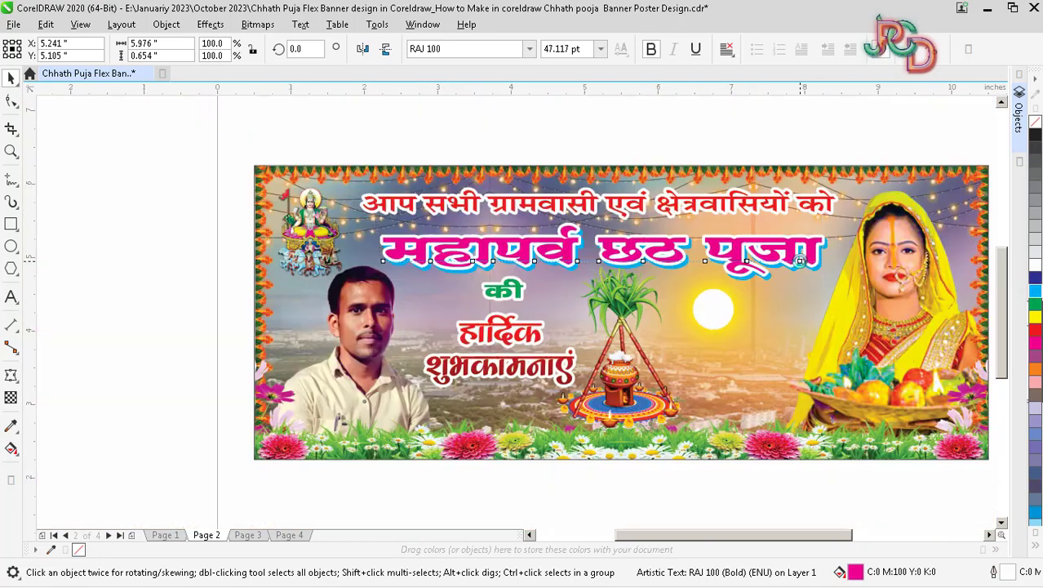
Shift the magenta heading up and left to expose its rear copy, and change that copy's fill and outline to orange
scroll(823, 275, "up", 3)
left_click_drag(818, 244, 795, 227)
left_click(830, 261)
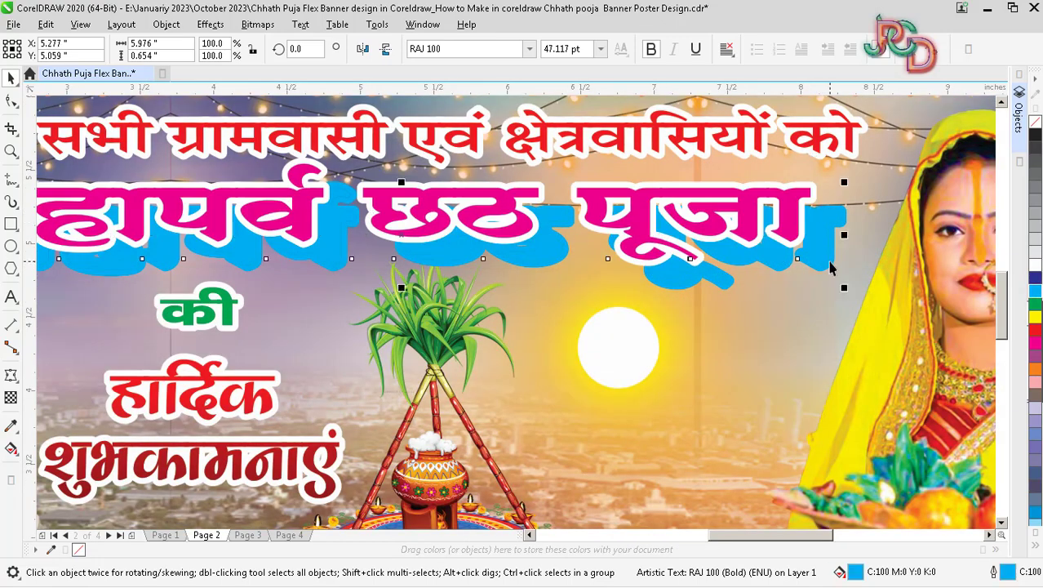
left_click(1035, 373)
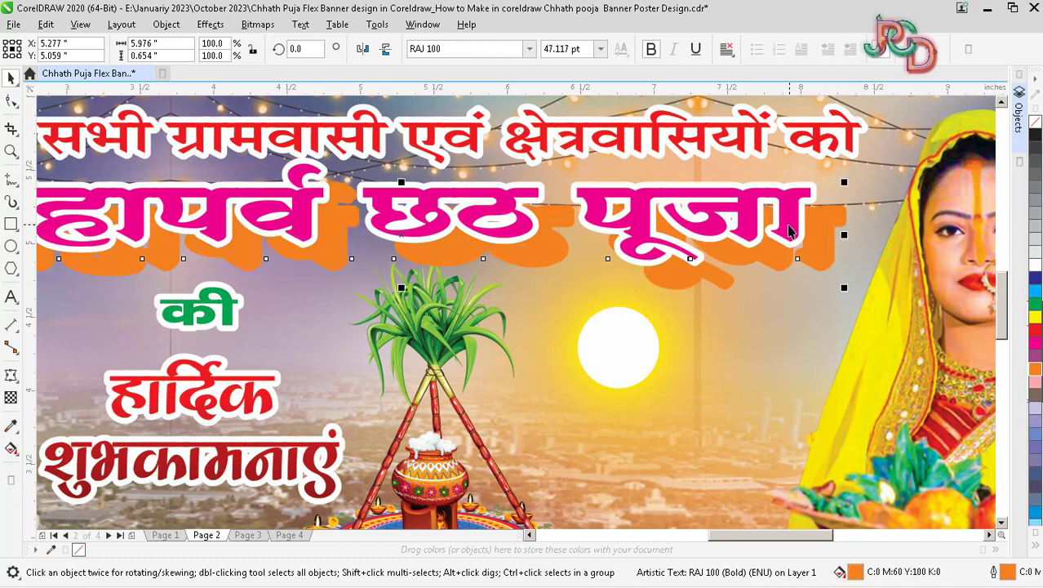
Place the magenta heading back over its orange copy and nudge it left and up to form an offset shadow
mouse_move(801, 241)
left_mouse_down()
mouse_move(821, 253)
mouse_move(815, 238)
left_mouse_up()
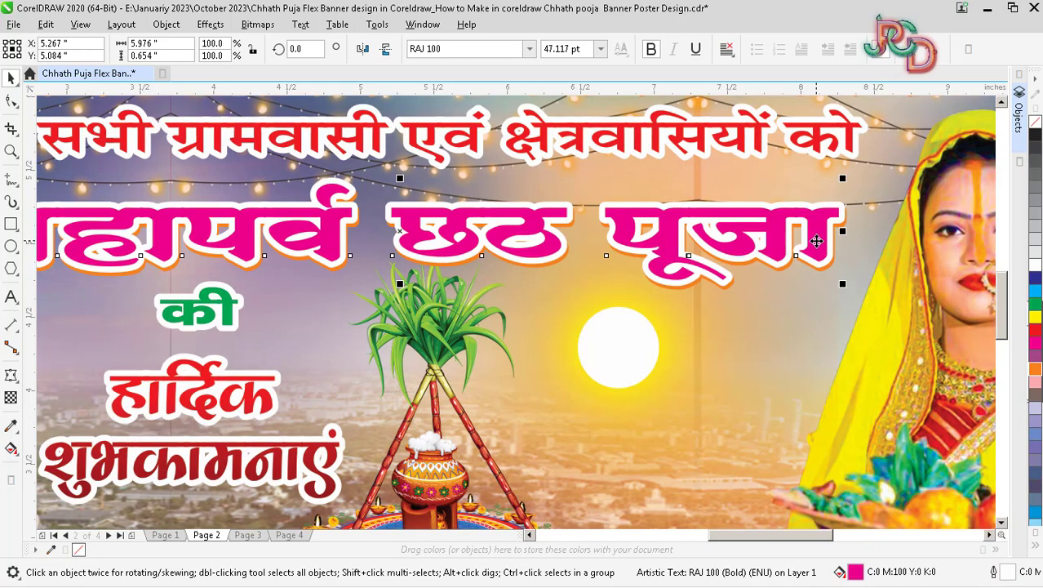
scroll(815, 237, "down", 2)
scroll(814, 240, "up", 1)
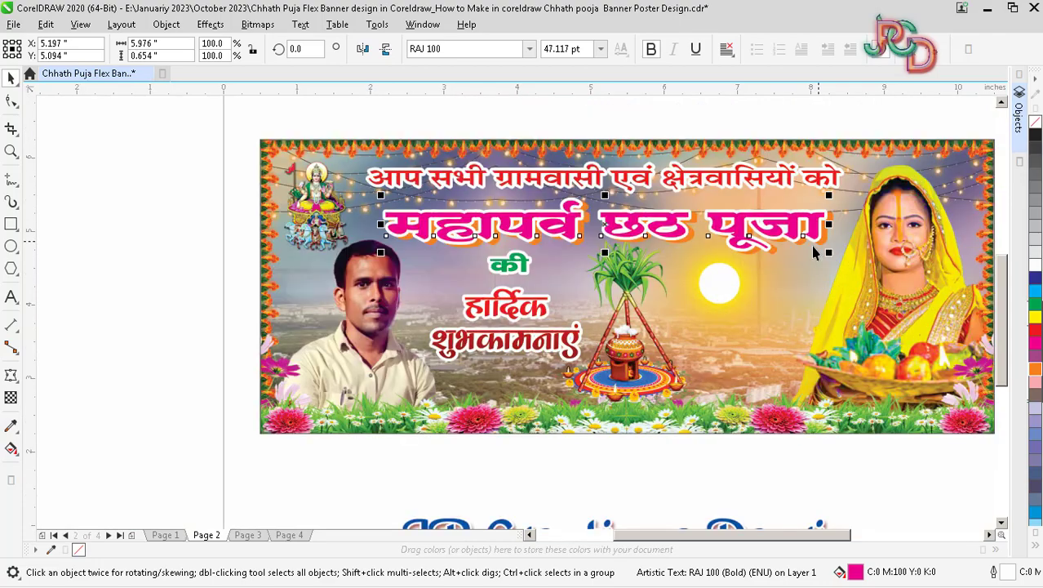
key("Left")
key("Left")
key("Left")
key("Left")
key("Up")
scroll(816, 245, "up", 1)
scroll(816, 245, "down", 2)
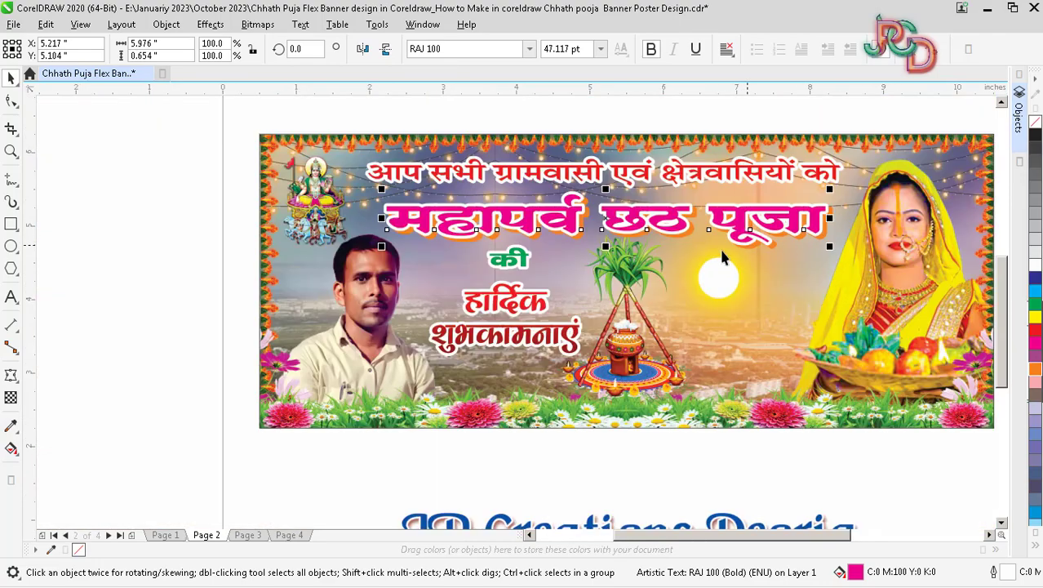
Duplicate the हार्दिक शुभकामनाएं text, color the rear one's fill and outline cyan, and place the red copy over it with a slight offset
left_click(521, 335)
scroll(521, 334, "up", 2)
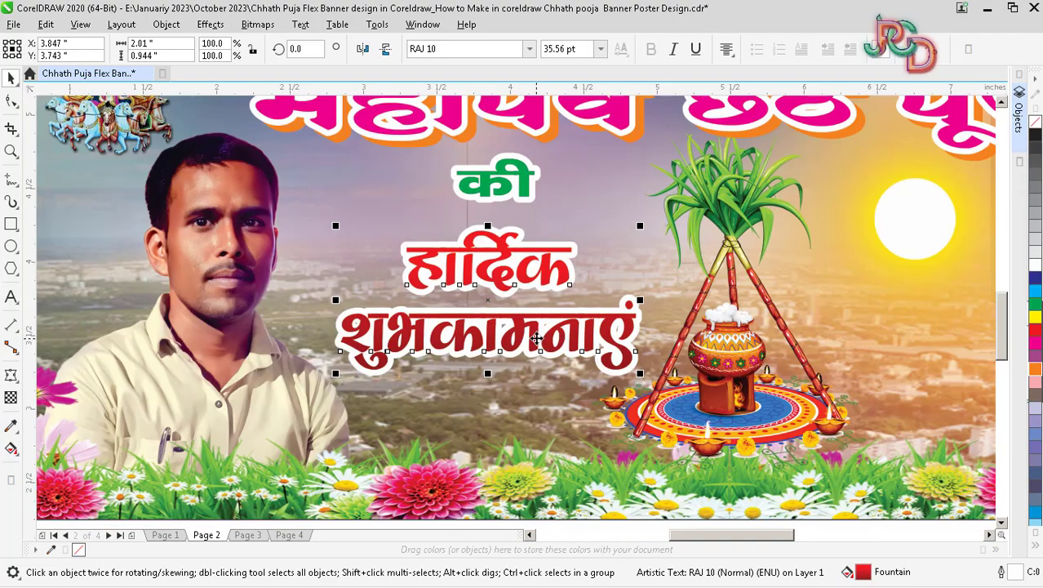
left_click_drag(537, 337, 460, 333)
right_click(460, 333)
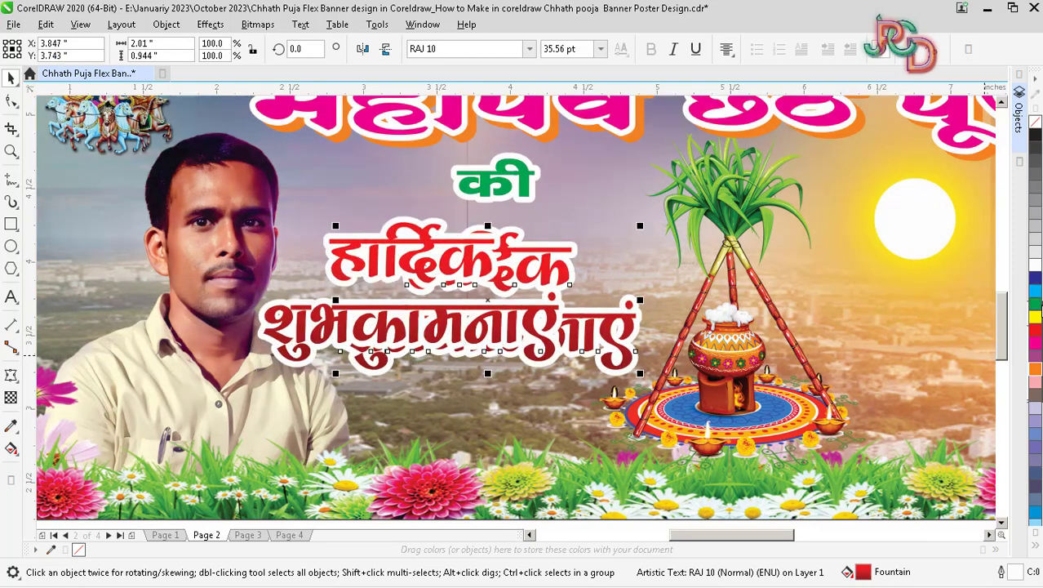
left_click(1037, 294)
left_click_drag(530, 341, 605, 336)
Set the outline width of the front red greeting text to 2.0 pt
key("F12")
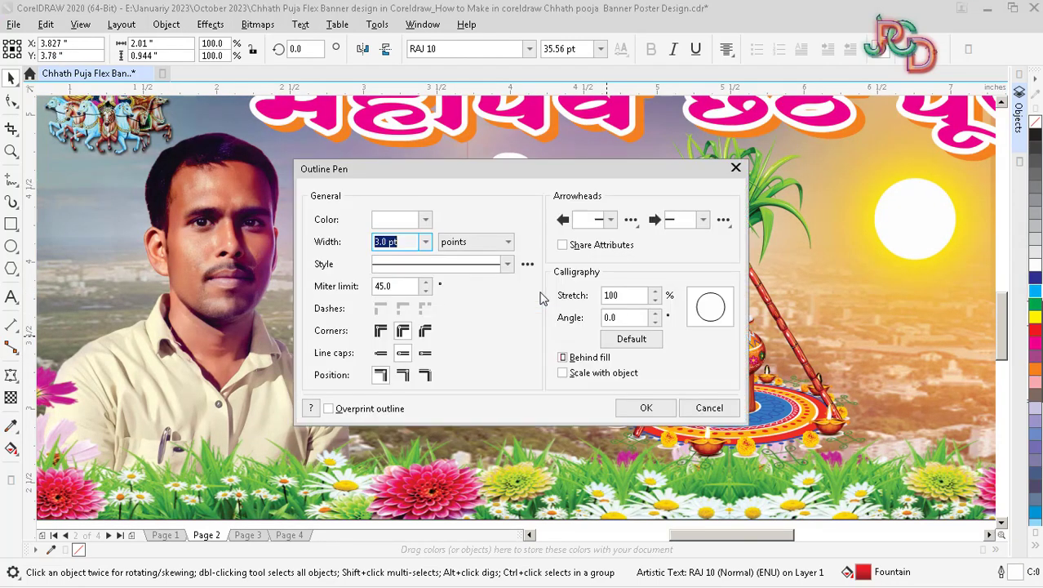
left_click(428, 242)
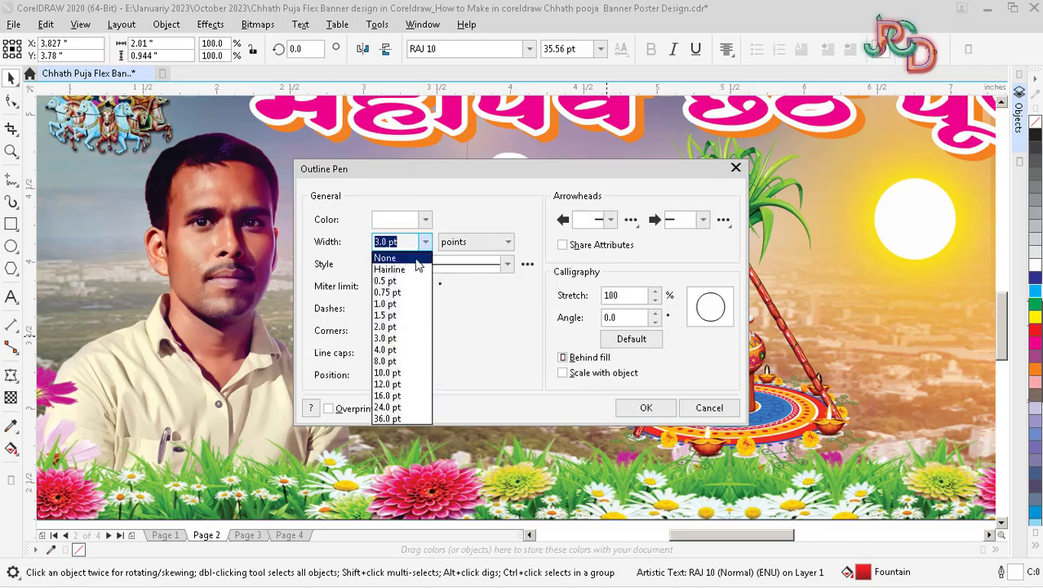
left_click(410, 329)
left_click(644, 408)
Nudge the front red greeting text slightly up and left to fine-tune its offset over the cyan copy
scroll(616, 377, "up", 4)
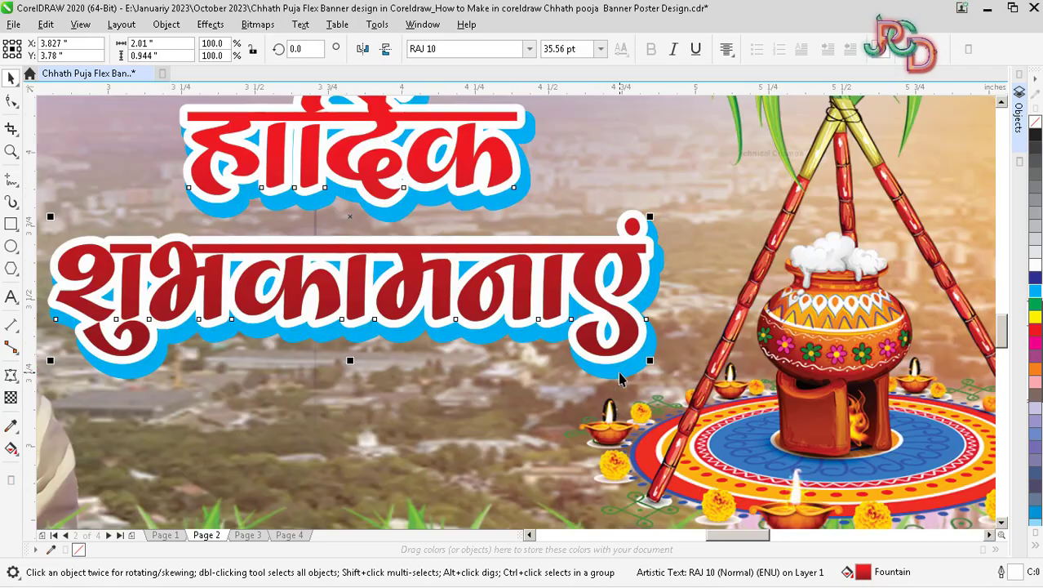
left_click(625, 373)
scroll(626, 373, "down", 4)
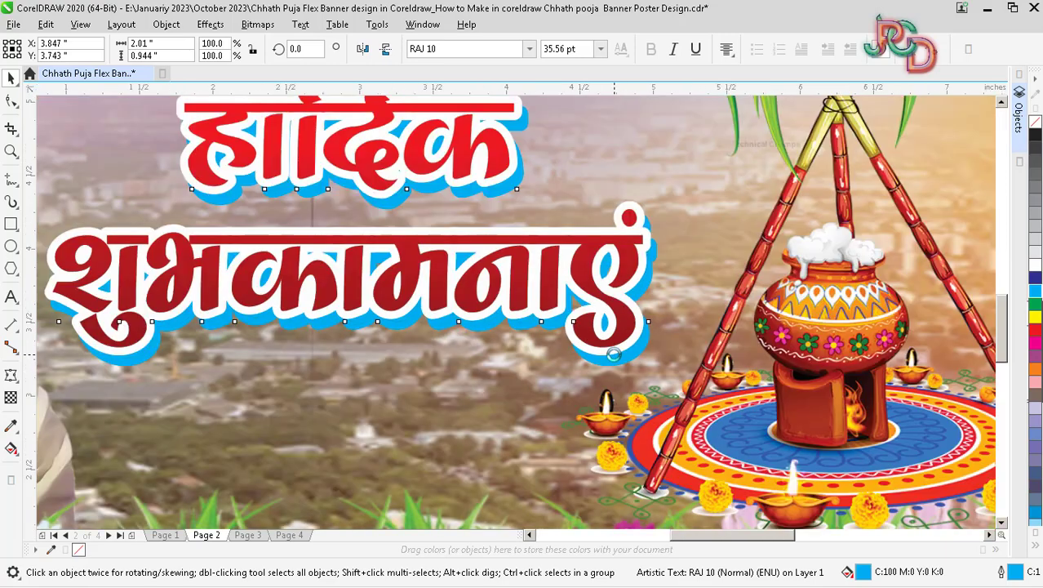
left_click(596, 312)
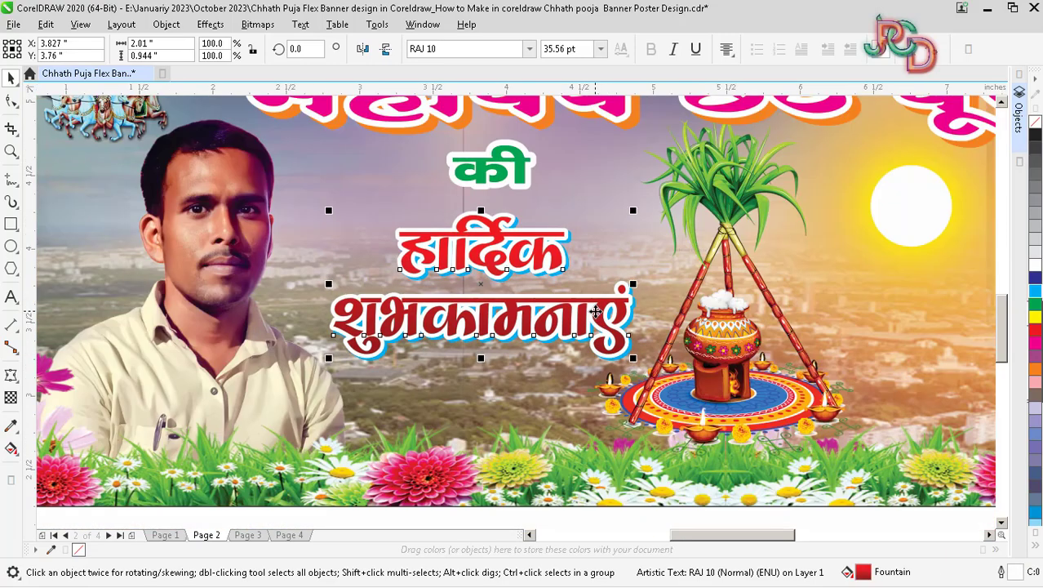
key("Up")
key("Left")
scroll(596, 311, "down", 2)
Examine the whole banner's text layout close up and at page size with nothing selected
left_click(668, 434)
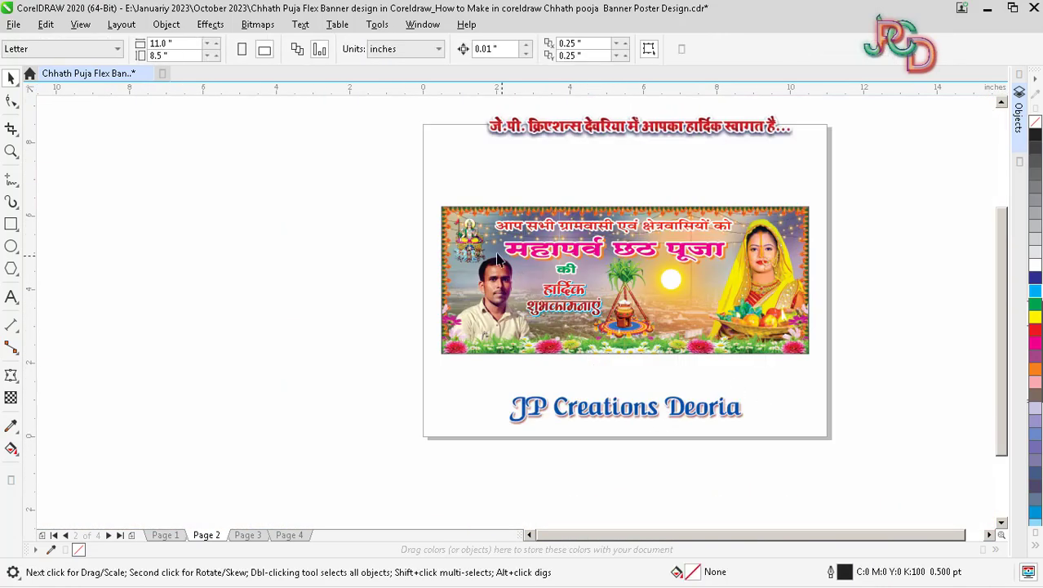
left_click(768, 353)
key("shift+F2")
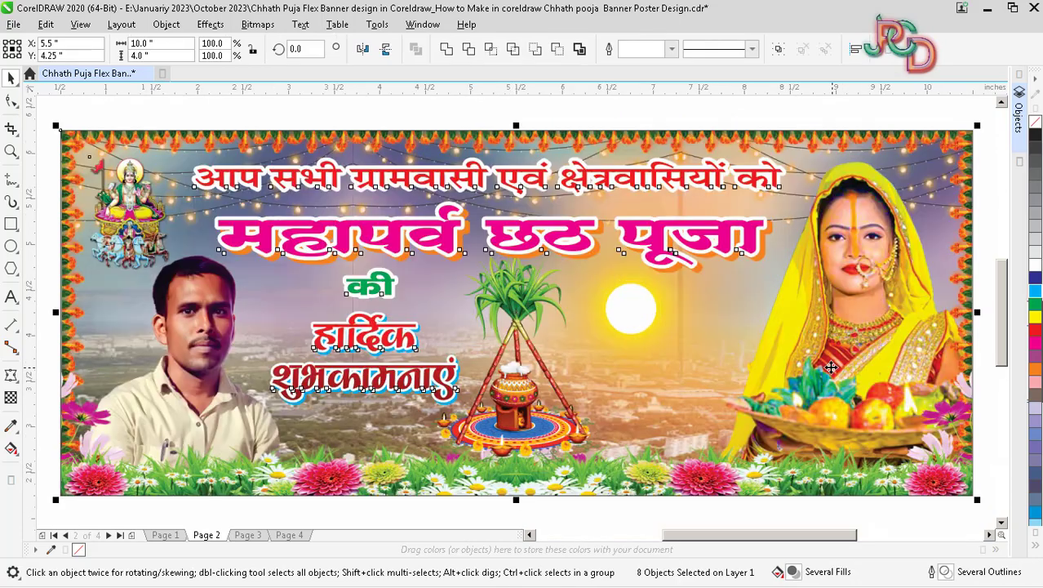
left_click(644, 122)
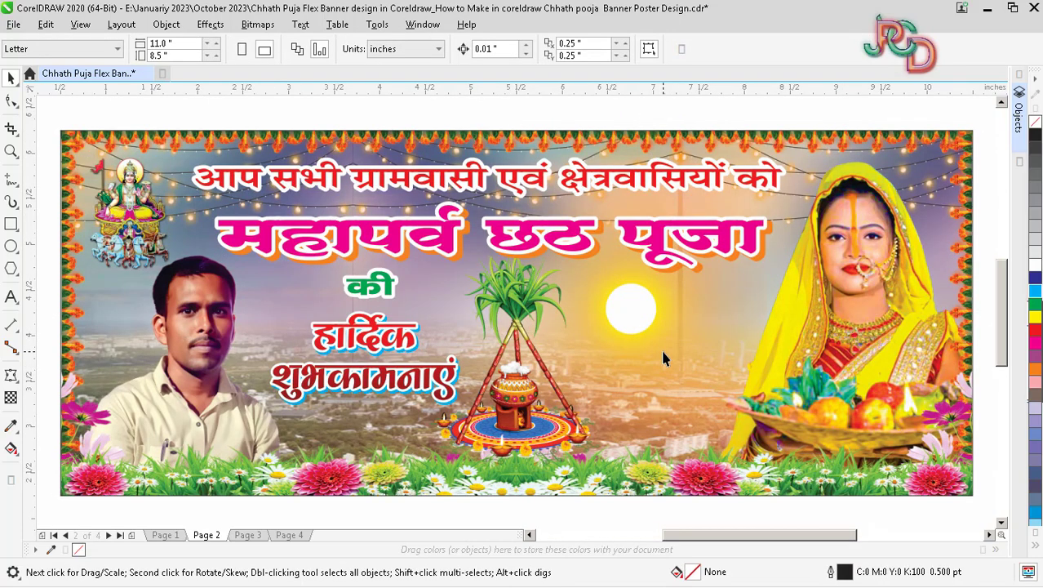
scroll(613, 351, "down", 3)
scroll(614, 373, "up", 1)
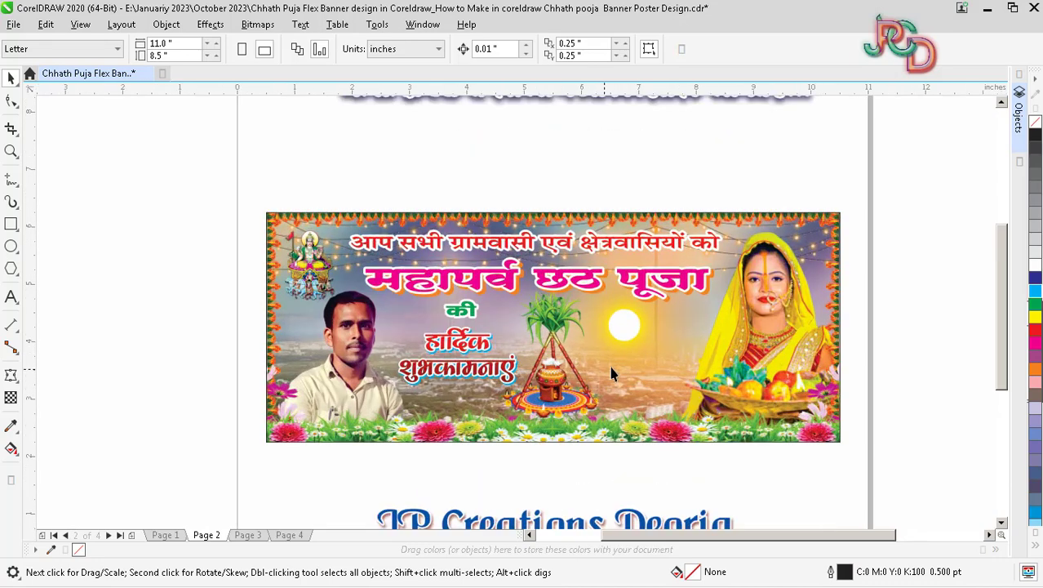
Review the finished banner design on page 2 close up and at full page size
scroll(614, 373, "up", 1)
scroll(642, 356, "up", 1)
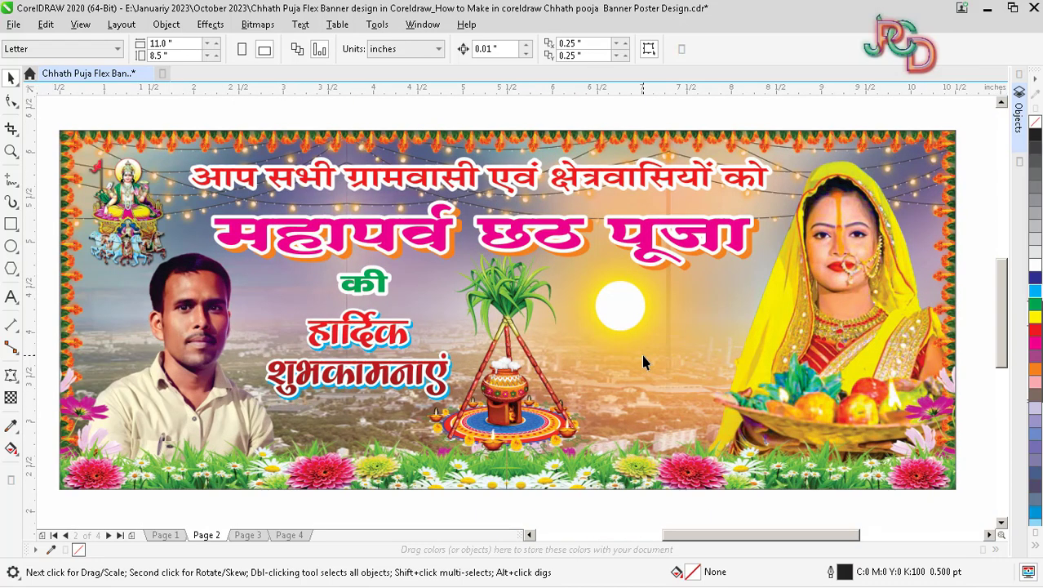
scroll(643, 356, "down", 1)
scroll(643, 357, "up", 1)
scroll(643, 357, "down", 1)
scroll(643, 356, "up", 1)
scroll(636, 320, "down", 2)
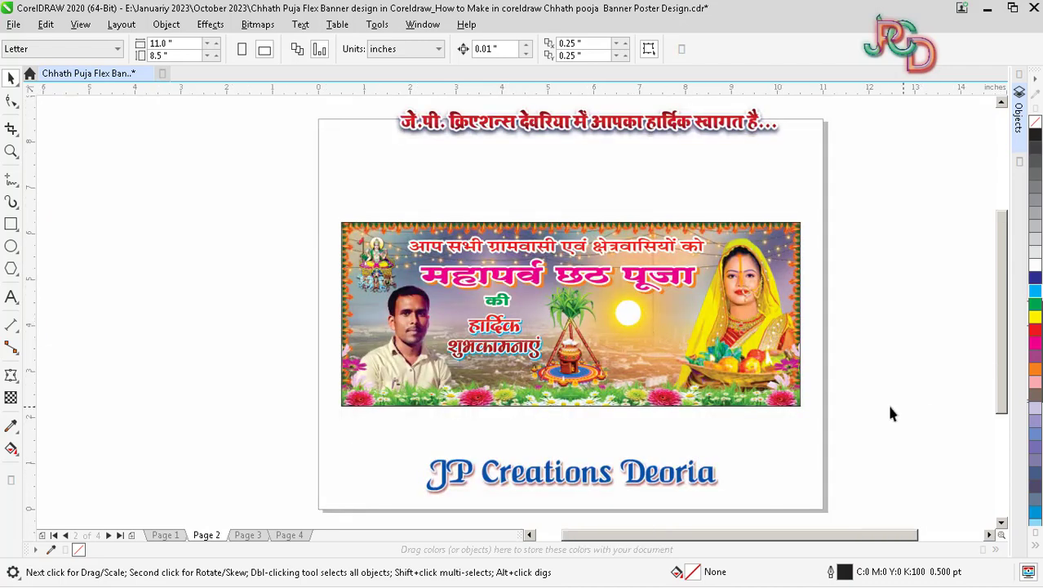
Copy the red Hindi welcome heading and the JP Creations Deoria title from page 2 and paste them onto page 3
left_click(577, 124)
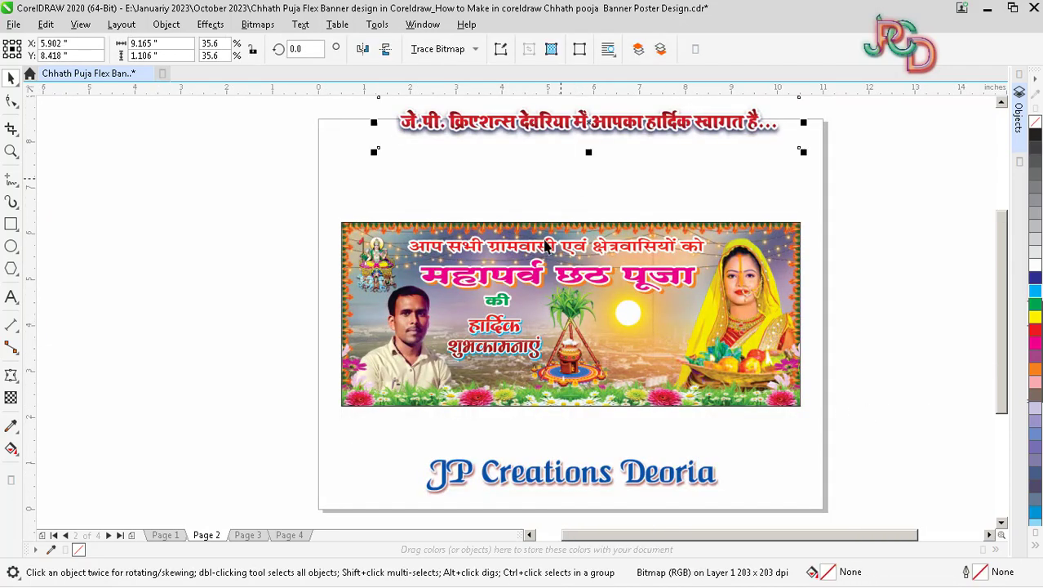
left_click(511, 471, "shift")
left_click(847, 478)
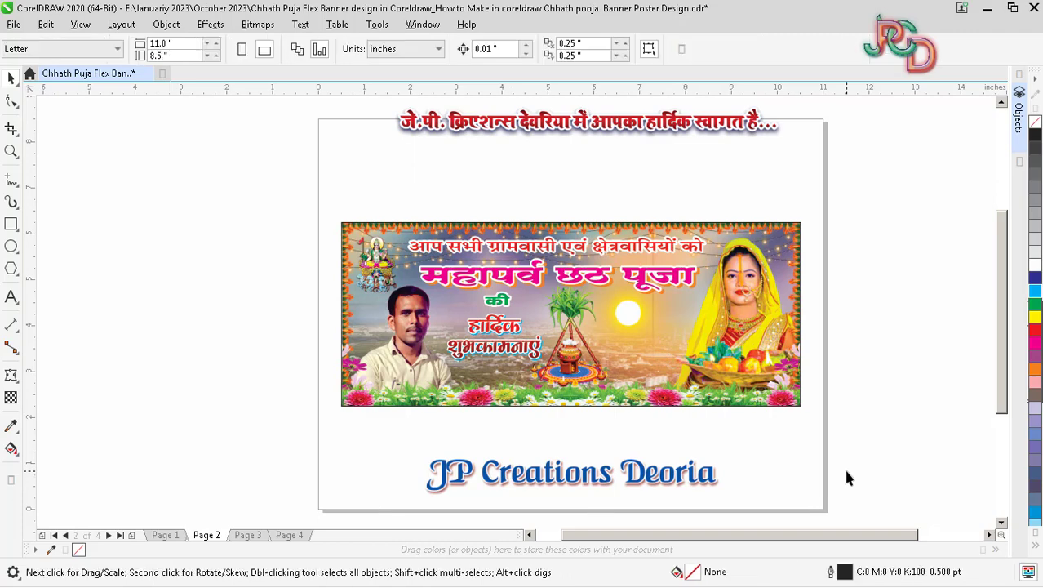
key("Page_Down")
key("ctrl+v")
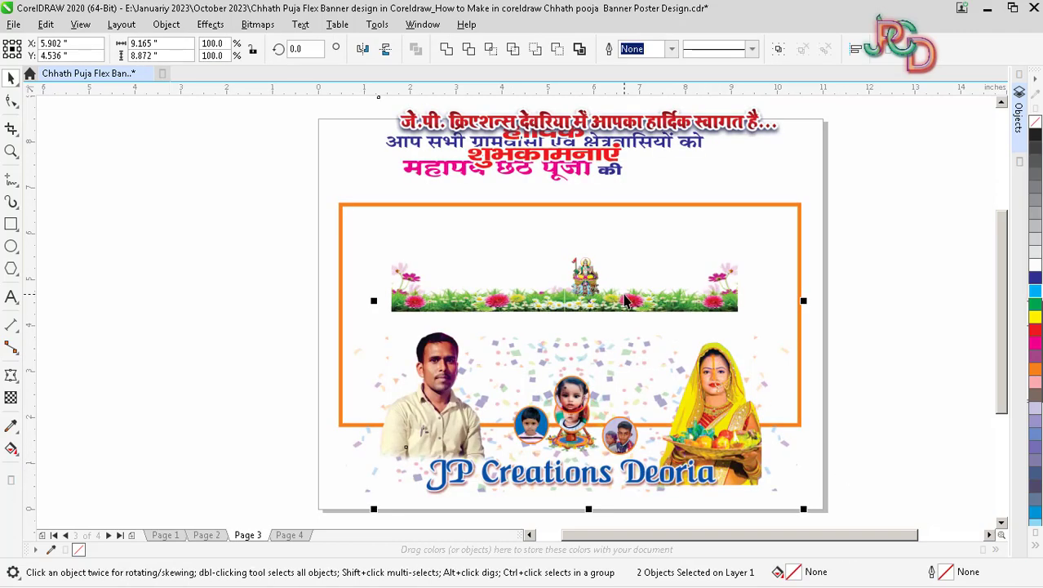
left_click(952, 306)
scroll(604, 320, "down", 1)
scroll(604, 324, "up", 1)
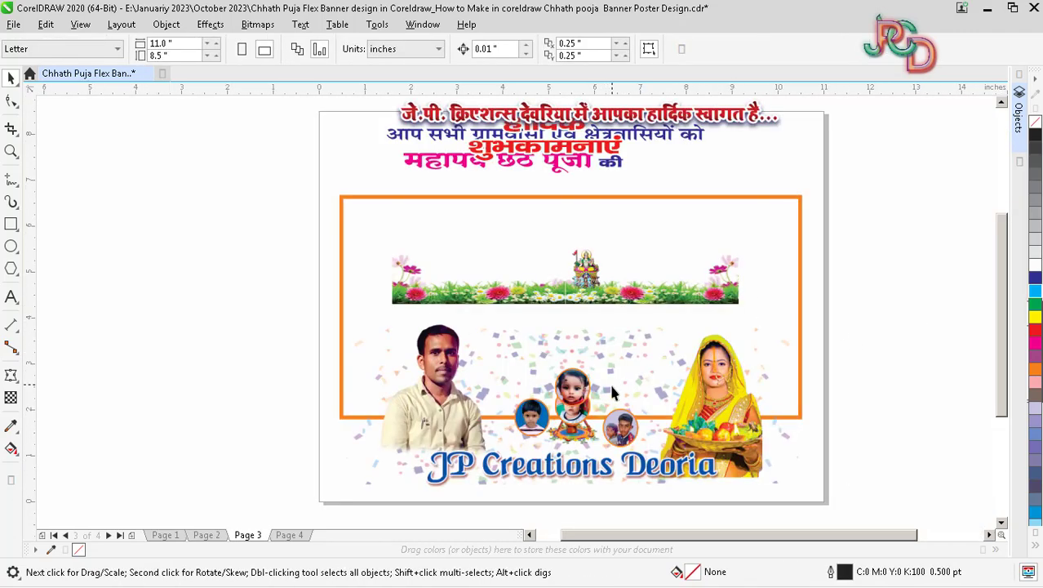
Move the JP Creations Deoria title below the page and shift the man's photo out to the left of it
scroll(592, 425, "down", 2)
left_click_drag(614, 467, 467, 507)
scroll(539, 497, "up", 2)
left_click_drag(494, 359, 278, 375)
Select the photos, flower strip, deity and confetti artwork together and move them down below the orange frame
left_click_drag(767, 375, 302, 286)
scroll(588, 333, "down", 2)
scroll(664, 371, "up", 2)
scroll(568, 328, "down", 2)
left_click_drag(736, 426, 300, 242)
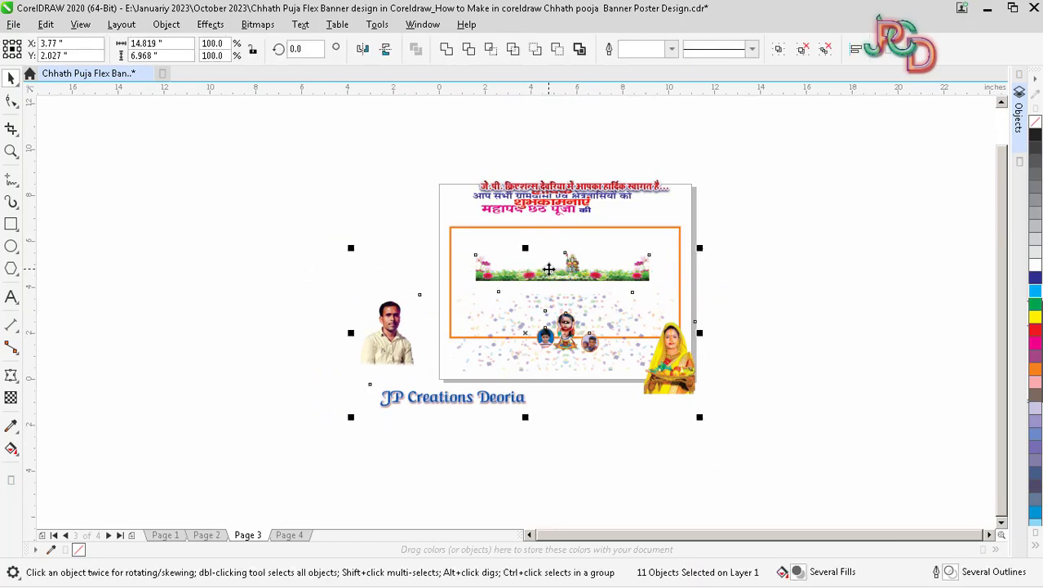
left_click_drag(549, 270, 546, 379)
left_click(708, 222)
Move the red Hindi welcome heading above the page and shift the हार्दिक शुभकामनाएं text to the left
left_click_drag(571, 187, 571, 157)
scroll(567, 186, "up", 3)
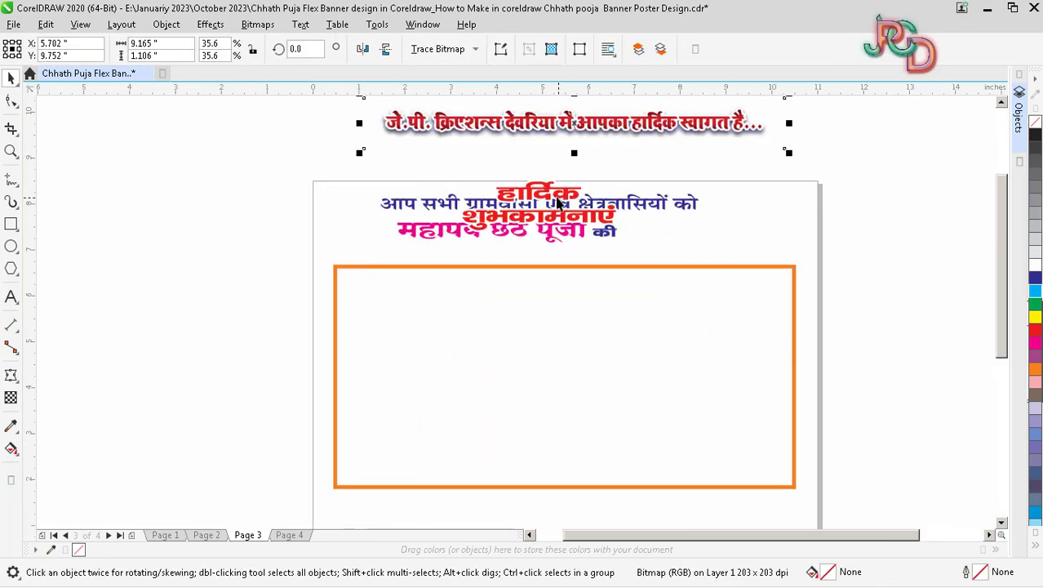
left_click_drag(519, 218, 380, 220)
Move the JP Creations Deoria title to the blank area left of the page
scroll(609, 219, "down", 1)
scroll(608, 288, "down", 1)
scroll(591, 380, "up", 1)
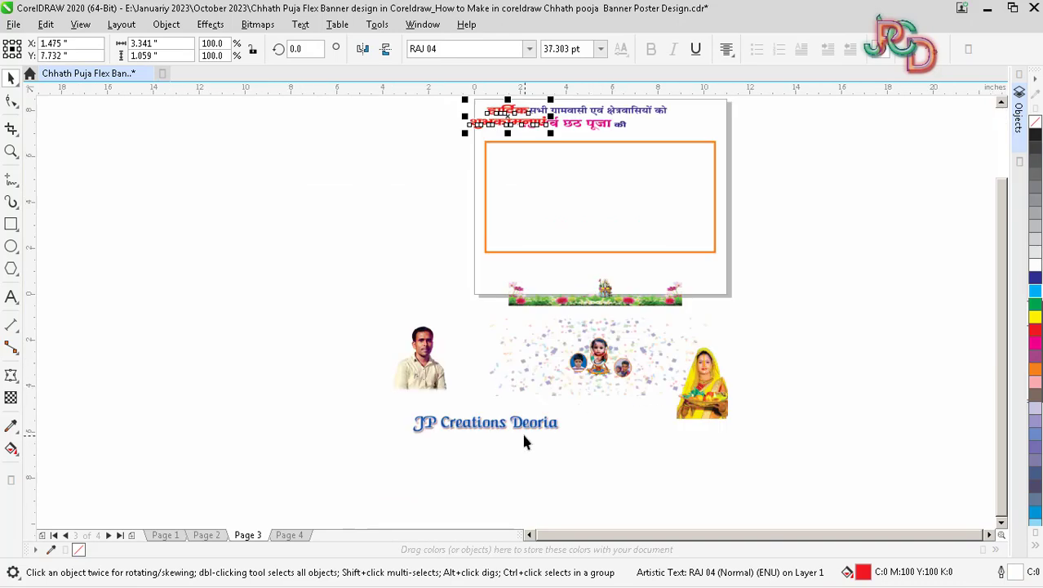
left_click_drag(521, 434, 400, 296)
Select all the artwork below the page and PowerClip it inside the orange-outlined frame
left_click_drag(875, 451, 349, 263)
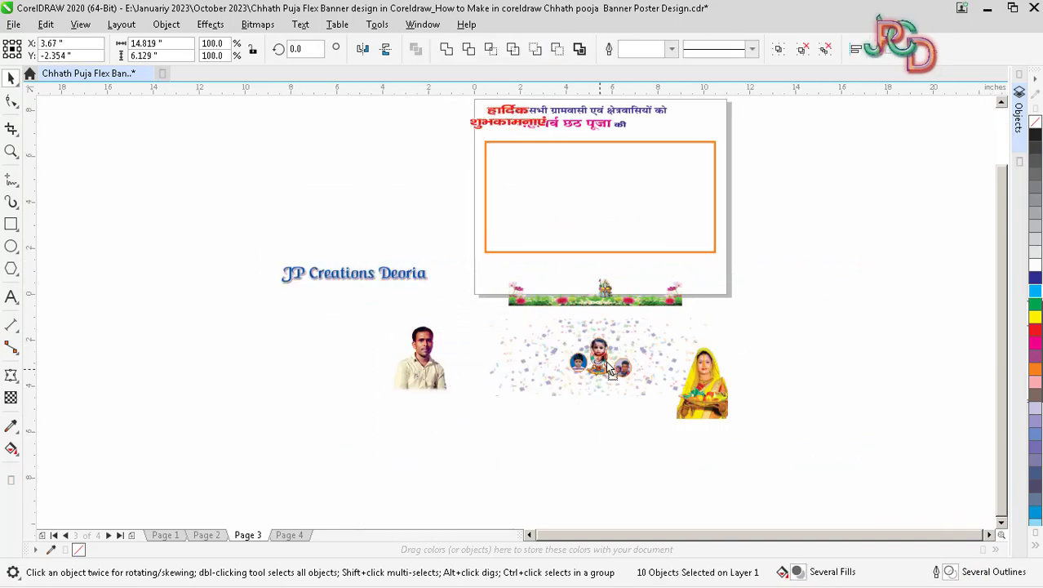
left_click_drag(613, 369, 653, 304)
key("alt+j")
key("w")
key("p")
left_click(600, 222)
PowerClip the four Hindi text objects above the frame into the same orange-outlined frame
scroll(585, 201, "down", 1)
scroll(587, 175, "up", 1)
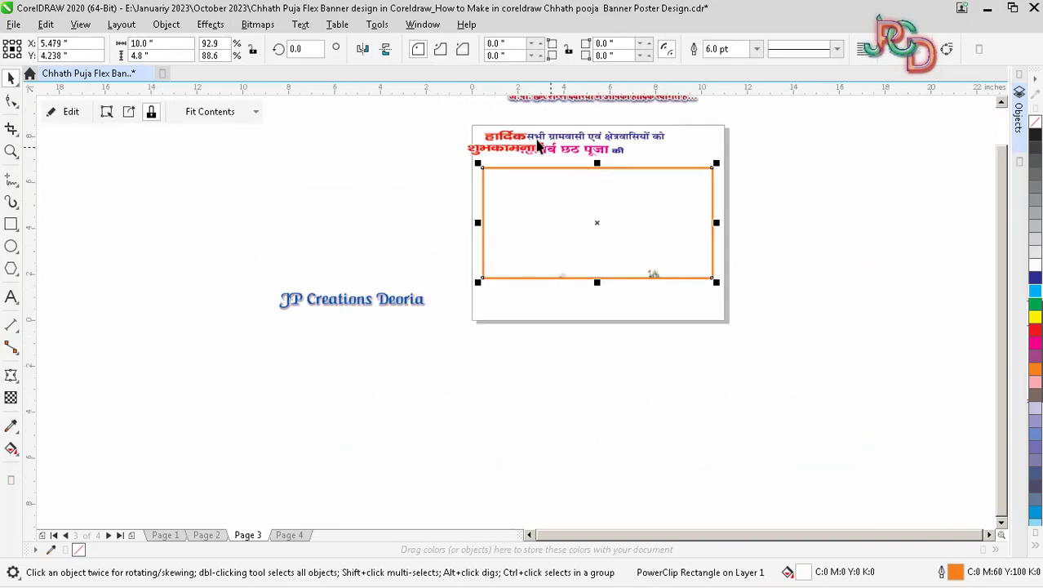
left_click_drag(445, 101, 692, 206)
scroll(602, 160, "up", 1)
scroll(630, 315, "down", 1)
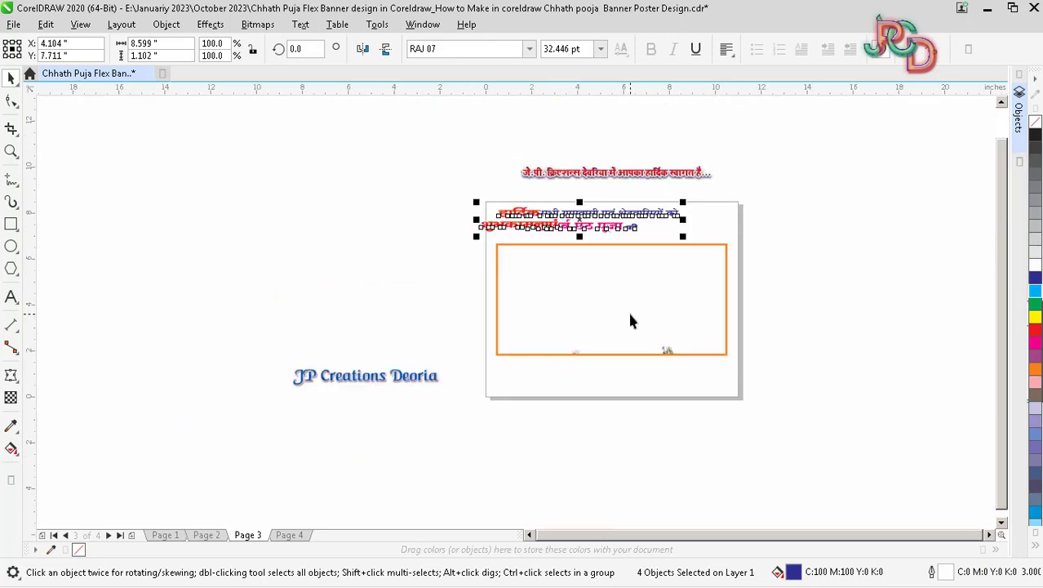
key("alt+j")
key("w")
key("p")
left_click(630, 304)
left_click(804, 322)
Open the orange frame's PowerClip contents for editing and move the आप सभी ग्रामवासी line above the other texts
left_click(695, 330)
left_click(695, 330, "ctrl")
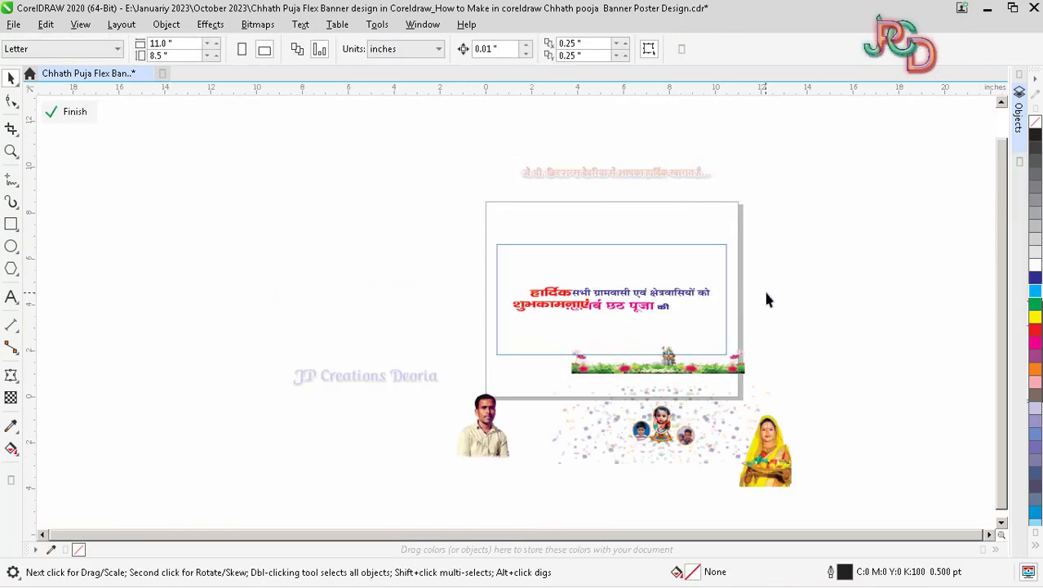
scroll(601, 283, "up", 1)
scroll(600, 300, "up", 1)
left_click(610, 304)
scroll(683, 311, "down", 1)
left_click_drag(683, 310, 670, 271)
left_click(723, 175)
scroll(673, 226, "down", 2)
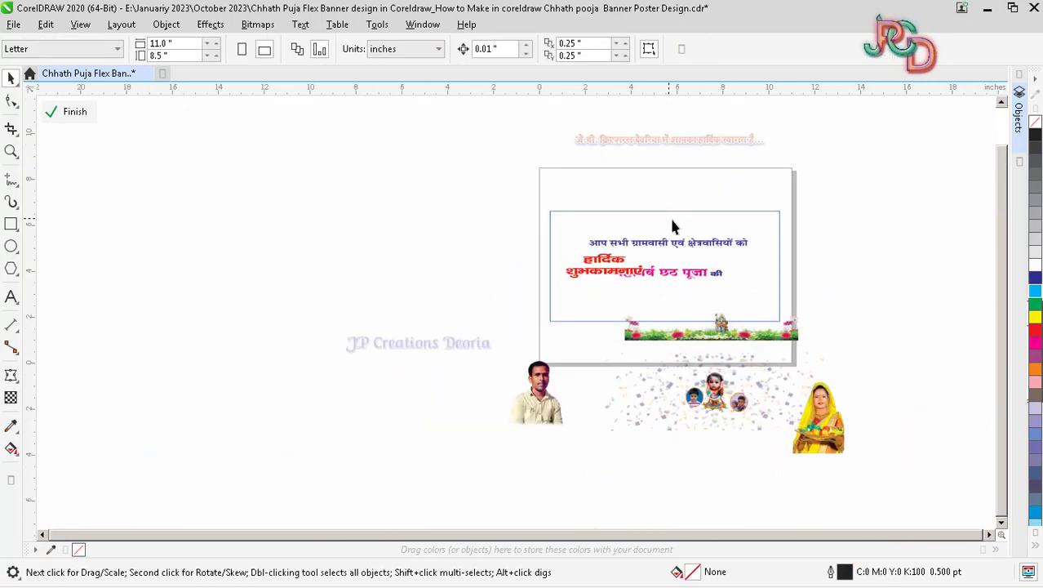
Place the आप सभी ग्रामवासी line at the frame's top with महापर्व छठ पूजा beneath it, moving the red greeting lower down
scroll(735, 253, "up", 3)
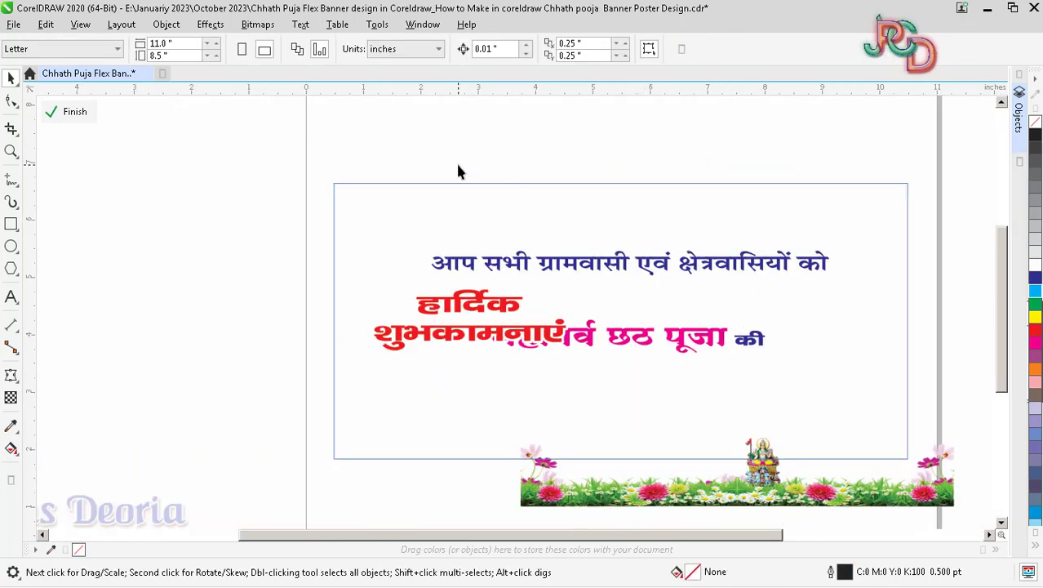
left_click(11, 246)
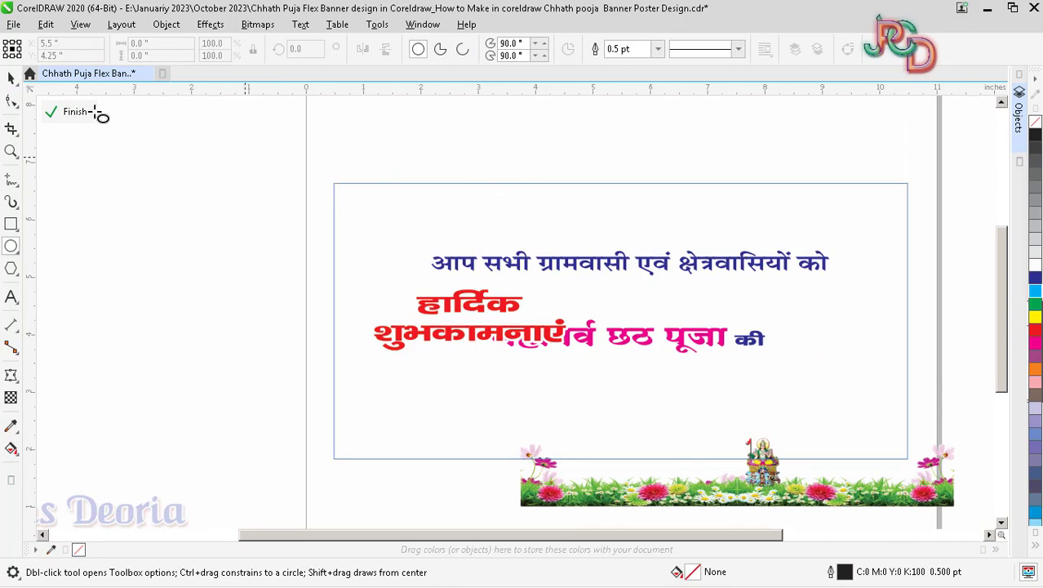
left_click(12, 78)
left_click_drag(617, 273, 624, 222)
left_click_drag(471, 303, 472, 393)
left_click(682, 348)
left_click_drag(682, 353, 701, 273)
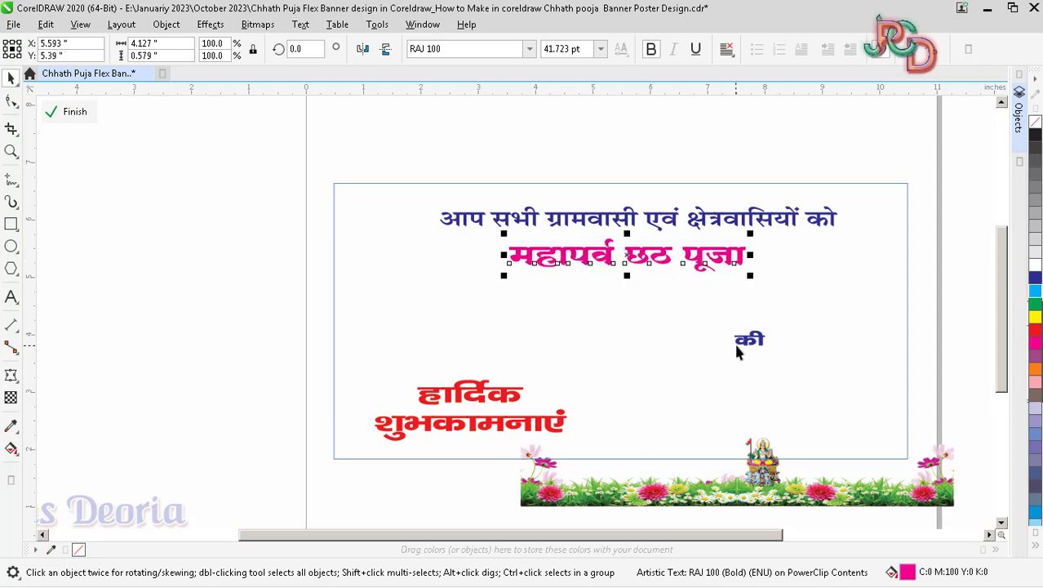
Place की right after महापर्व छठ पूजा and move the red हार्दिक शुभकामनाएं text up beneath that line
left_click(749, 347)
left_click_drag(749, 347, 765, 263)
scroll(608, 331, "down", 2)
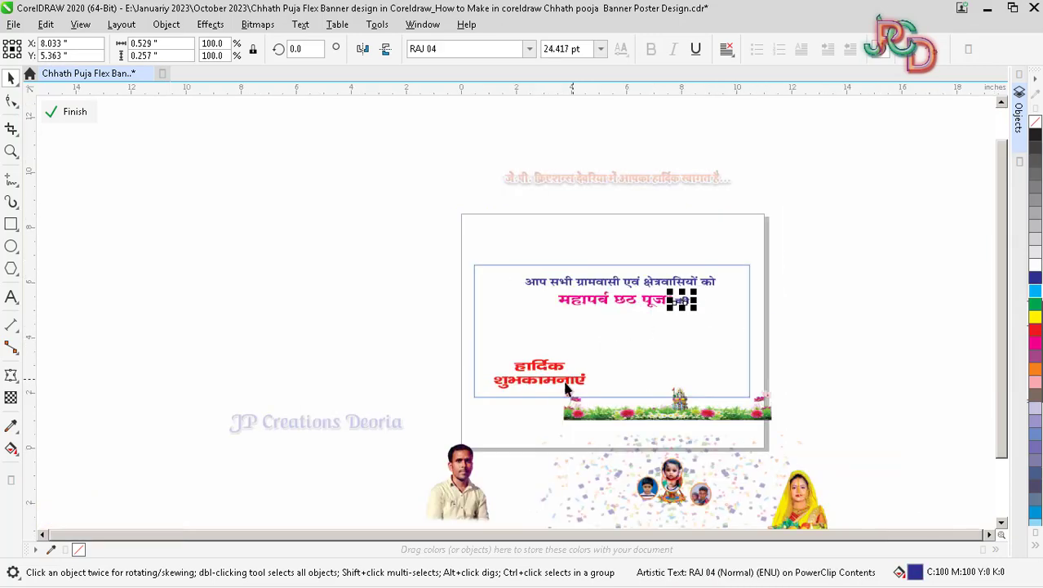
left_click_drag(551, 380, 609, 336)
Move the flower strip out to the left of the page and bring the confetti group into the frame behind the text
scroll(555, 366, "down", 2)
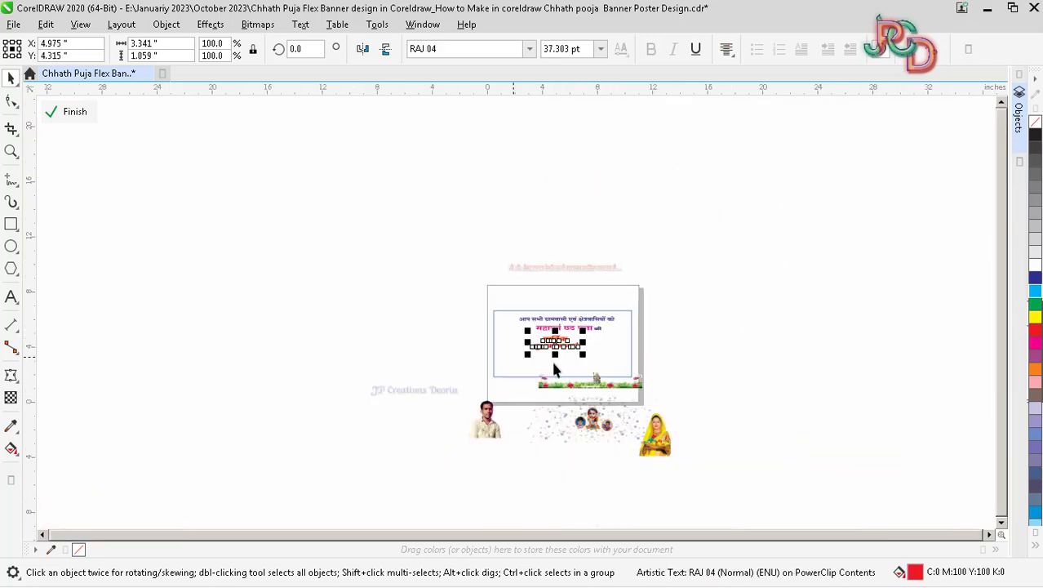
scroll(652, 439, "up", 2)
key("Escape")
left_click_drag(625, 388, 258, 402)
left_click_drag(665, 448, 587, 316)
scroll(605, 303, "up", 2)
scroll(586, 317, "down", 2)
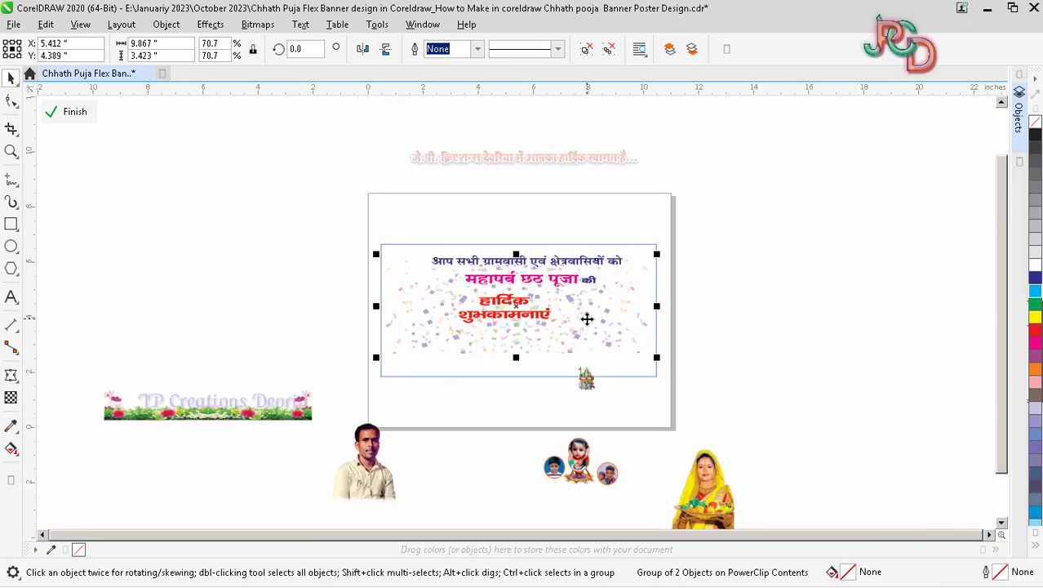
Nudge the confetti group up about 0.10" and right about 0.08" to centre it across the frame
scroll(587, 319, "up", 2)
key("Up")
key("Up")
key("Up")
key("Up")
key("Up")
key("Up")
key("Up")
key("Up")
key("Up")
key("Right")
key("Right")
key("Right")
key("Right")
key("Right")
key("Right")
key("Right")
key("Right")
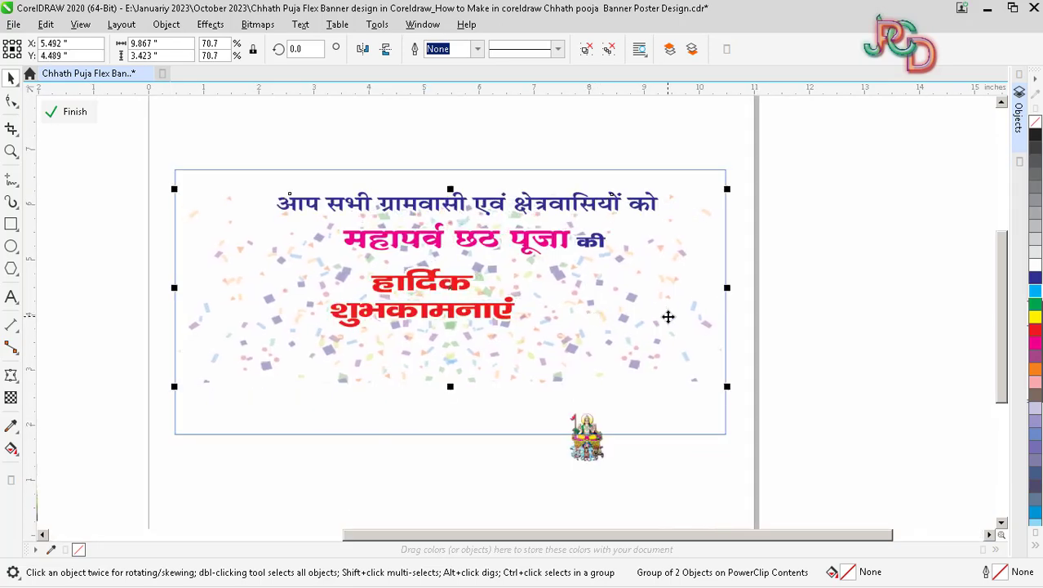
Start a fountain fill on the confetti group and switch its first node's colour model to CMYK
key("F11")
left_click_drag(516, 86, 712, 119)
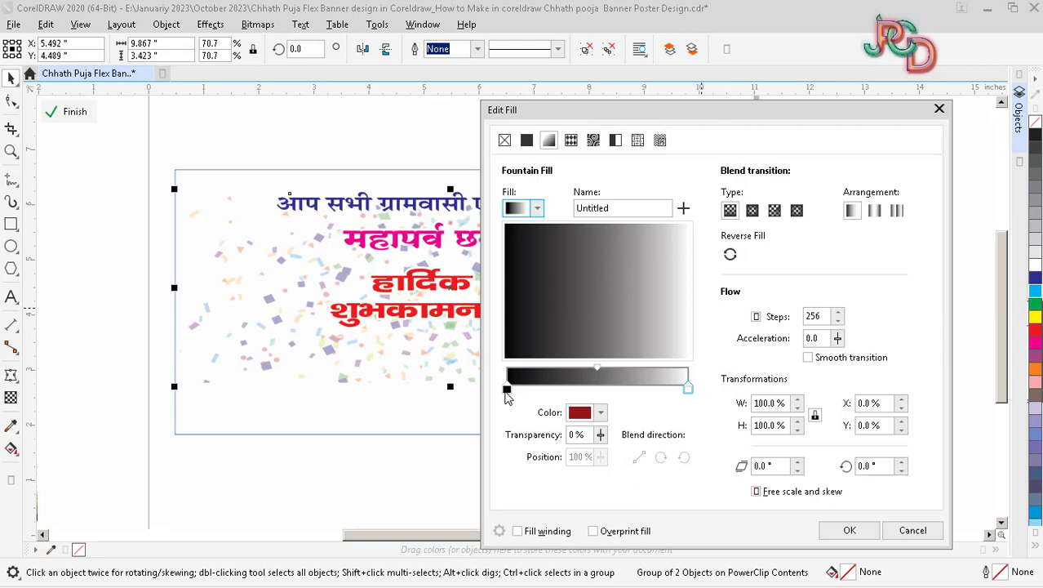
left_click(507, 390)
left_click(582, 414)
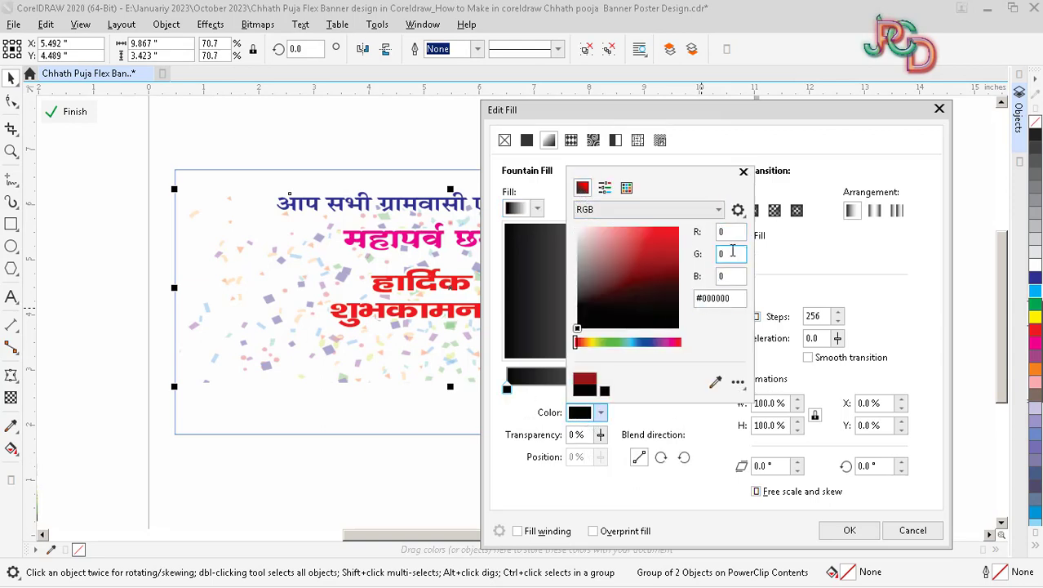
left_click(649, 209)
left_click(632, 236)
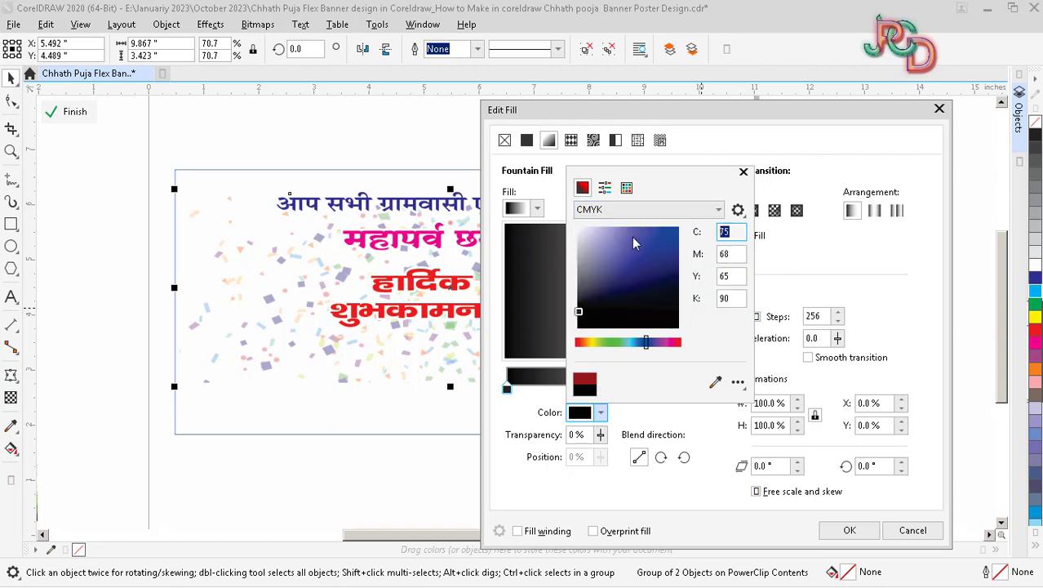
Set the first gradient node to C0 M0 Y100 K0 and try to apply the yellow-to-white fill to the confetti group
type("0")
key("Tab")
type("0")
key("Tab")
type("100")
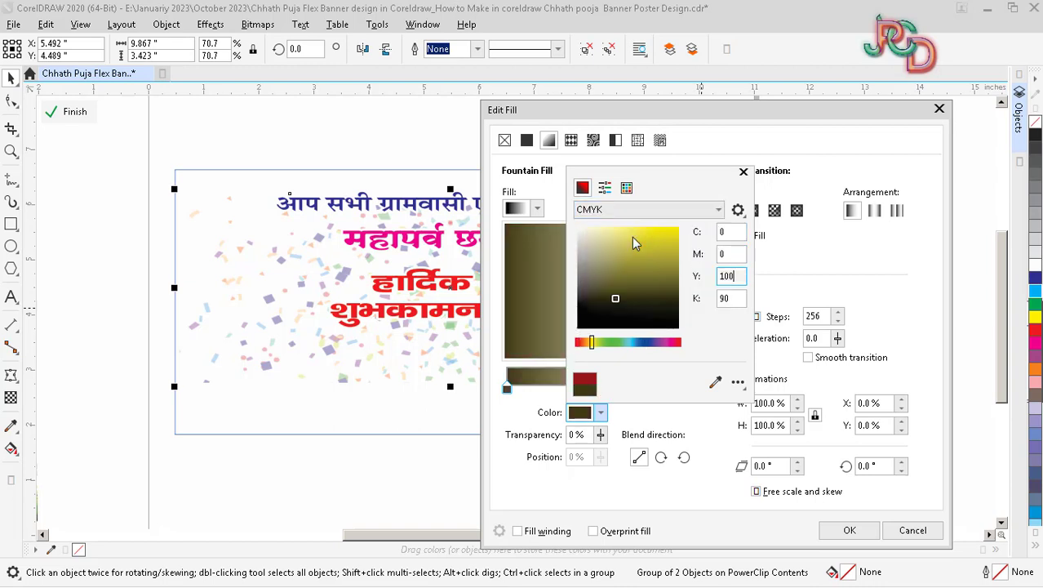
key("Tab")
type("0")
left_click(804, 280)
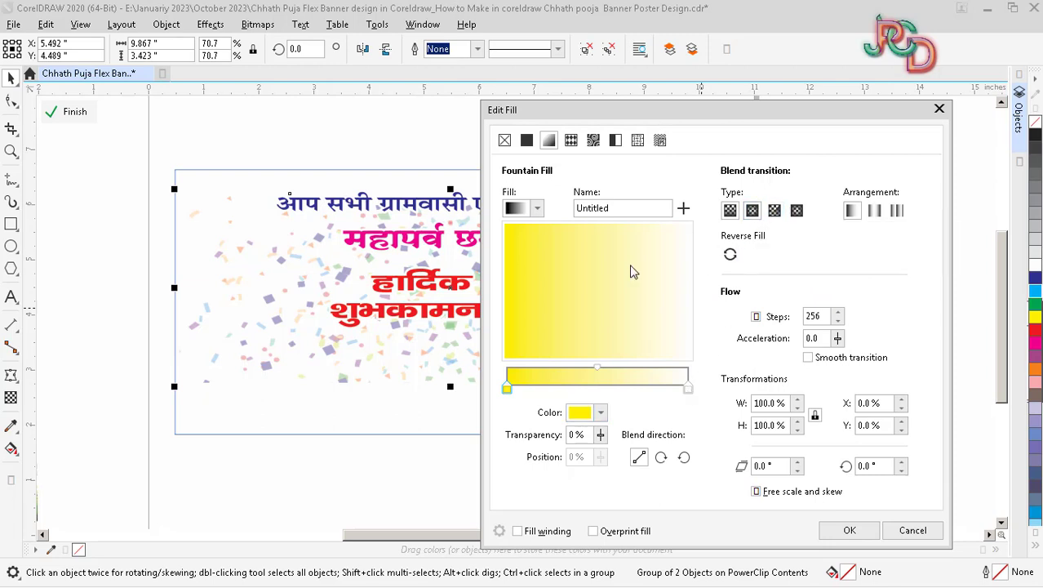
left_click_drag(653, 116, 657, 137)
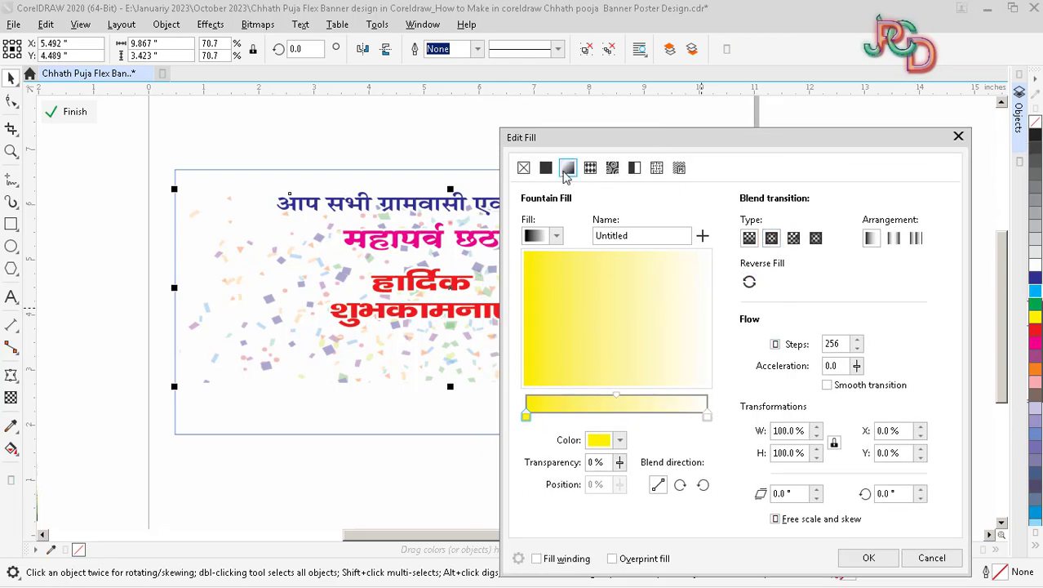
left_click(869, 557)
Deselect the confetti group and finish editing the frame's PowerClip contents
scroll(601, 365, "down", 3)
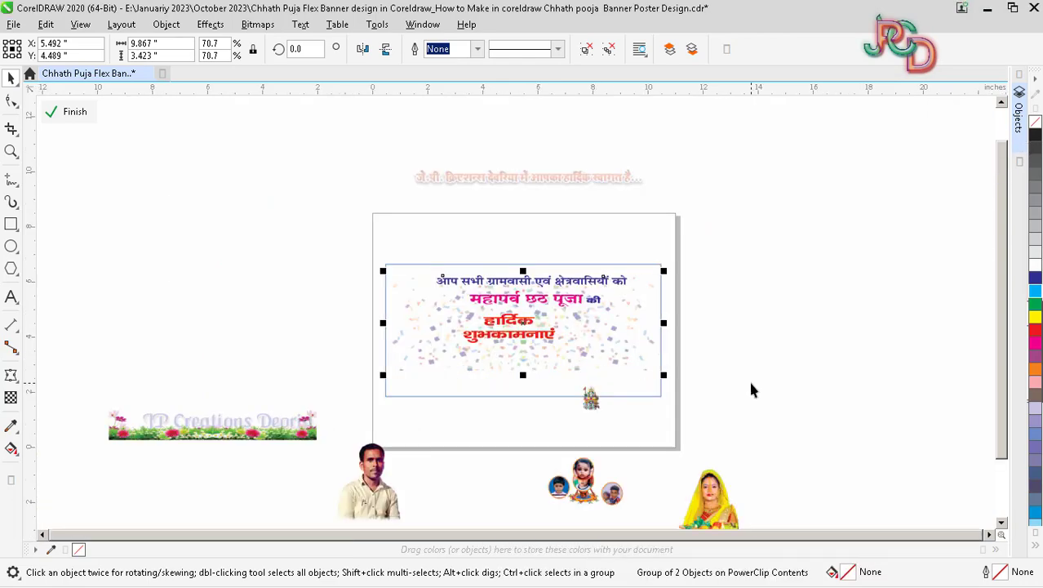
left_click(749, 379)
scroll(653, 393, "up", 2)
left_click(738, 383, "ctrl")
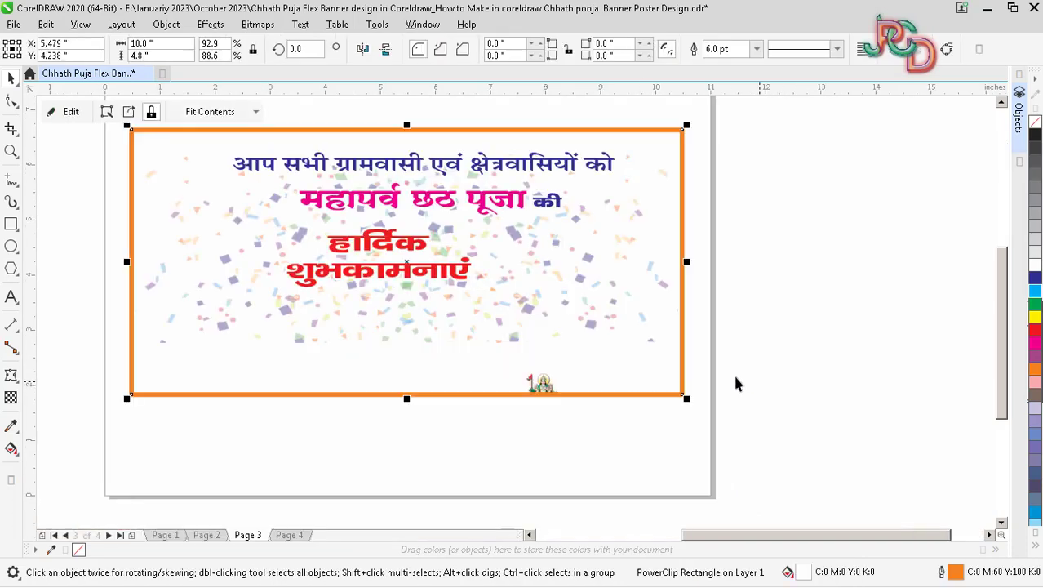
Fill the orange-outlined frame with an elliptical fountain fill running from yellow edges to a white centre
scroll(699, 390, "down", 1)
left_click(700, 396)
left_click(659, 373)
scroll(661, 372, "up", 1)
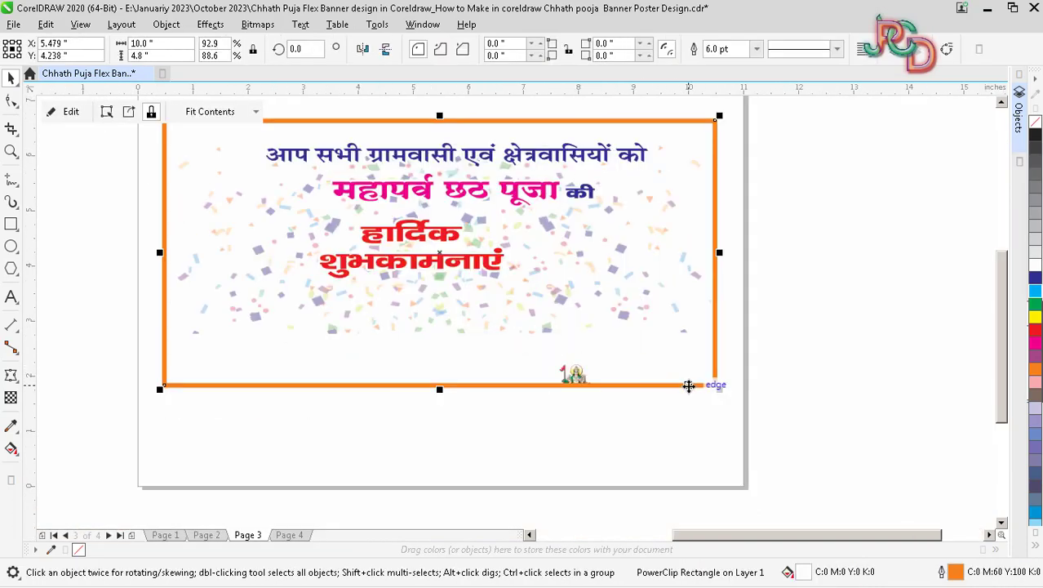
key("F11")
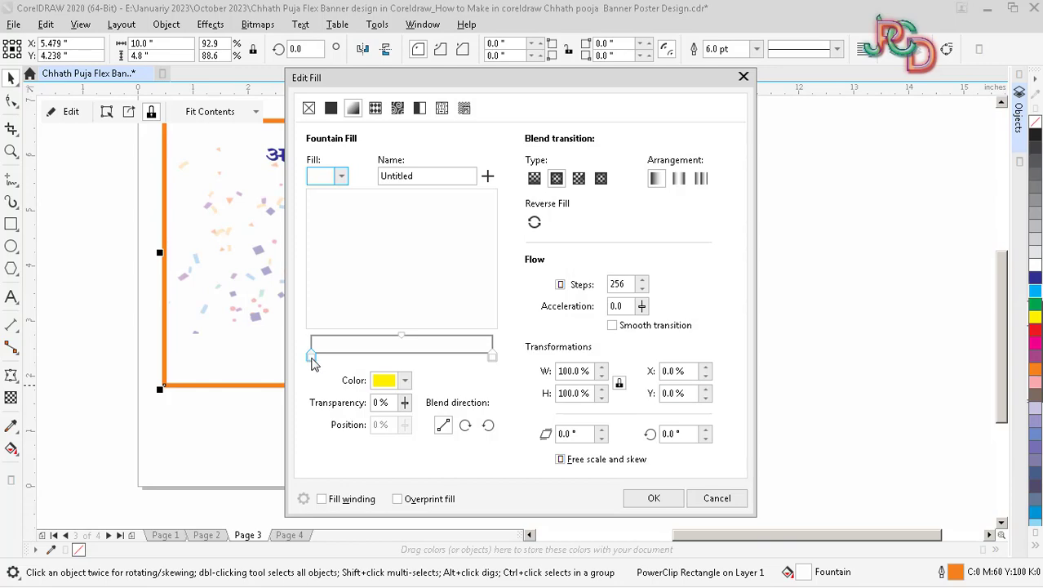
left_click(385, 380)
left_click(503, 220)
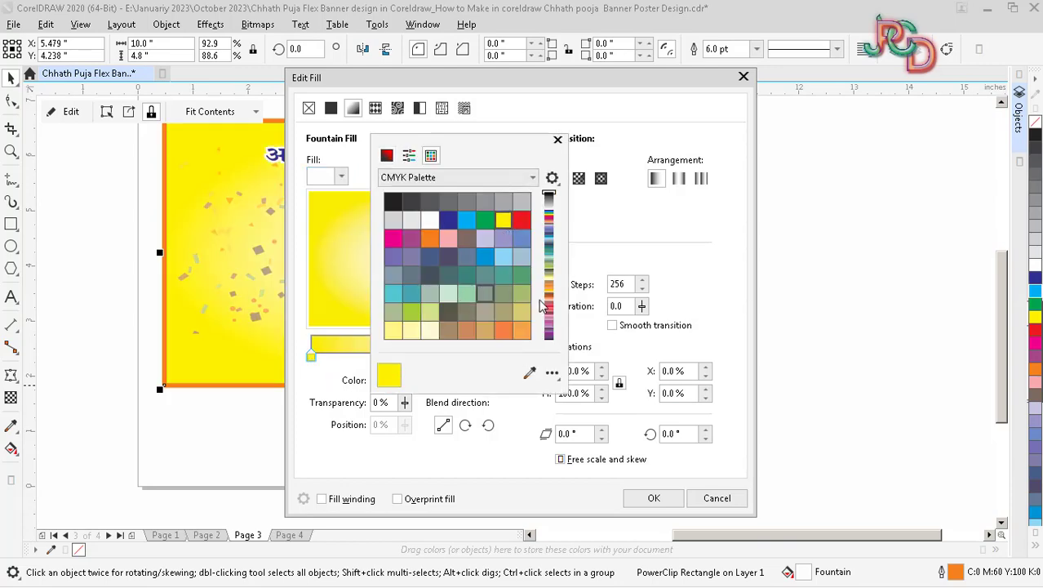
left_click(638, 236)
left_click_drag(429, 83, 535, 280)
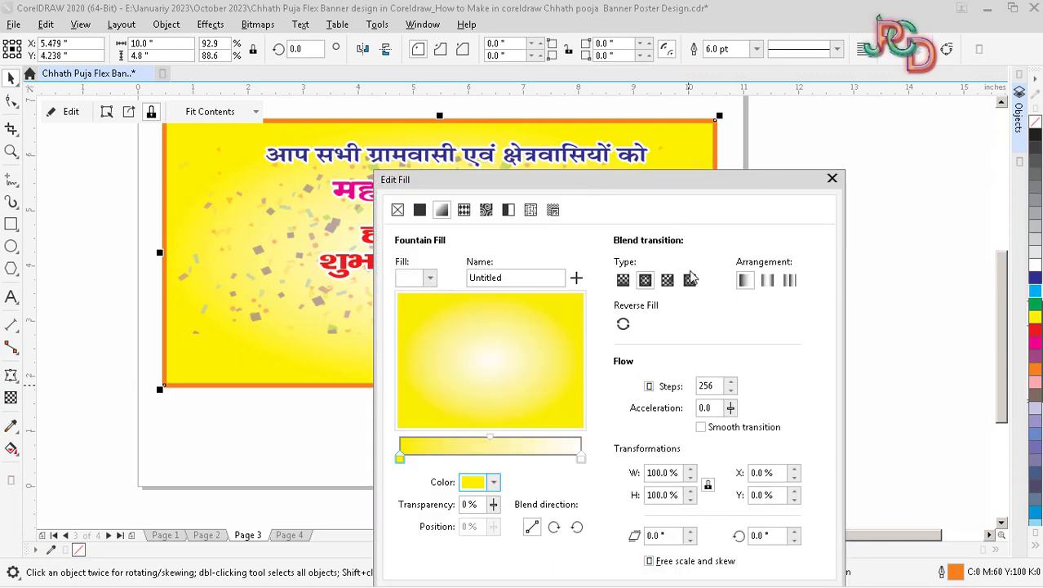
left_click_drag(741, 186, 668, 104)
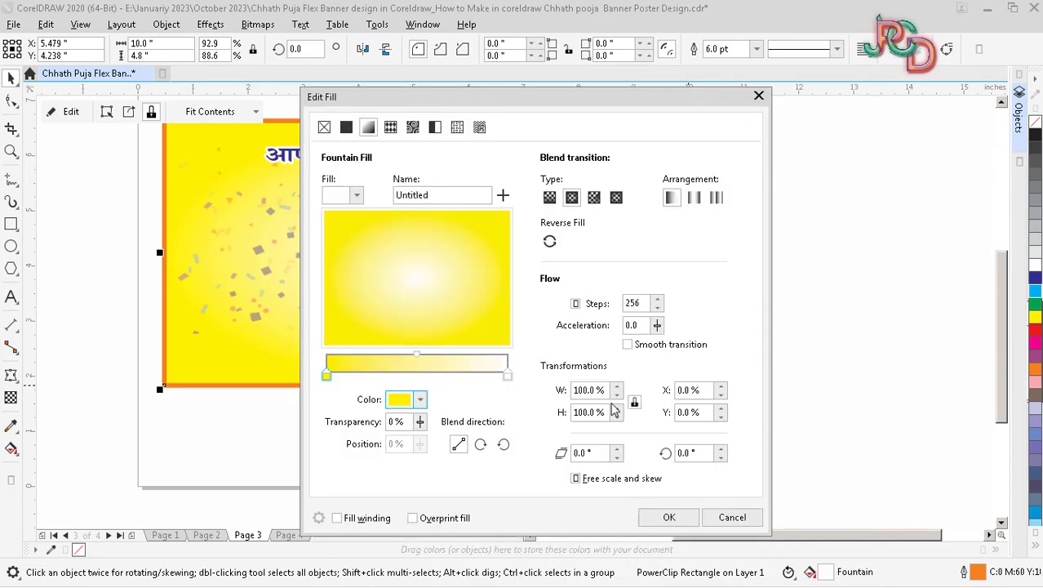
left_click(550, 198)
left_click_drag(481, 107, 611, 117)
left_click(784, 539)
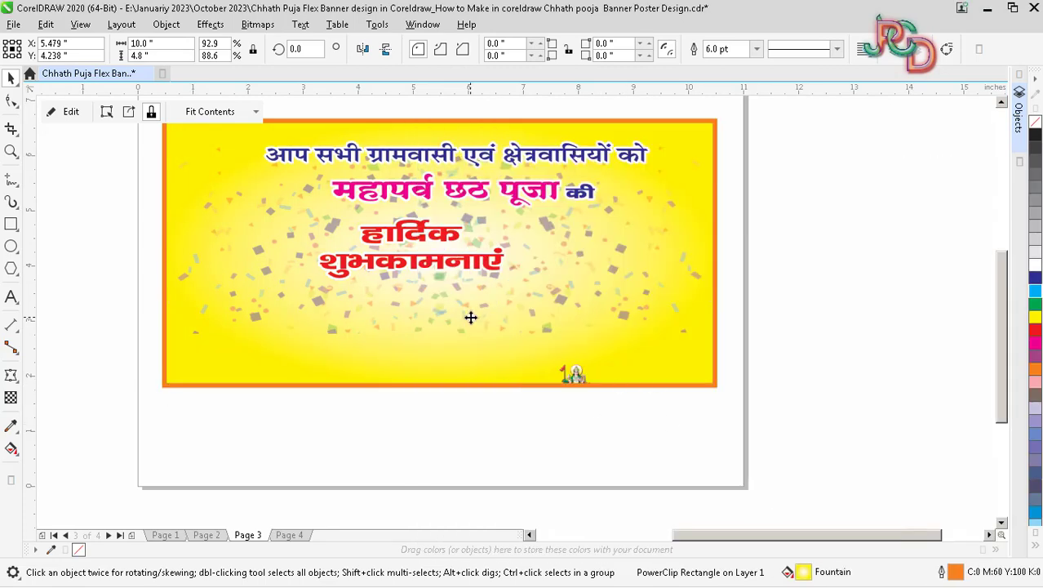
Open the yellow frame's PowerClip contents and place the man's photo in its lower-left corner, enlarged to about 3.54 inches wide
scroll(471, 317, "down", 1)
key("Escape")
double_click(459, 313)
scroll(386, 337, "up", 1)
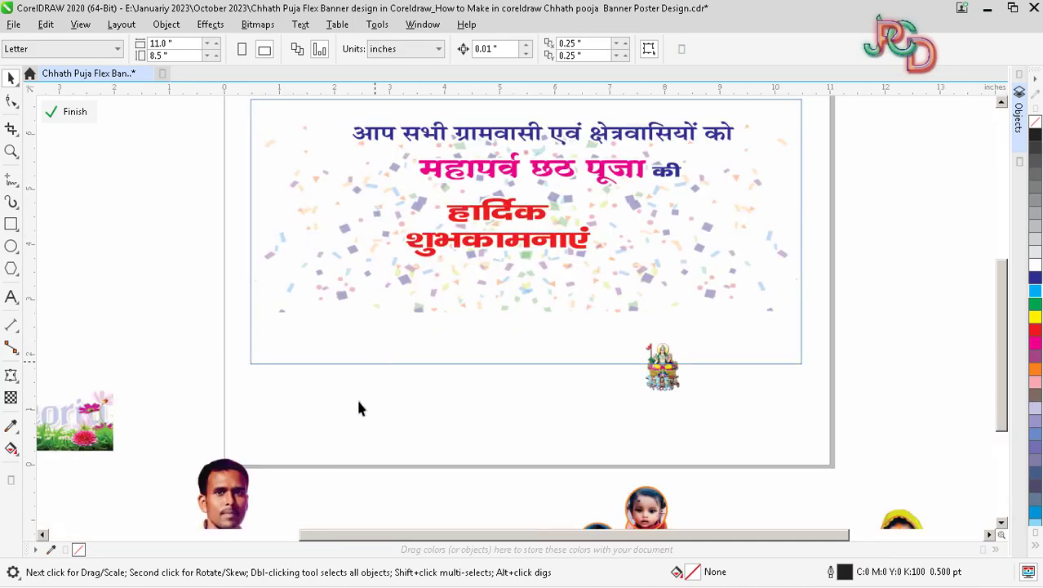
scroll(359, 408, "down", 2)
left_click_drag(284, 478, 327, 359)
scroll(327, 359, "up", 2)
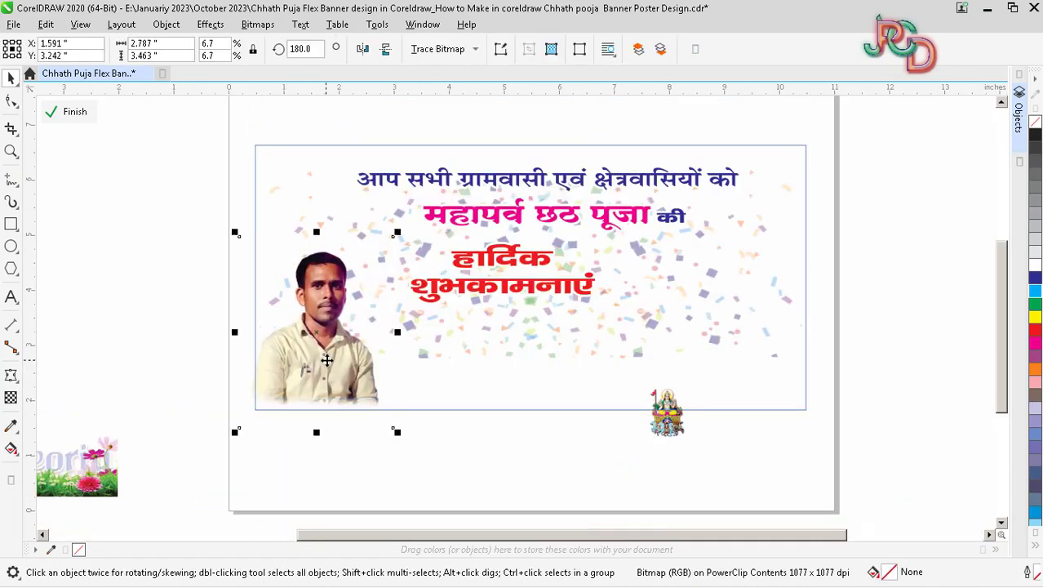
left_click_drag(398, 431, 419, 458)
left_click_drag(360, 398, 367, 397)
scroll(367, 397, "down", 1)
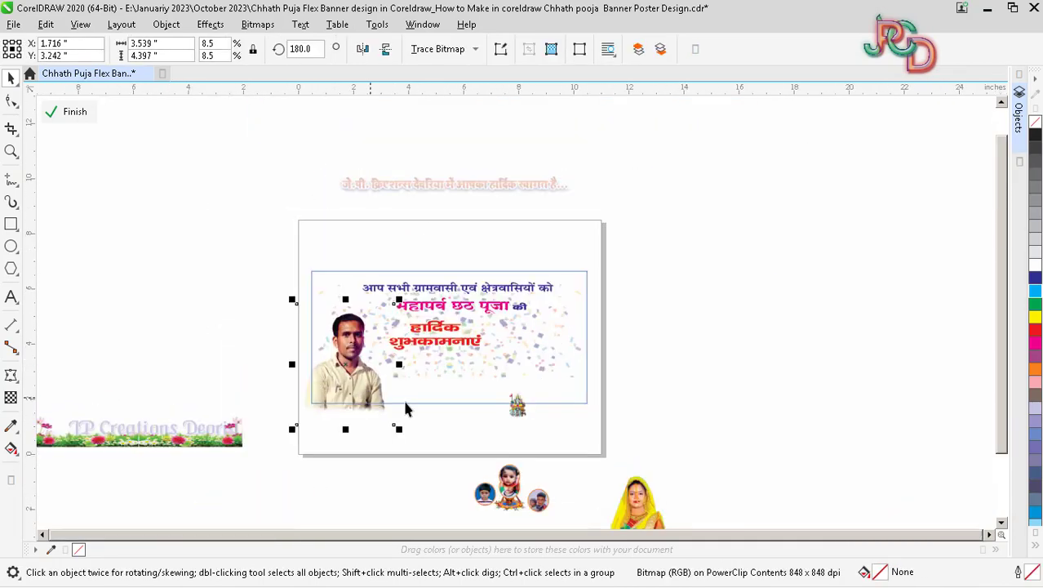
Place the deity image in the frame's upper-left corner, enlarged to about 1.1 by 1.4 inches
left_click(514, 408)
left_click_drag(516, 411, 381, 303)
scroll(343, 305, "up", 2)
scroll(335, 285, "up", 2)
left_click_drag(364, 338, 367, 346)
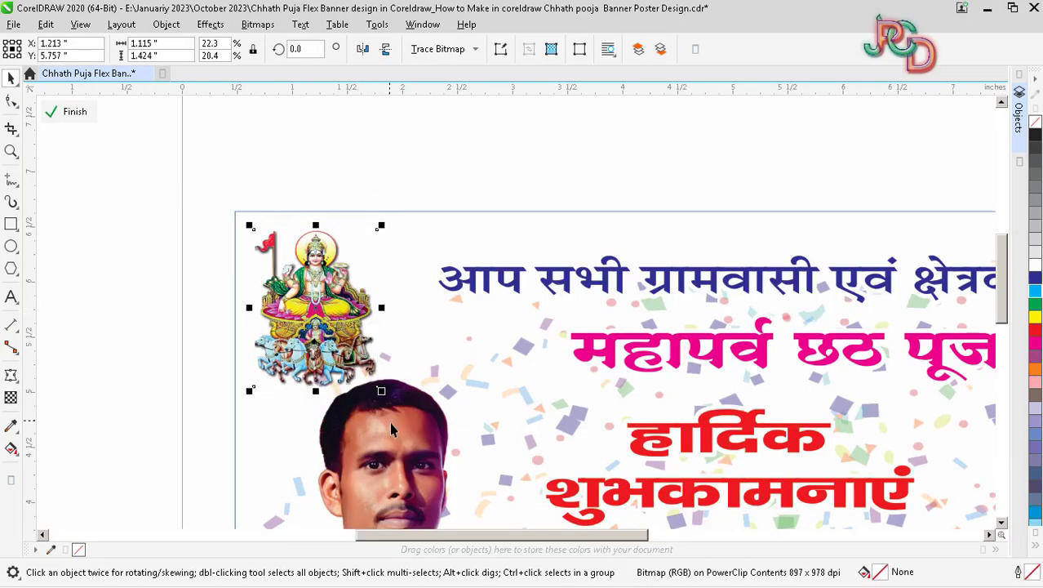
Reduce the man's photo to about 3.38 inches wide so it sits beneath the deity image
left_click(390, 422)
scroll(433, 369, "down", 1)
left_click_drag(504, 353, 494, 366)
scroll(514, 370, "down", 2)
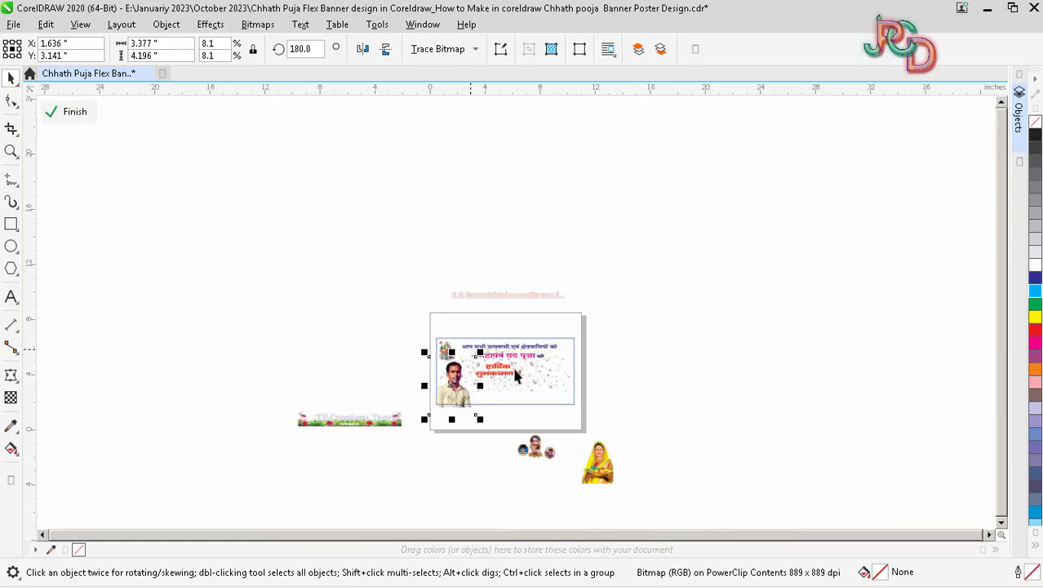
Move the photo of the woman in the yellow sari to the frame's lower-right corner, enlarged to about 2.99 inches wide
scroll(551, 434, "up", 1)
left_click_drag(654, 498, 574, 354)
scroll(574, 355, "up", 2)
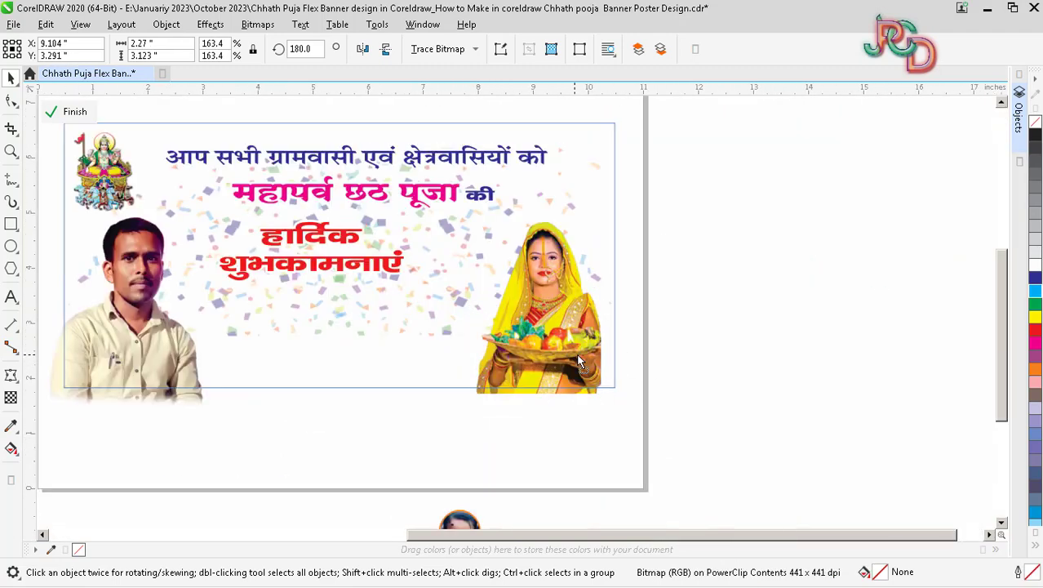
left_click_drag(620, 396, 643, 426)
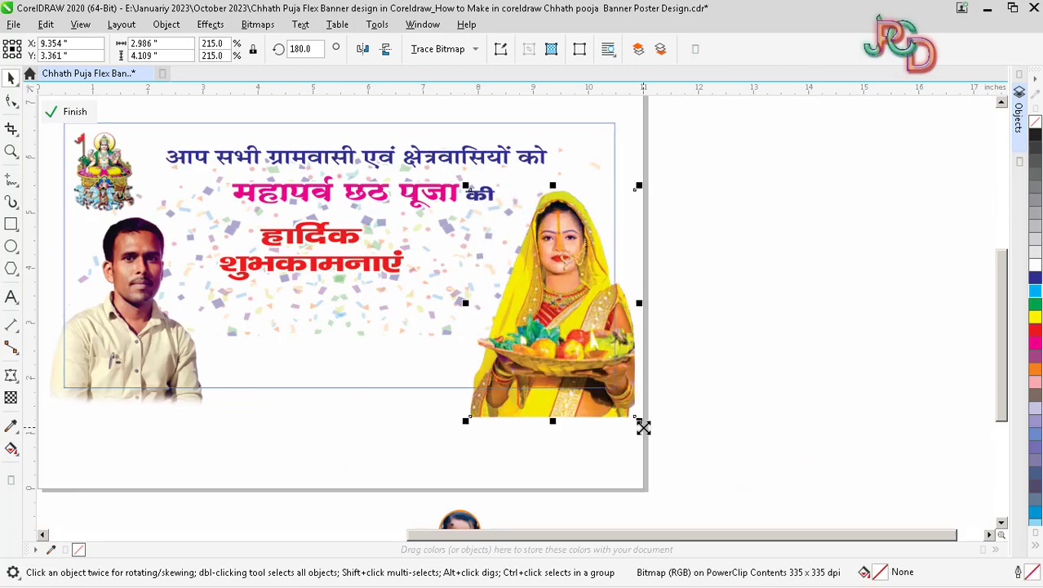
left_click_drag(567, 365, 553, 359)
scroll(554, 359, "down", 1)
left_click(684, 329)
Enlarge the first two heading lines together to about 7.87 inches wide and shift them slightly left
left_click(457, 258)
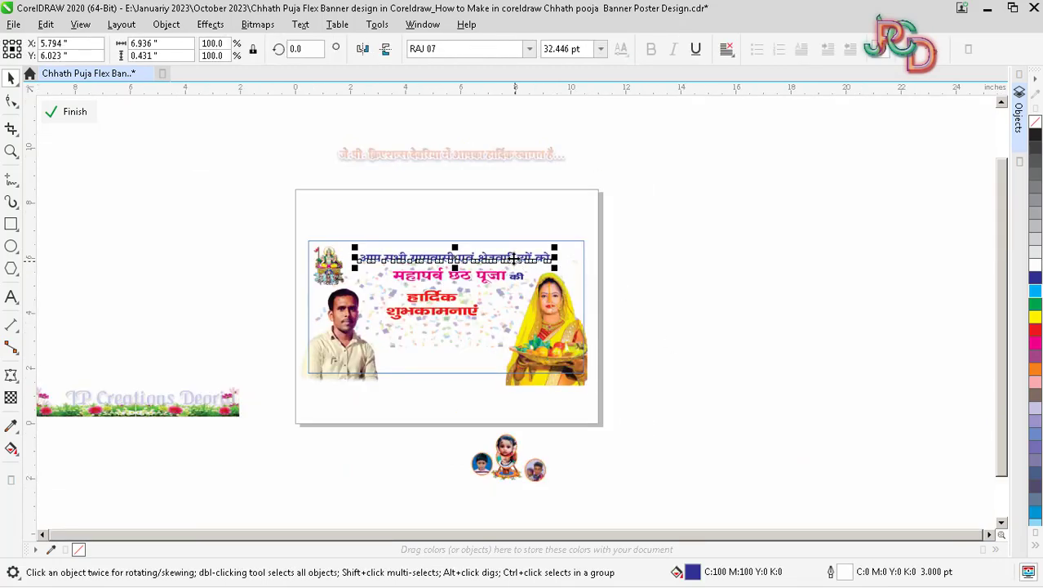
left_click(338, 212)
left_click(536, 275)
scroll(536, 275, "up", 2)
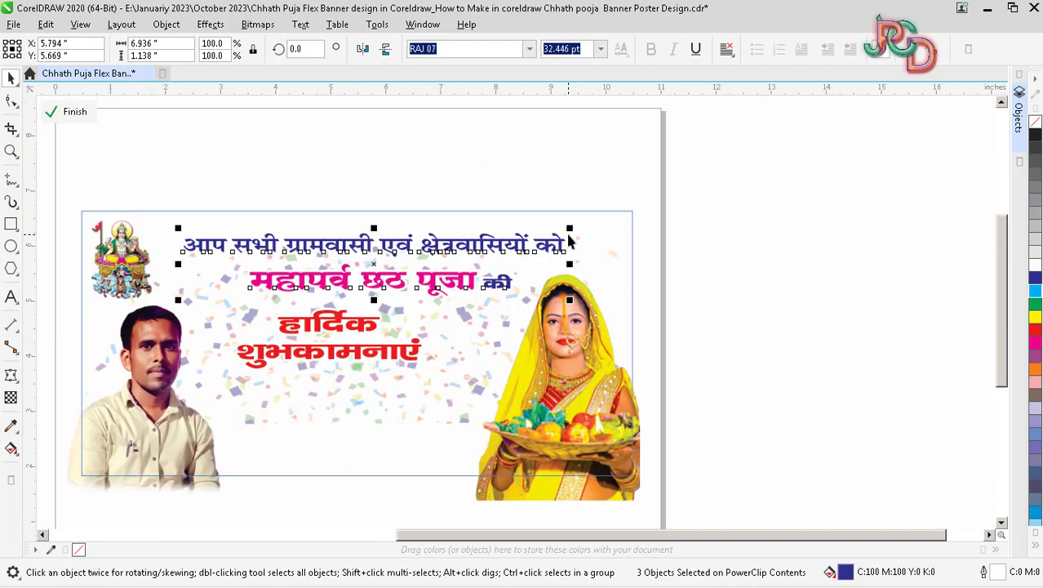
left_click_drag(570, 229, 621, 219)
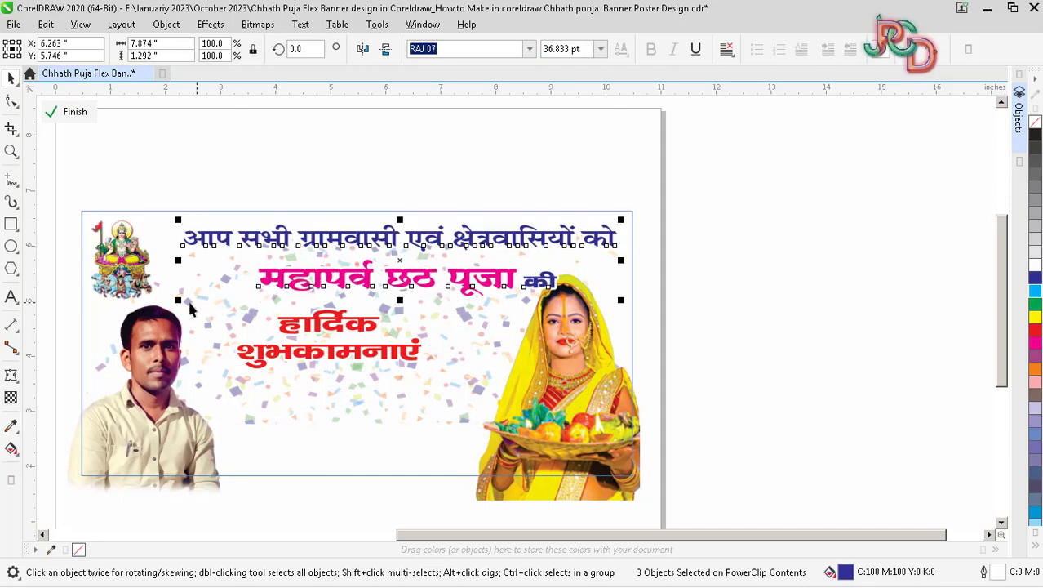
left_click_drag(460, 280, 445, 280)
left_click(675, 291)
Enlarge the magenta "महापर्व छठ पूजा" text leftward to about 5.42 inches wide
left_click(452, 286)
scroll(453, 287, "down", 1)
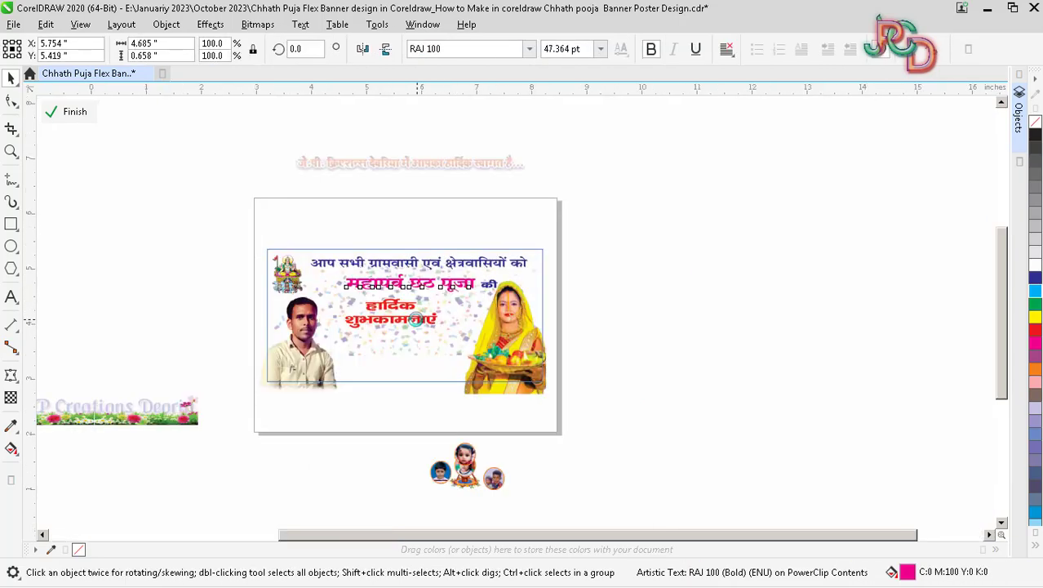
scroll(416, 319, "up", 1)
left_click_drag(323, 253, 215, 274)
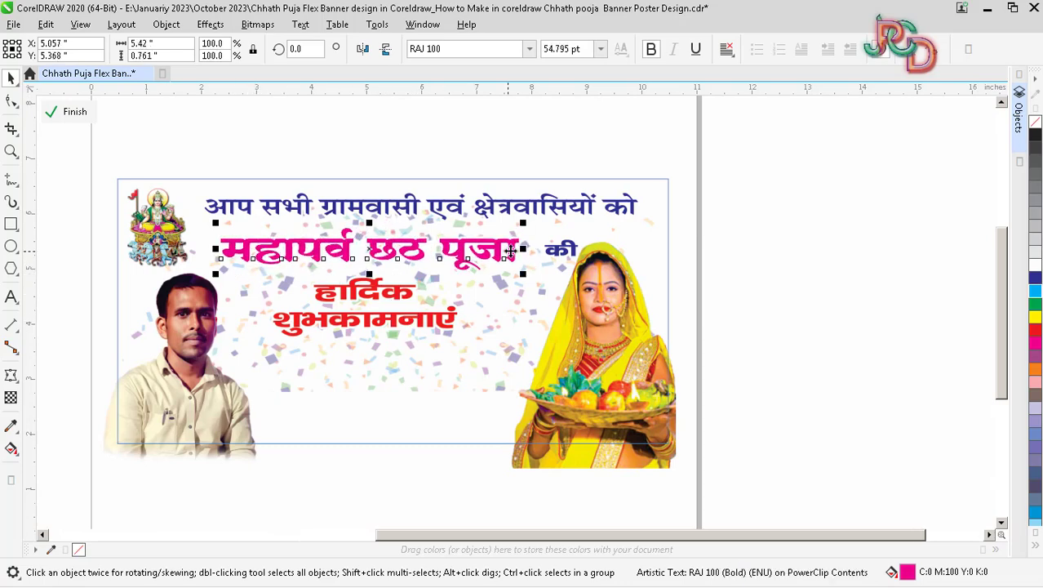
Move the blue word "की" closer to the end of the magenta heading
left_click(540, 252)
left_click(558, 250)
scroll(545, 271, "up", 1)
left_click_drag(557, 246, 526, 251)
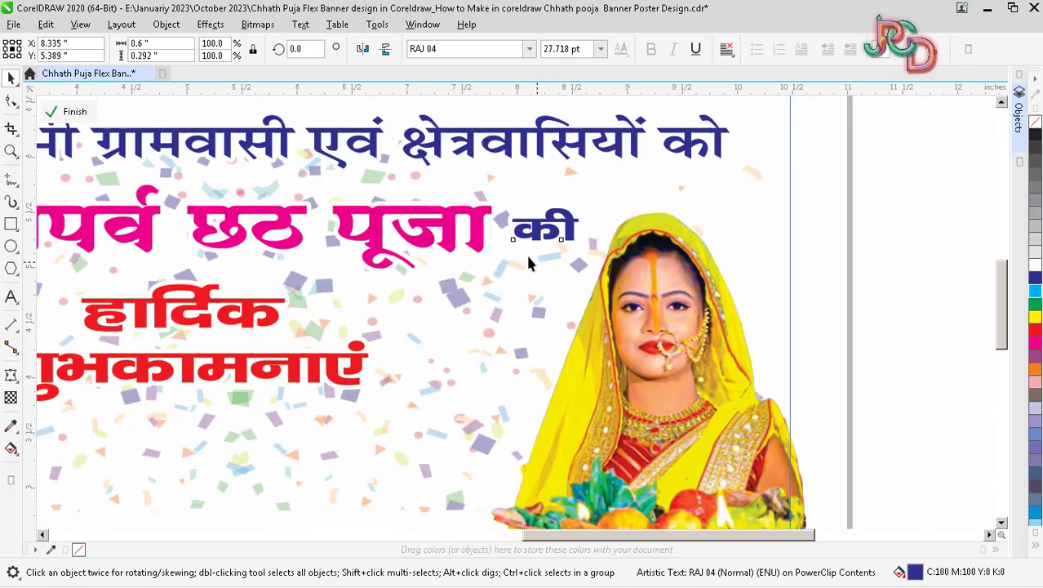
scroll(524, 255, "down", 1)
scroll(482, 300, "down", 1)
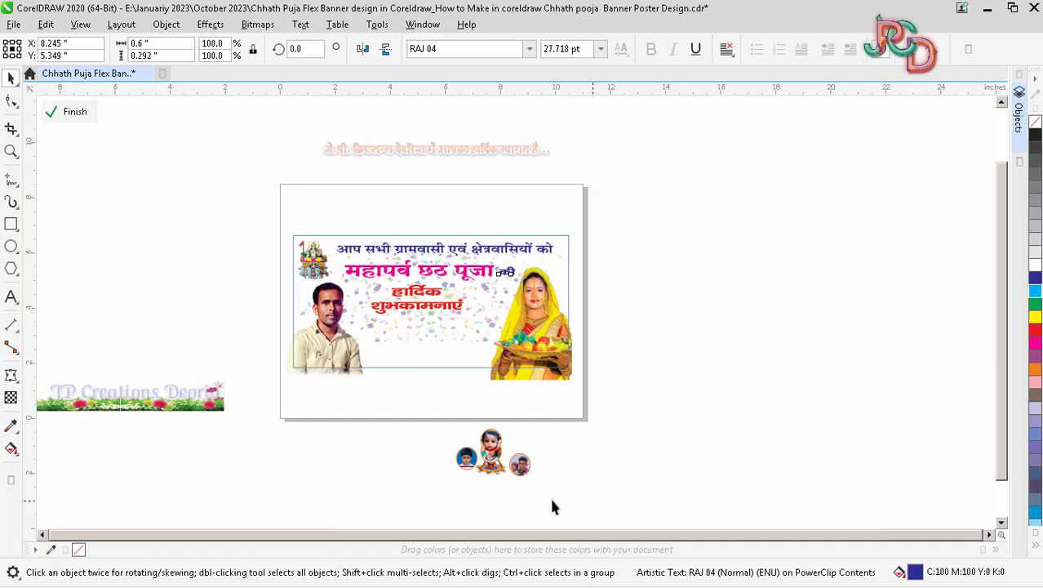
Move the small oval portraits below the red greeting and separate the overlapping ones
left_click(490, 454)
left_click_drag(490, 453, 388, 473)
scroll(420, 369, "up", 2)
left_click(452, 426)
left_click_drag(453, 356, 483, 355)
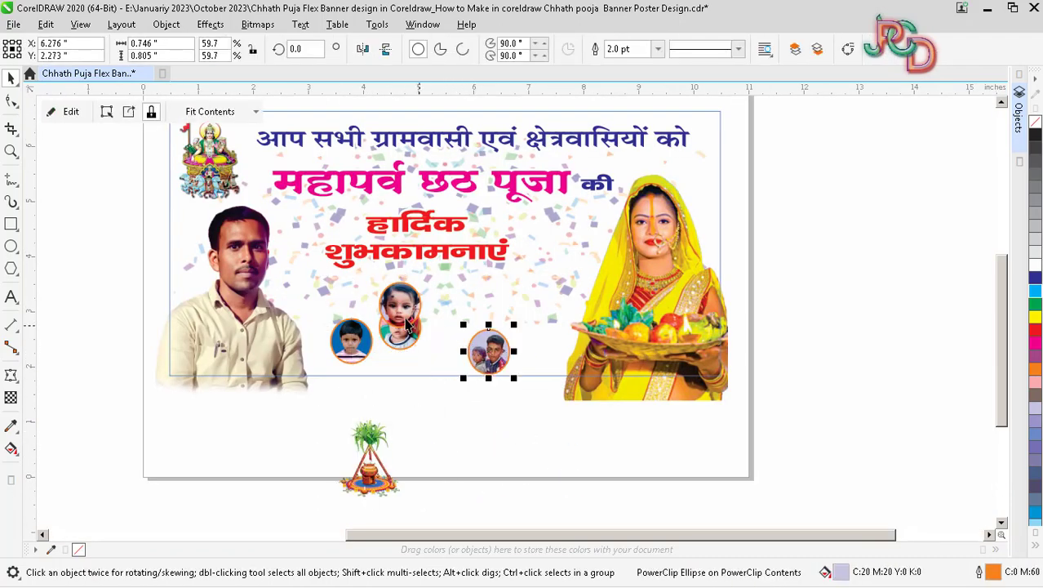
left_click_drag(403, 315, 526, 321)
scroll(472, 356, "up", 1)
left_click_drag(411, 337, 434, 331)
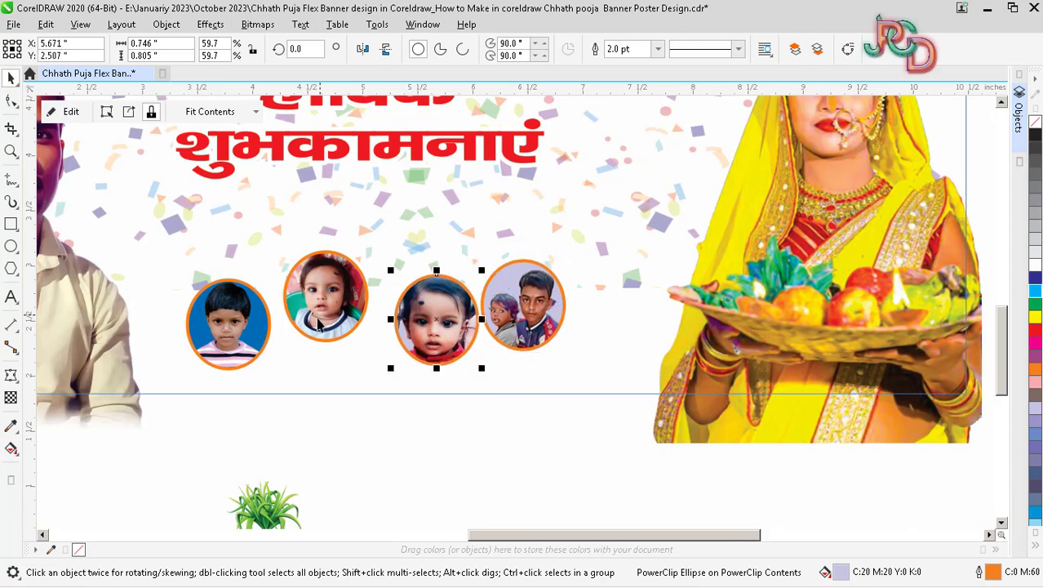
Rearrange the four oval portraits into a row, with the two-boys portrait first and the blue-background portrait last
left_click_drag(511, 324, 334, 330)
left_click_drag(227, 339, 548, 361)
left_click_drag(356, 331, 378, 330)
left_click_drag(457, 336, 444, 310)
left_click_drag(538, 352, 533, 332)
left_click_drag(465, 327, 443, 328)
Select the four oval portraits, align them on one level and distribute them evenly in the row
scroll(440, 345, "down", 1)
left_click_drag(523, 387, 304, 284)
scroll(368, 310, "up", 2)
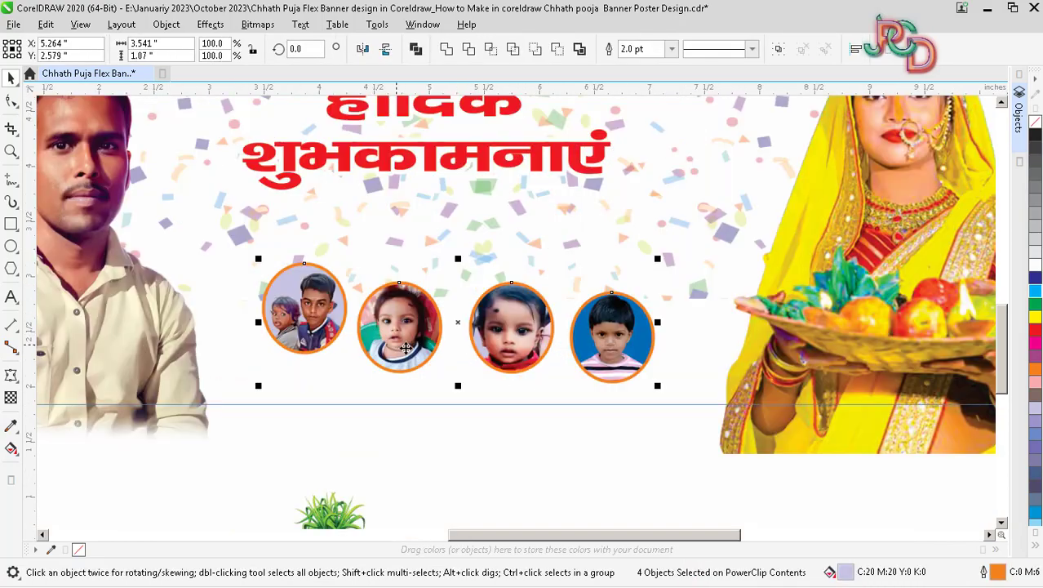
key("shift+e")
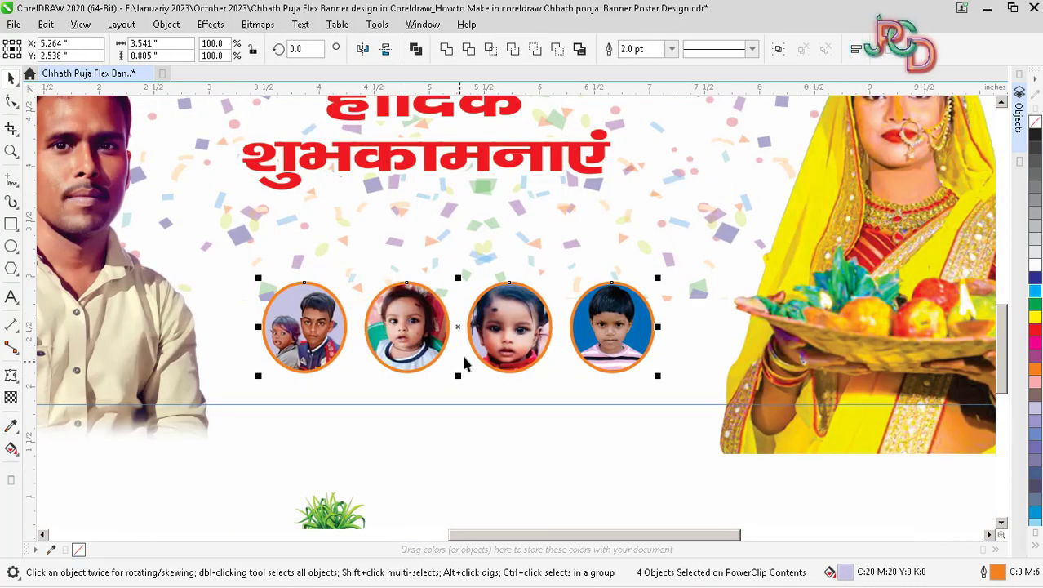
Raise the row of oval portraits and enlarge it to fill the space between the man and the woman
left_click_drag(479, 335, 472, 310)
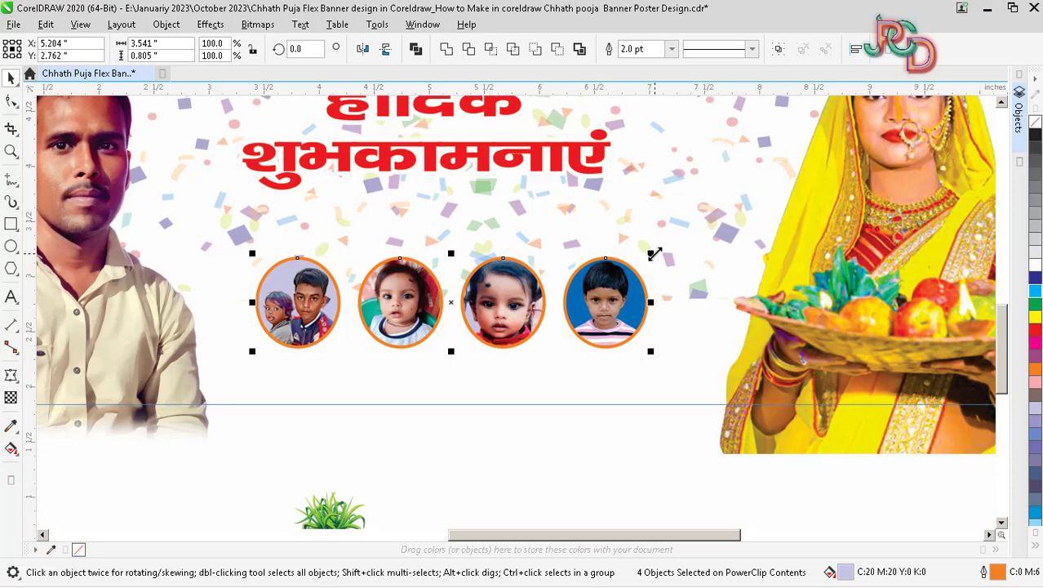
left_click_drag(654, 253, 711, 240)
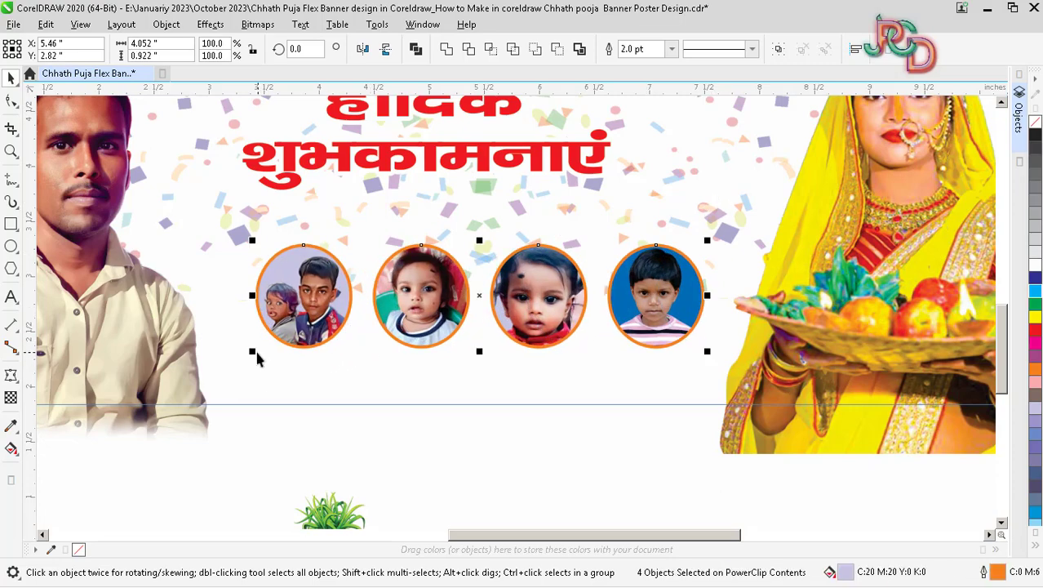
left_click_drag(254, 353, 215, 360)
scroll(421, 321, "down", 1)
left_click(545, 403)
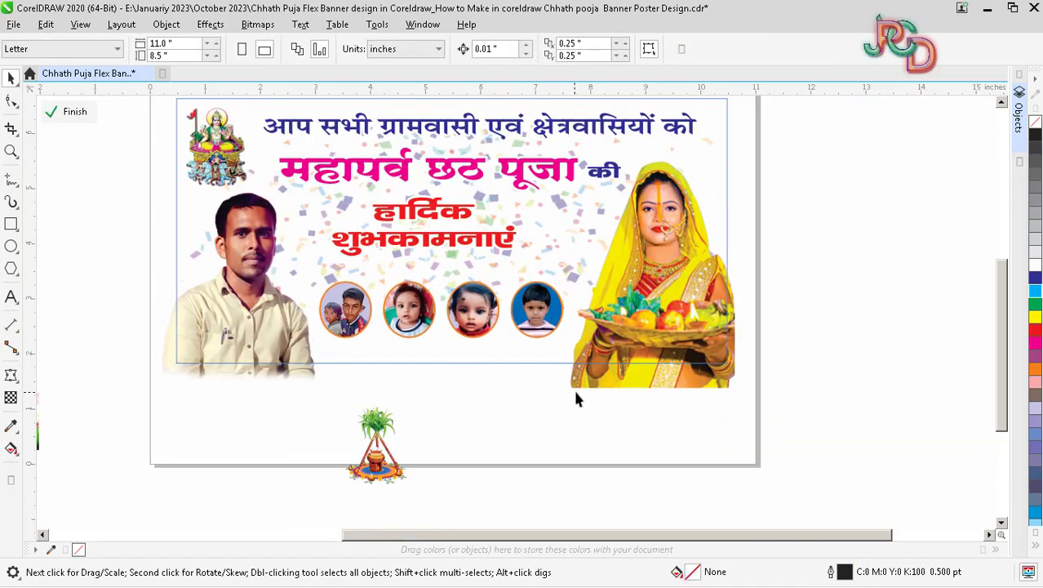
Nudge the second to fourth oval portraits leftward to narrow the gaps evenly between all four
left_click_drag(603, 400, 369, 268)
scroll(370, 270, "up", 4)
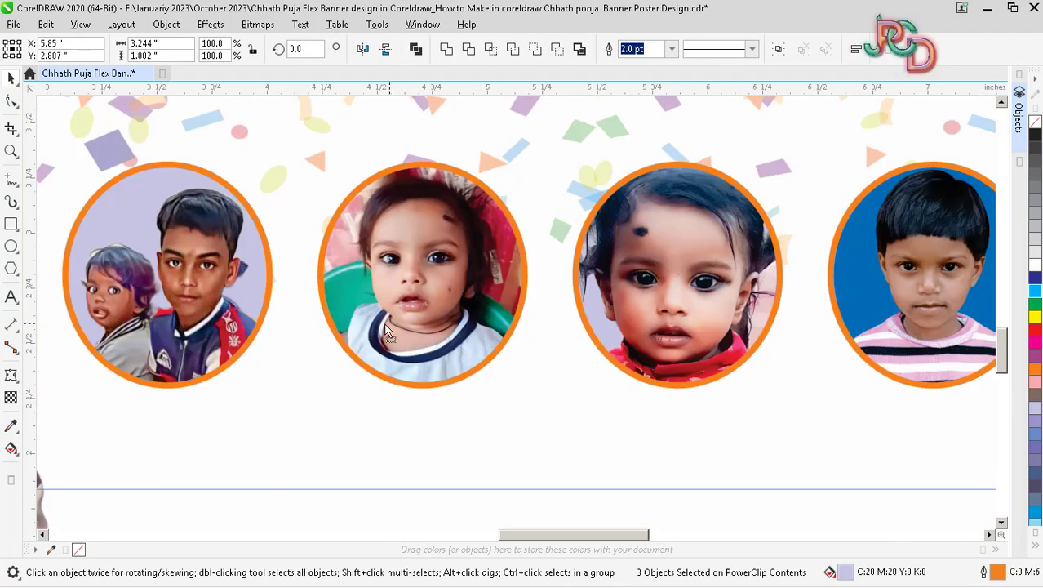
scroll(356, 325, "down", 4)
left_click_drag(533, 403, 377, 276)
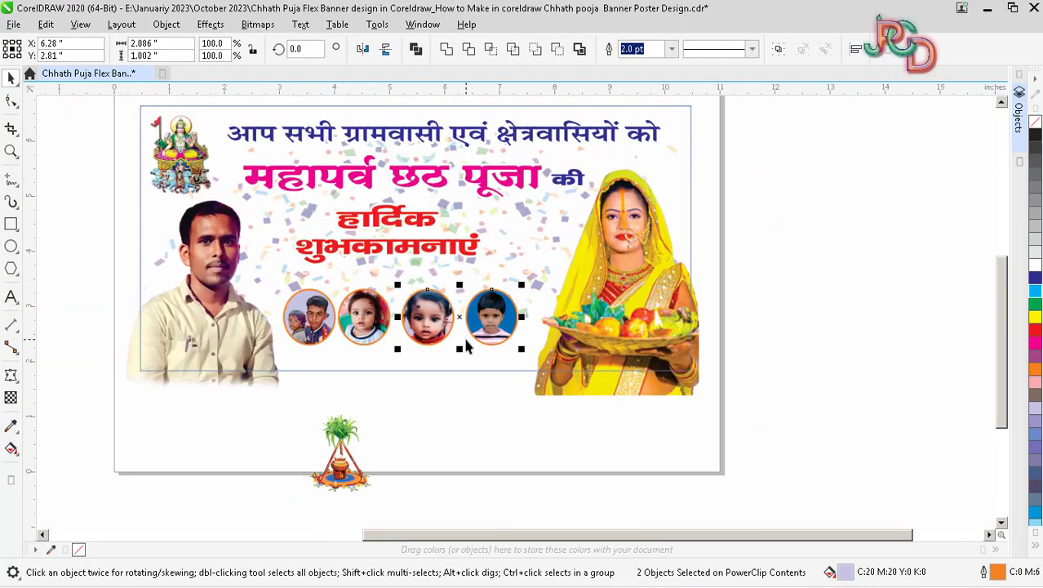
key("Left")
key("Left")
key("Left")
key("Left")
key("Left")
key("Left")
key("Left")
key("Left")
key("Left")
key("Left")
key("Left")
key("Left")
key("Left")
key("Left")
key("Left")
key("Left")
left_click(520, 390)
left_click(490, 338)
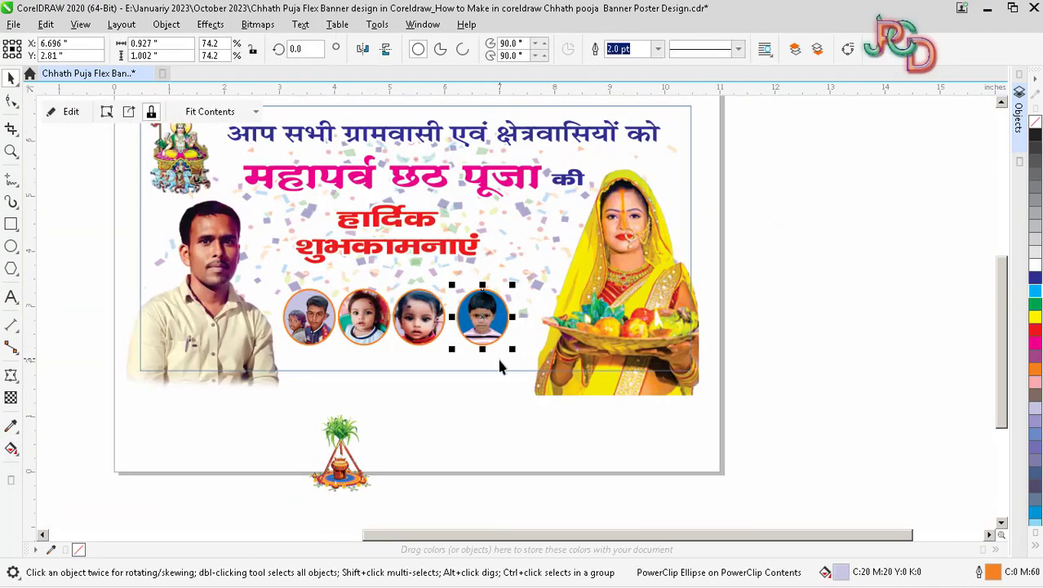
key("ctrl+r")
left_click(546, 418)
Select all four oval portraits and enlarge the row to about 4.93 inches wide
left_click_drag(227, 269, 226, 270)
left_click_drag(504, 283, 549, 249)
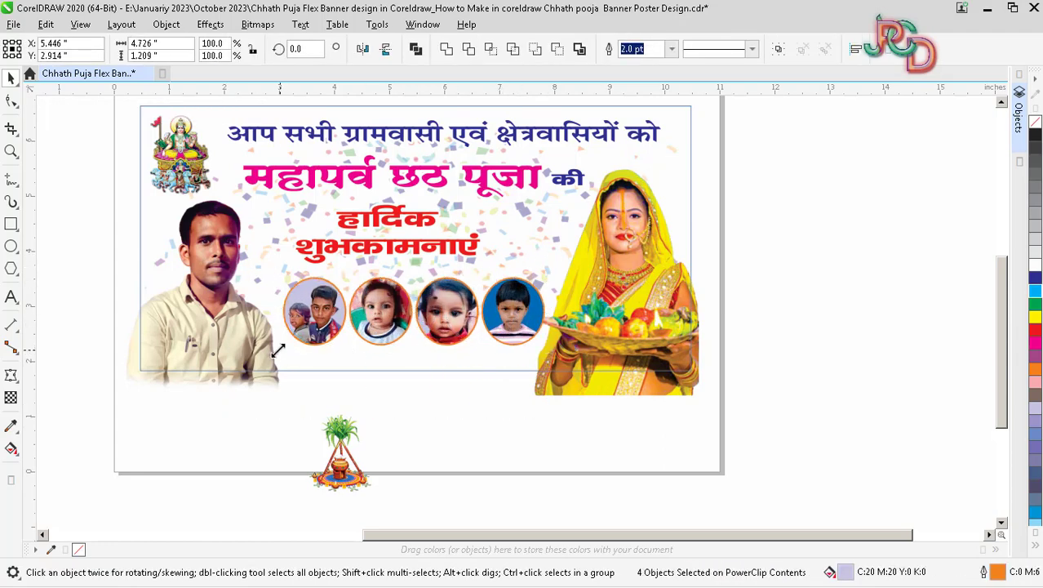
left_click_drag(278, 350, 266, 353)
scroll(351, 343, "down", 5)
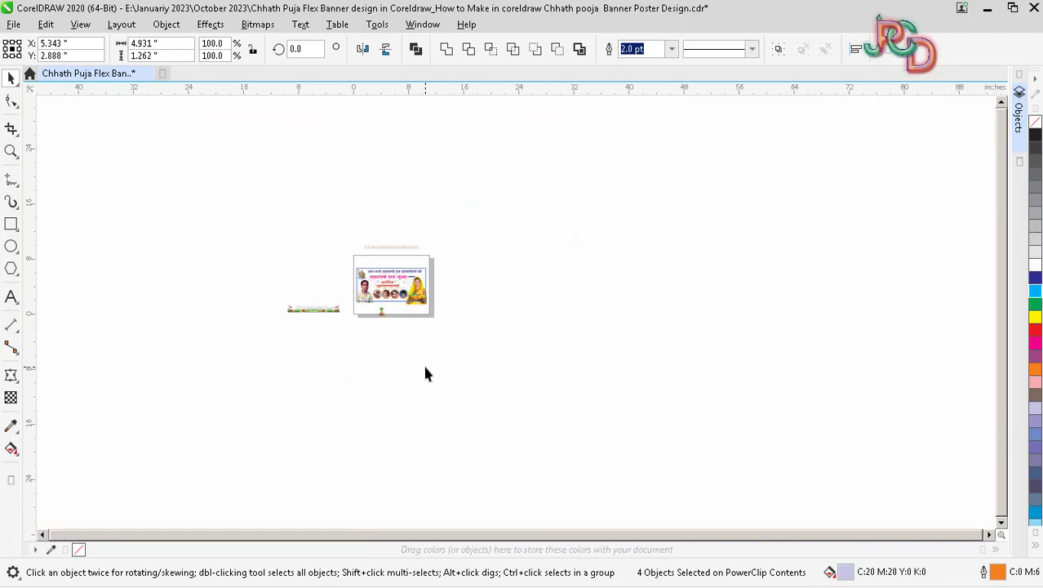
left_click(796, 485)
scroll(394, 302, "up", 4)
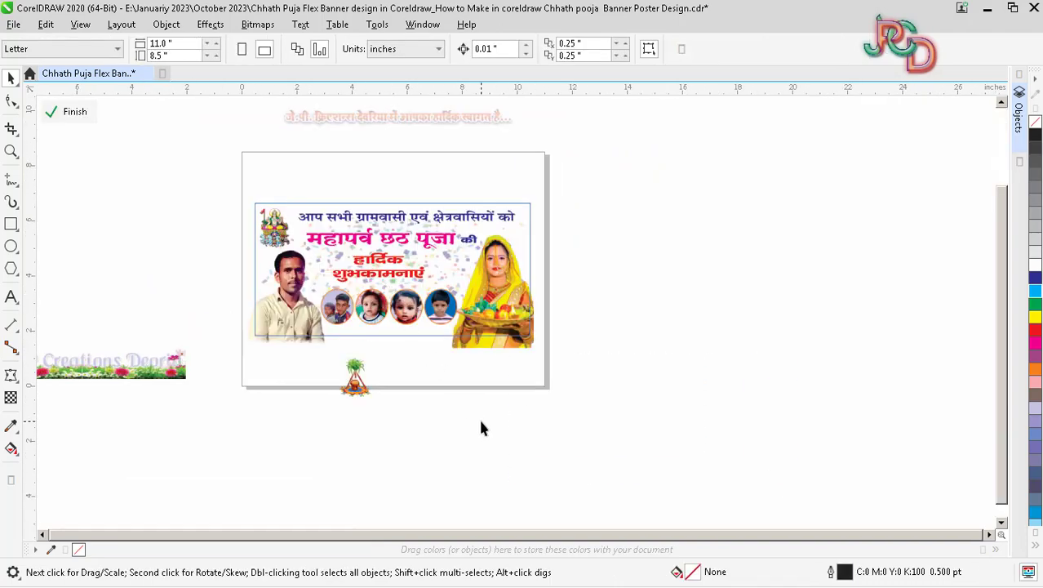
Move the sugarcane-and-pot image into the gap between the red greeting and the woman
left_click_drag(379, 375, 451, 276)
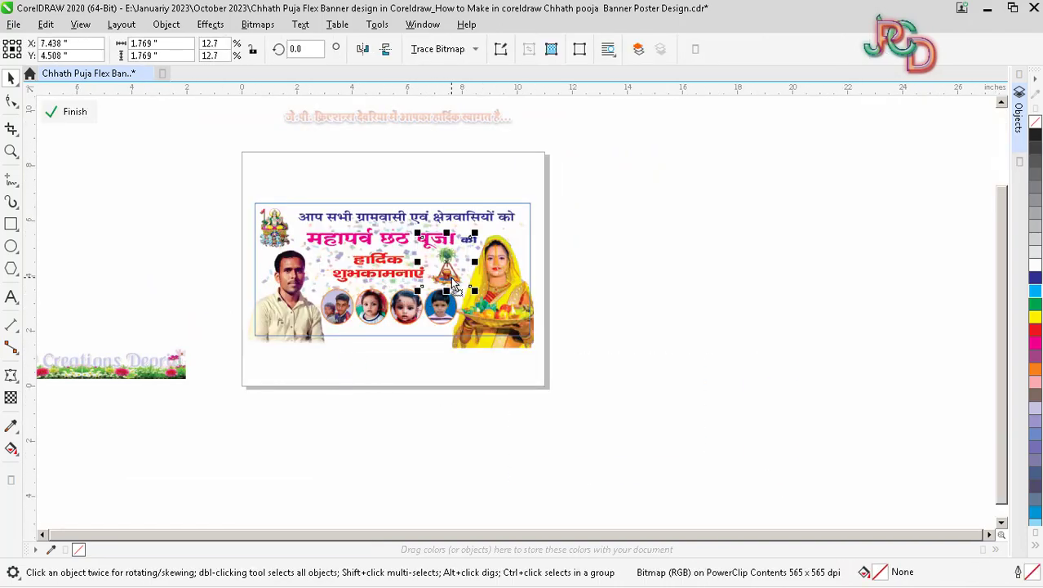
scroll(451, 276, "up", 3)
scroll(401, 315, "down", 1)
key("ctrl+z")
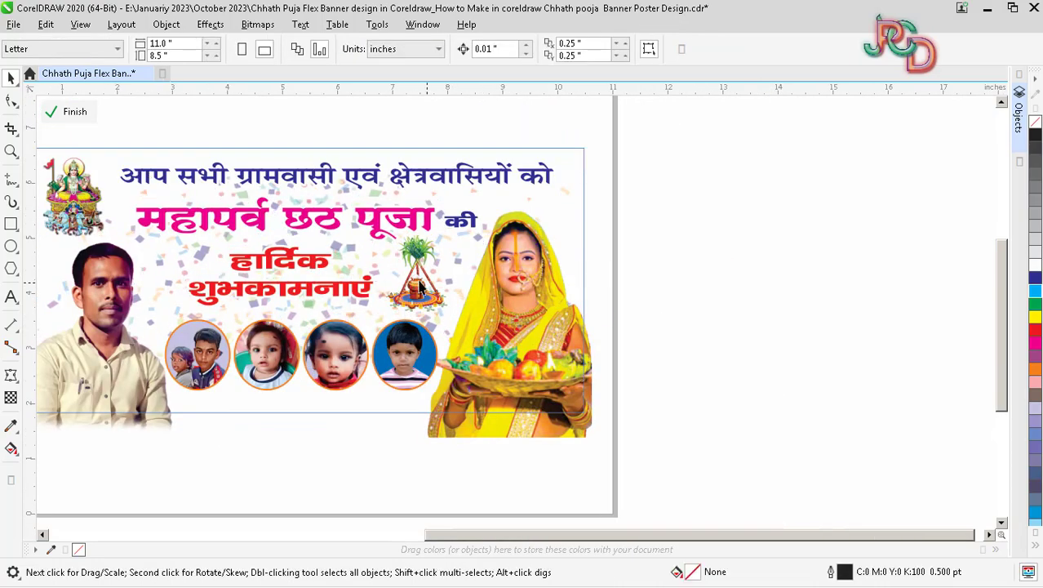
left_click(419, 299)
left_click(418, 301)
key("Escape")
left_click(425, 272)
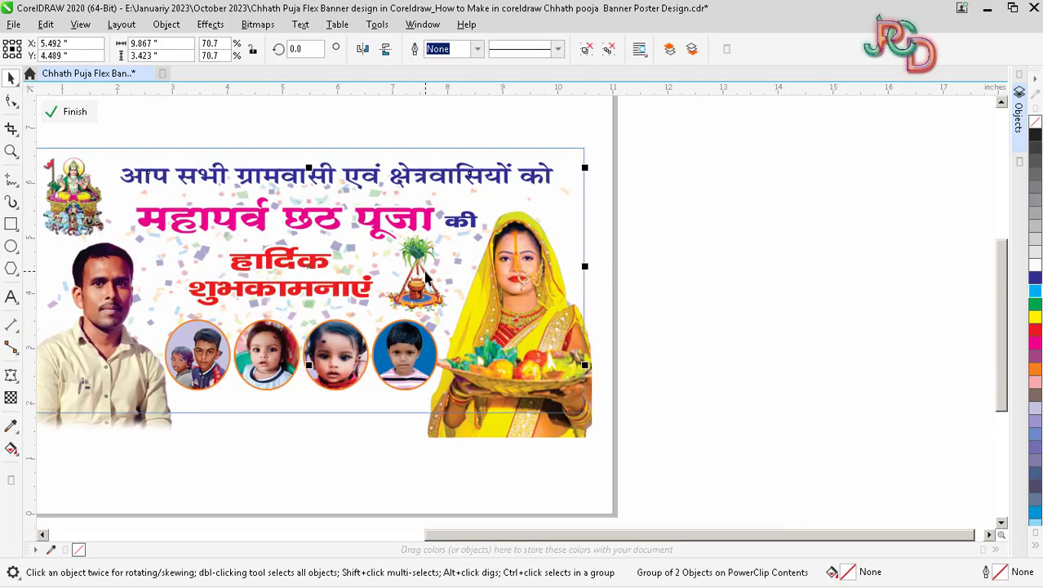
left_click(657, 273)
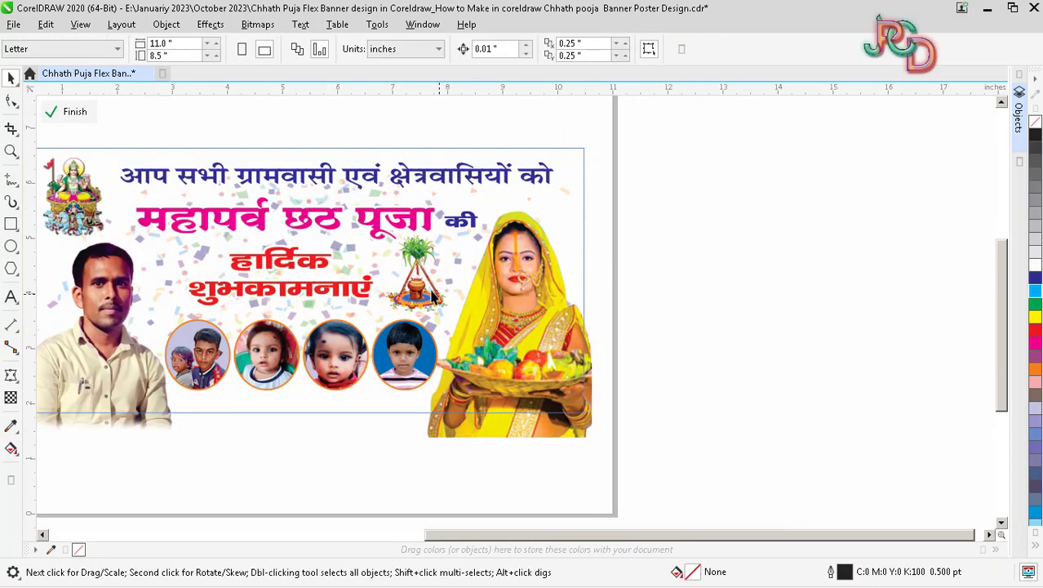
Enlarge the sugarcane-and-pot image to about 2 inches wide and fine-tune its position above the last oval portrait
left_click(430, 291)
left_click(416, 303)
left_click_drag(416, 303, 416, 308)
scroll(416, 306, "up", 2)
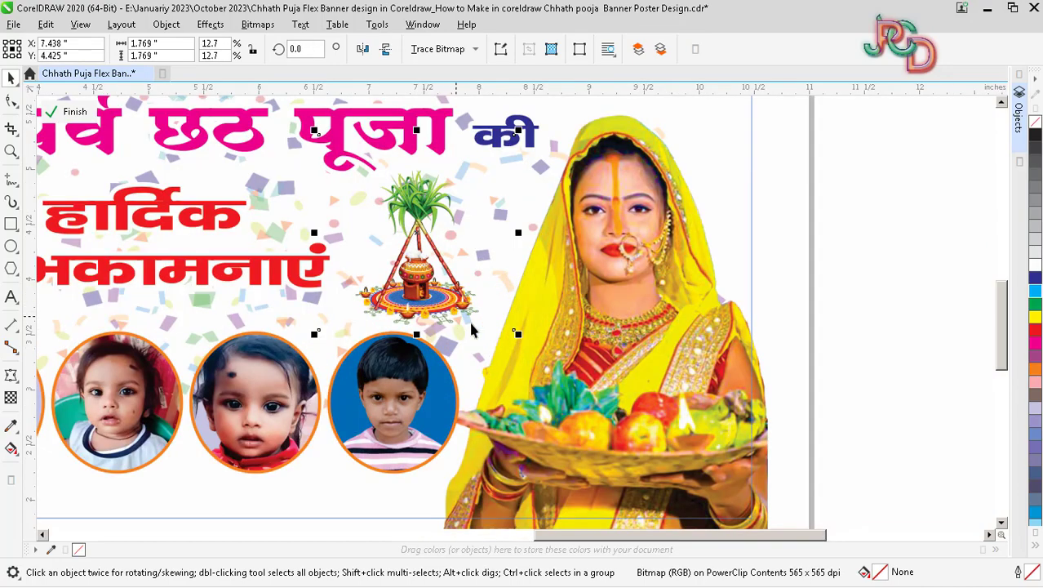
left_click_drag(514, 339, 531, 345)
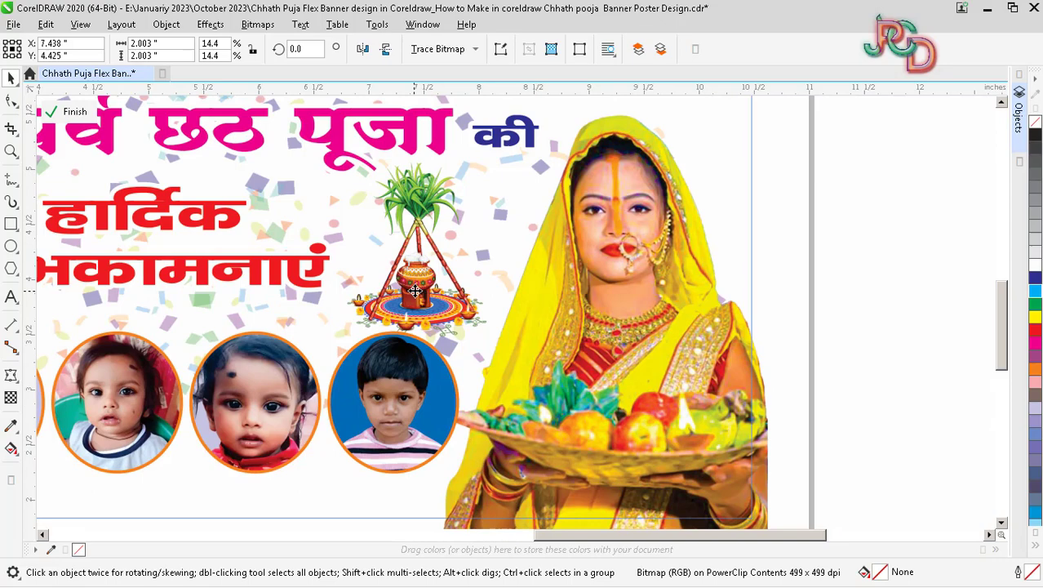
left_click_drag(415, 291, 418, 288)
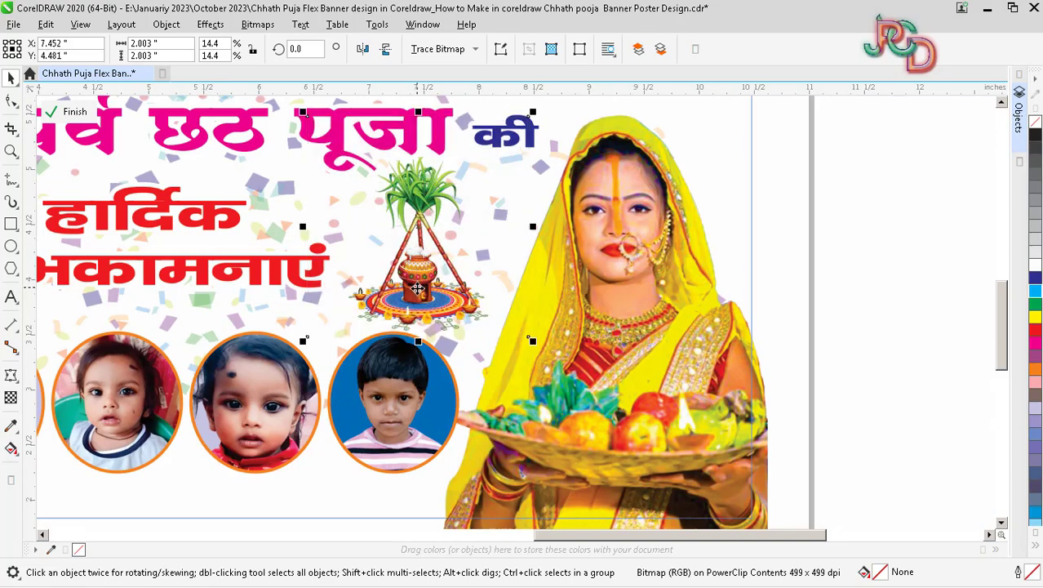
scroll(418, 287, "down", 2)
left_click(609, 304)
Shift the red greeting text slightly left and change its font to RAJ 42
scroll(340, 291, "up", 1)
left_click_drag(313, 278, 282, 281)
left_click(529, 49)
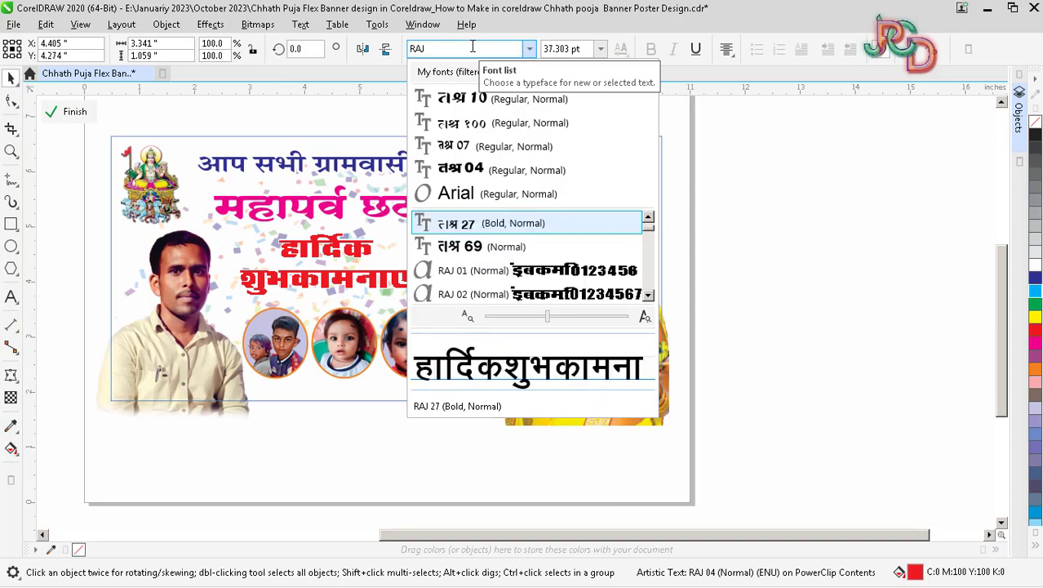
type("RAJ42")
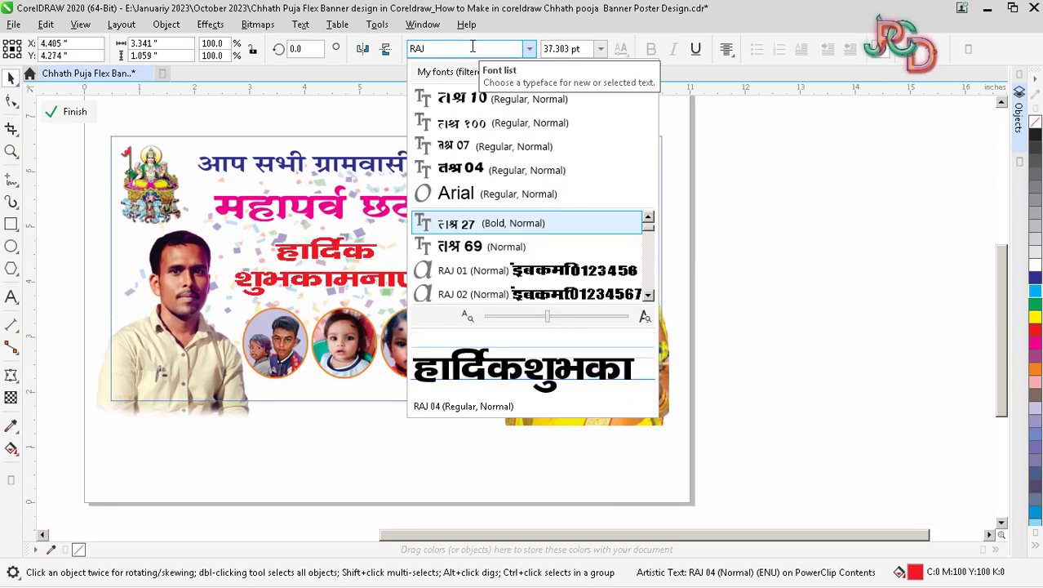
type(" 42")
left_click(485, 219)
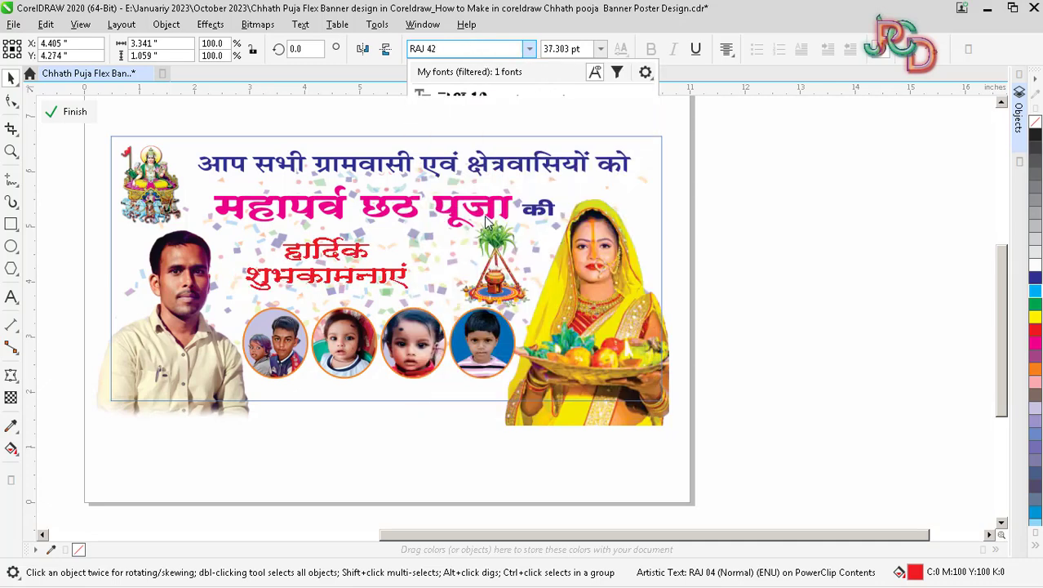
Enlarge the red two-line greeting to about 44 pt and slightly widen its line spacing
scroll(277, 297, "up", 1)
left_click_drag(543, 294, 600, 317)
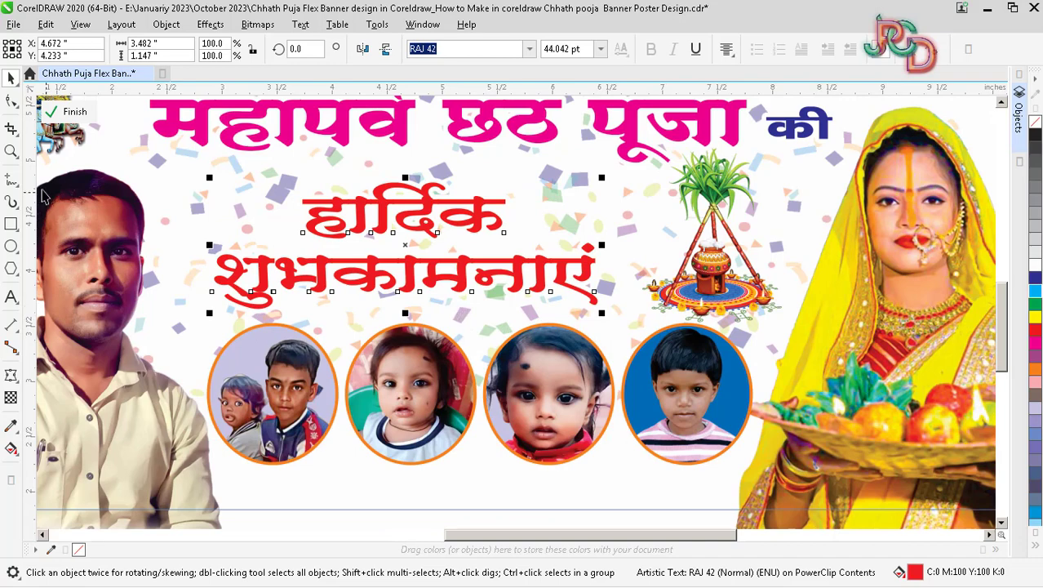
left_click(10, 102)
left_click_drag(205, 314, 207, 317)
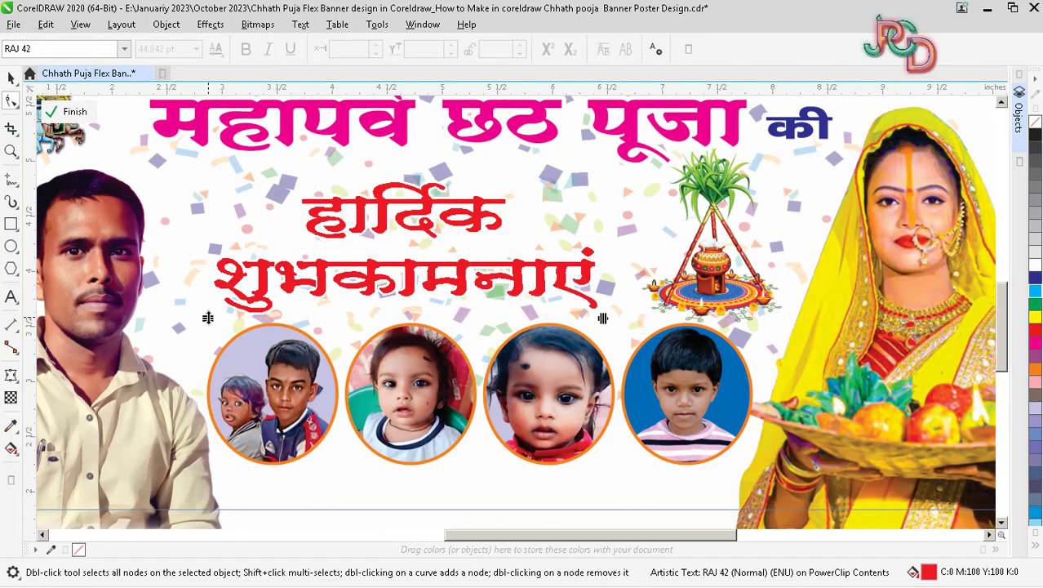
key("space")
scroll(364, 269, "down", 2)
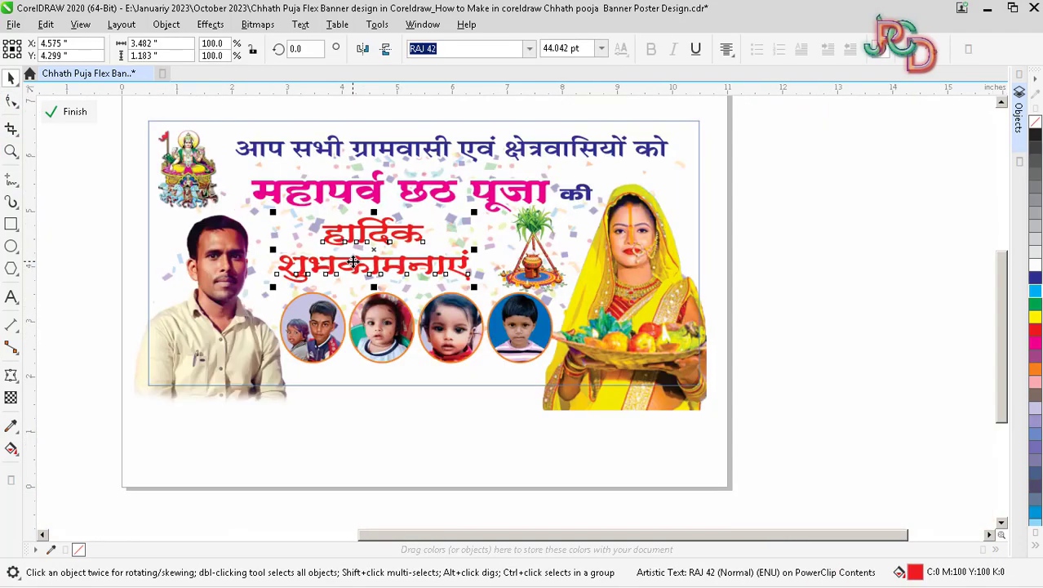
Nudge the sun-god chariot image right and the blue top heading line slightly up and right
left_click(424, 442)
scroll(460, 343, "down", 1)
scroll(447, 299, "up", 1)
left_click(207, 206)
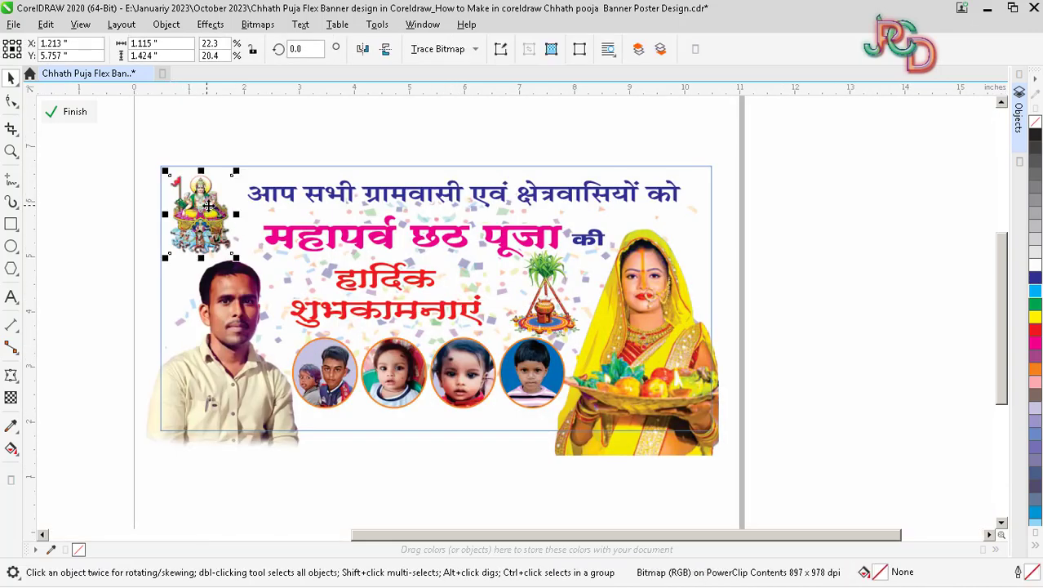
key("Right")
key("Right")
left_click(380, 194)
key("Up")
key("Right")
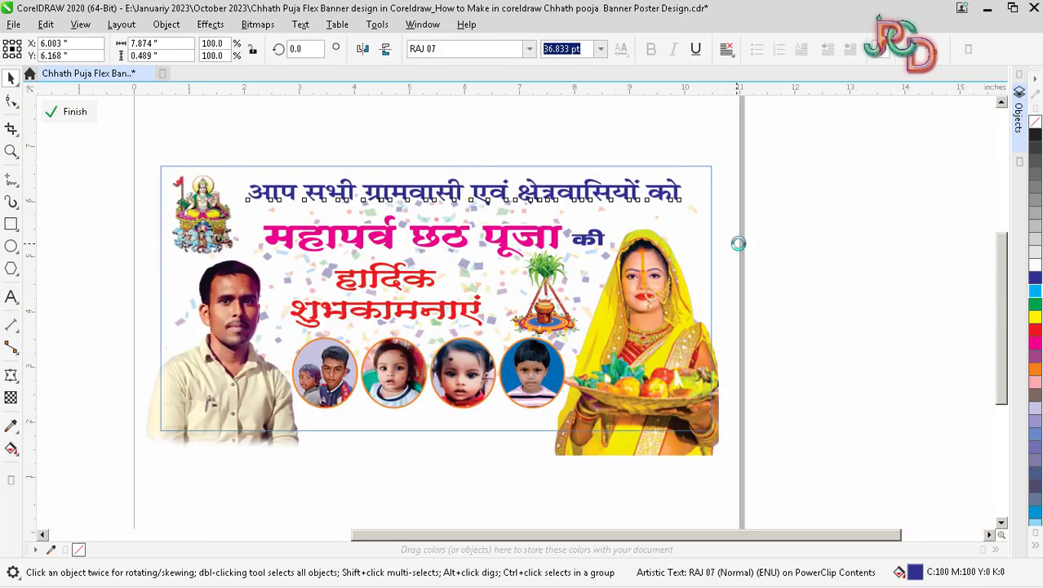
Move the woman's photo slightly upward in the banner and finish editing the PowerClip contents
left_click(662, 330)
left_click_drag(662, 334, 662, 320)
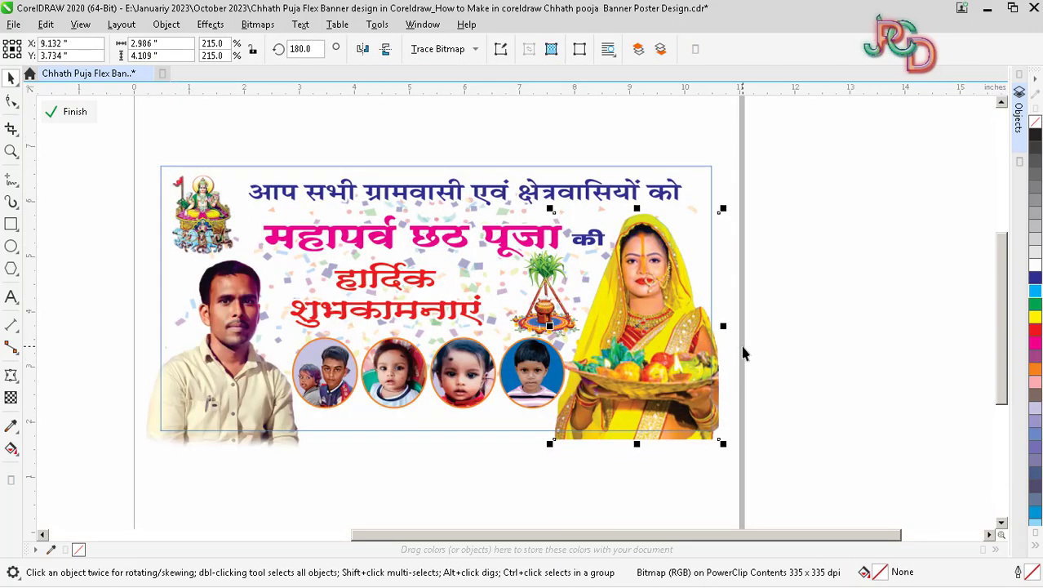
left_click(757, 337, "ctrl")
left_click(758, 337)
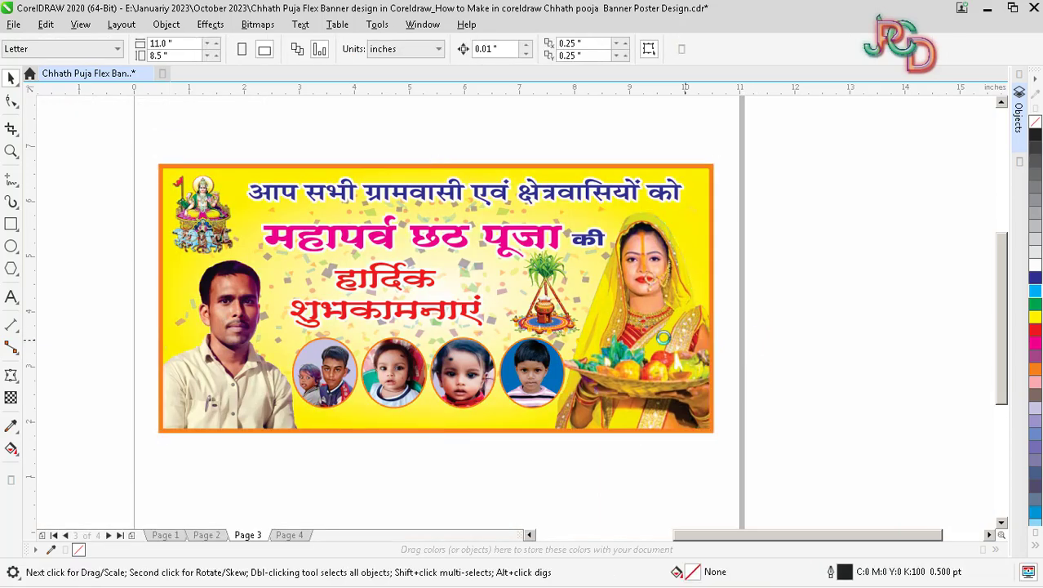
Place the JP Creations Deoria text on the page, centered below the banner
scroll(671, 338, "down", 1)
left_click_drag(688, 389, 704, 400)
left_click(502, 424)
left_click_drag(318, 414, 604, 437)
left_click_drag(539, 434, 576, 413)
left_click(710, 401)
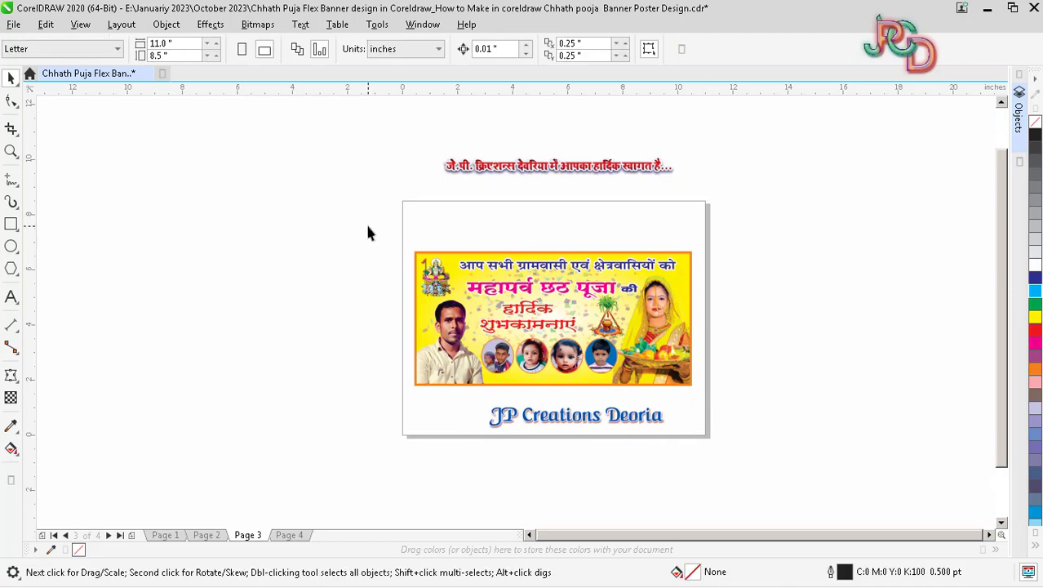
Examine the complete banner layout together with the text below it on page 3
key("ctrl+a")
scroll(580, 385, "up", 2)
key("shift+F2")
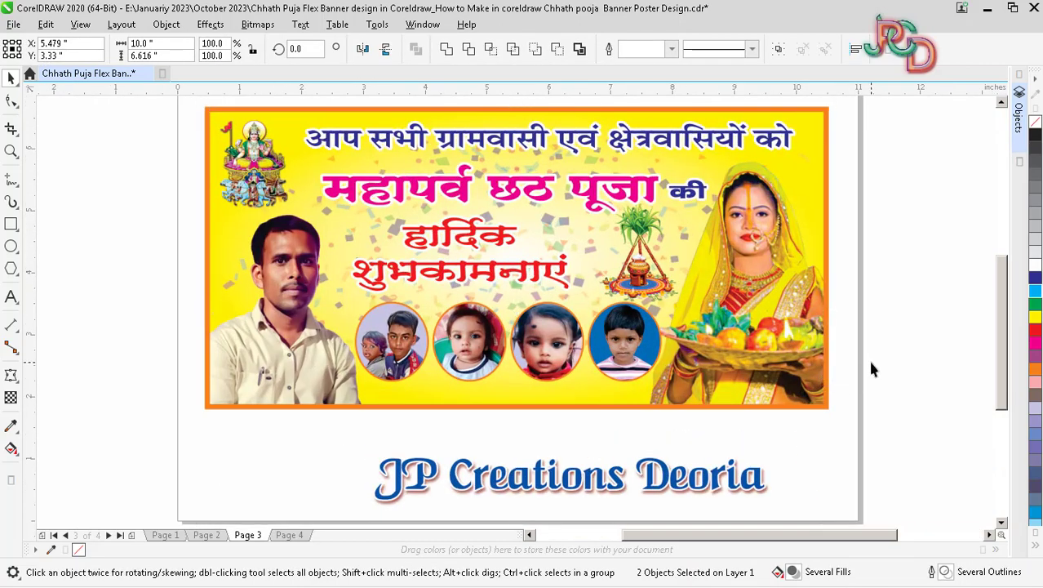
left_click(871, 370)
left_click(518, 272)
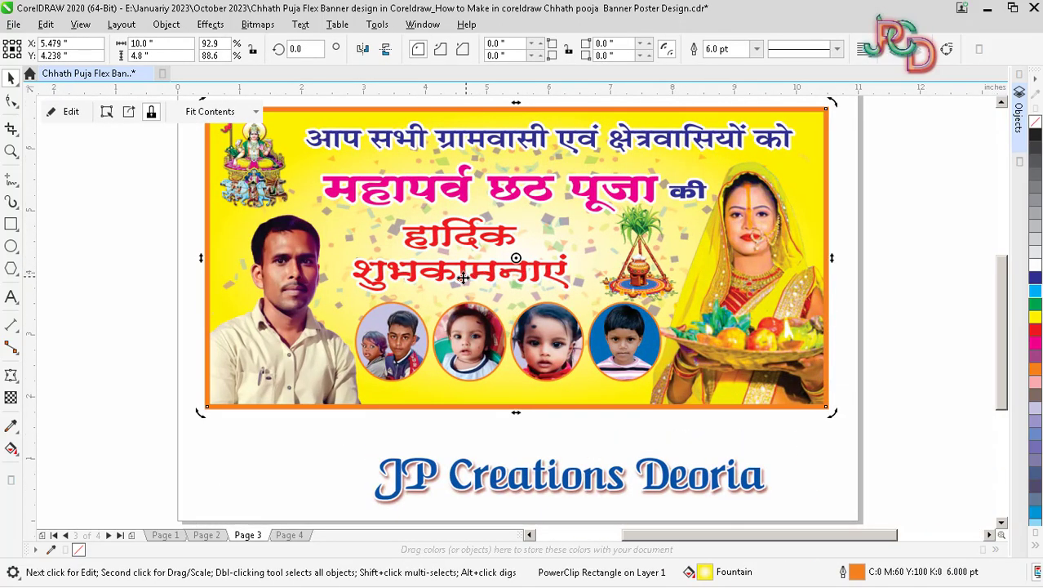
left_click(390, 198)
left_click(907, 221)
scroll(567, 288, "down", 2)
scroll(566, 288, "up", 1)
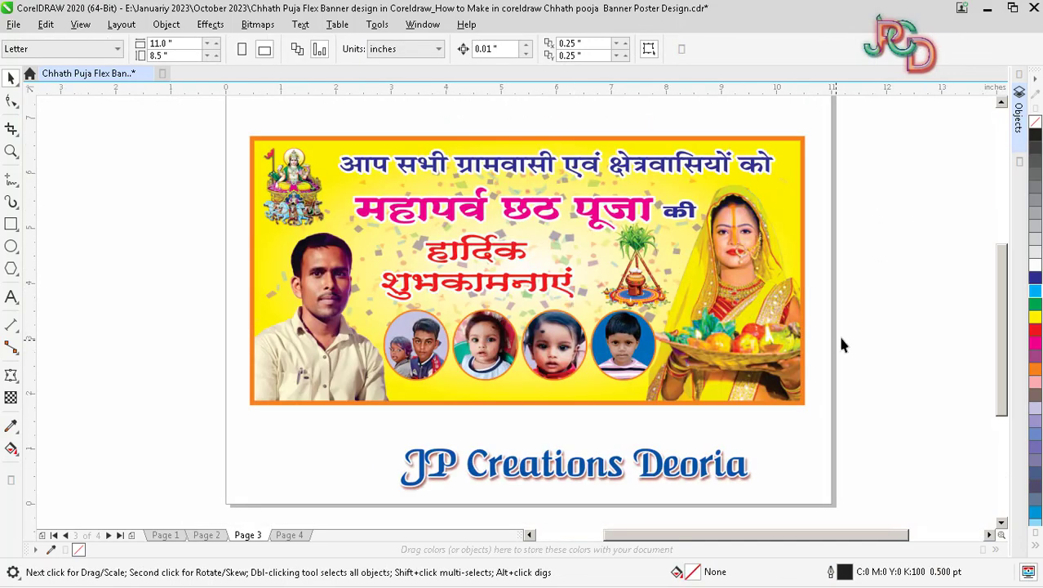
Reopen the banner's PowerClip contents for editing, with the flower border beside the page in view
double_click(748, 375)
scroll(592, 404, "down", 1)
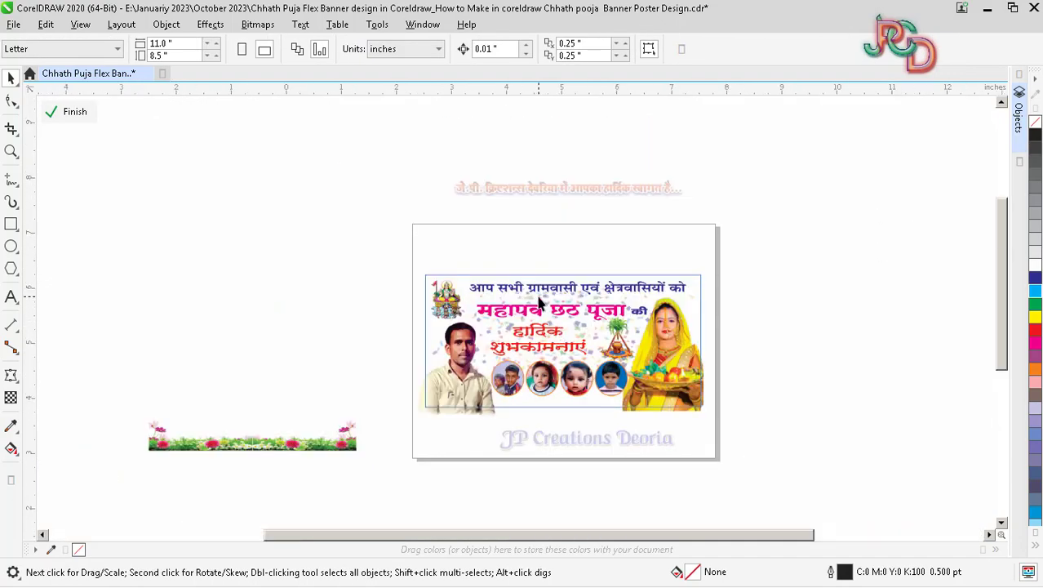
scroll(539, 297, "up", 1)
scroll(458, 268, "down", 1)
Try the flower-and-grass border along the banner's bottom edge, then return it to outside the page
left_click_drag(228, 441, 388, 424)
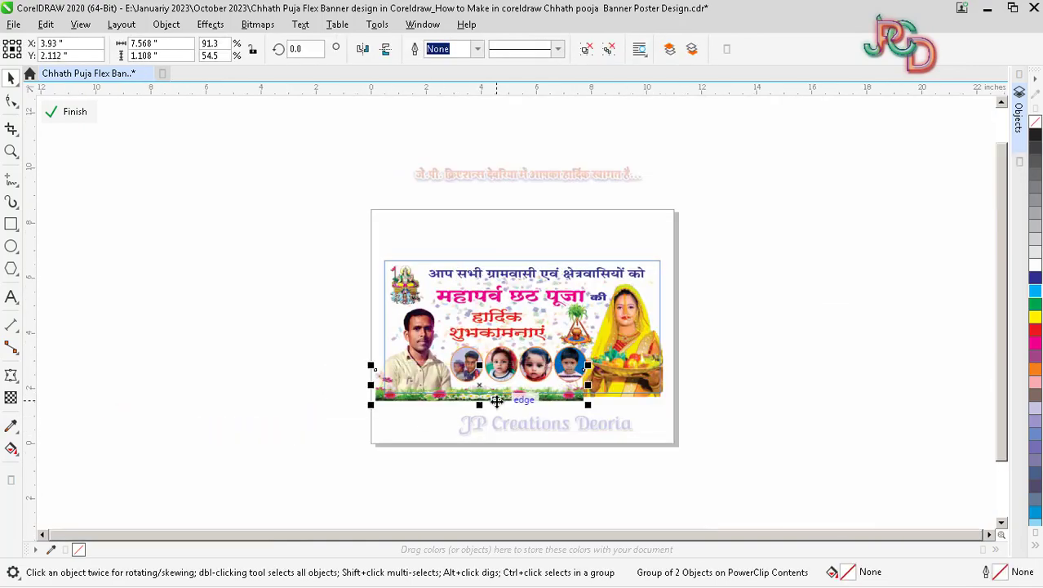
scroll(424, 404, "up", 2)
scroll(238, 407, "down", 3)
left_click_drag(237, 407, 181, 472)
left_click(390, 384)
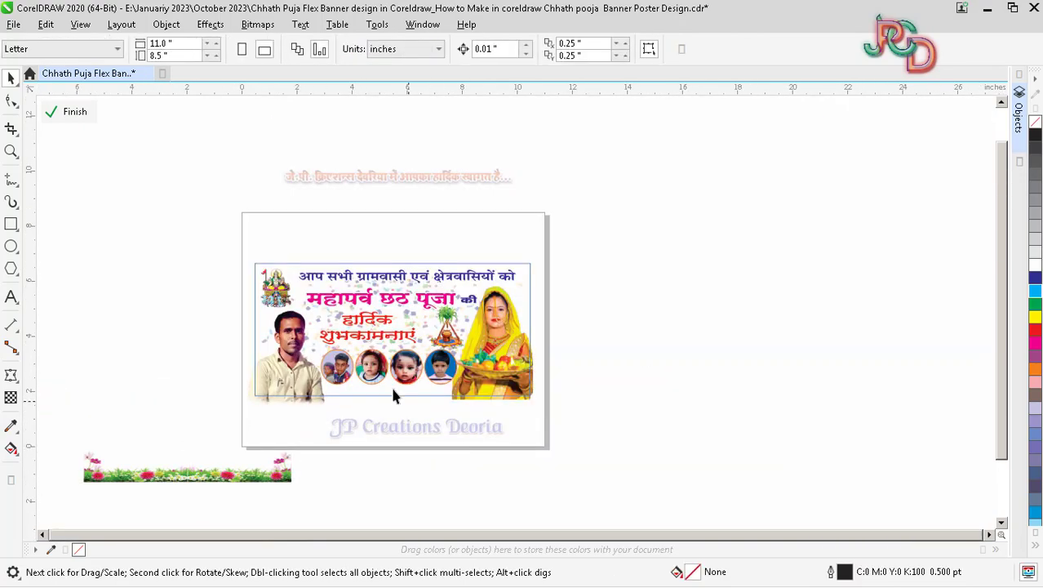
Draw an ellipse about 0.42 by 0.39 inches at the banner's upper-left corner, above the flag
scroll(376, 336, "up", 2)
scroll(365, 326, "up", 1)
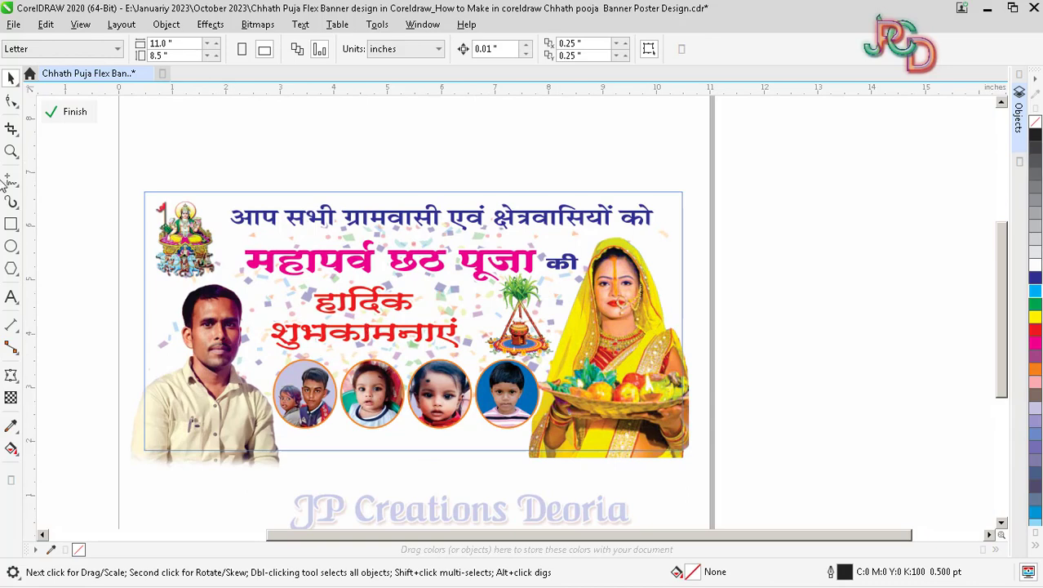
left_click(12, 245)
scroll(145, 205, "up", 2)
left_click_drag(141, 165, 182, 175)
key("space")
scroll(155, 185, "up", 1)
scroll(339, 303, "down", 1)
scroll(273, 246, "up", 2)
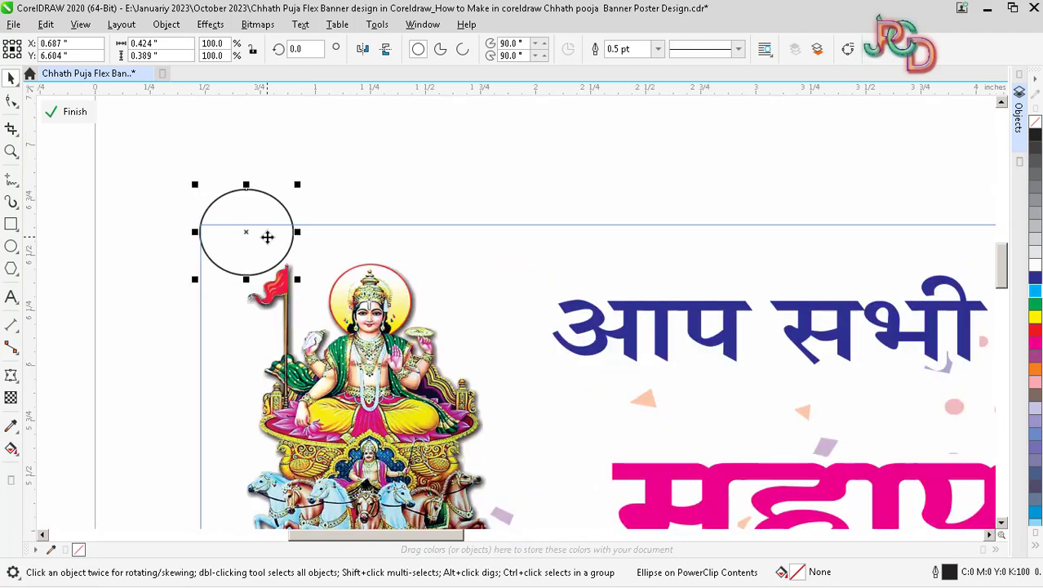
Center the ellipse on the banner's top edge above the flag and reduce its height to about 0.35 inches
left_click_drag(267, 237, 322, 247)
scroll(253, 244, "up", 2)
left_click_drag(408, 214, 418, 214)
left_click_drag(419, 302, 398, 296)
scroll(320, 304, "down", 1)
scroll(319, 303, "up", 2)
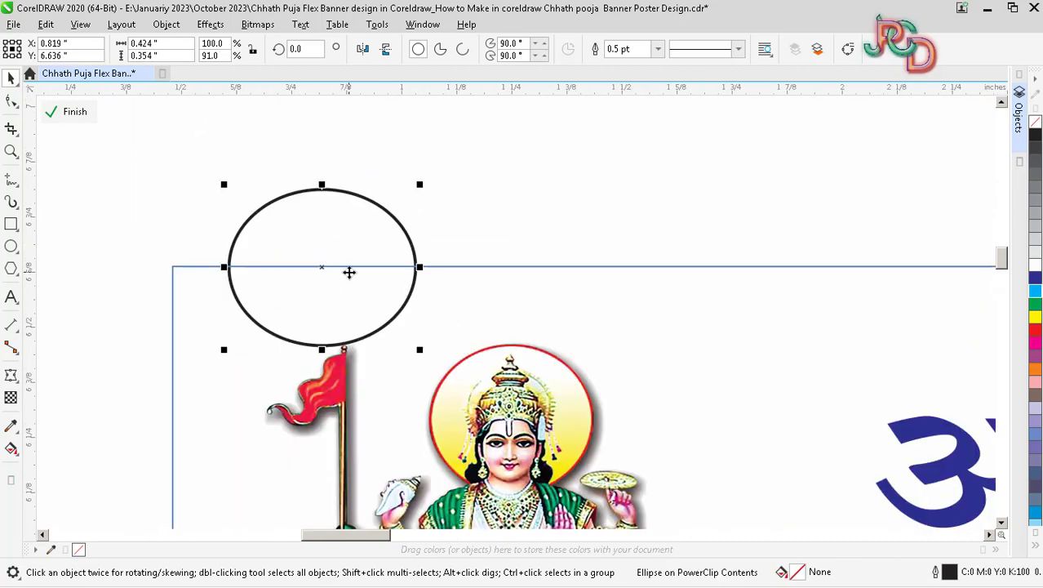
Apply an elliptical fountain fill to the ellipse
key("F11")
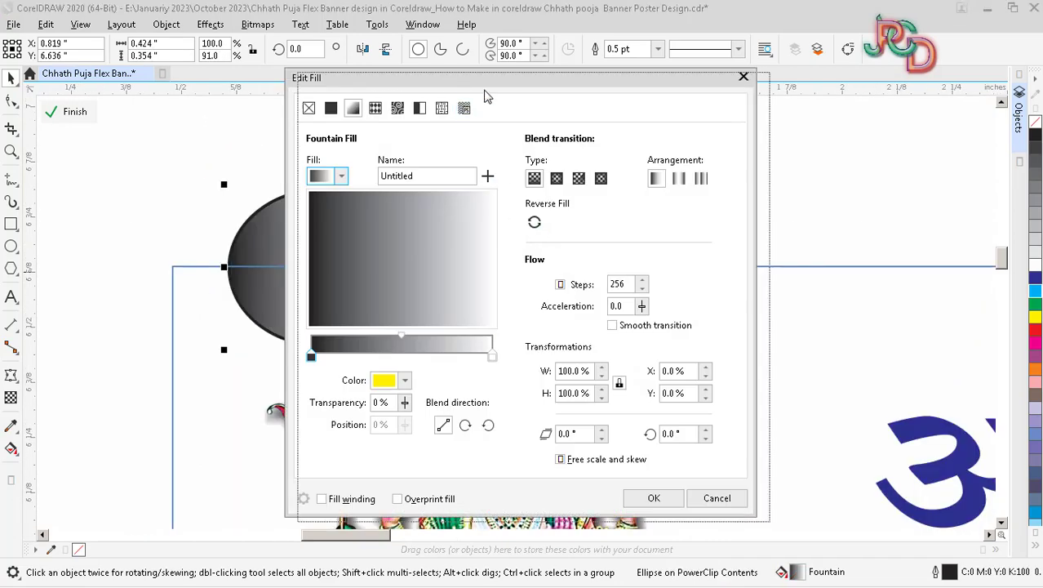
left_click_drag(485, 83, 683, 107)
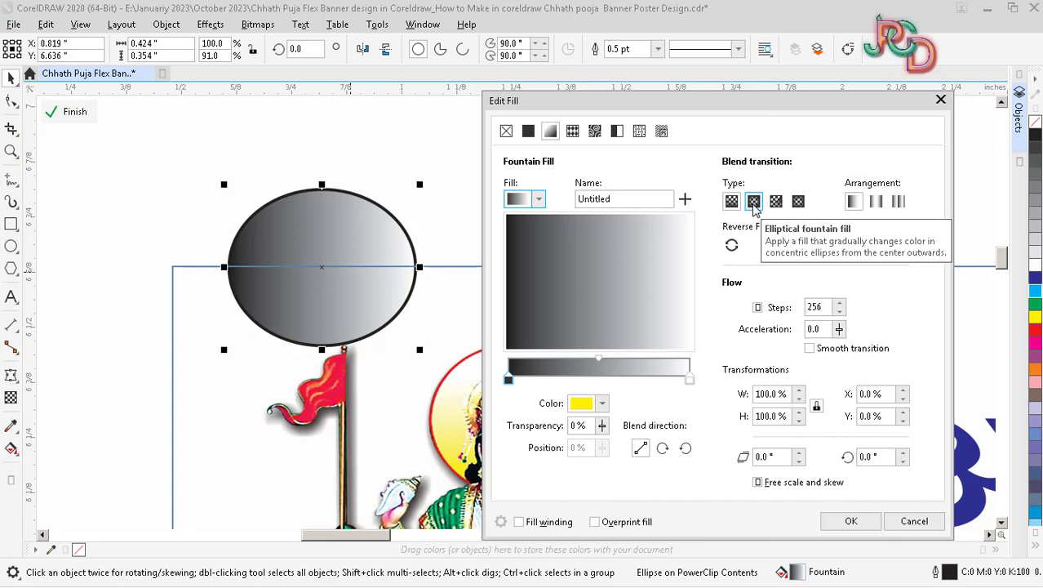
left_click(754, 201)
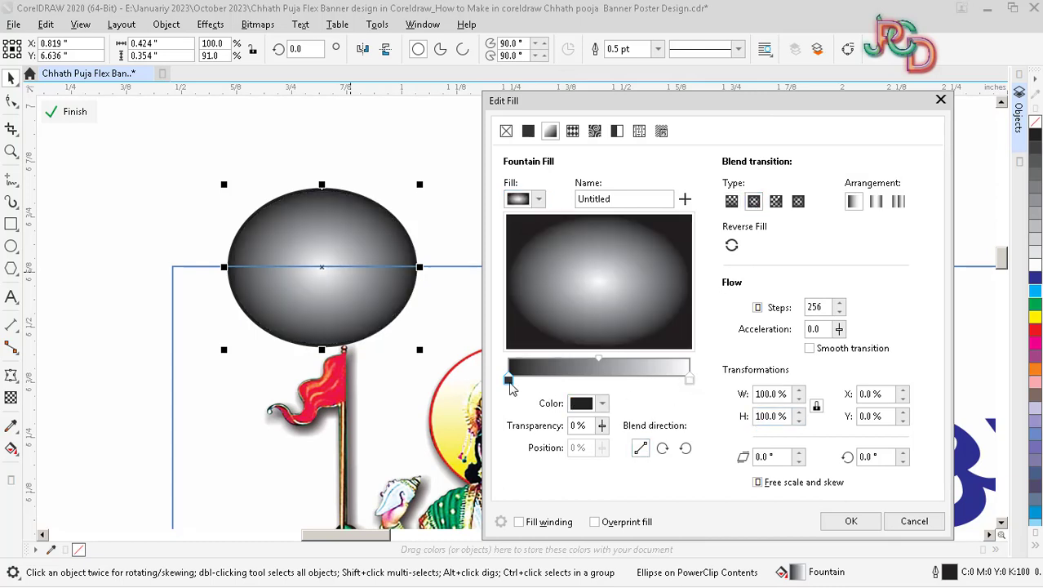
Set the fountain fill's outer color to C0 M100 Y100 K0 and accept the fill
left_click(583, 405)
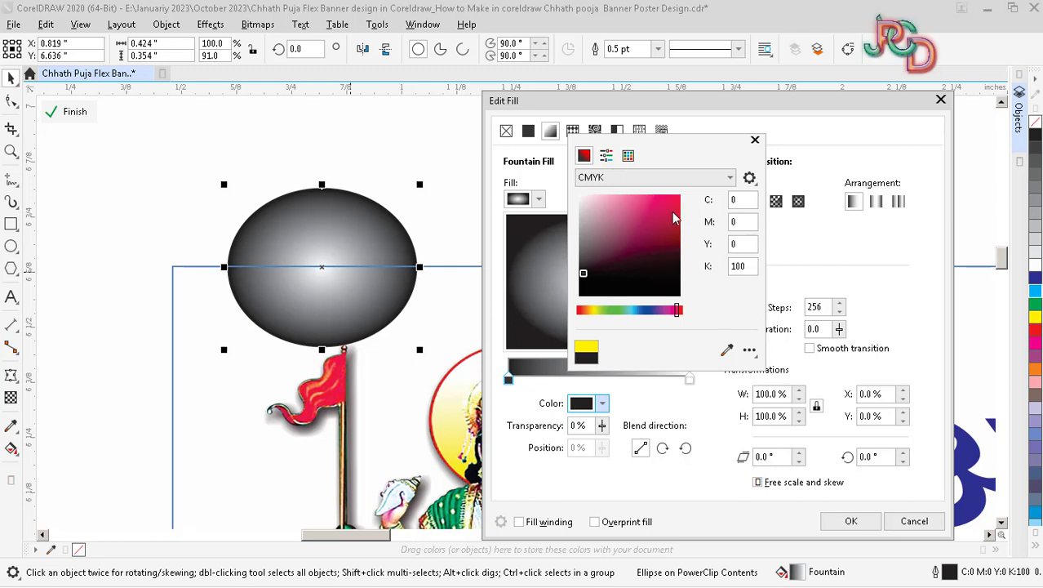
type("100")
key("Tab")
type("100")
key("Tab")
type("0")
key("Return")
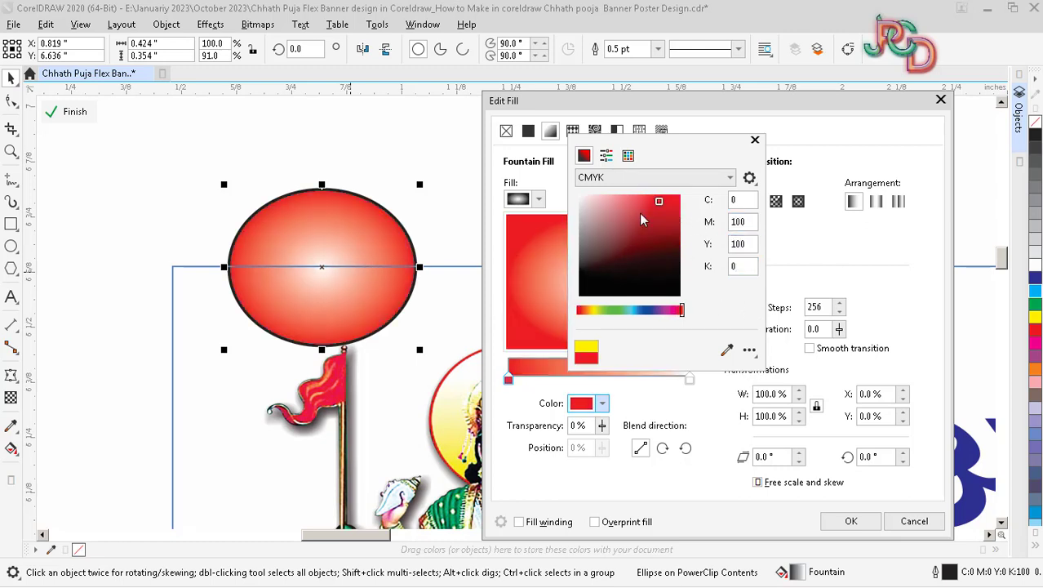
left_click(813, 253)
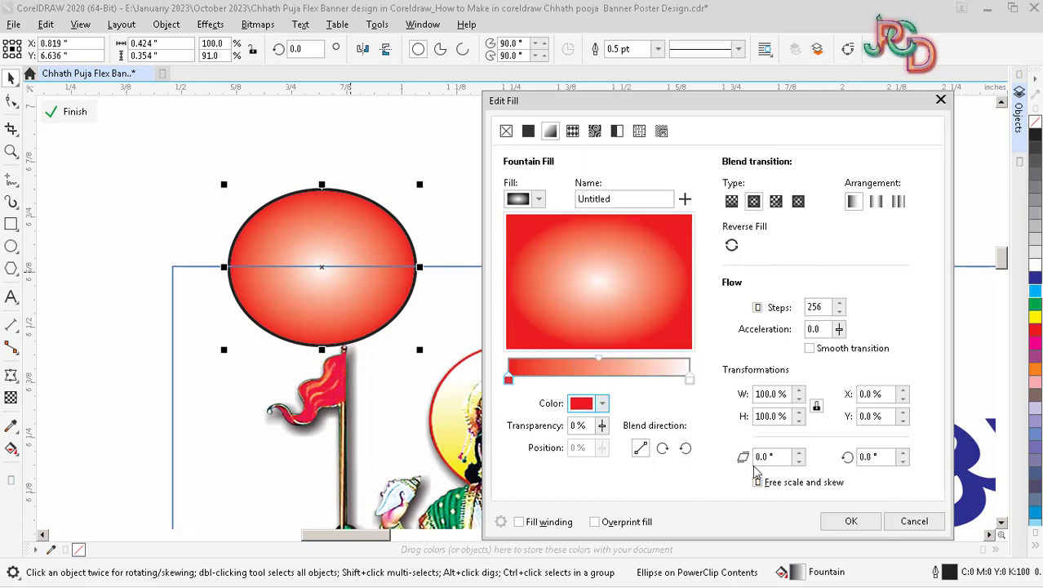
left_click(850, 522)
Remove the red ellipse's outline and leave the PowerClip contents
left_click(352, 245)
left_click(658, 49)
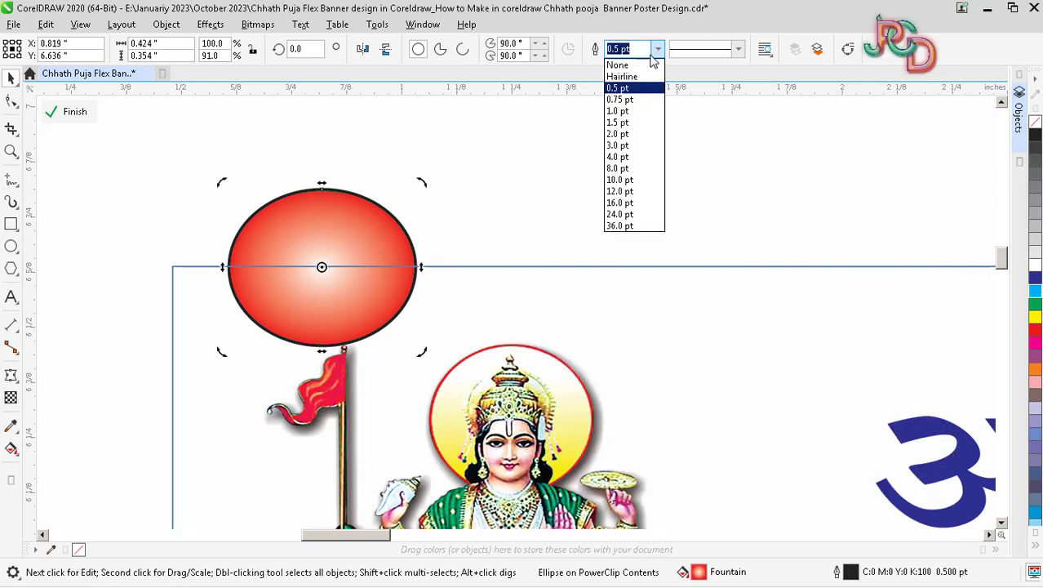
left_click(619, 62)
left_click(484, 201)
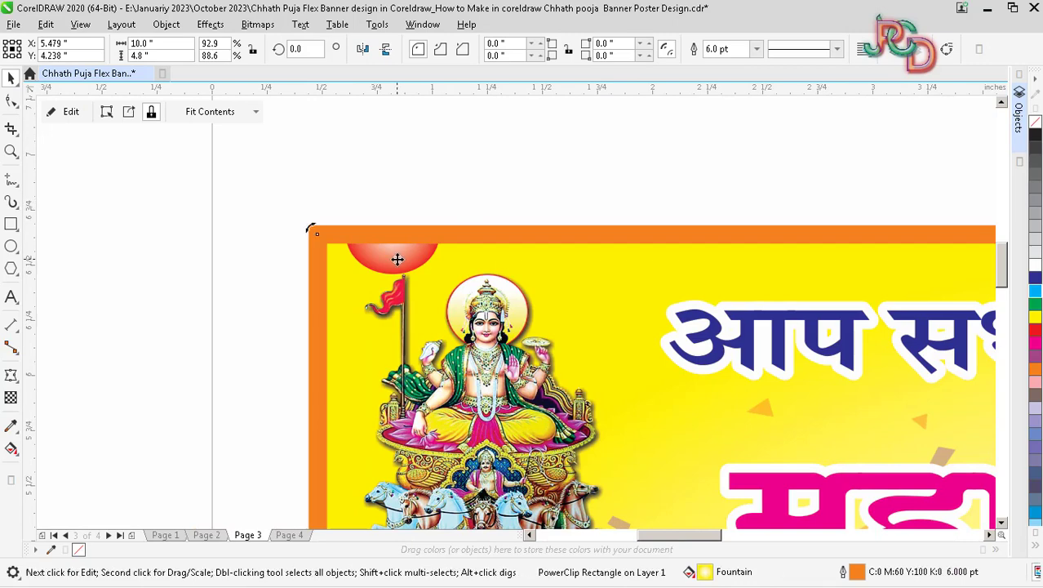
Remove the orange outline from the banner's PowerClip frame
left_click(757, 49)
left_click(724, 64)
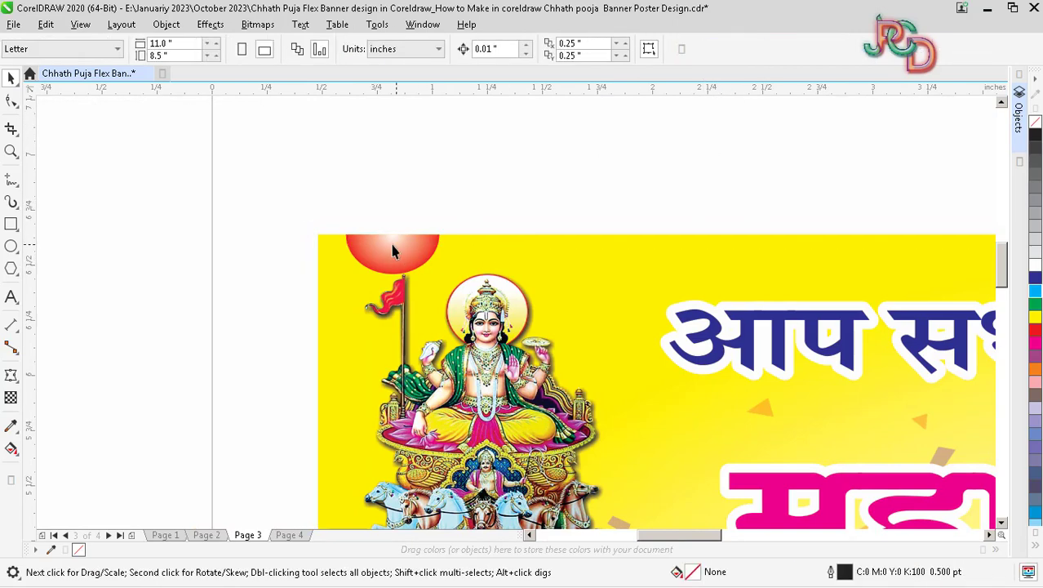
scroll(388, 223, "down", 3)
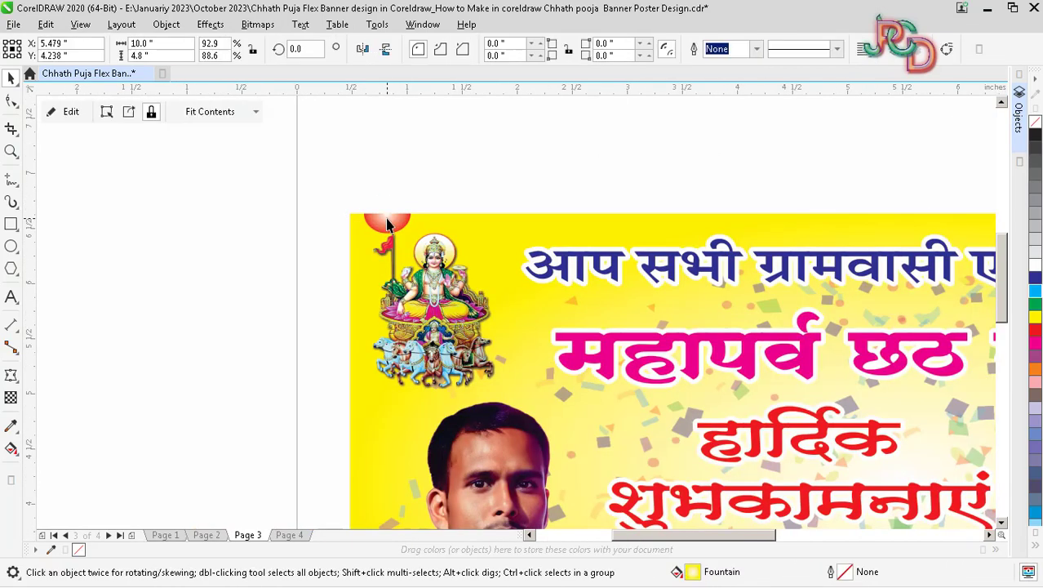
Reopen the banner contents, move the red ellipse into the upper-left corner and shrink it to about 0.37 by 0.31 inches
left_click(71, 111)
scroll(388, 233, "up", 2)
left_click(386, 232)
scroll(376, 220, "up", 2)
left_click_drag(373, 229, 319, 238)
left_click_drag(453, 105, 426, 126)
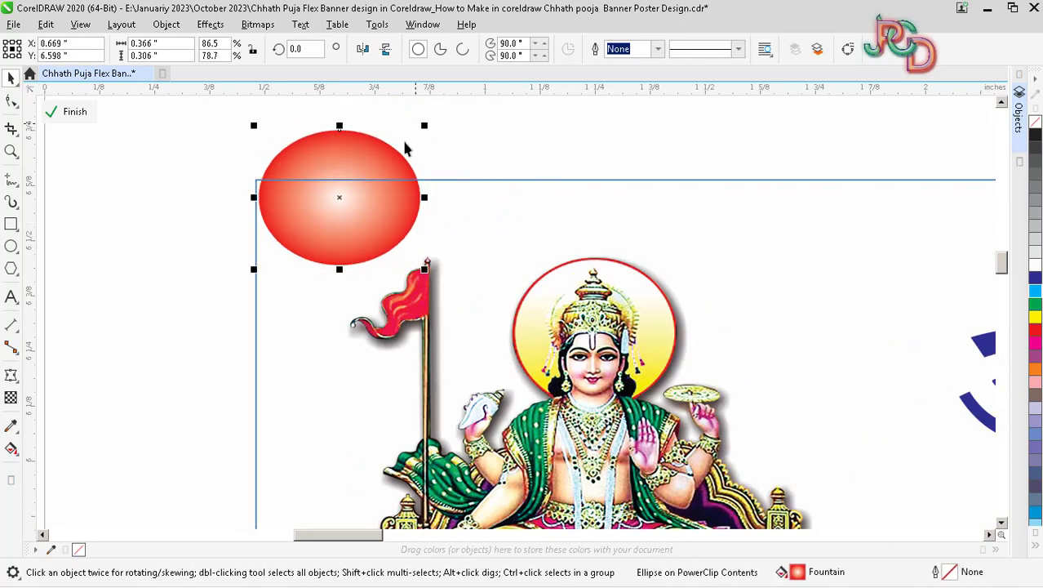
Duplicate the red ellipse beside itself and repeat the copy at equal spacing along the banner's whole top edge
left_click_drag(365, 218, 483, 210)
scroll(457, 216, "down", 4)
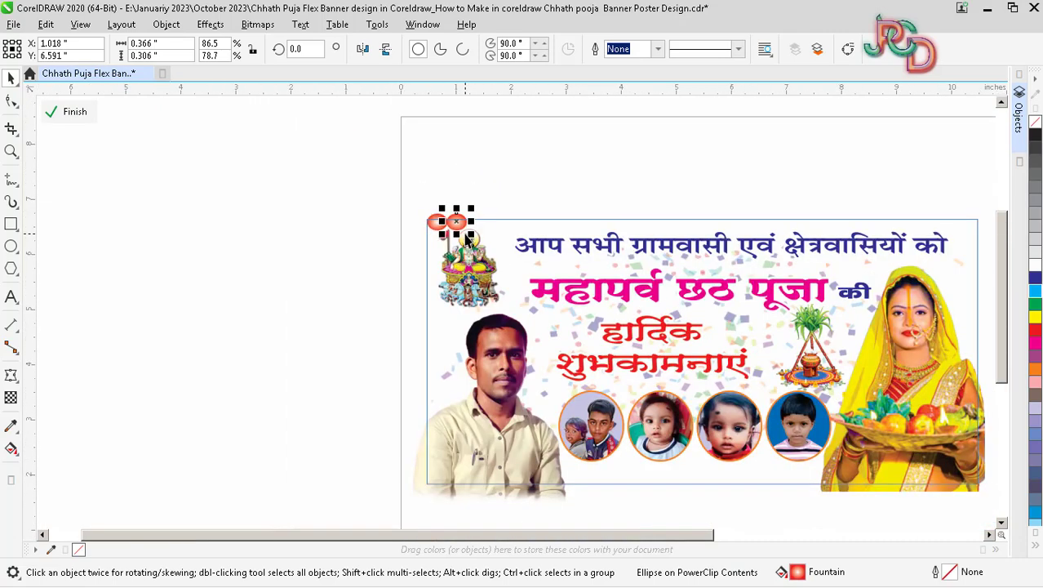
key("ctrl+d")
key("ctrl+d")
key("ctrl+d")
key("ctrl+d")
key("ctrl+d")
key("ctrl+d")
key("ctrl+d")
key("ctrl+d")
key("ctrl+d")
key("ctrl+d")
key("ctrl+d")
key("ctrl+d")
key("ctrl+d")
key("ctrl+d")
key("ctrl+d")
key("ctrl+d")
key("ctrl+d")
key("ctrl+d")
key("ctrl+d")
key("ctrl+d")
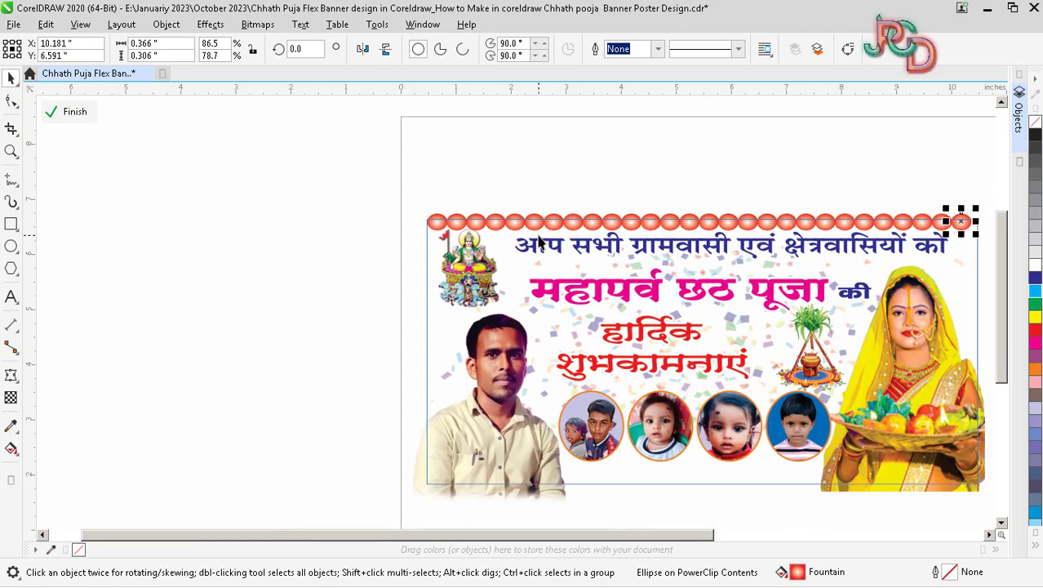
Select the whole row of red ellipses and group it
scroll(549, 249, "down", 3)
left_click_drag(829, 244, 431, 178)
scroll(755, 253, "up", 3)
key("ctrl+g")
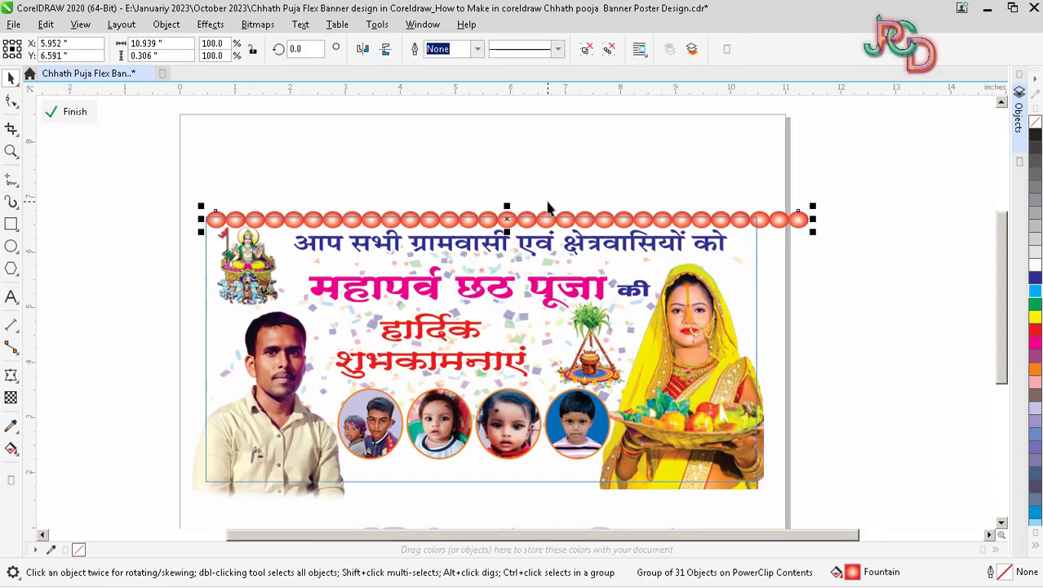
Place the grouped red ellipse row straight down along the banner's bottom edge
scroll(539, 236, "down", 1)
scroll(539, 237, "up", 1)
left_click_drag(546, 192, 540, 451)
scroll(533, 450, "up", 2)
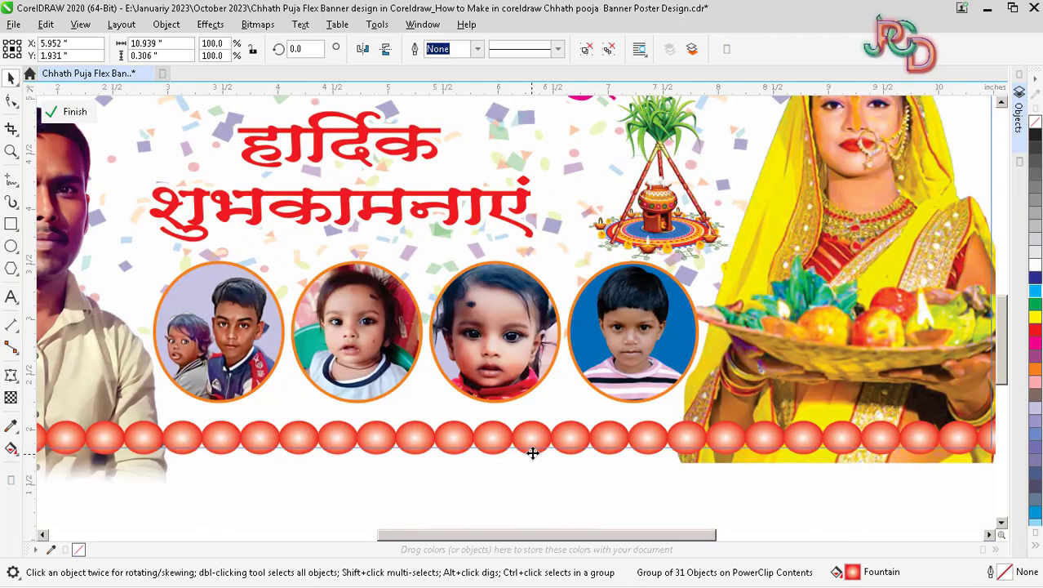
Place a copy of the bottom red ellipse row just below the banner and rotate it 90 degrees
scroll(516, 435, "down", 2)
scroll(517, 436, "down", 2)
scroll(550, 423, "up", 2)
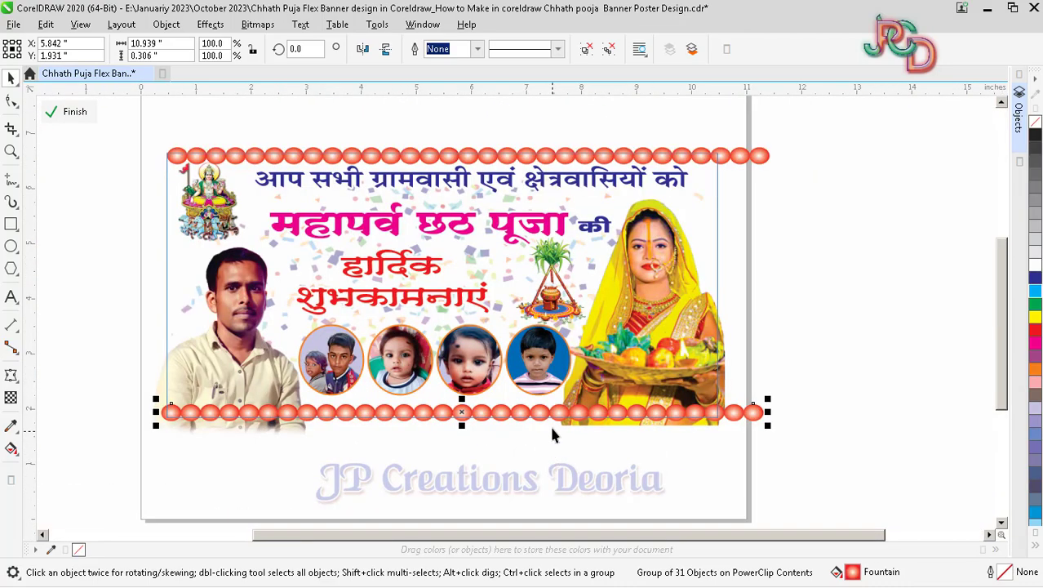
left_click_drag(549, 423, 524, 447)
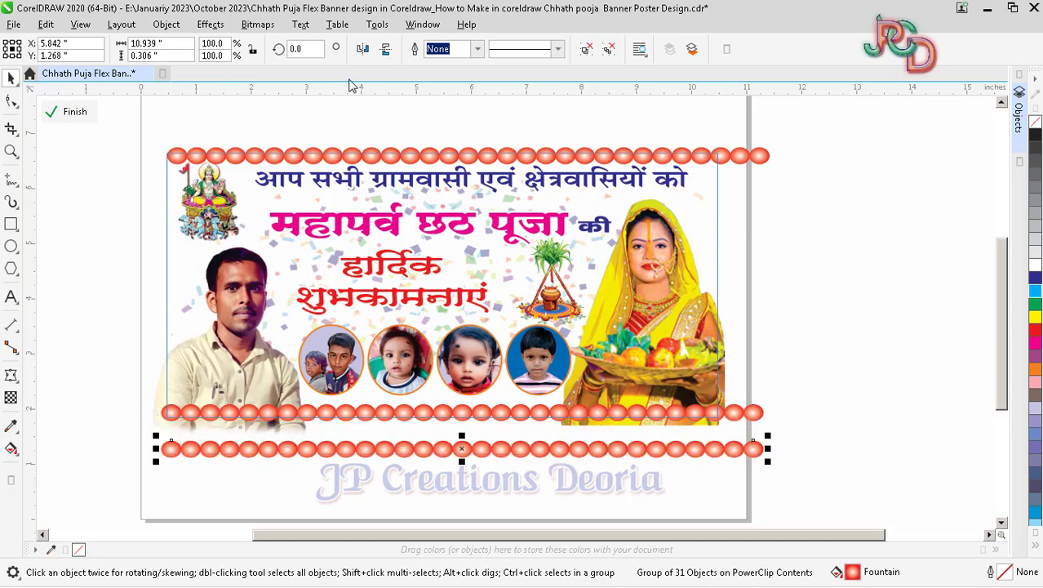
type("90")
key("Return")
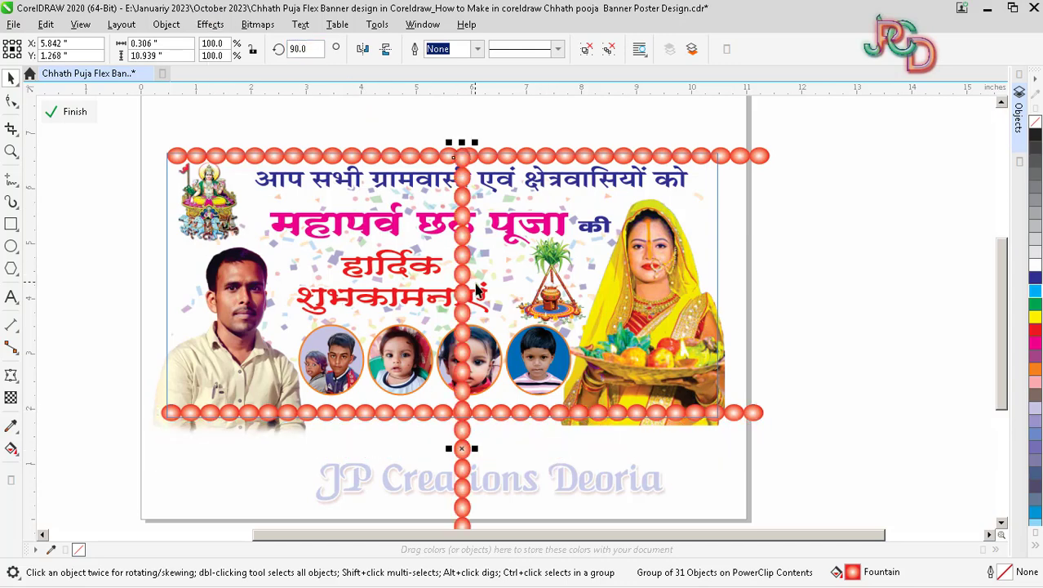
Move the vertical red ellipse row onto the banner's right edge, aligning its upper end with the top border row
left_click_drag(465, 304, 704, 317)
left_click_drag(714, 308, 715, 305)
scroll(715, 302, "up", 1)
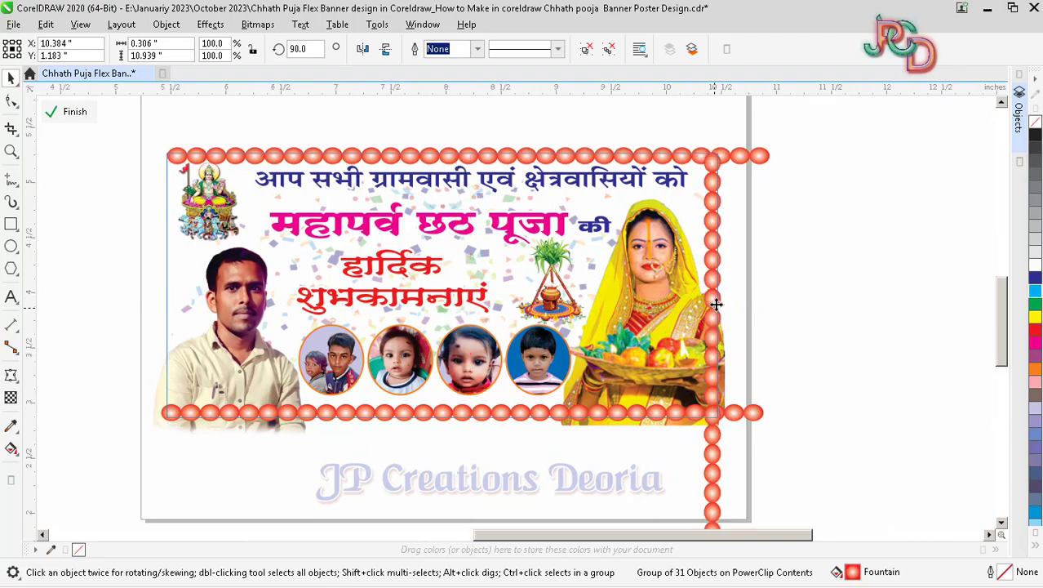
key("Right")
key("Right")
key("Right")
key("Right")
key("Right")
scroll(727, 284, "down", 2)
left_click(808, 347)
scroll(767, 392, "down", 1)
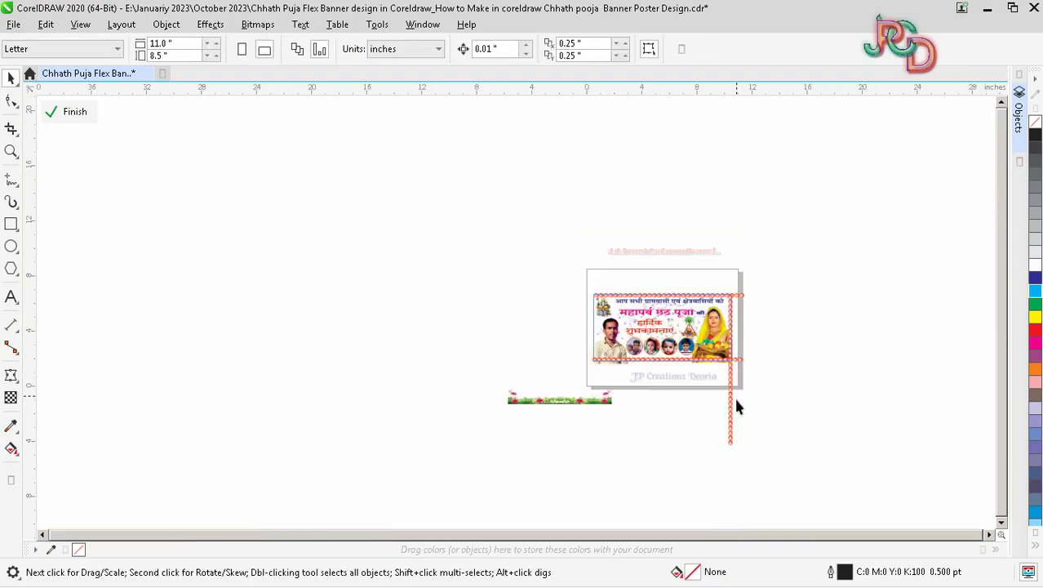
Copy the vertical red ellipse row straight across to the banner's left edge and finish editing the banner contents
scroll(743, 441, "up", 1)
left_click(723, 388)
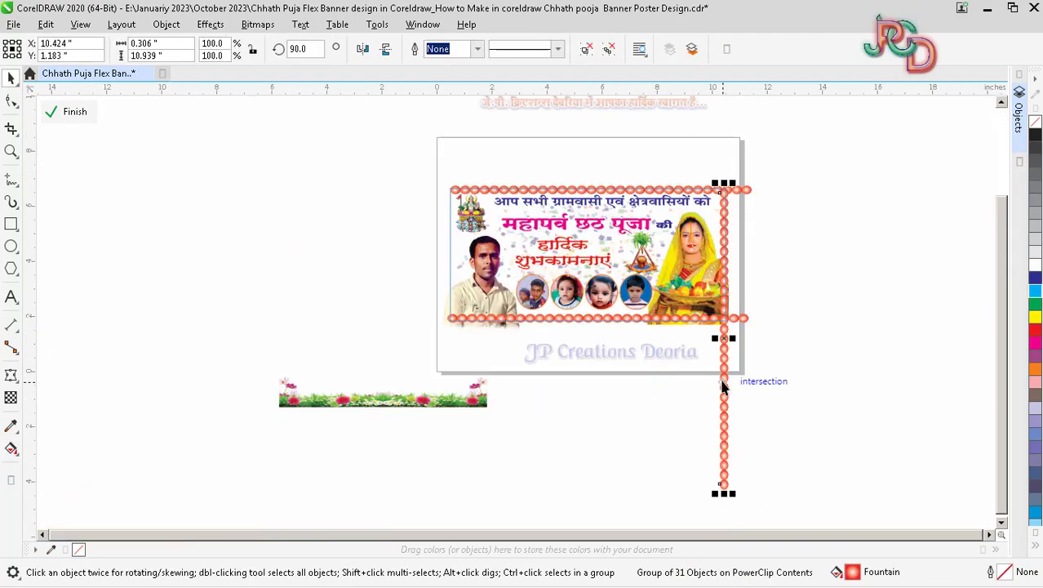
scroll(723, 317, "up", 1)
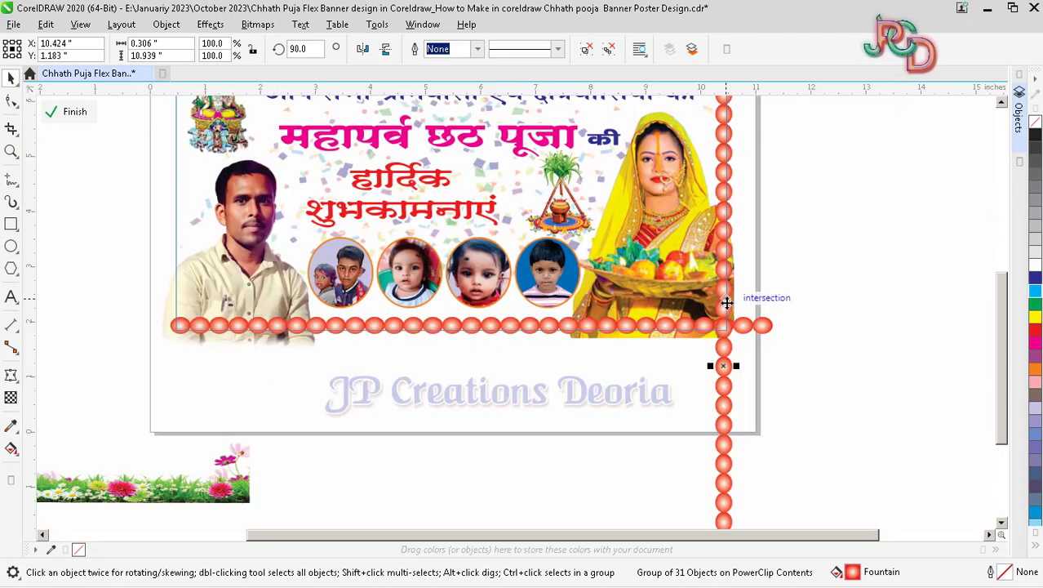
left_click_drag(727, 303, 180, 281)
scroll(179, 277, "up", 1)
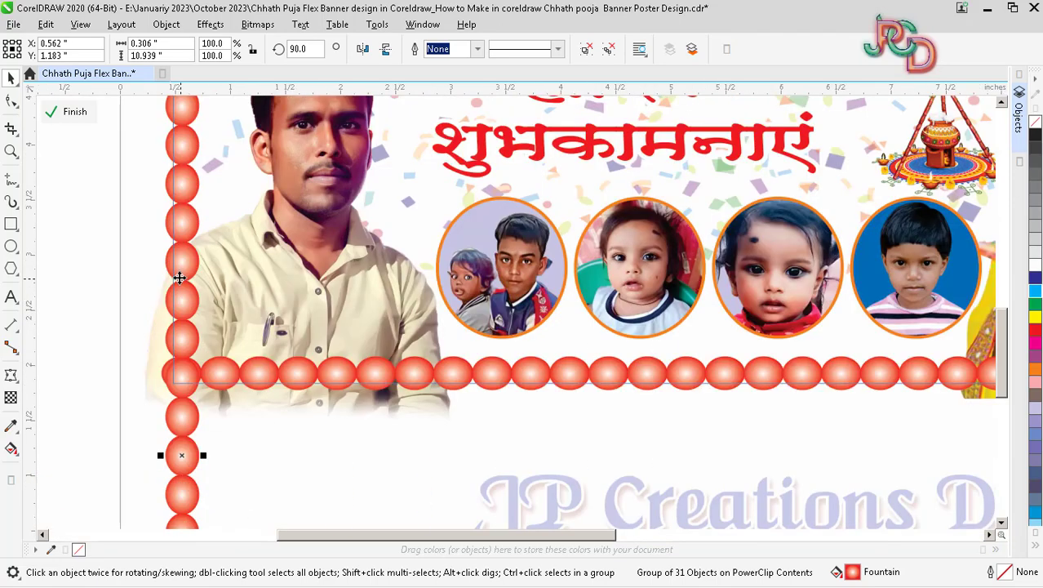
key("Right")
scroll(197, 282, "down", 2)
left_click(584, 332, "ctrl")
left_click(585, 332)
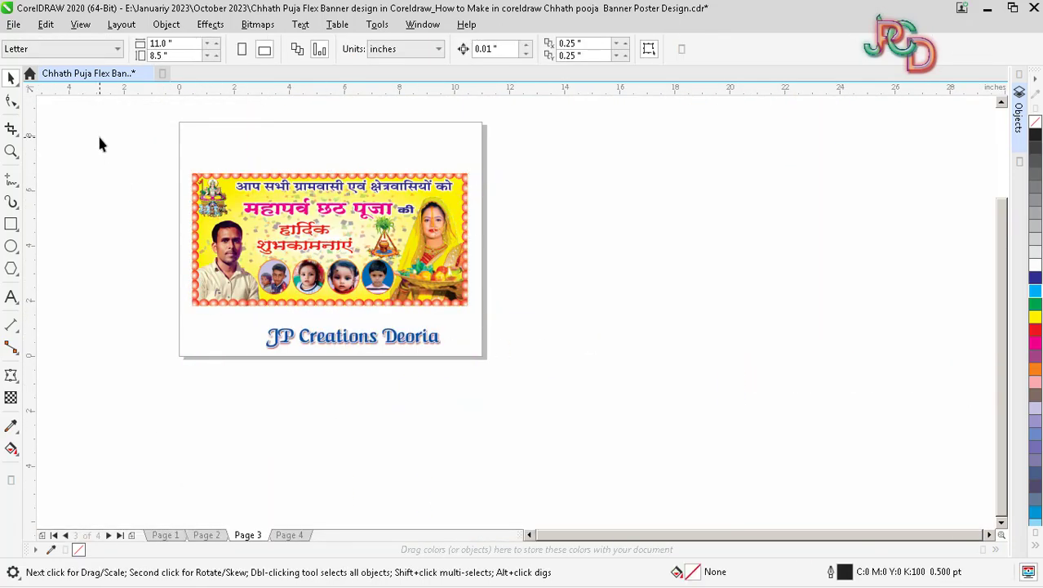
Reopen the banner contents, nudge the bottom red ellipse row slightly down and left, and finish editing
left_click_drag(582, 330, 573, 330)
key("shift+F2")
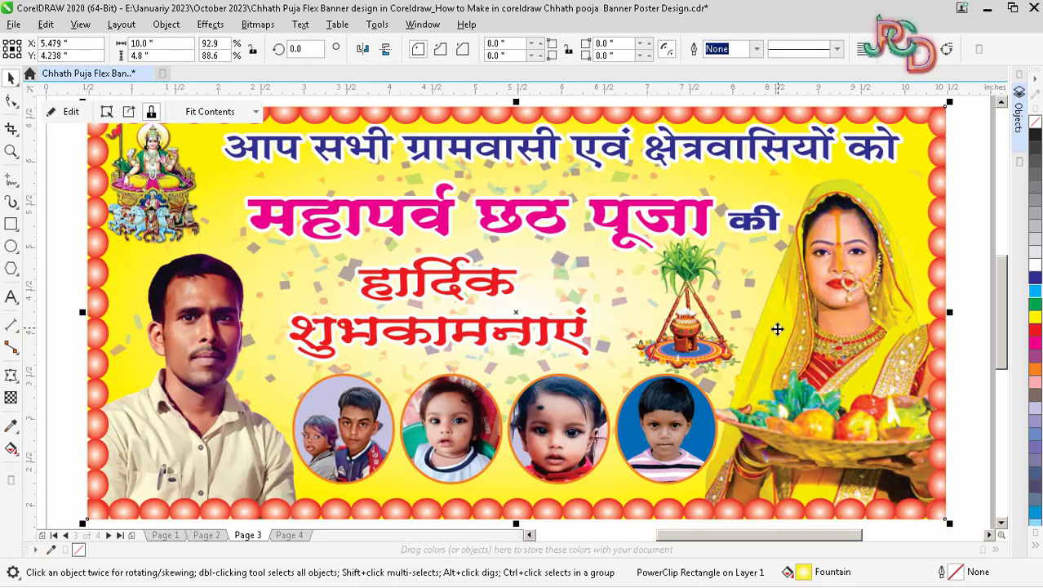
left_click(961, 391)
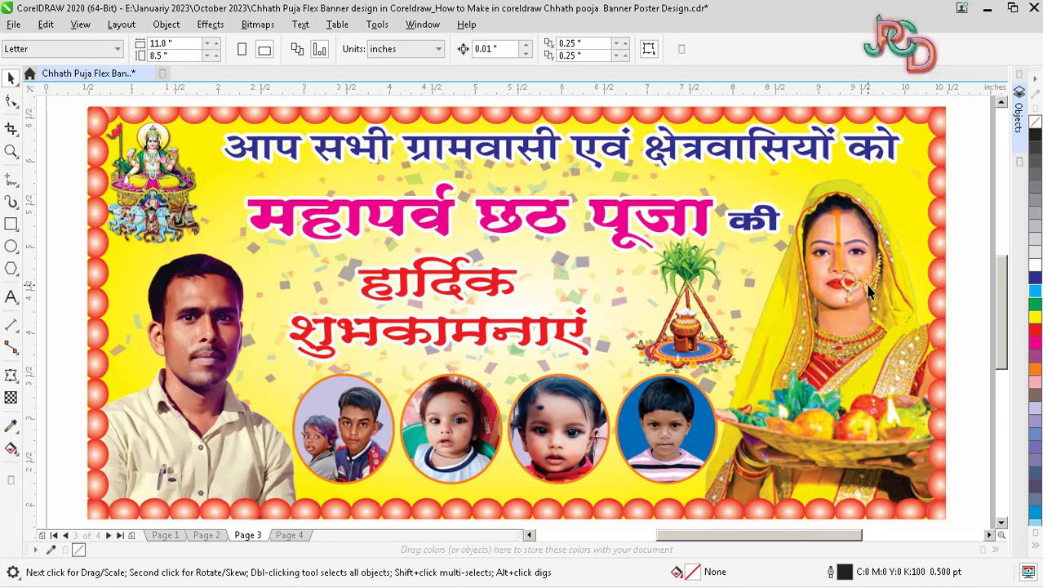
double_click(287, 399)
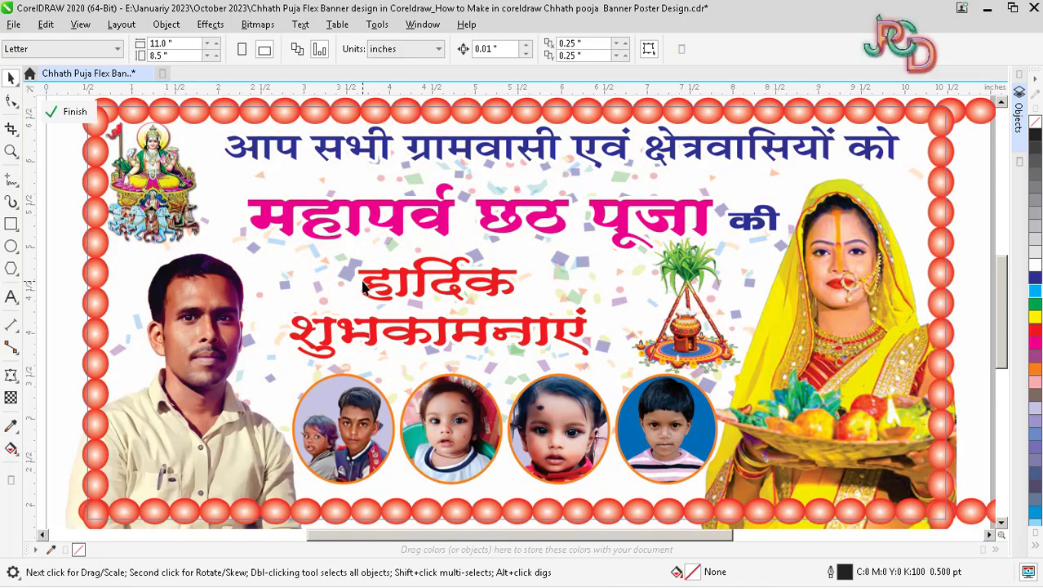
scroll(360, 280, "down", 1)
left_click_drag(763, 455, 763, 455)
scroll(469, 392, "up", 4)
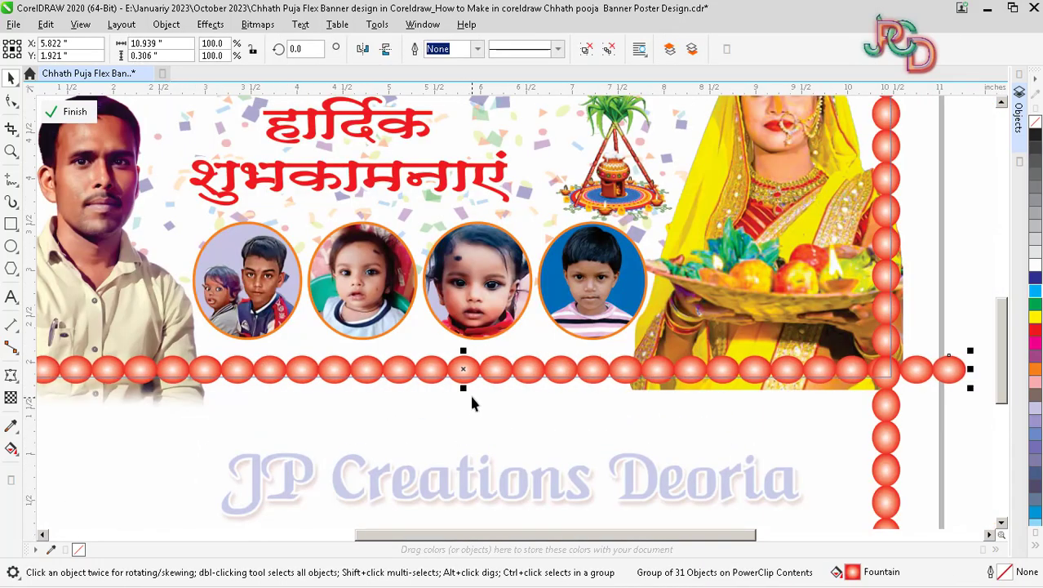
scroll(470, 390, "down", 4)
left_click(157, 155)
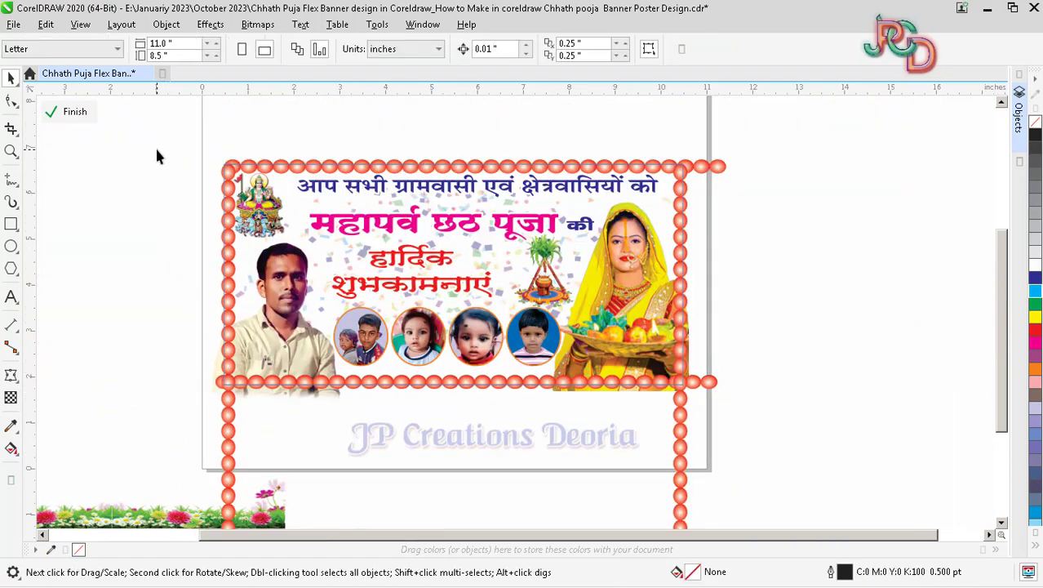
left_click(224, 351)
scroll(224, 351, "up", 4)
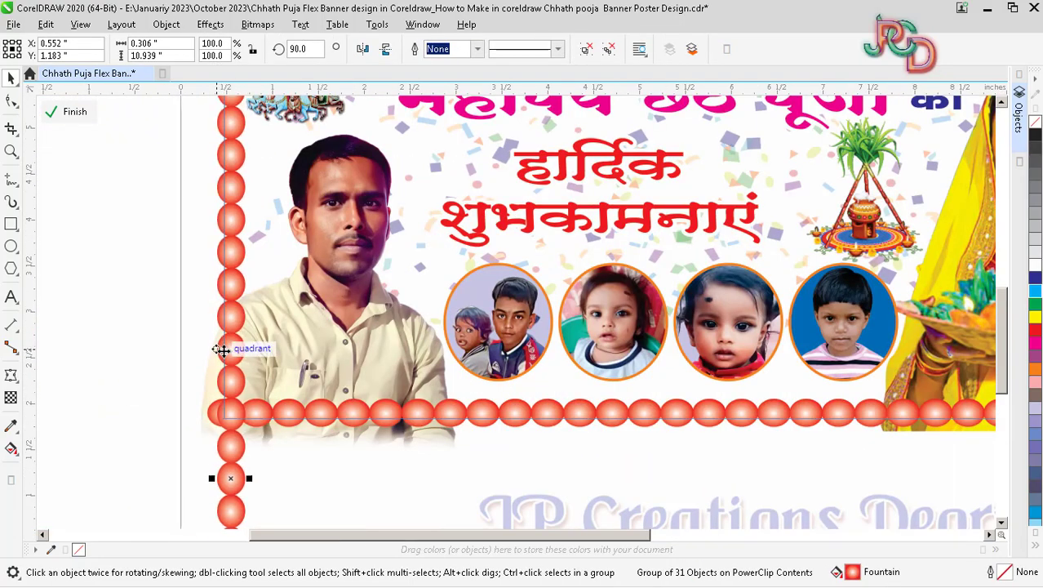
scroll(224, 351, "down", 4)
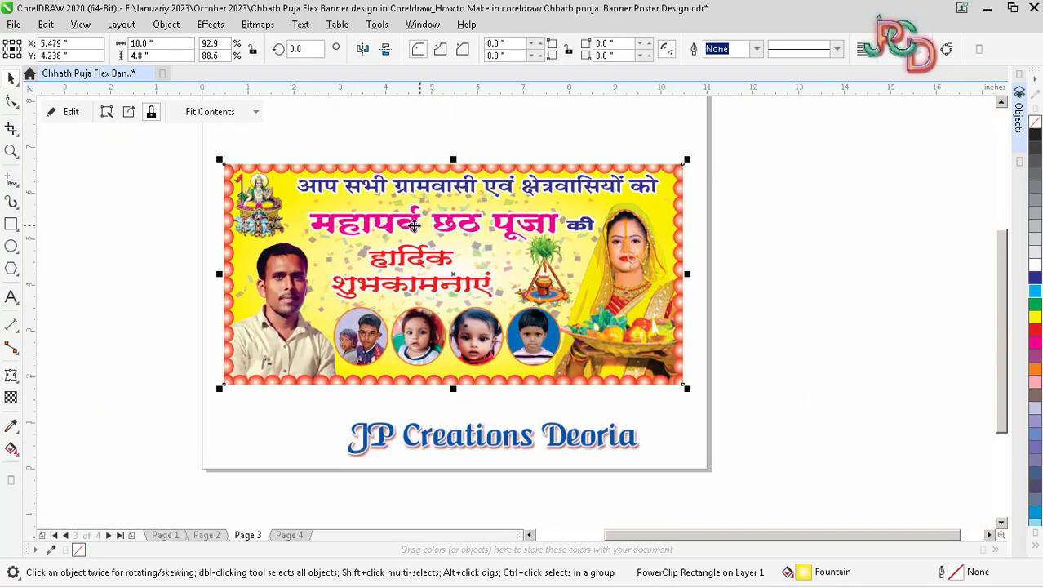
Reopen the banner contents and set the font of the blue top headline to RAJ 89
scroll(427, 232, "up", 2)
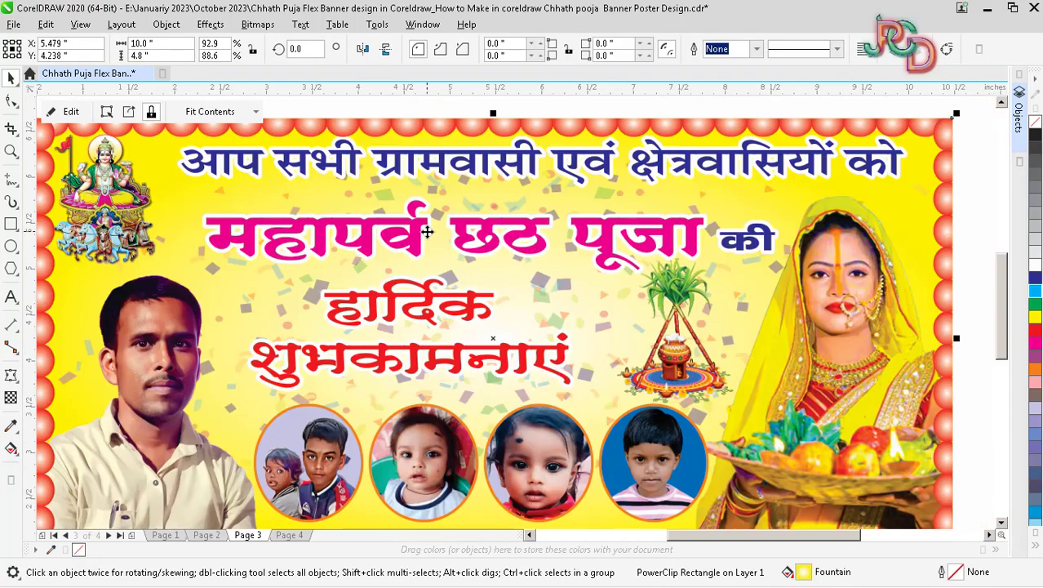
double_click(521, 162)
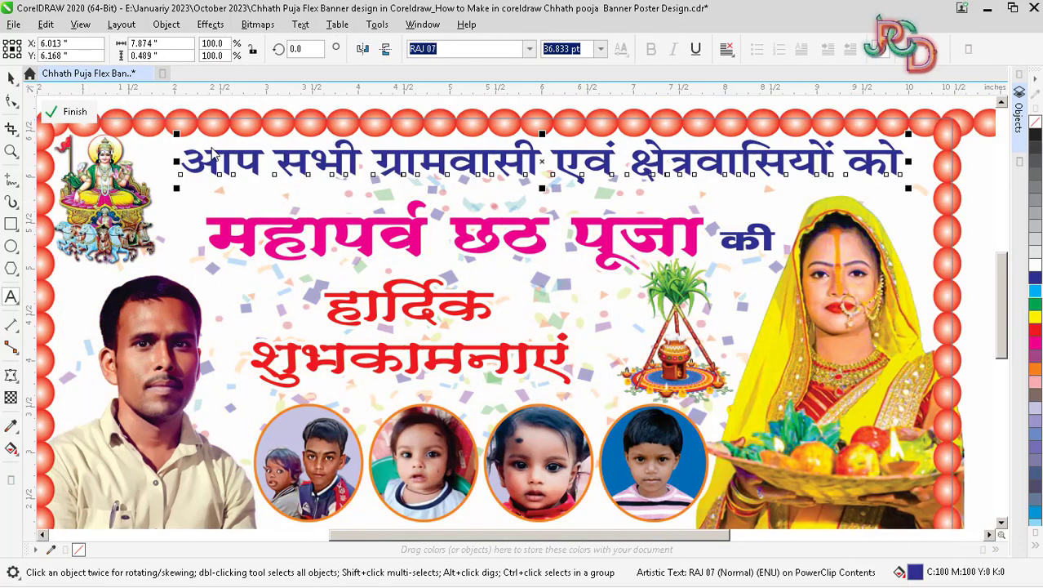
left_click(529, 49)
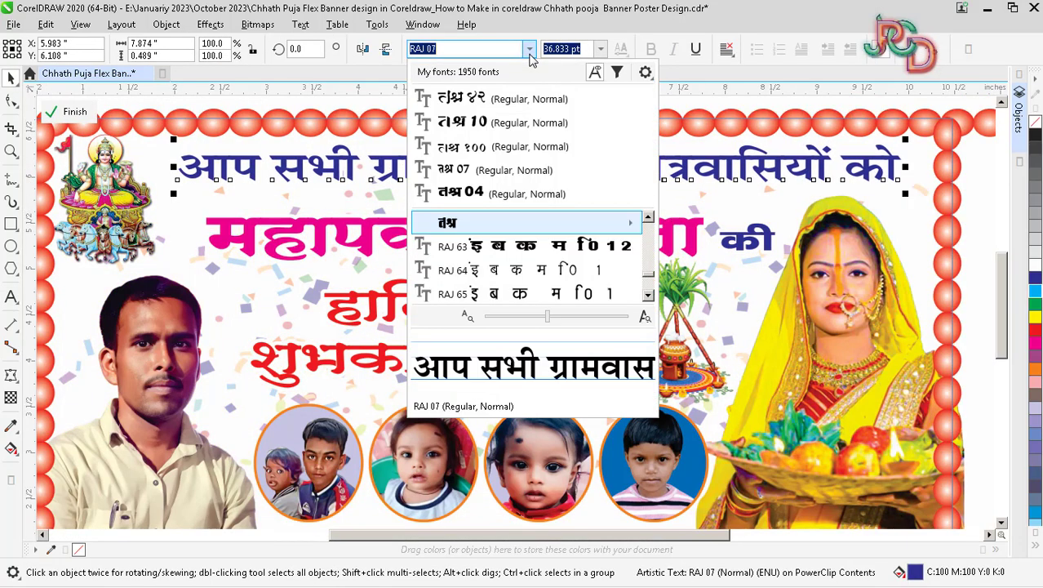
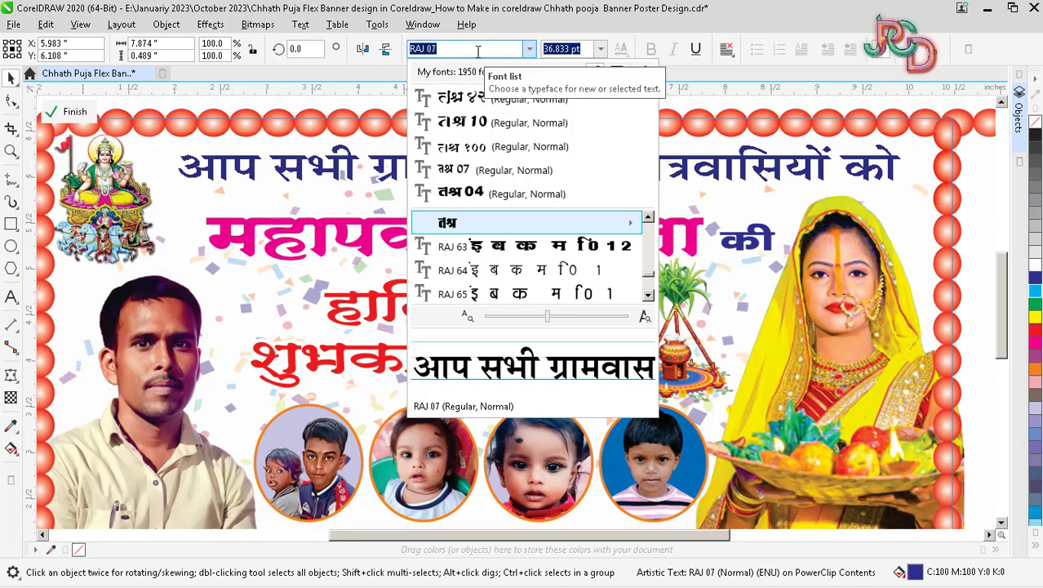
key("BackSpace")
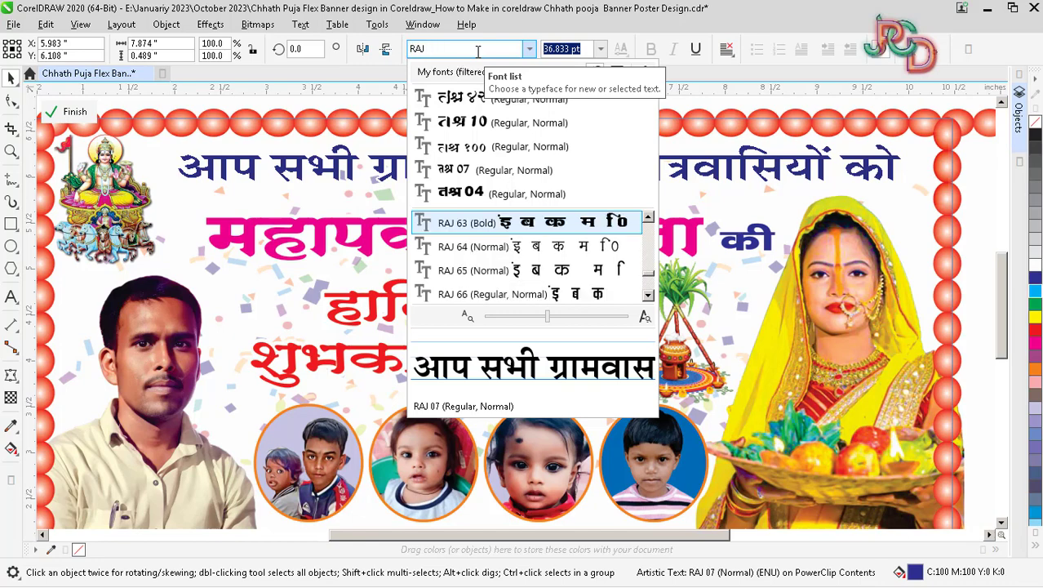
type("89")
key("Return")
Nudge the blue top headline slightly down and widen it to about 8.07 inches
key("Down")
key("Down")
key("Down")
key("Down")
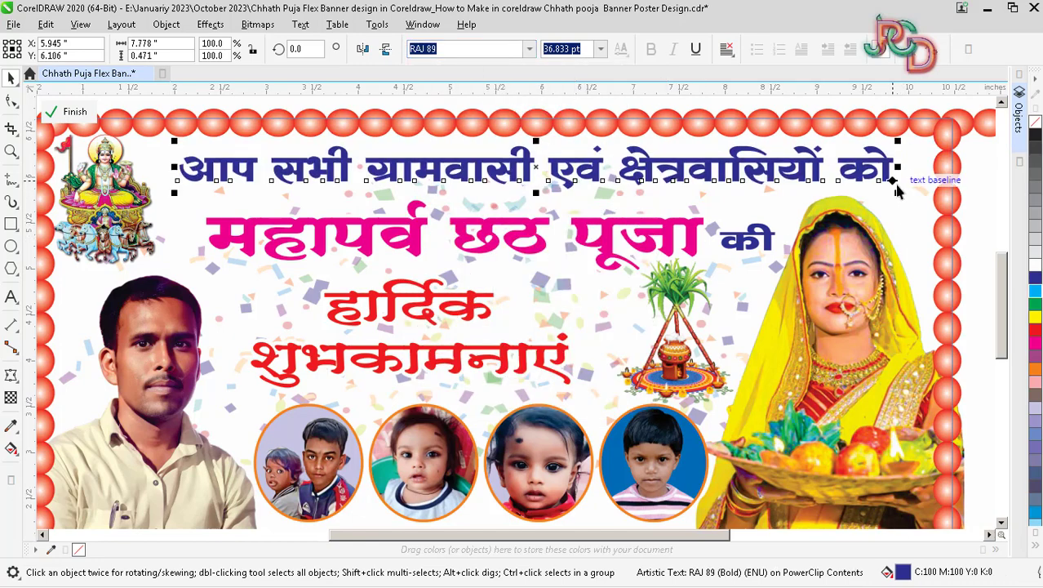
left_click_drag(898, 170, 924, 170)
scroll(556, 184, "down", 2)
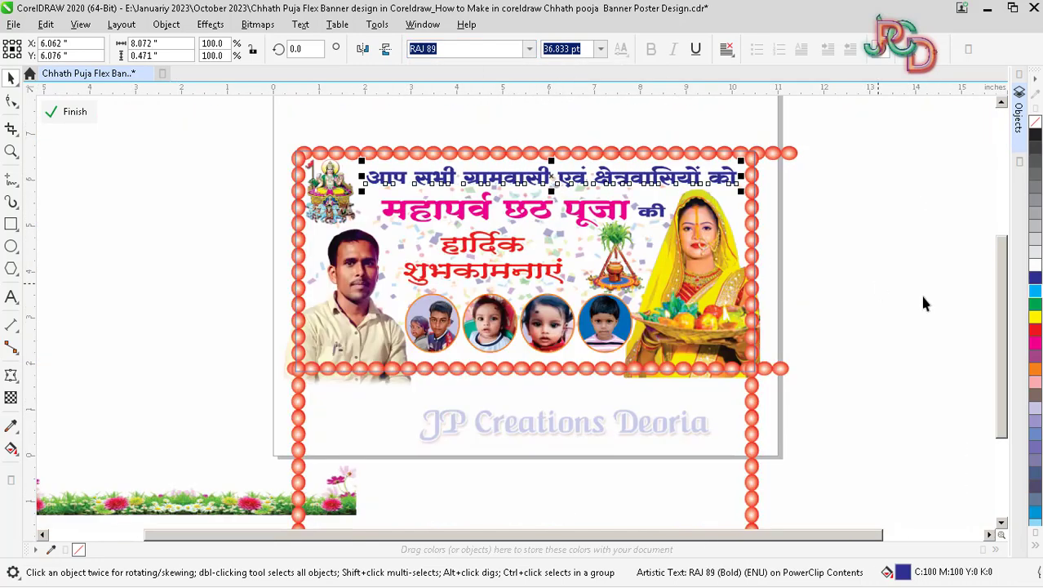
Fill the महापर्व छठ पूजा title with red and the हार्दिक शुभकामनाएं greeting with magenta
left_click(544, 213)
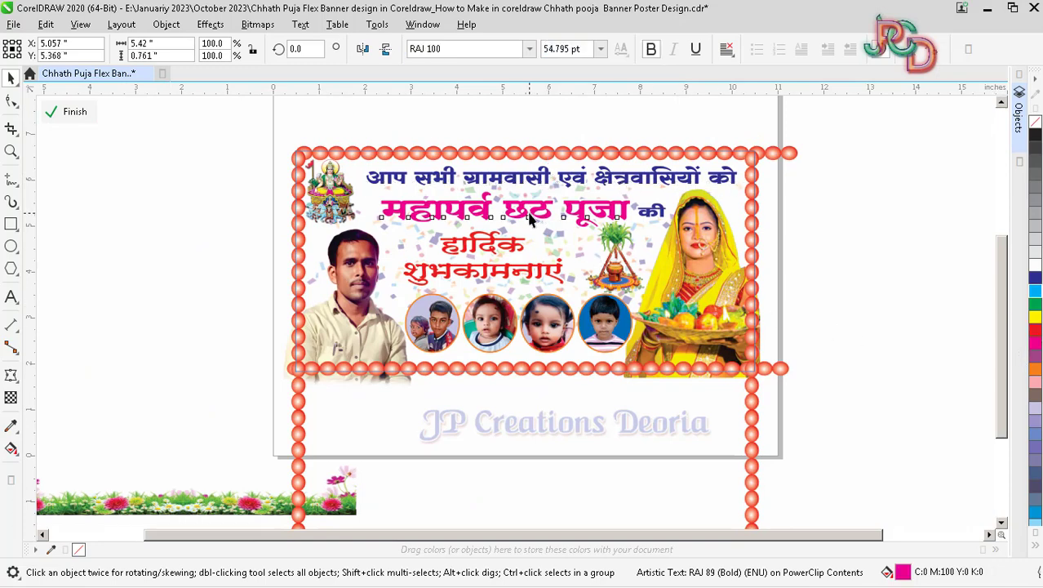
left_click(495, 268)
key("Down")
key("Down")
left_click(505, 208)
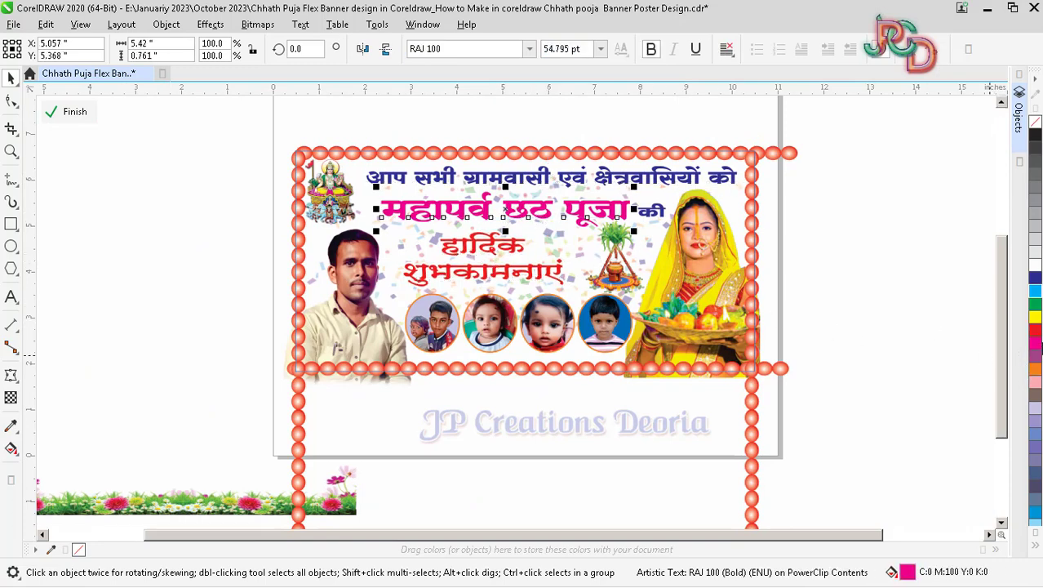
left_click(1034, 333)
left_click(512, 271)
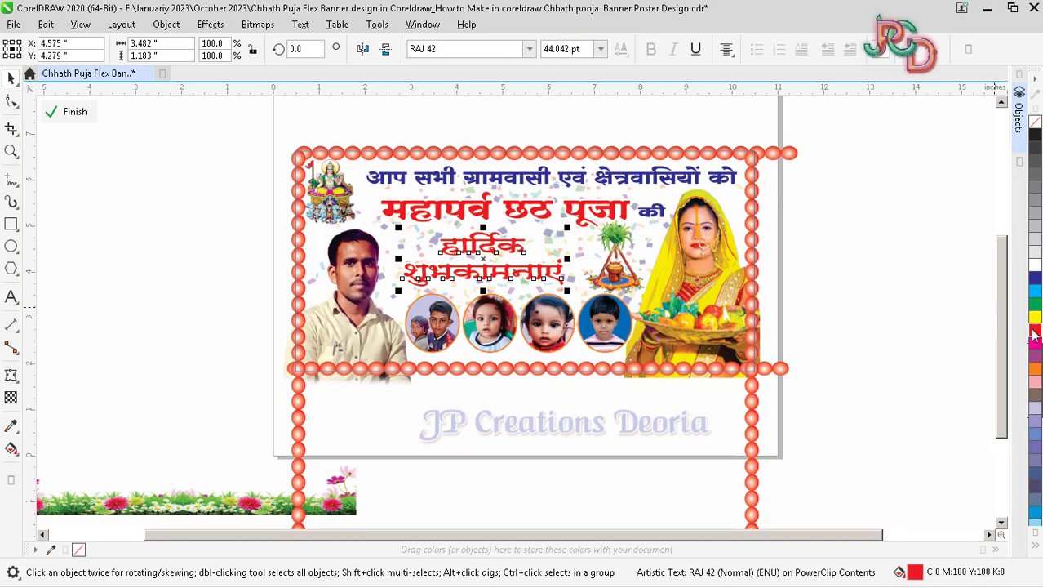
scroll(457, 264, "up", 2)
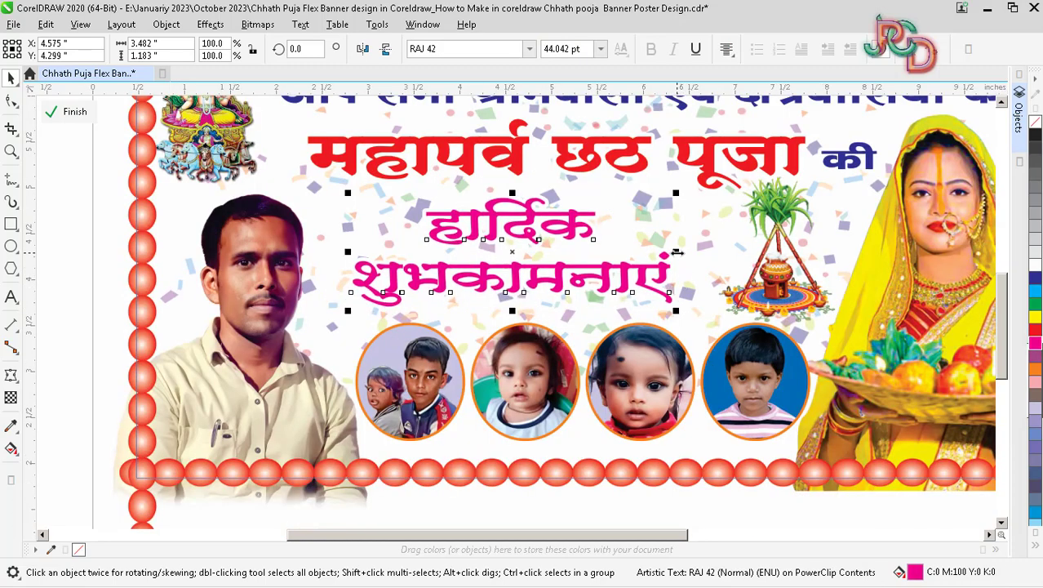
Set the font of the हार्दिक शुभकामनाएं greeting to RAJ 117
left_click(517, 51)
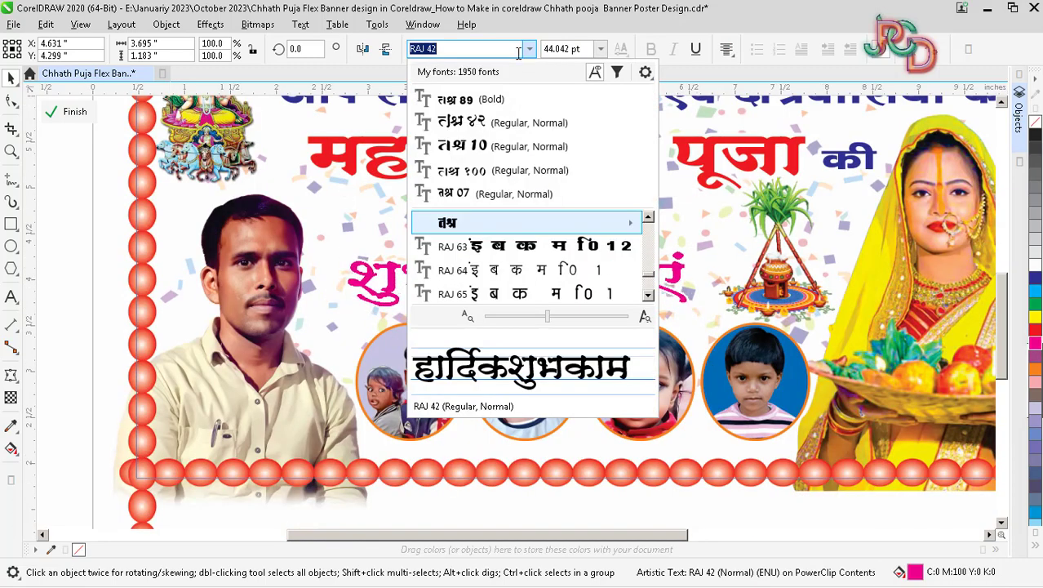
key("BackSpace")
key("BackSpace")
type("117")
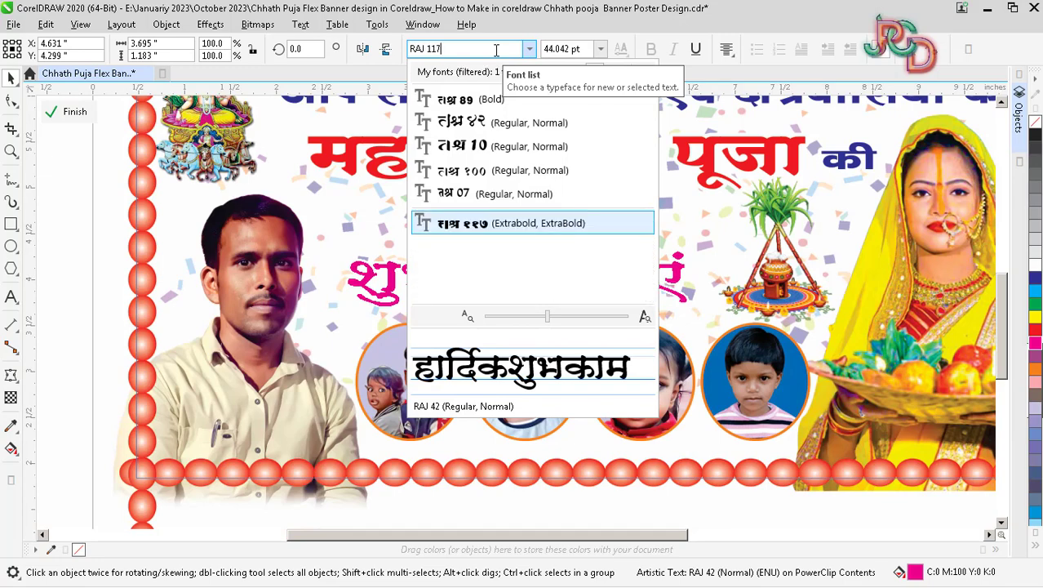
key("Return")
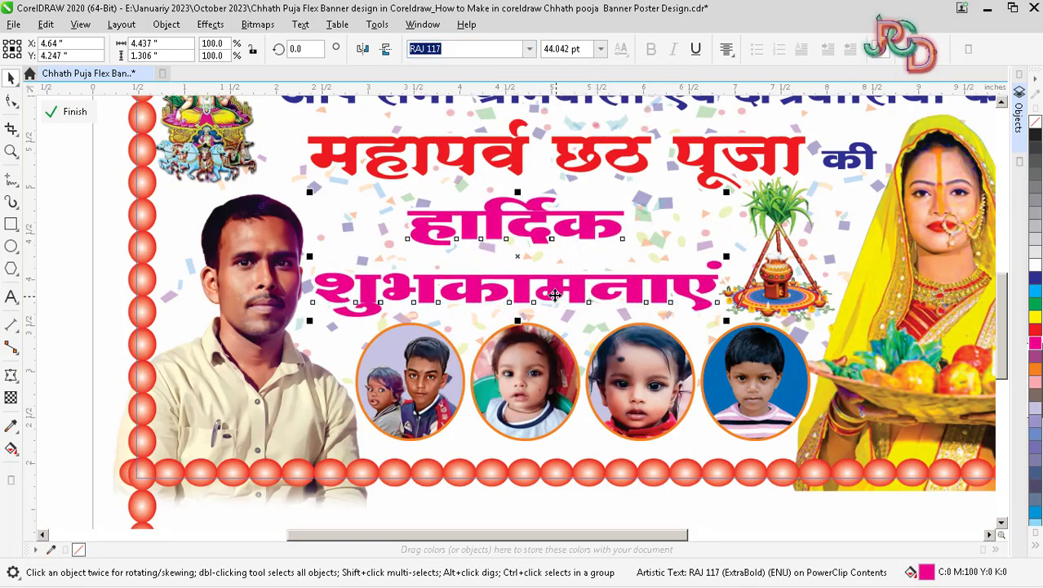
Tighten the line spacing of the two-line magenta greeting and narrow the text so it clears the sugarcane pot picture
left_click(11, 100)
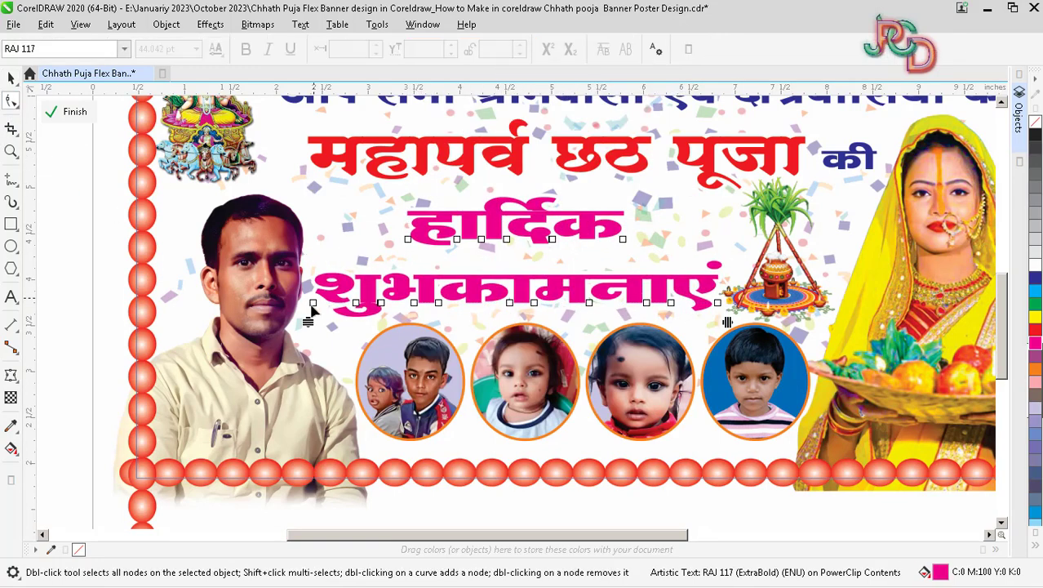
left_click_drag(306, 323, 309, 310)
key("space")
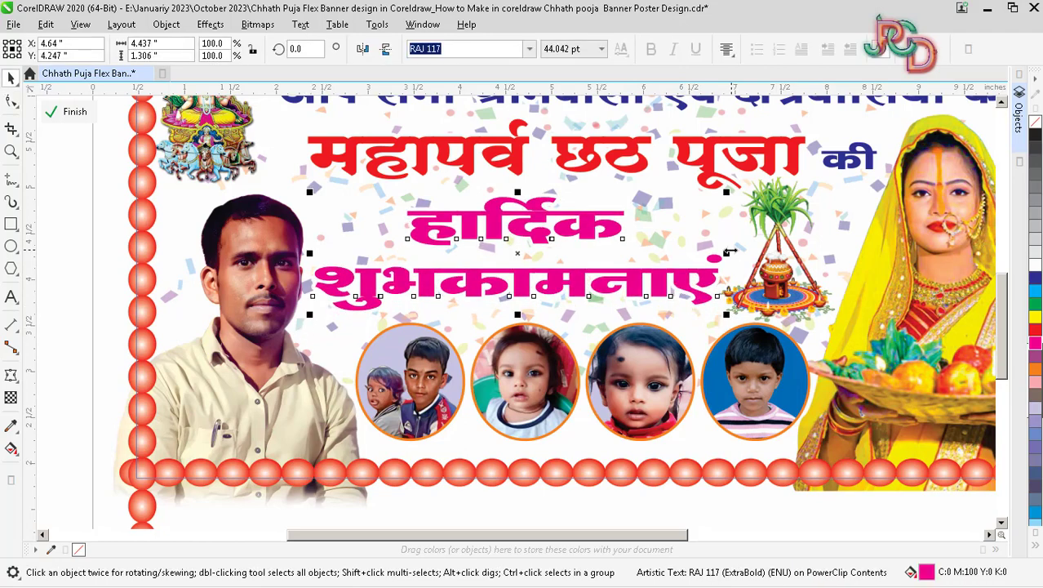
left_click_drag(728, 252, 642, 237)
Narrow the two-line magenta greeting further to about 3.62 inches wide, clear of the sugarcane pot
left_click(680, 265)
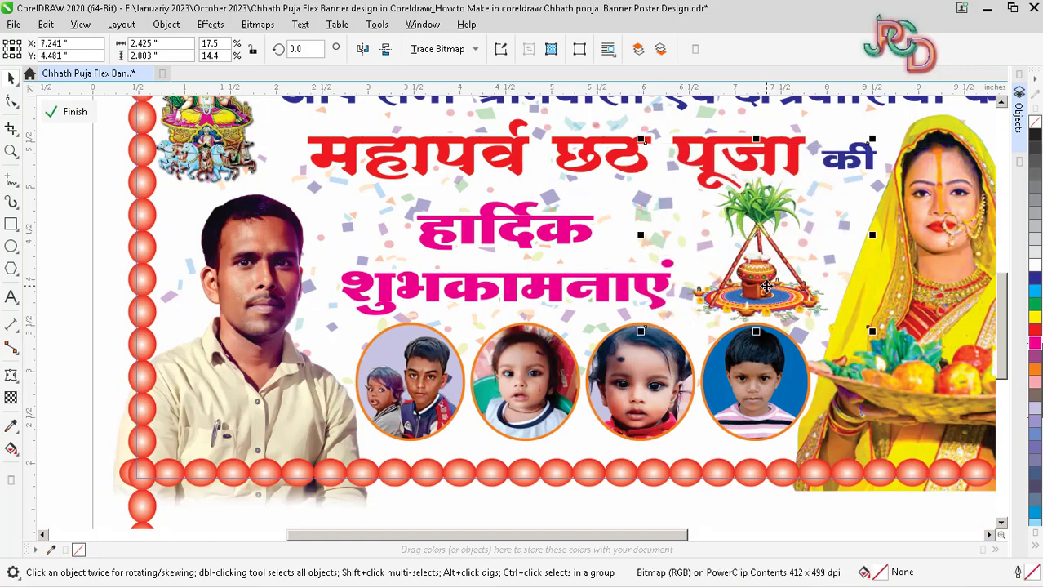
scroll(762, 284, "down", 2)
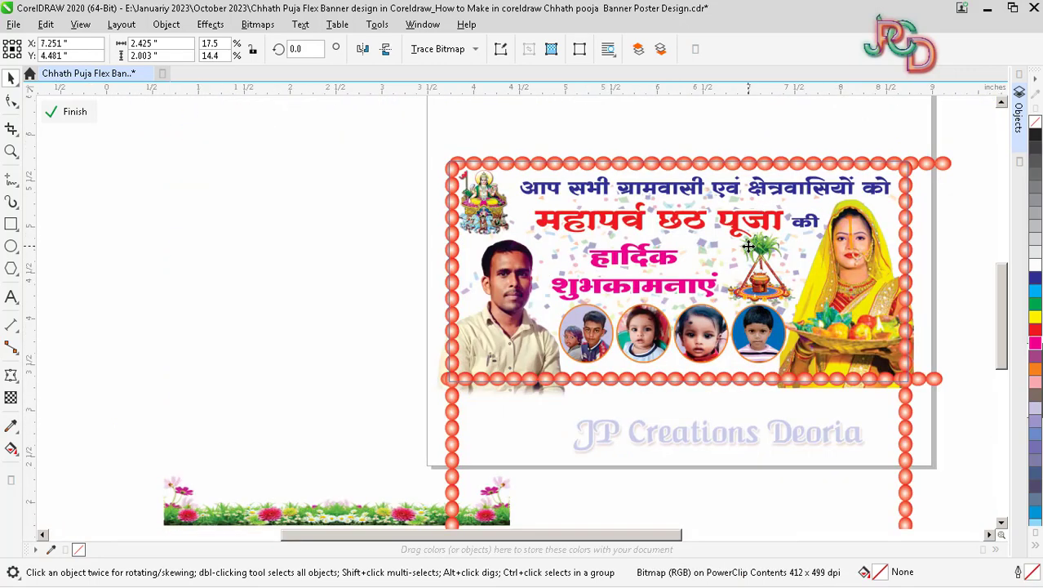
scroll(633, 200, "up", 2)
Narrow the महापर्व छठ पूजा title to about 4.2 inches, shift it left, and place की in front of हार्दिक
left_click(633, 201)
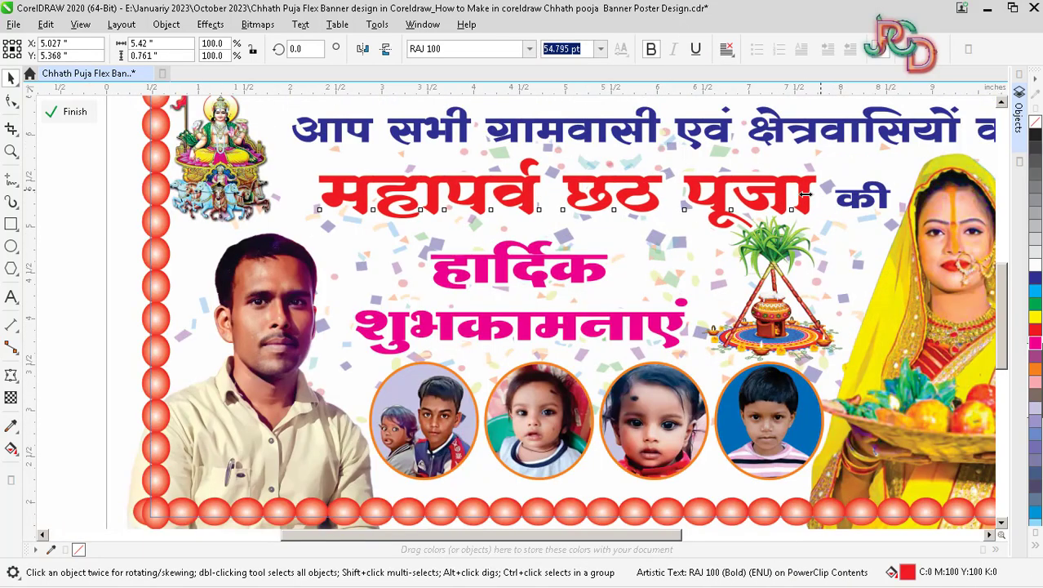
left_click_drag(824, 193, 706, 193)
left_click_drag(641, 212, 616, 211)
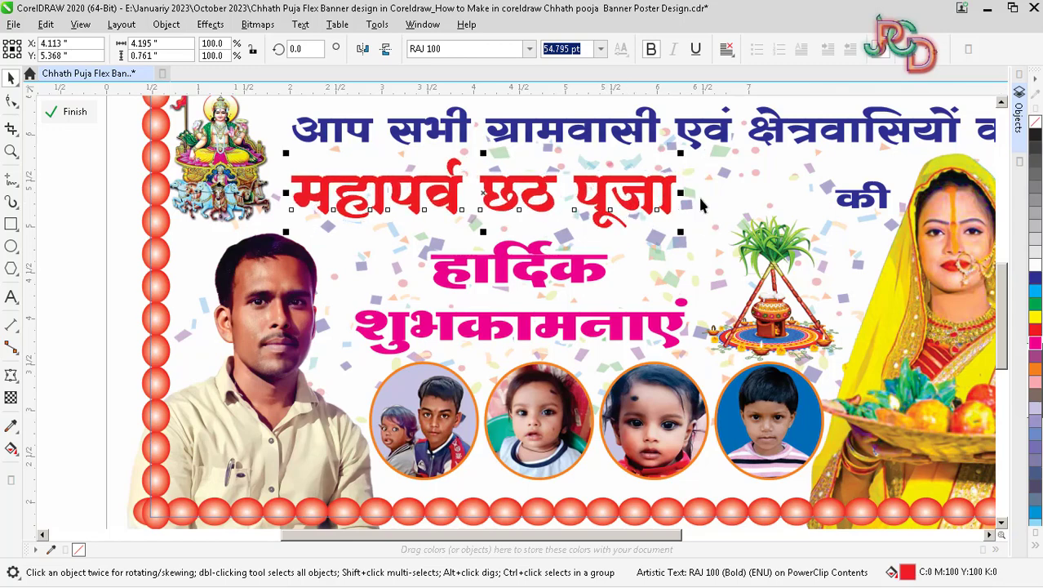
left_click(880, 202)
left_click_drag(880, 202, 414, 276)
Enlarge the sugarcane pot picture to about 2.62 by 2.76 inches and shift it slightly left
left_click(792, 253)
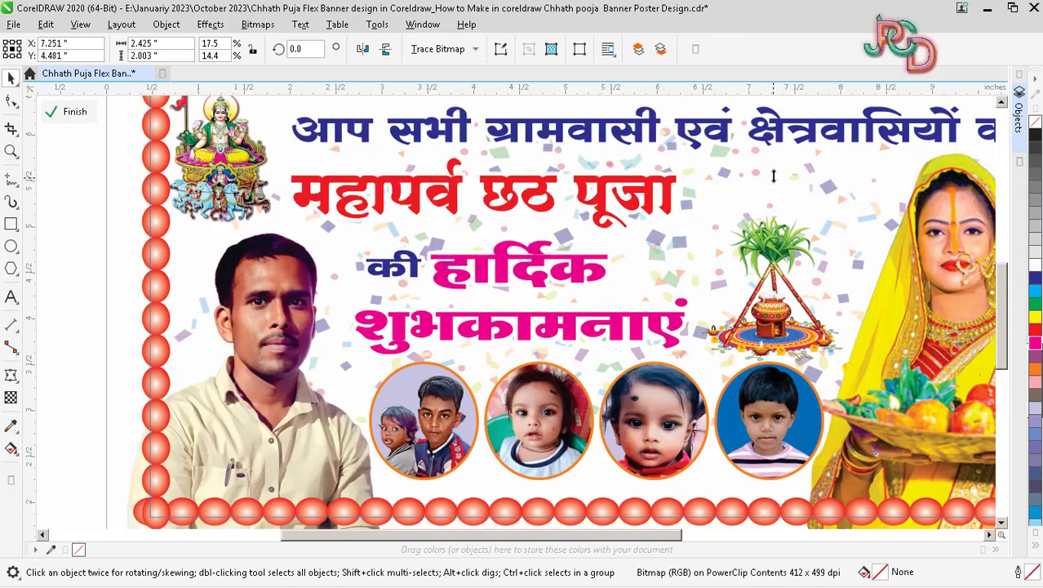
left_click_drag(773, 176, 773, 125)
scroll(846, 213, "down", 2)
left_click_drag(847, 180, 856, 169)
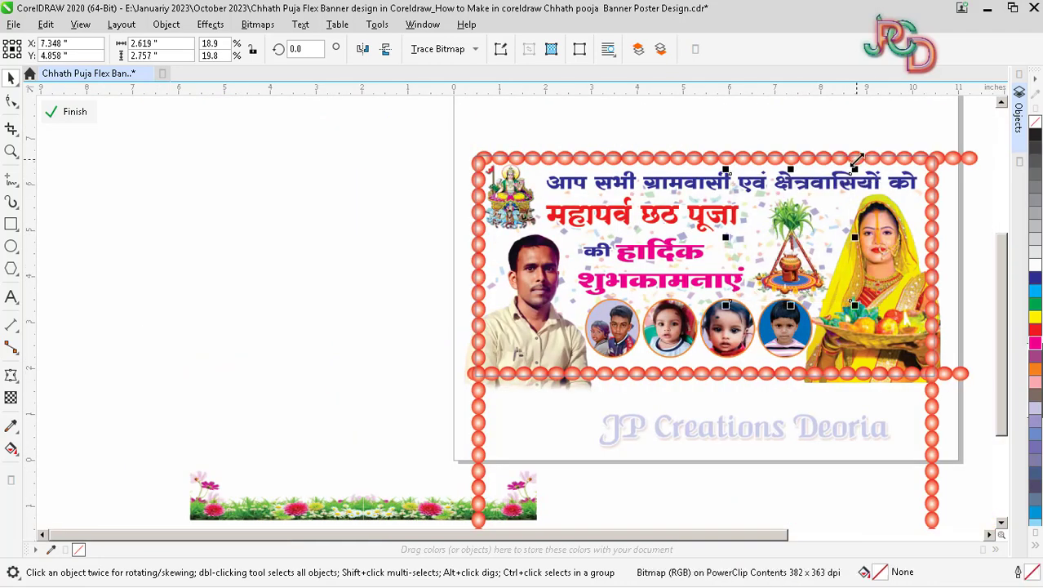
left_click_drag(796, 261, 788, 260)
Widen the महापर्व छठ पूजा title to about 4.56 inches, up to the sugarcane leaves
left_click(713, 225)
scroll(718, 229, "up", 2)
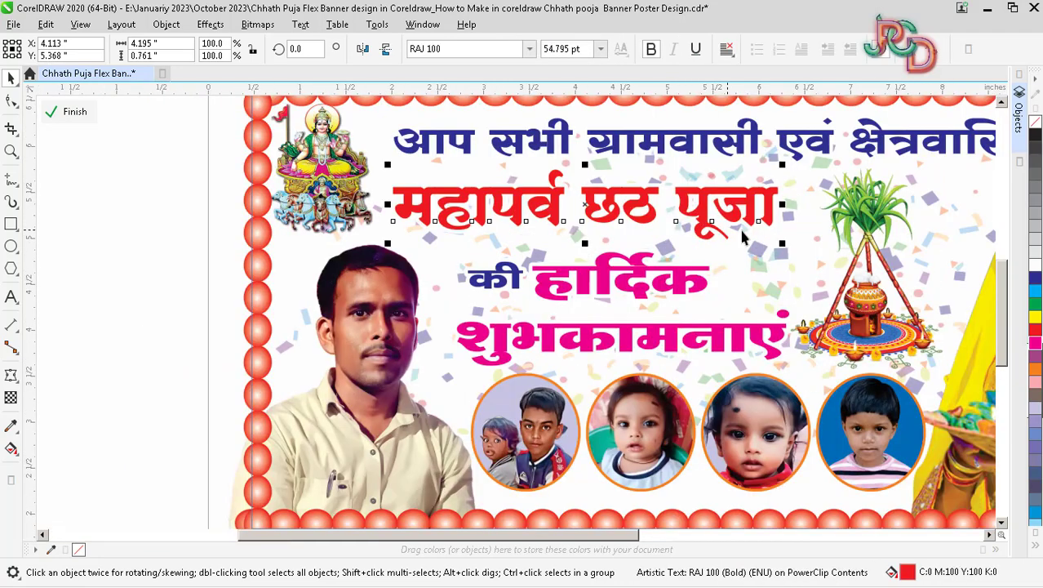
left_click_drag(784, 207, 813, 206)
Move की above हार्दिक, shift the magenta greeting down and left, and reduce its height to about 1.12 inches
left_click(649, 283)
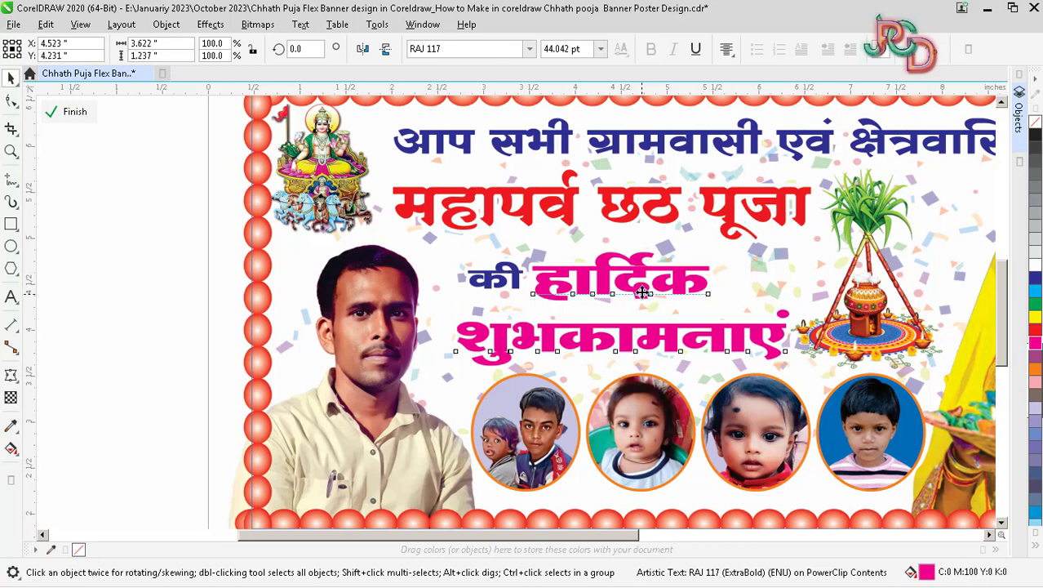
left_click_drag(535, 296, 600, 261)
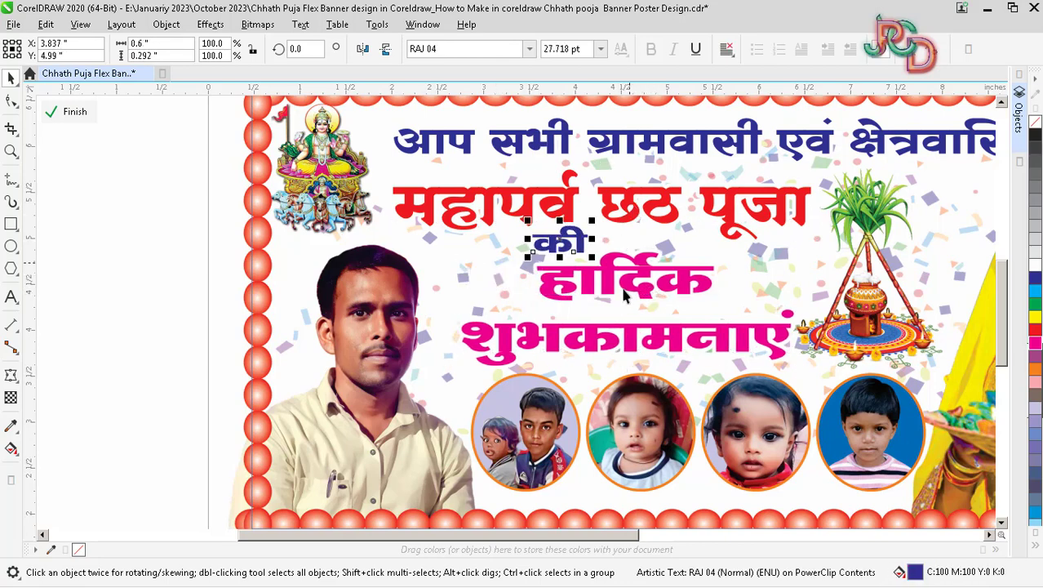
left_click_drag(619, 336, 600, 343)
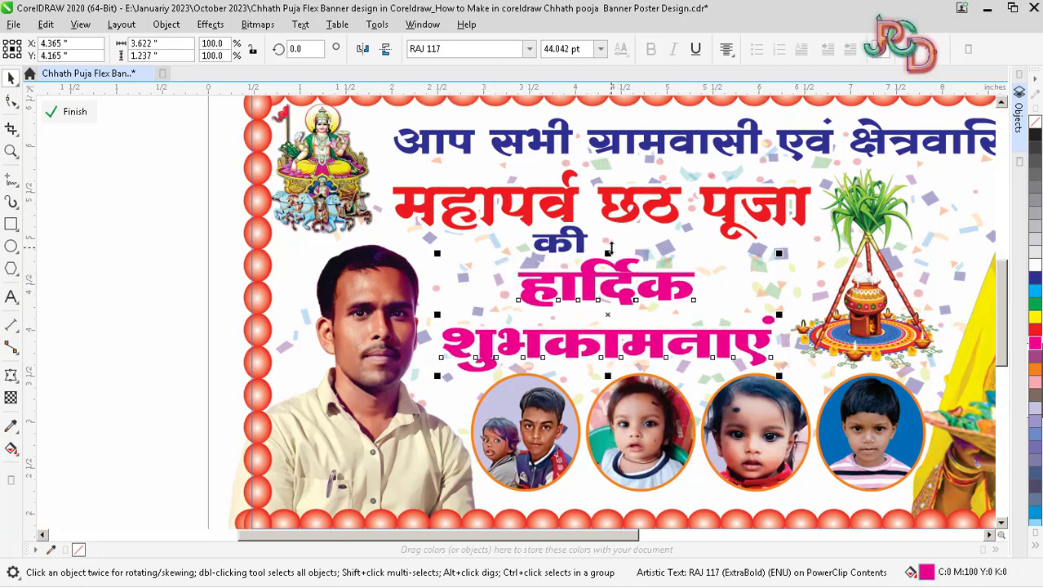
left_click_drag(610, 247, 611, 264)
scroll(645, 274, "down", 2)
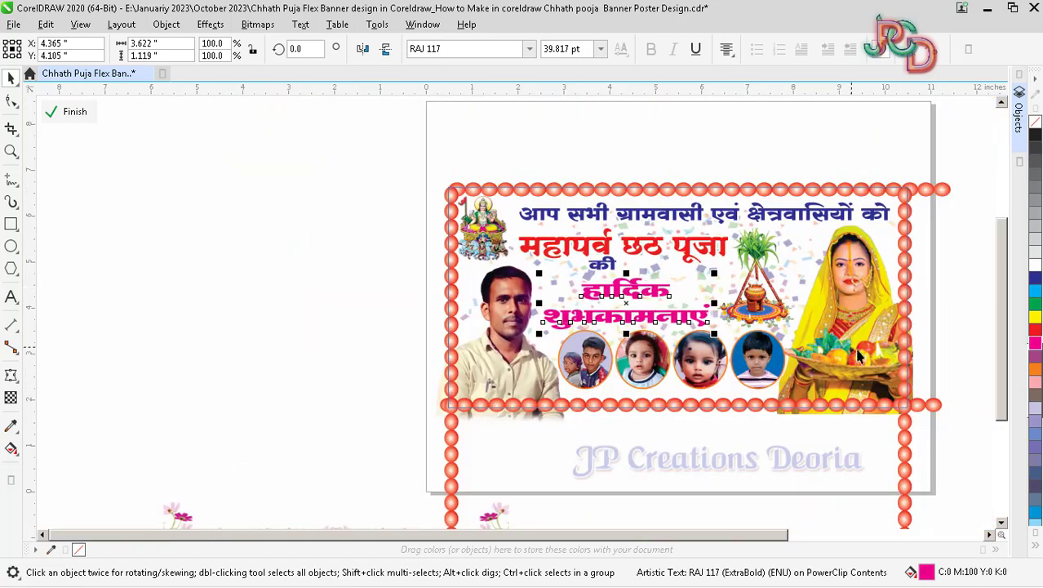
Shift the small blue की slightly left between the red title and the magenta greeting
left_click(950, 367)
left_click(598, 267)
scroll(599, 266, "up", 2)
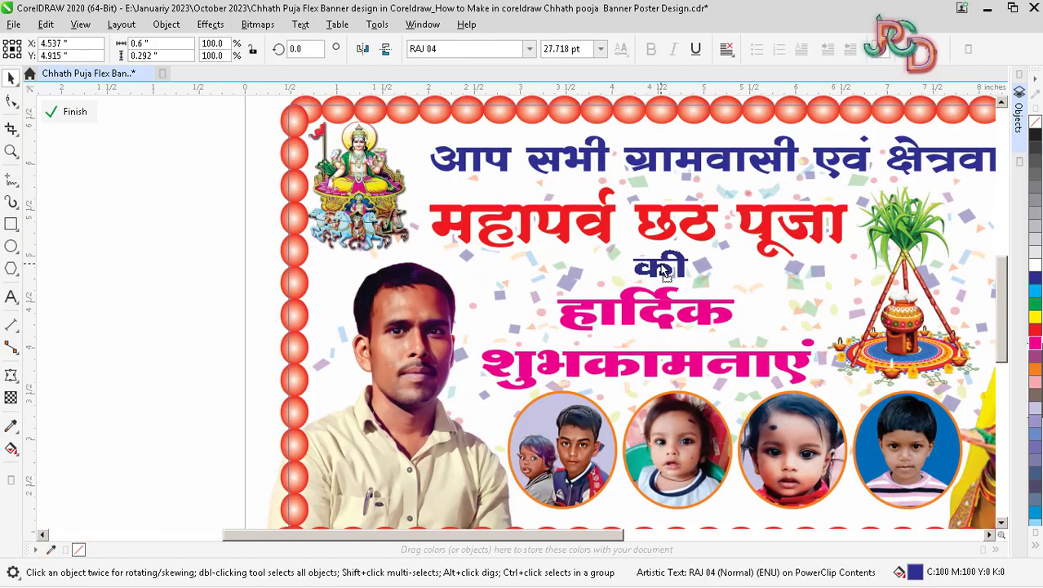
left_click_drag(665, 274, 643, 275)
Finish editing the banner's PowerClip contents and check the whole banner on page 3
scroll(645, 274, "down", 2)
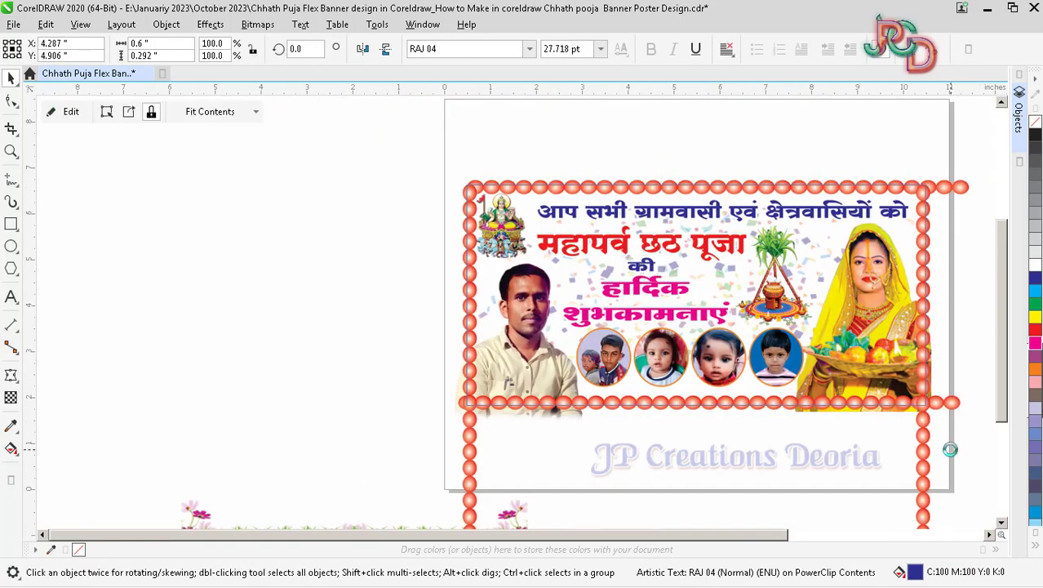
scroll(683, 293, "down", 1)
left_click(840, 357)
scroll(690, 325, "up", 1)
scroll(691, 325, "down", 1)
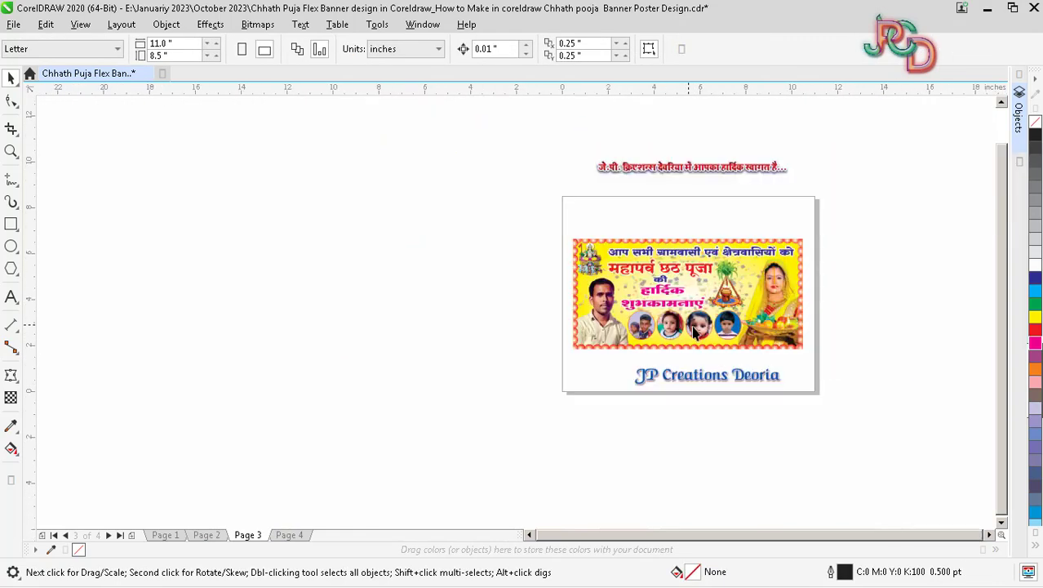
scroll(694, 330, "down", 1)
scroll(727, 347, "up", 1)
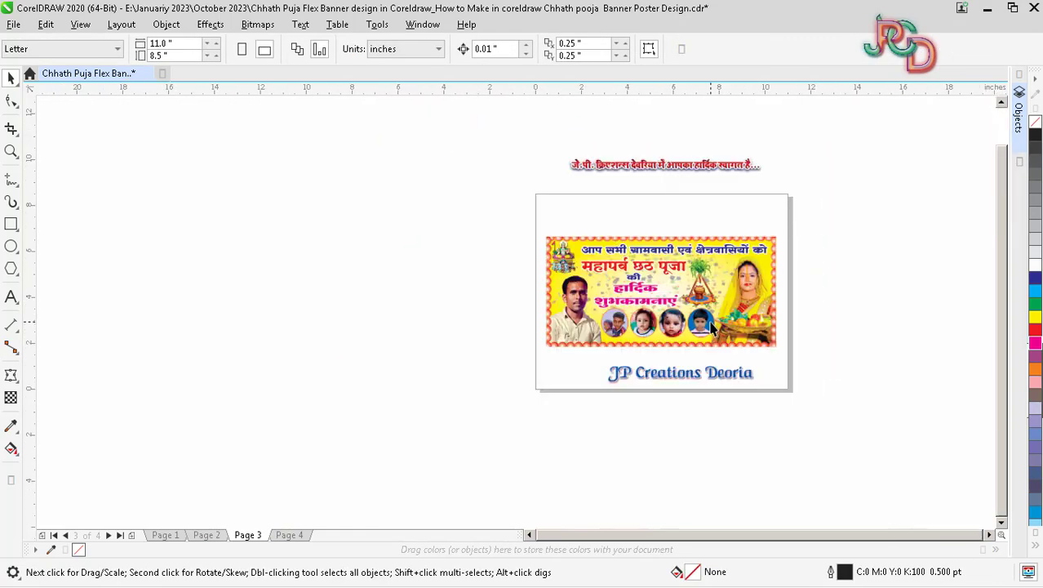
Copy the glowing sun picture from inside the page 2 banner's PowerClip and leave its contents
key("Page_Up")
key("Page_Up")
key("Page_Down")
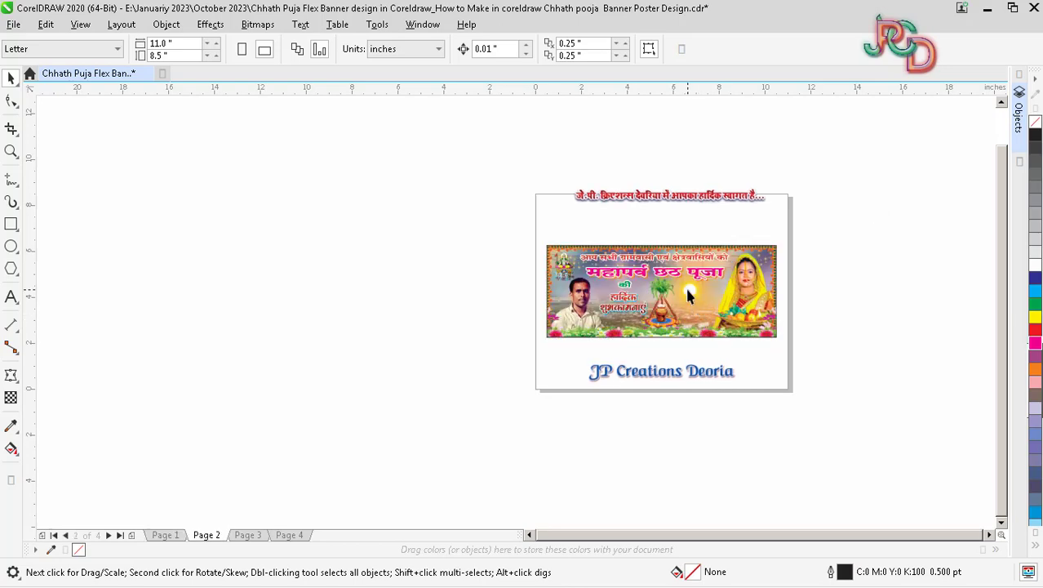
double_click(691, 295)
left_click(826, 321)
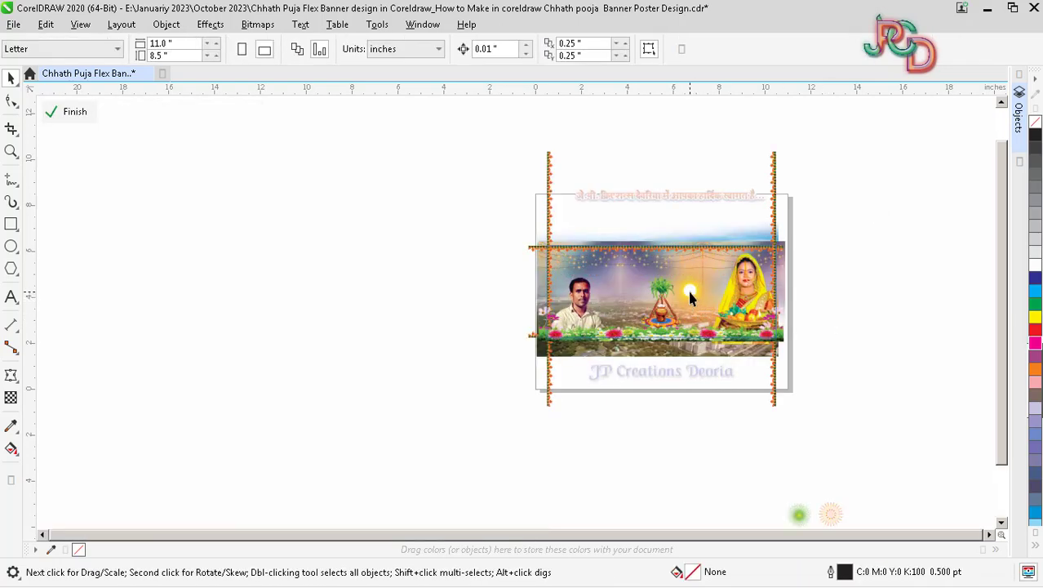
left_click(691, 293)
left_click(729, 225)
left_click_drag(819, 349, 840, 347)
left_click(694, 285)
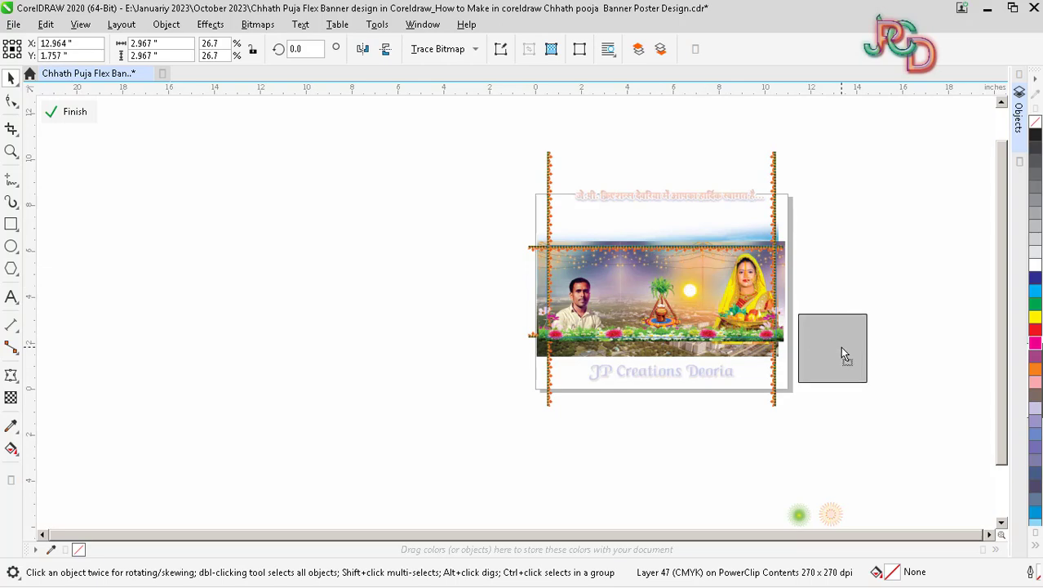
left_click(823, 412, "ctrl")
left_click(816, 407)
Paste the sun into the page 3 banner's PowerClip and place it behind the sugarcane pot
key("Page_Down")
scroll(658, 289, "up", 1)
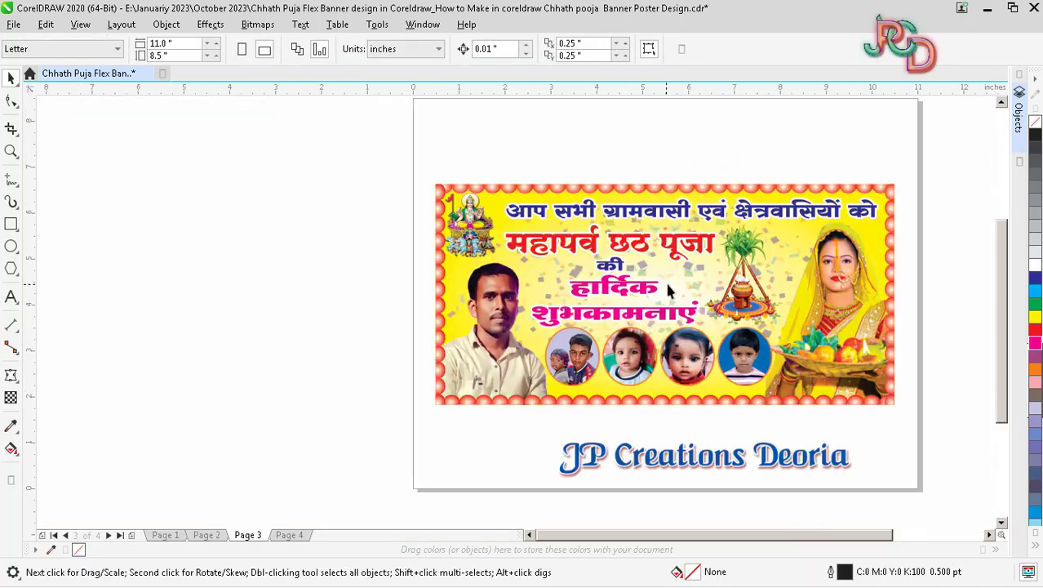
left_click(679, 282, "ctrl")
key("ctrl+v")
scroll(628, 297, "down", 1)
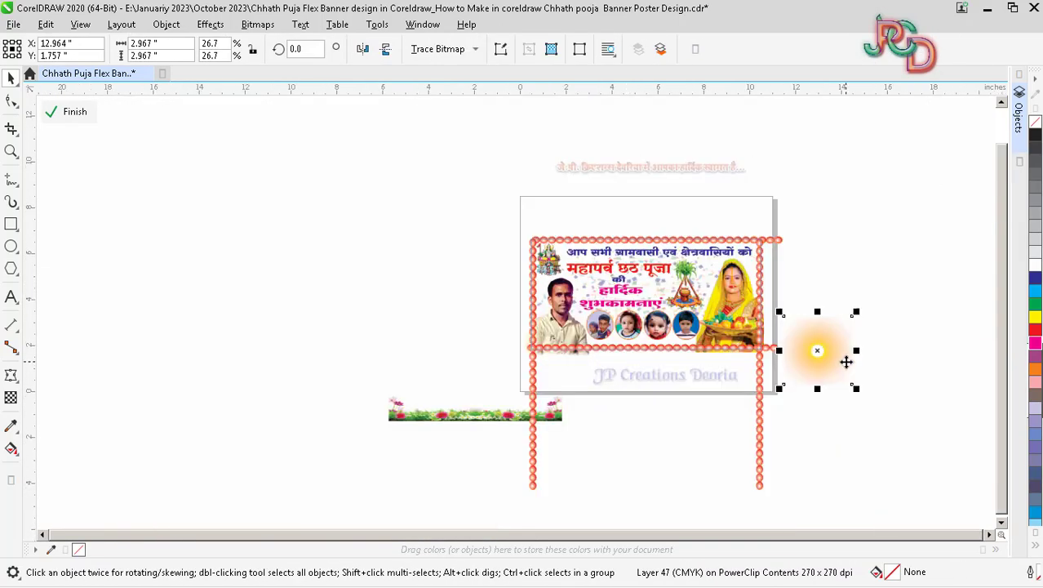
left_click_drag(844, 361, 718, 284)
scroll(717, 284, "up", 3)
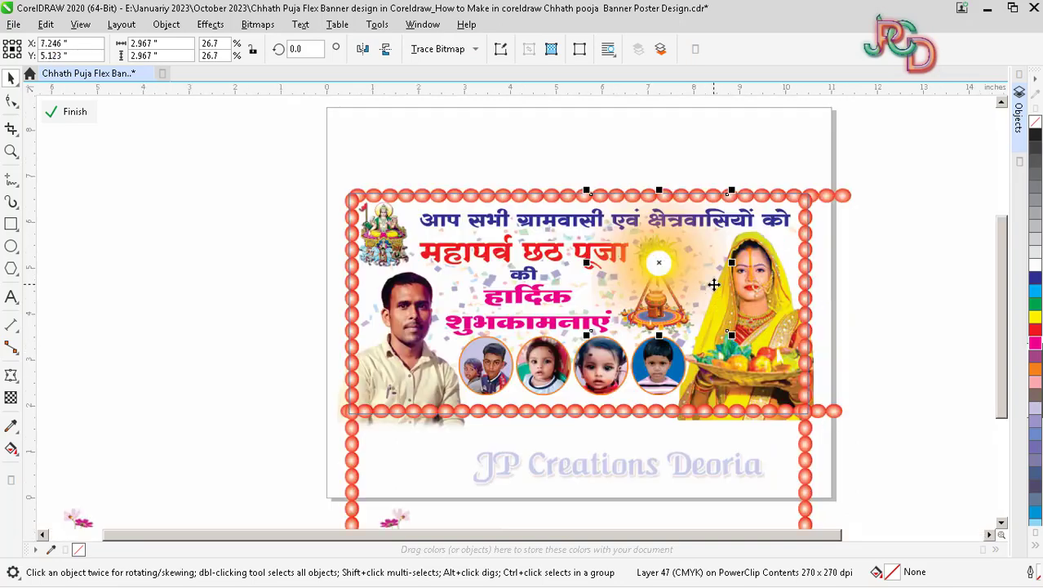
left_click(648, 330)
key("shift+Page_Down")
left_click(652, 323)
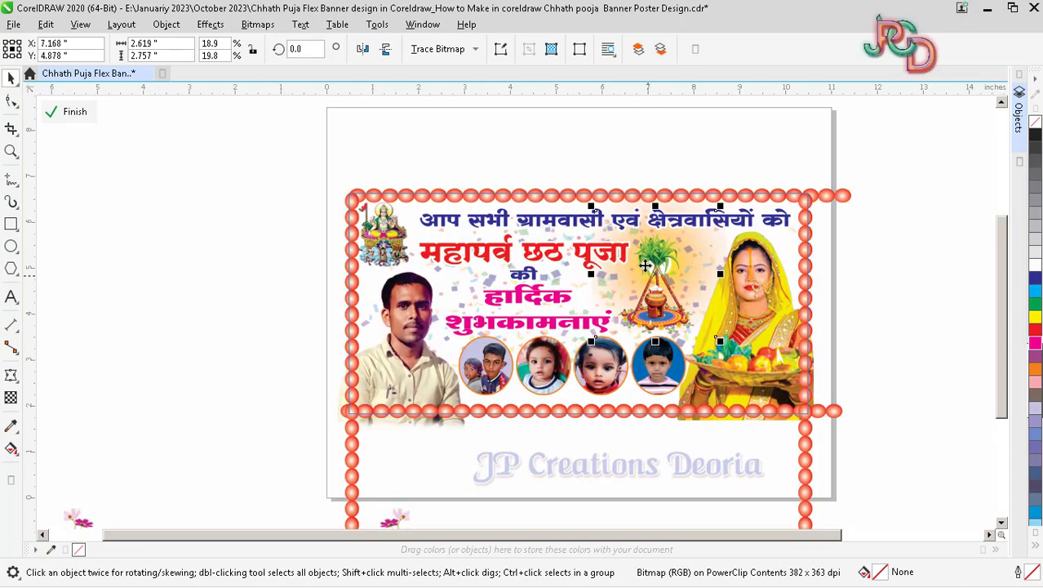
Move the sugarcane pot off the sun onto the woman's fruit basket and send the woman's picture to the back
left_click(631, 290)
left_click_drag(615, 290, 781, 365)
left_click(640, 263)
left_click(644, 270)
left_click_drag(659, 270, 621, 276)
left_click(747, 326)
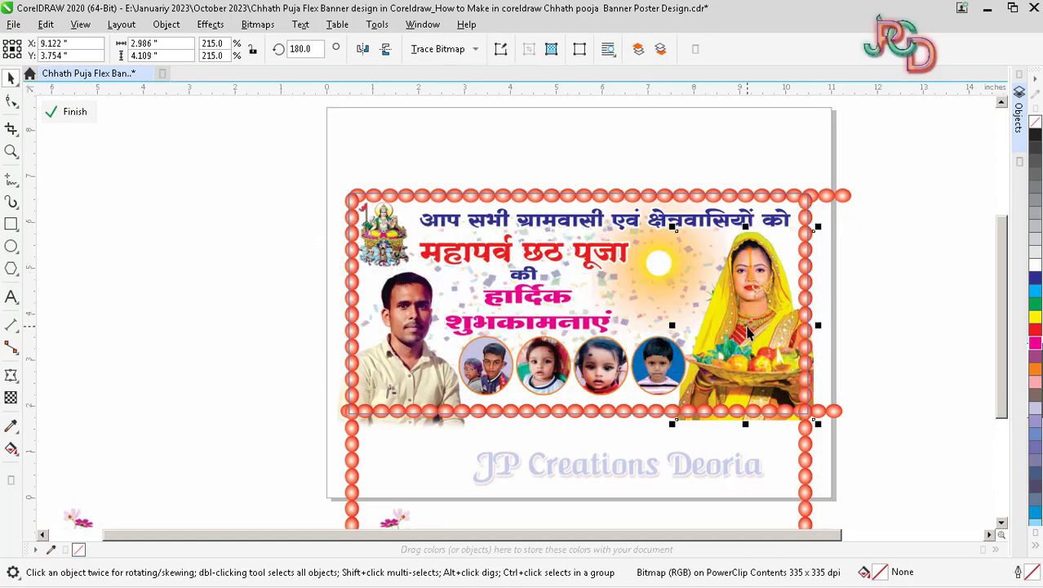
key("shift+Page_Down")
Move the sun behind the left part of the text and enlarge it to about 3.94 inches
left_click(658, 259)
left_click_drag(659, 259, 510, 302)
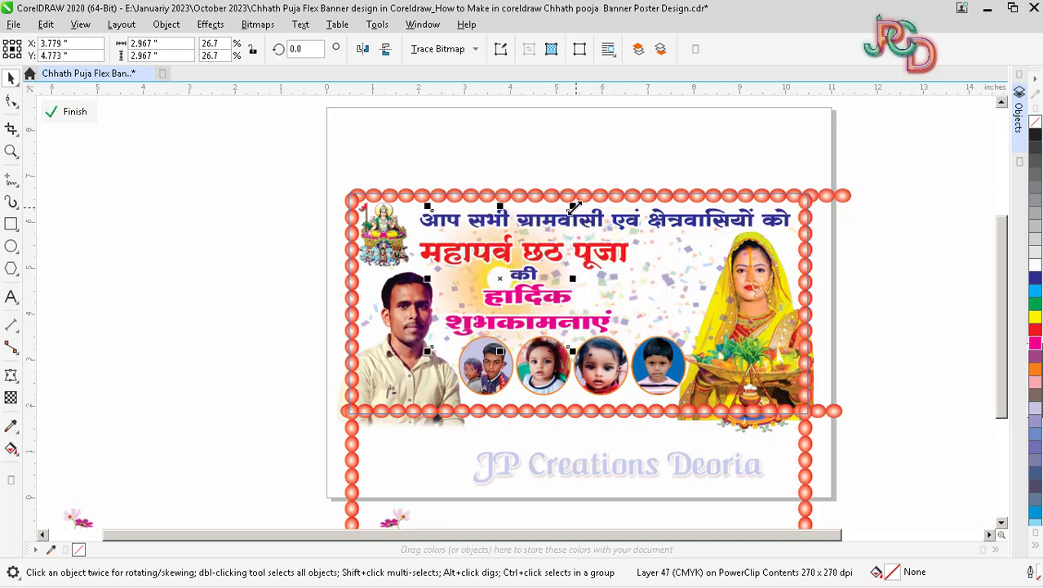
left_click_drag(574, 208, 595, 187)
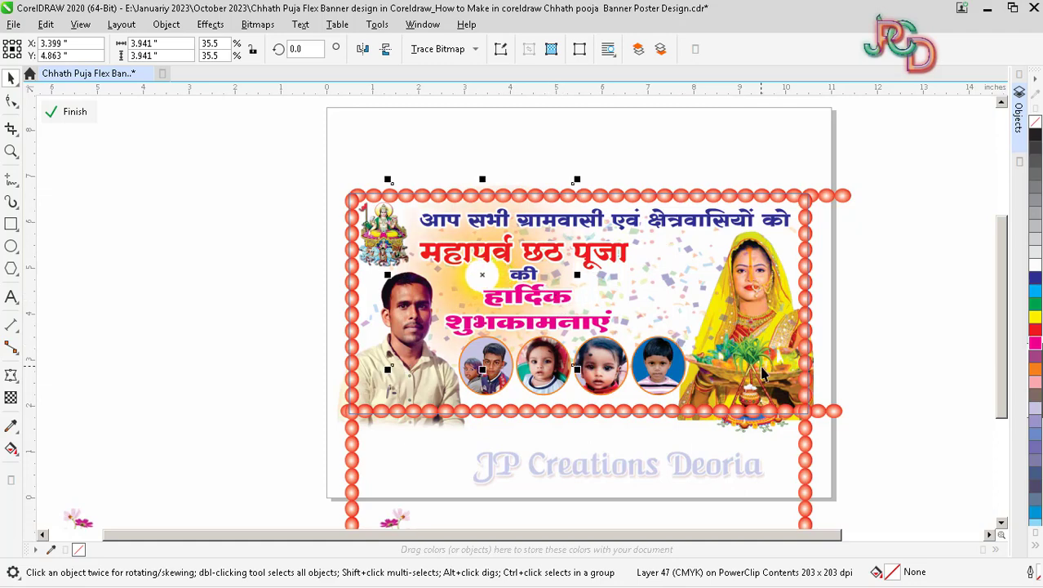
Move the sugarcane pot back beside the red title, above the fourth round photo, and nudge it up
left_click(734, 375)
left_click_drag(733, 375, 668, 313)
key("Up")
key("Up")
key("Up")
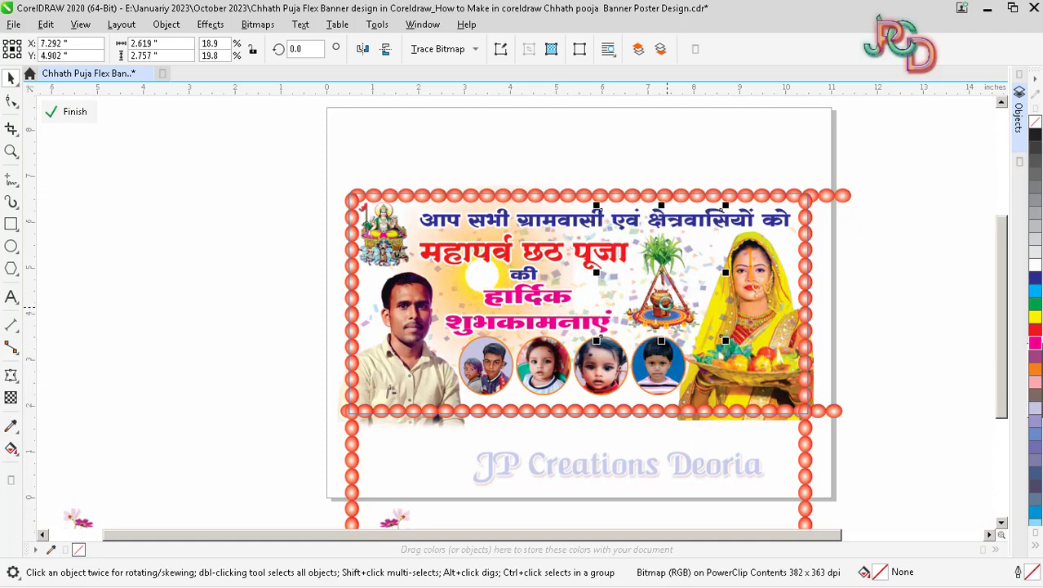
Widen the sugarcane pot picture to about 2.82 inches and shift it slightly left and down
left_click(563, 262)
left_click(611, 259)
scroll(610, 258, "up", 2)
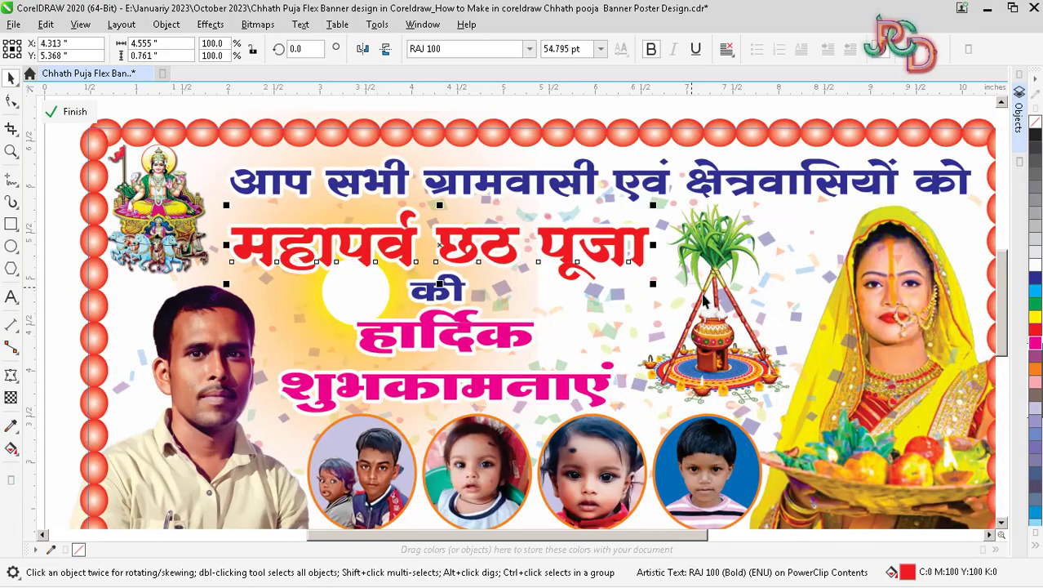
left_click(714, 327)
left_click_drag(836, 284, 852, 297)
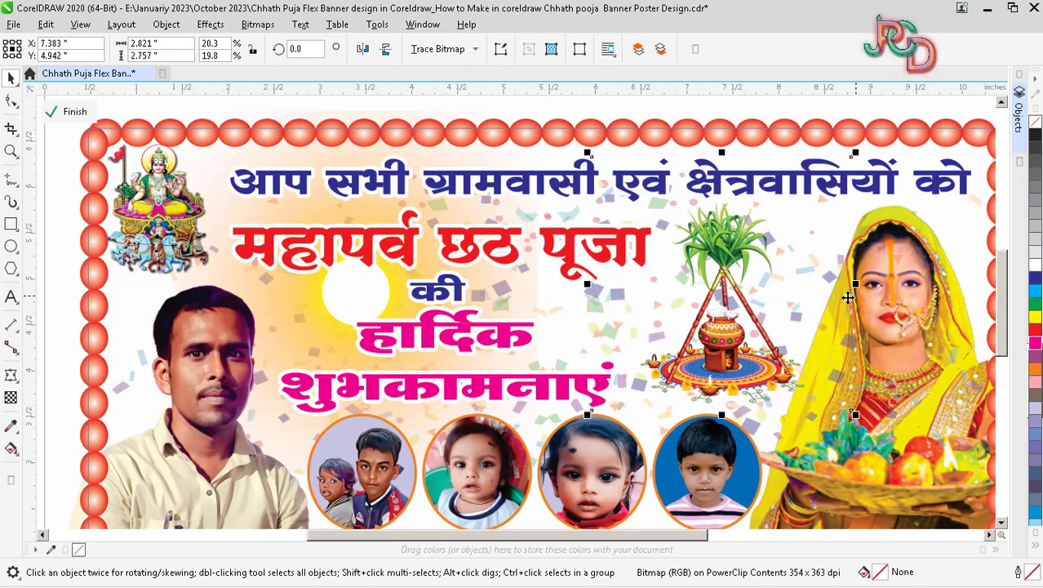
scroll(760, 338, "down", 2)
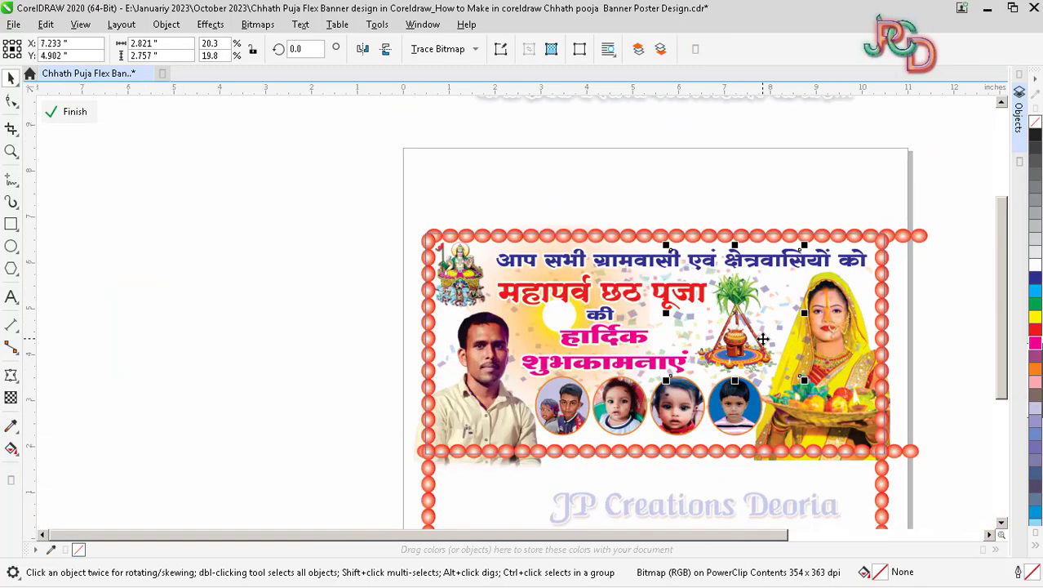
Shift the magenta greeting right, flatten it to about 0.94 inches high, and move की right, clear of the sun
scroll(612, 380, "up", 2)
left_click(662, 356)
left_click_drag(662, 356, 665, 357)
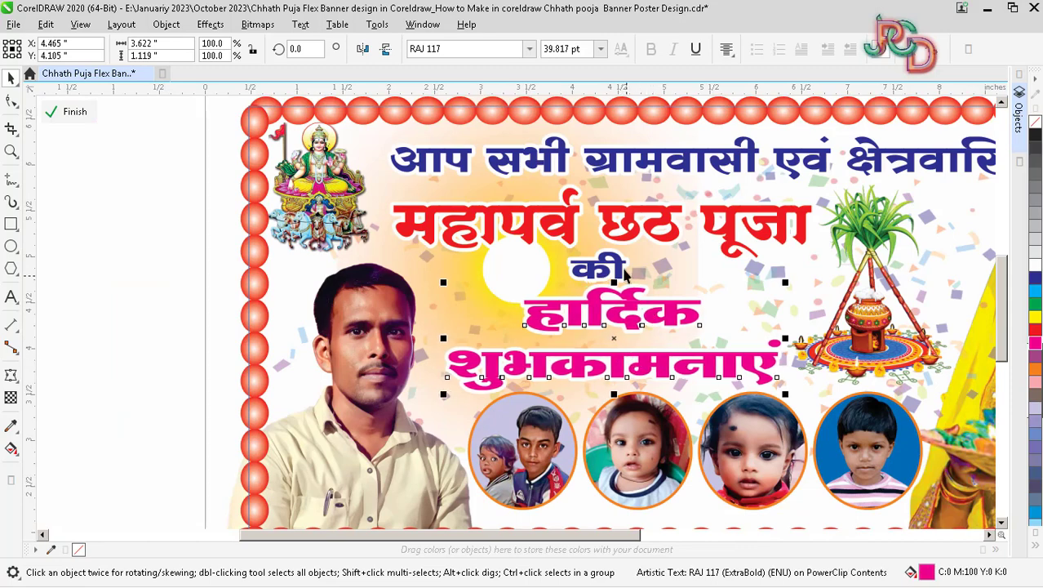
left_click(628, 239)
left_click(622, 301)
left_click(614, 281)
left_click_drag(613, 281, 696, 294)
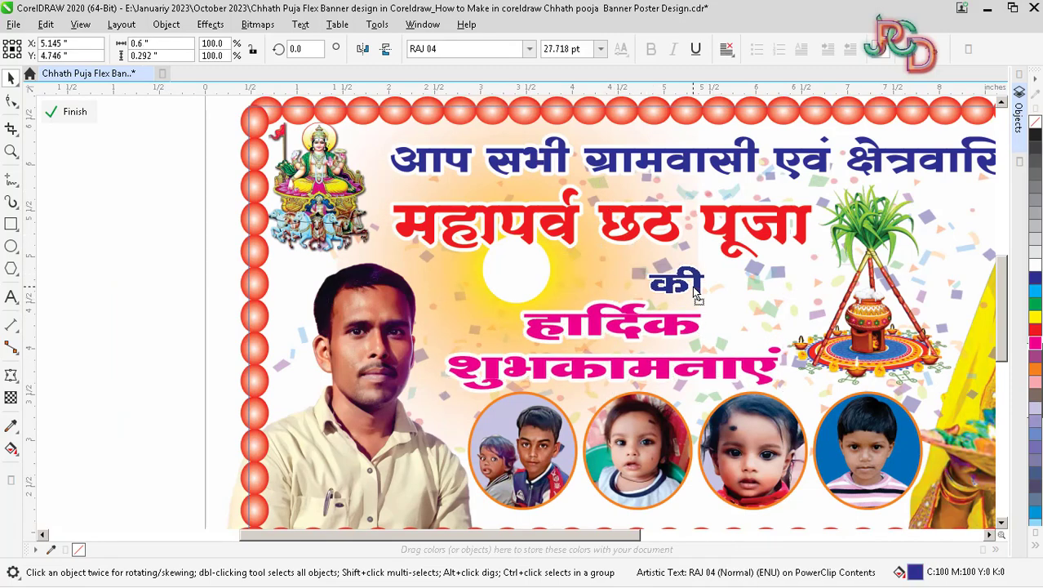
Shift the sun picture slightly down and left, between the man's head and the magenta greeting
left_click(502, 282)
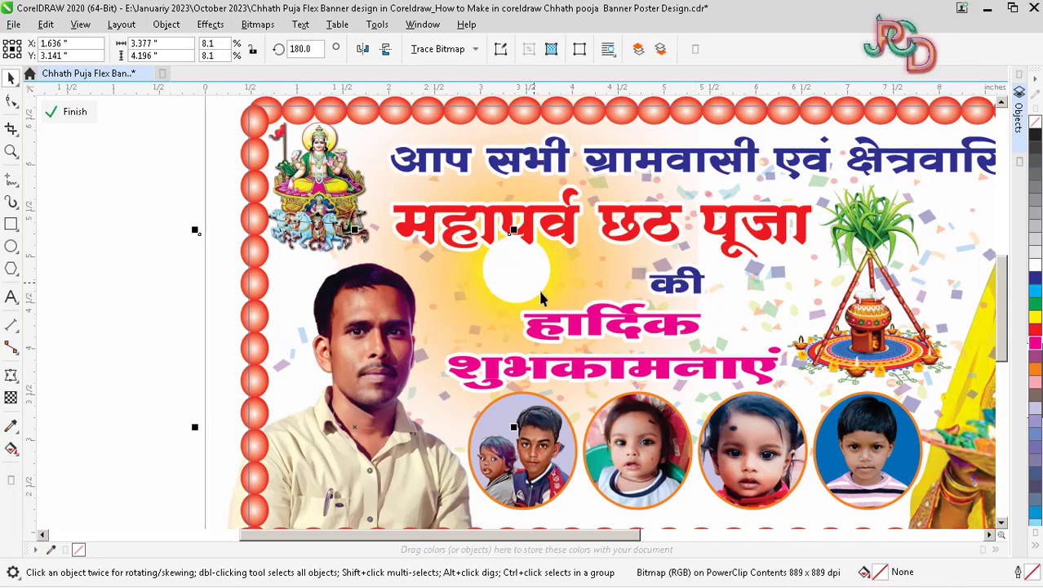
scroll(541, 299, "down", 2)
left_click(522, 285)
left_click_drag(514, 238, 499, 251)
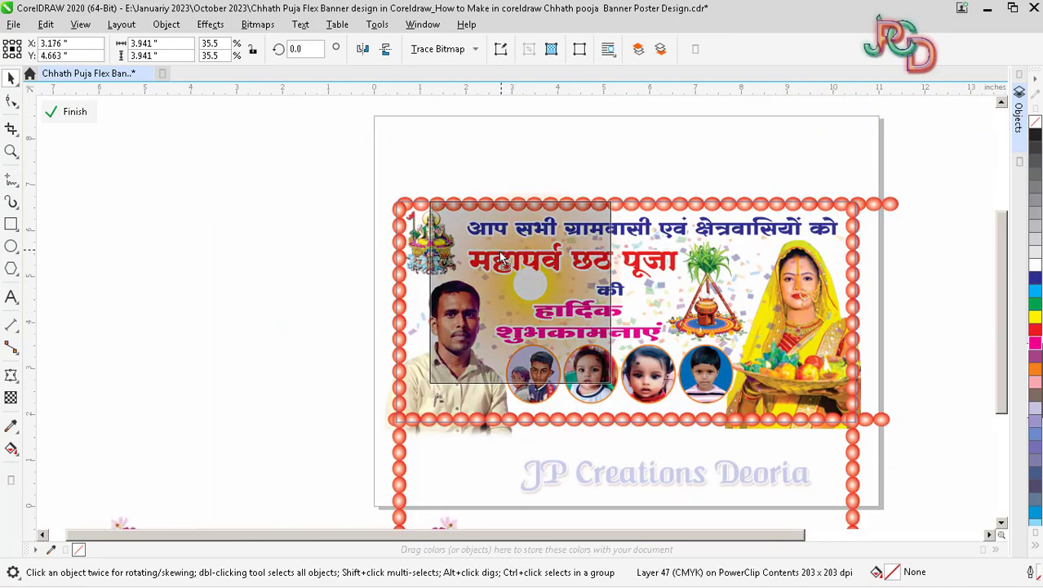
scroll(640, 260, "down", 2)
scroll(627, 300, "up", 2)
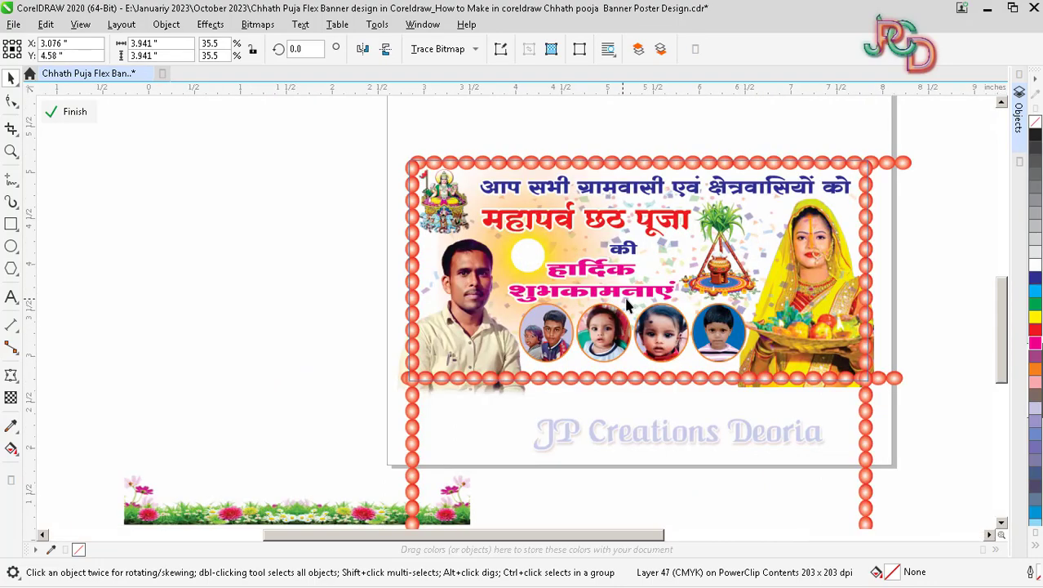
Nudge the magenta हार्दिक शुभकामनाएं greeting slightly right, away from the sun
left_click(633, 283)
left_click(634, 282)
left_click_drag(635, 282, 639, 281)
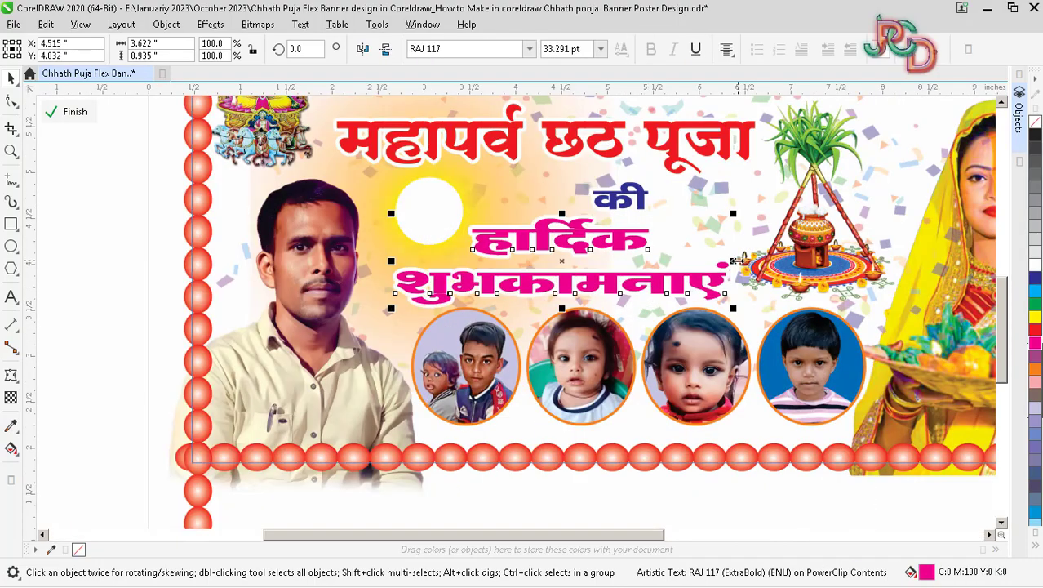
Narrow the magenta हार्दिक शुभकामनाएं greeting to about 3.19 inches wide and move it slightly right, between the sun and the sugarcane pot
left_click_drag(738, 261, 697, 269)
scroll(627, 282, "down", 1)
scroll(615, 282, "up", 1)
left_click_drag(613, 284, 626, 281)
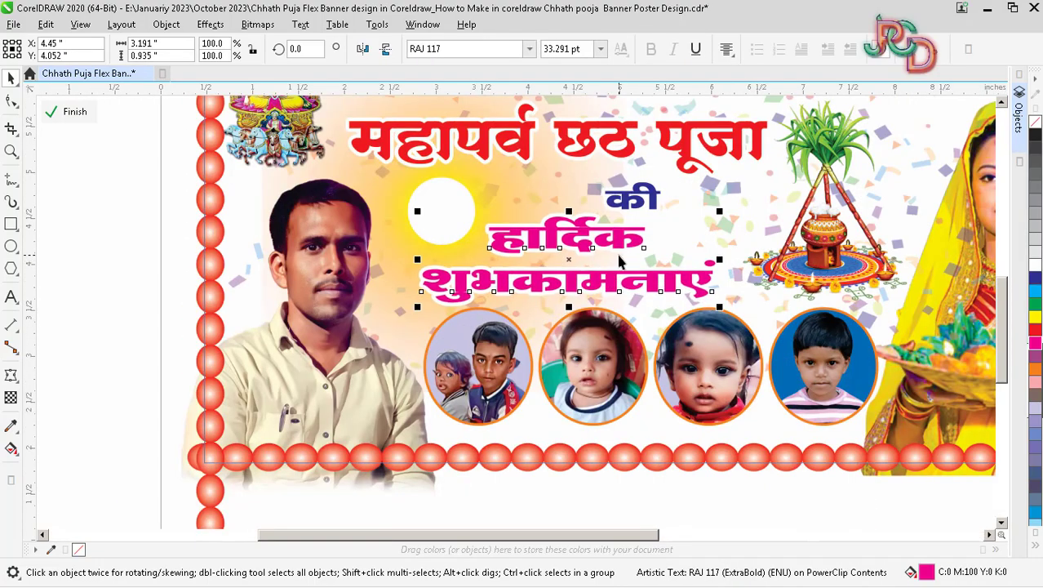
scroll(621, 261, "down", 2)
scroll(644, 175, "up", 2)
left_click(643, 176)
scroll(644, 176, "down", 2)
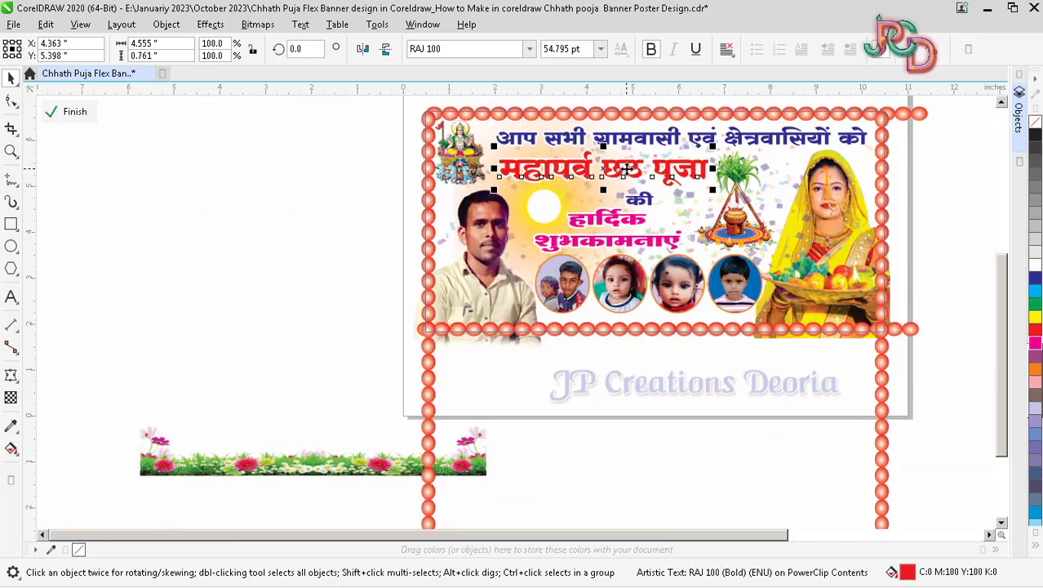
left_click(595, 141)
left_click(640, 204)
scroll(646, 207, "up", 1)
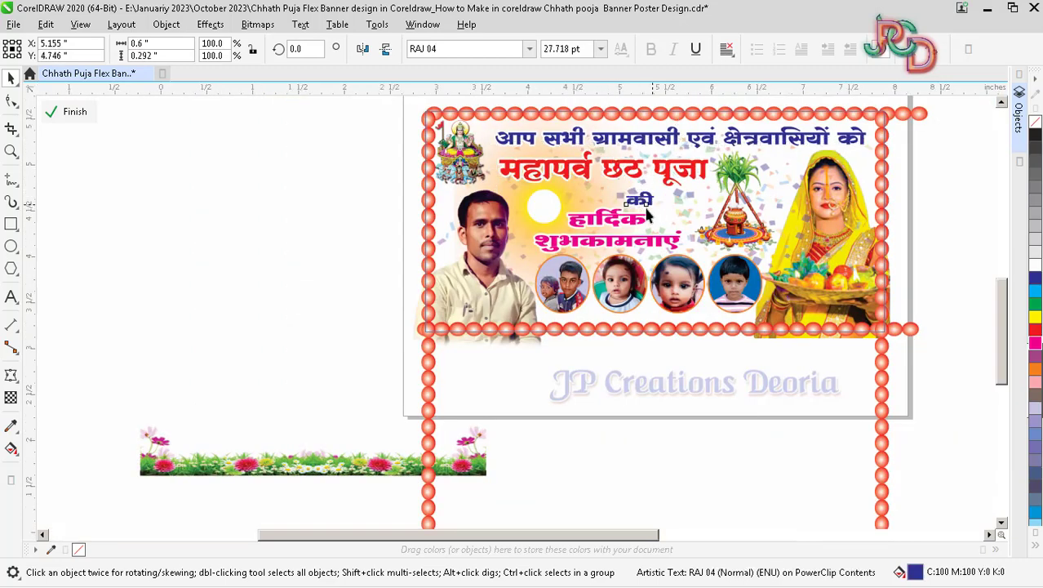
scroll(647, 214, "up", 2)
Duplicate the magenta greeting in place, nudge the copy upward, and recolour the original greeting behind it orange
left_click(615, 261)
scroll(616, 262, "down", 2)
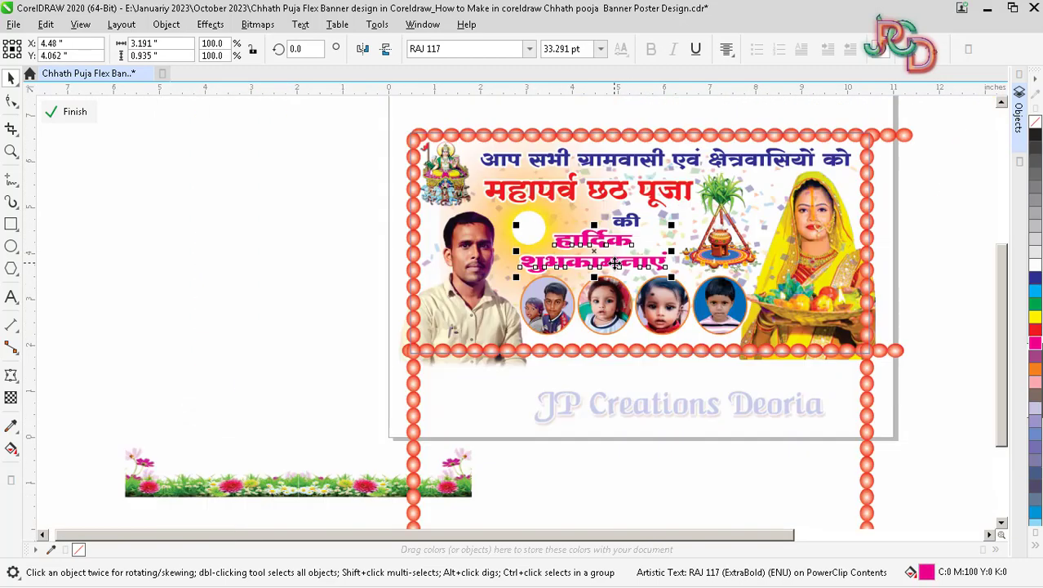
scroll(622, 263, "up", 2)
key("Up")
key("Up")
key("Up")
key("Up")
key("Up")
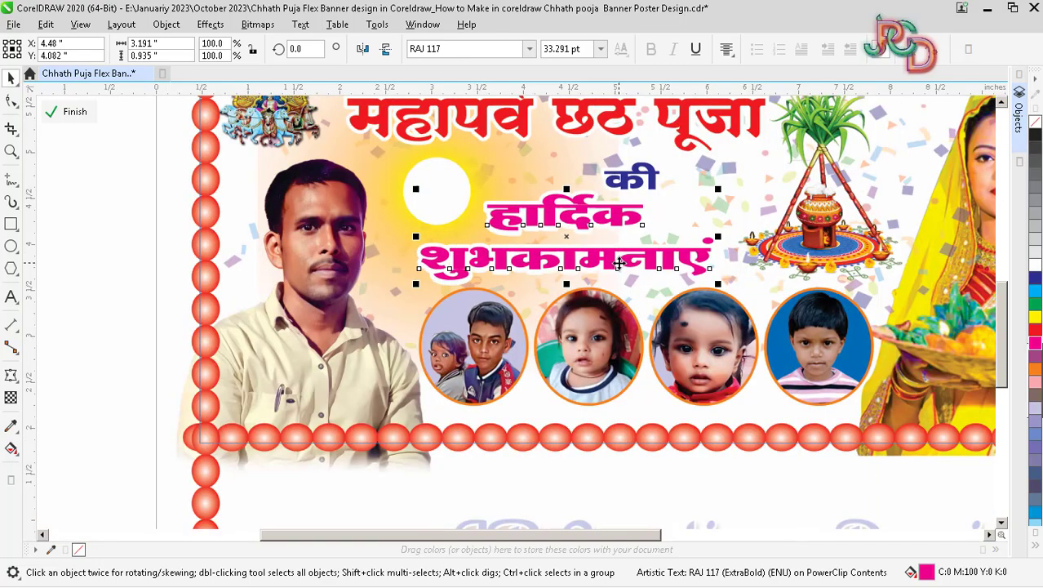
left_click(1035, 368)
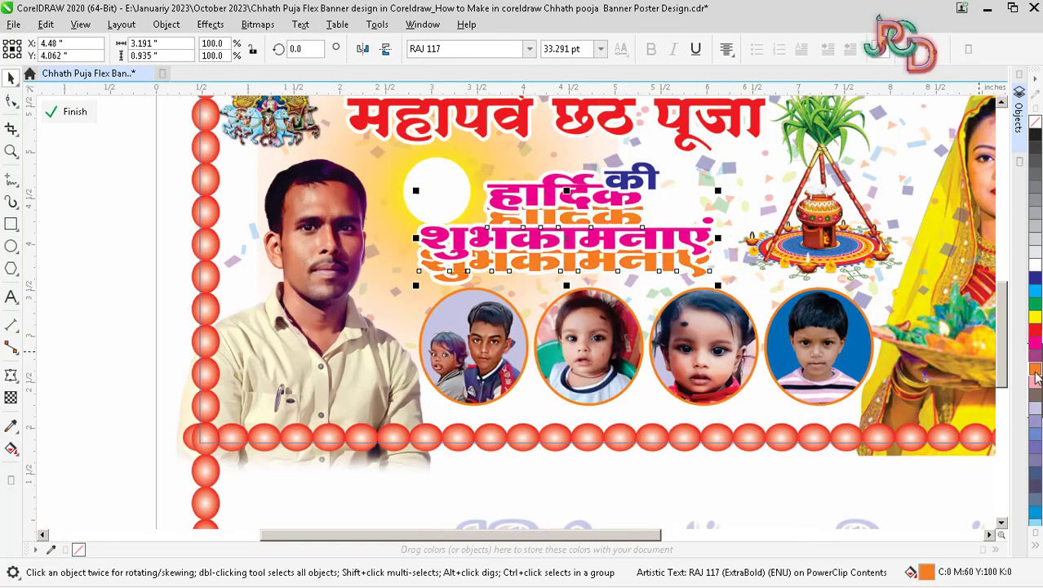
Nudge the front magenta greeting down and slightly left so the orange one forms an offset shadow behind it
scroll(681, 243, "up", 2)
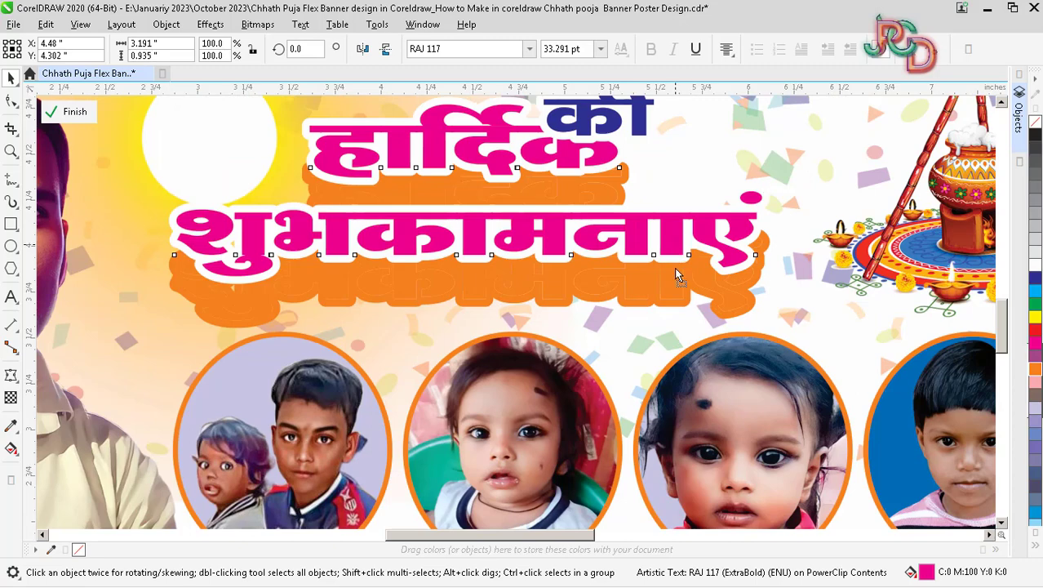
key("Down")
key("Down")
key("Down")
key("Down")
key("Down")
key("Down")
key("Down")
key("Down")
key("Down")
key("Down")
key("Down")
key("Down")
key("Down")
key("Down")
key("Down")
key("Down")
key("Down")
key("Down")
key("Down")
key("Down")
key("Left")
key("Left")
key("Left")
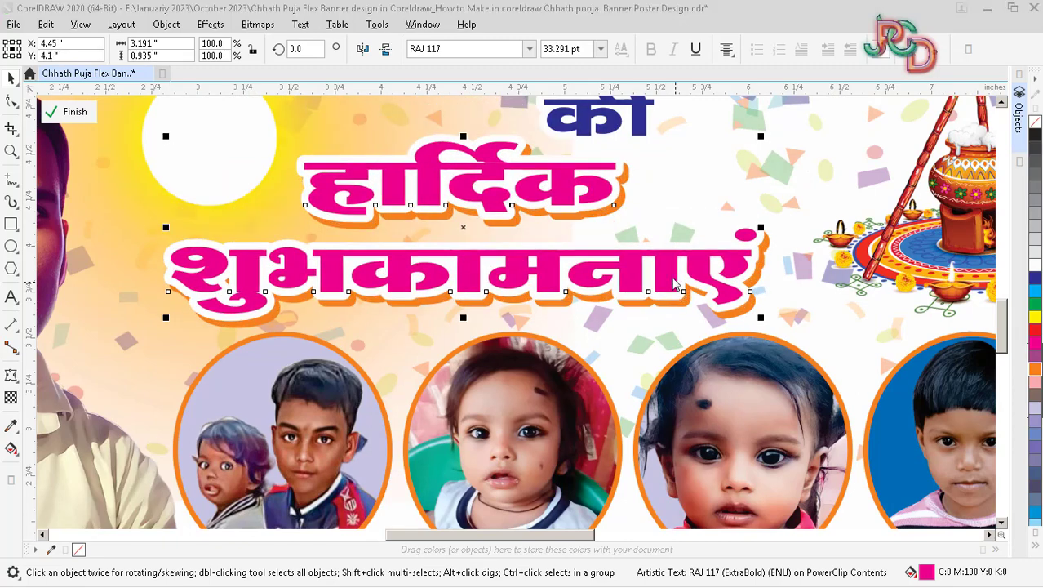
Set the front magenta greeting's outline width to 2 and nudge it down 0.02 inches
key("F12")
type("2")
key("Return")
scroll(629, 293, "down", 1)
key("Down")
key("Down")
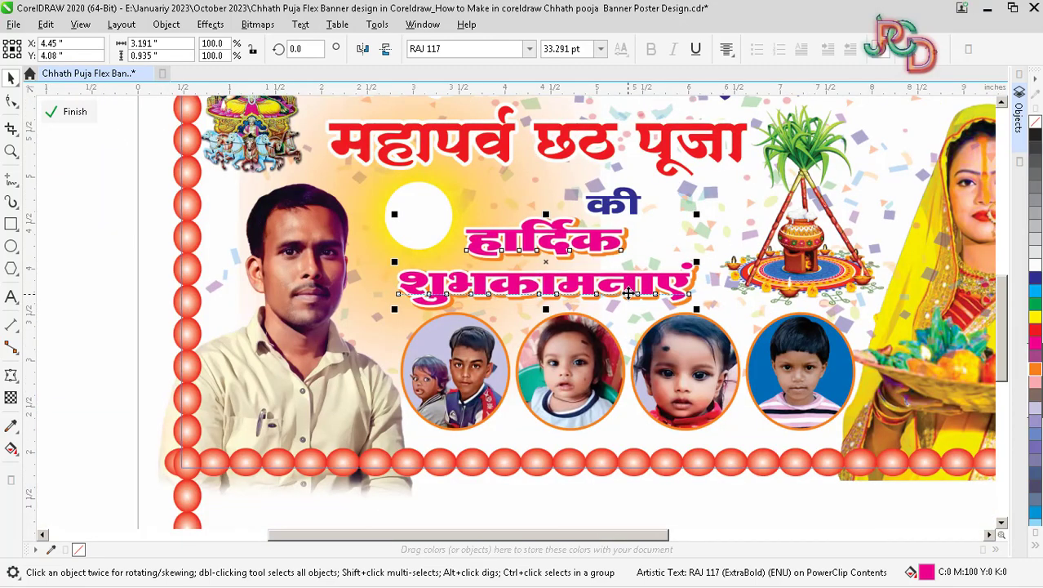
Finish editing the page 3 banner's PowerClip contents and view the whole banner
scroll(629, 292, "down", 2)
left_click(69, 111)
left_click(378, 142)
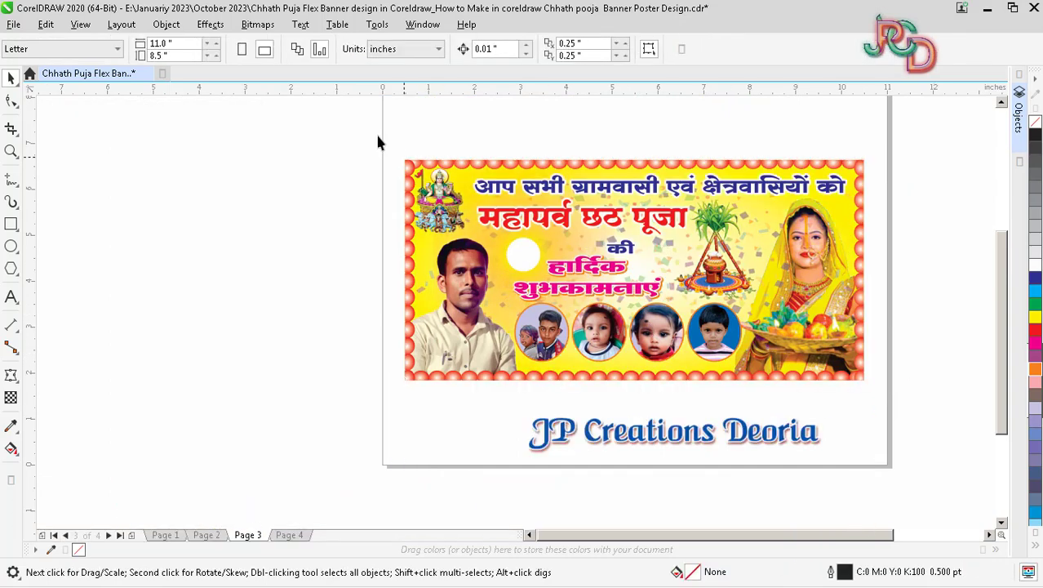
left_click(906, 390)
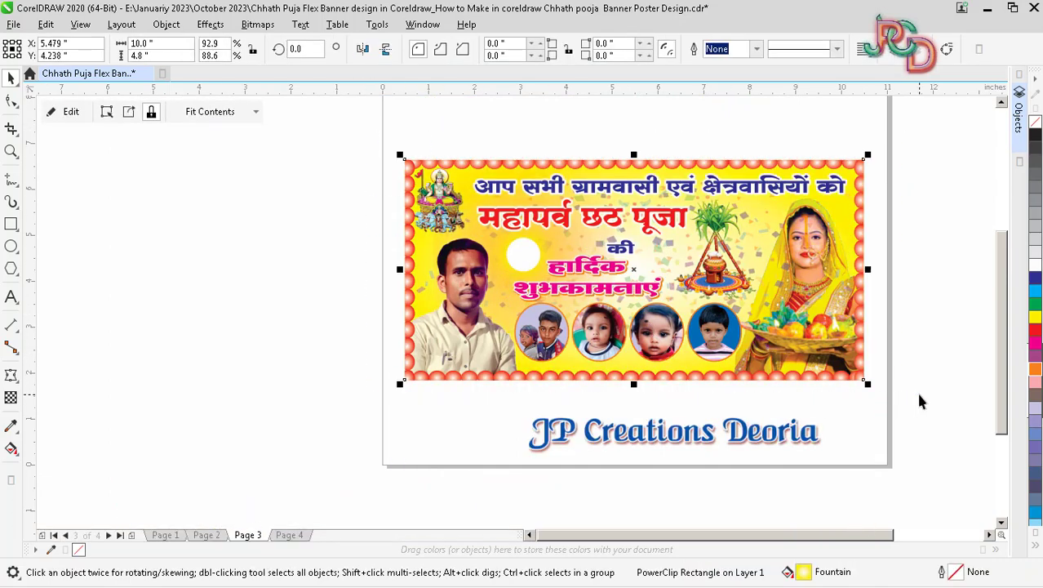
key("shift+F2")
left_click(973, 382)
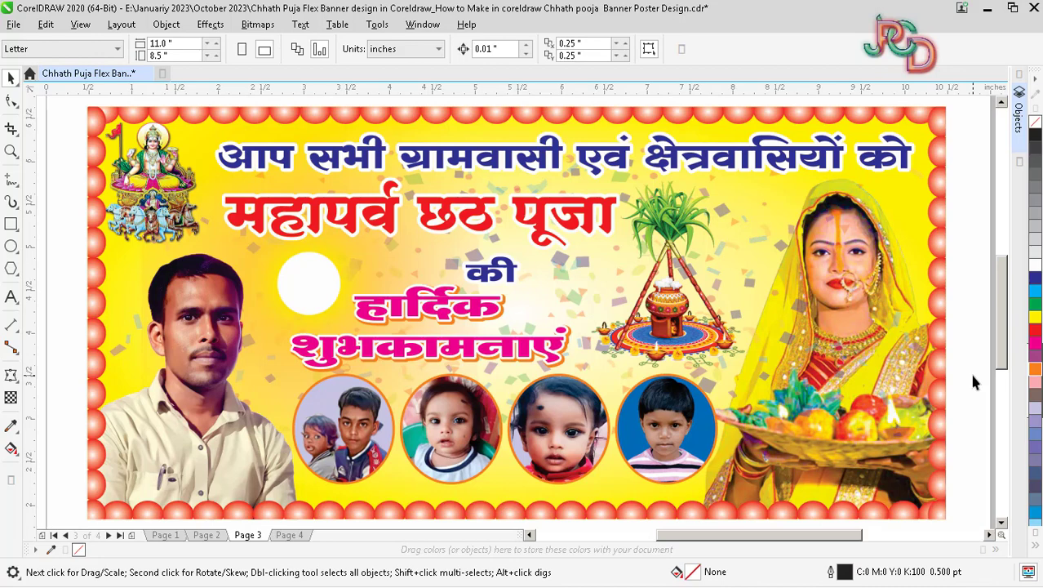
scroll(775, 359, "down", 2)
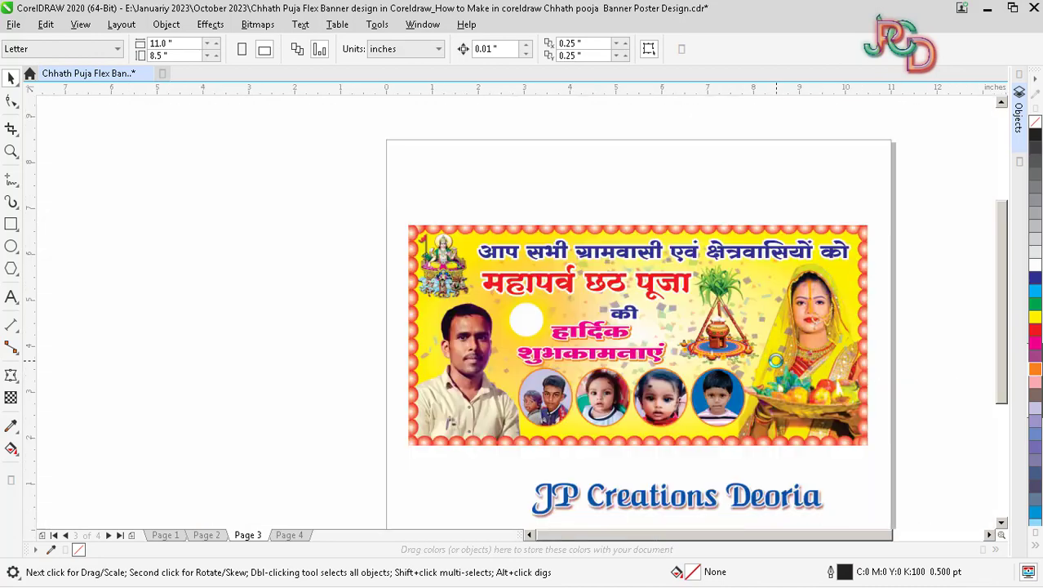
scroll(745, 434, "down", 1)
left_click(741, 471)
left_click(825, 442)
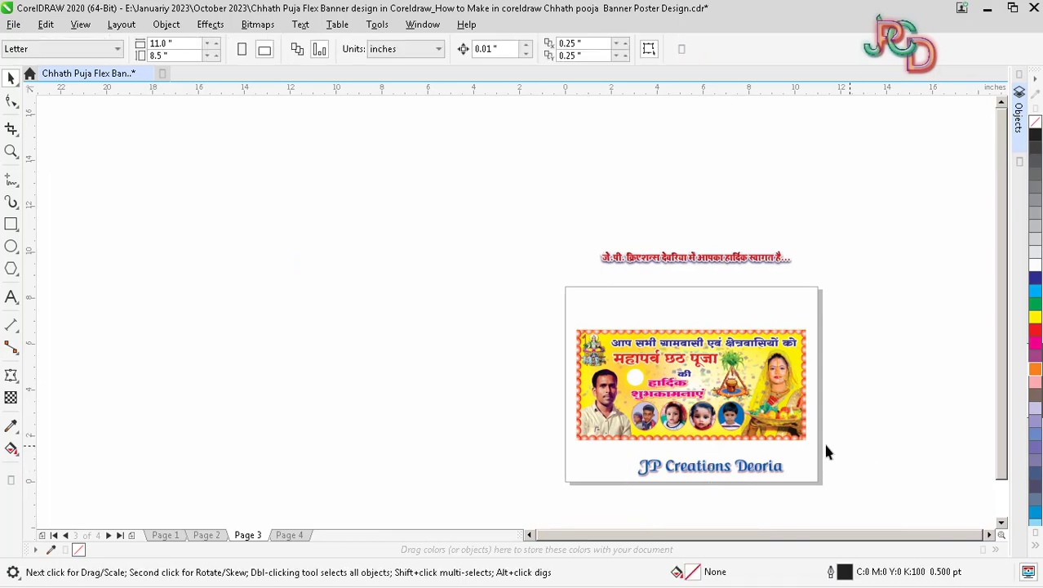
Delete the JP Creations Deoria picture and the Hindi welcome line from page 2
key("Page_Up")
scroll(681, 417, "up", 1)
scroll(670, 391, "down", 1)
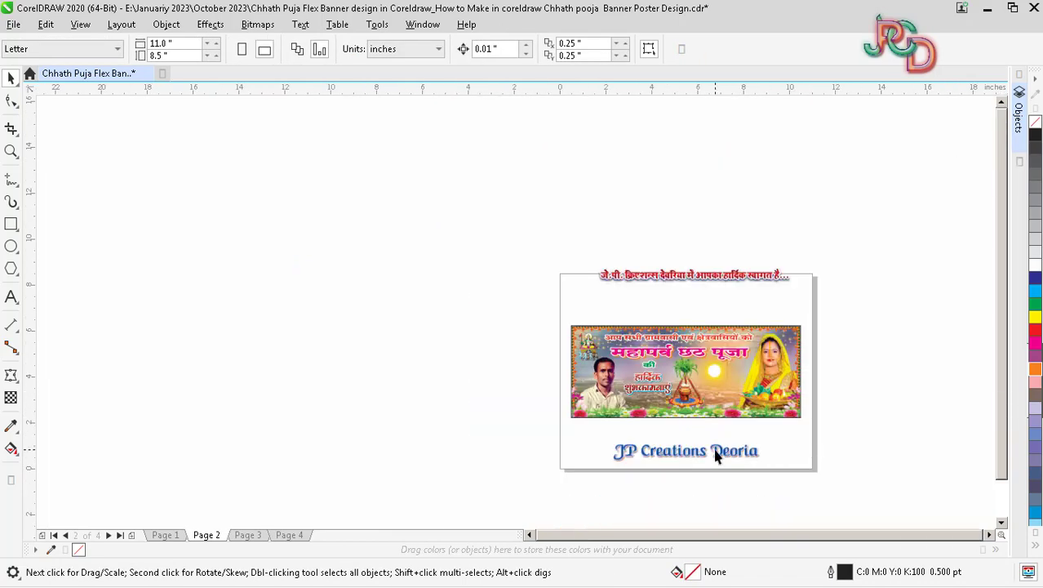
scroll(698, 461, "up", 2)
left_click(687, 468)
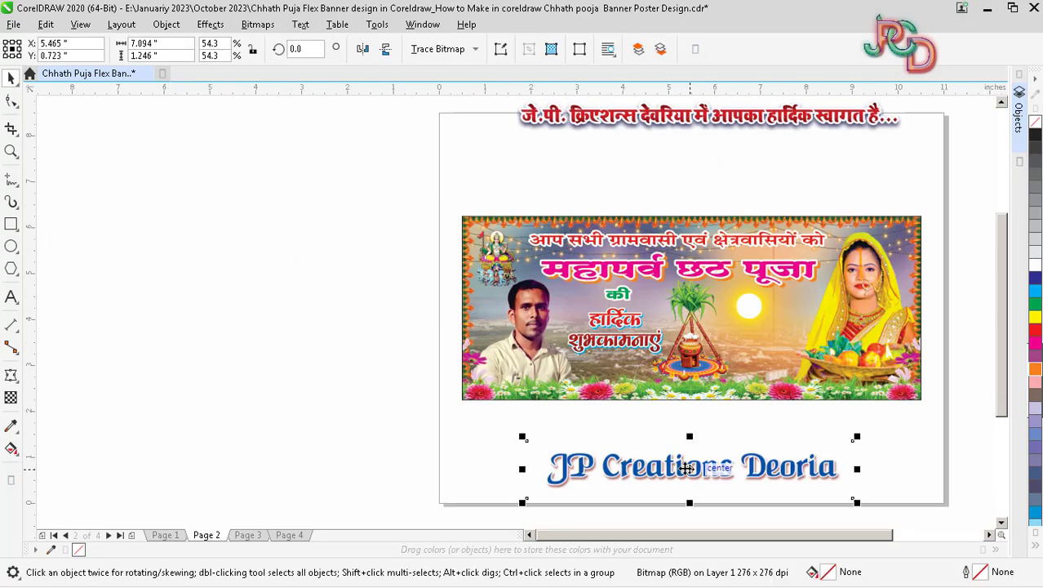
key("Delete")
left_click(672, 120)
key("Delete")
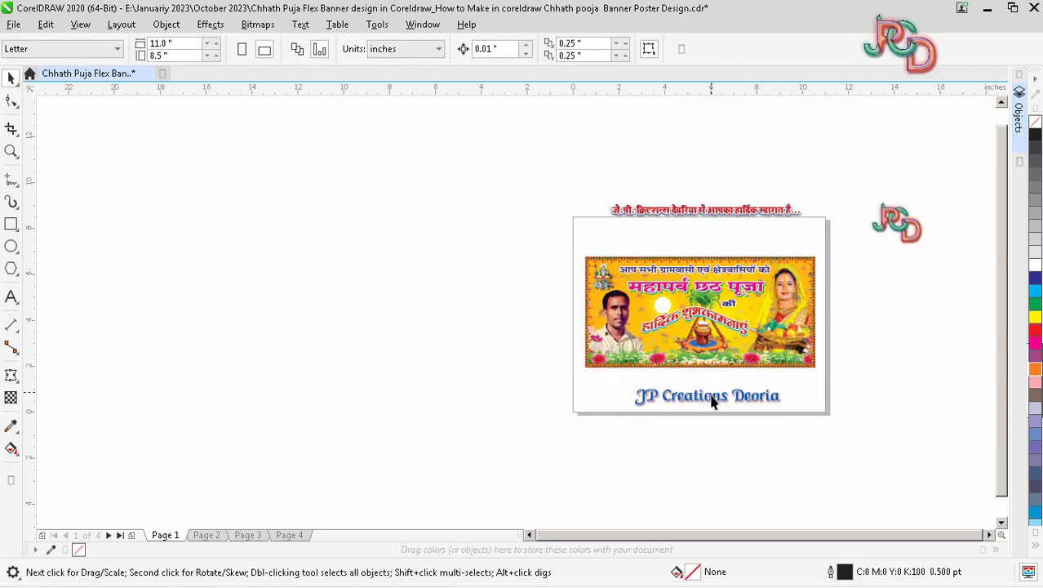
Delete the JP Creations Deoria picture, the Hindi welcome line and the JPCD logo from page 1
left_click(715, 399)
key("Delete")
left_click(718, 211)
key("Delete")
left_click(892, 233)
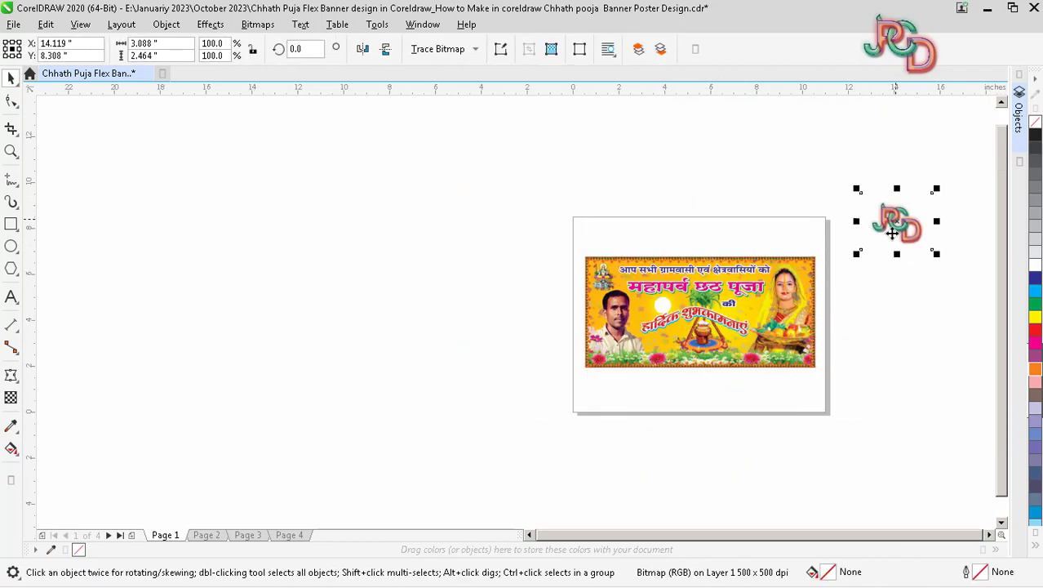
key("Delete")
Fit the page 1 banner in the view and save the document
left_click_drag(501, 227, 854, 377)
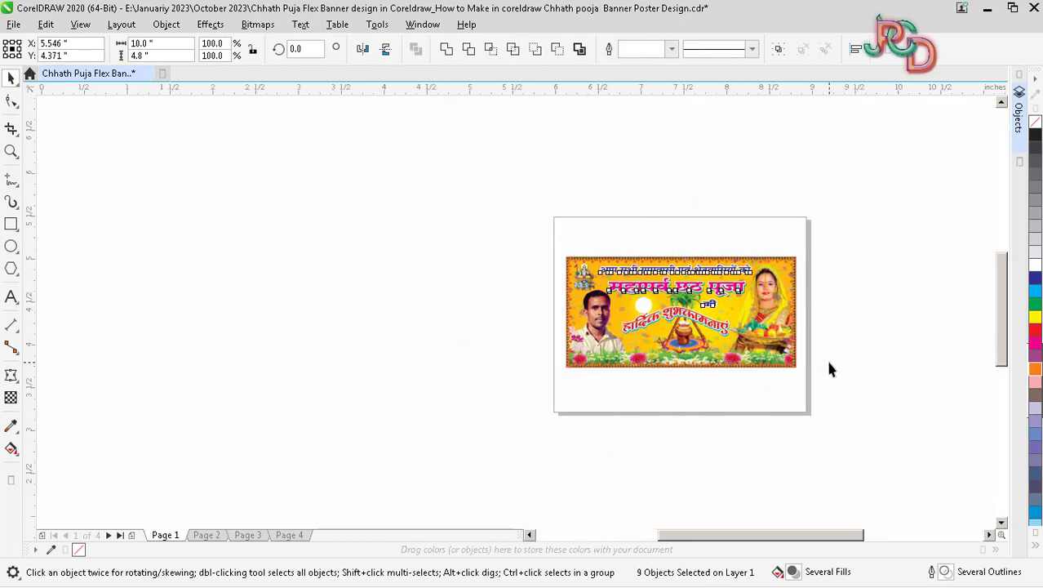
key("shift+F2")
left_click(964, 419)
key("ctrl+a")
key("ctrl+s")
left_click(964, 419)
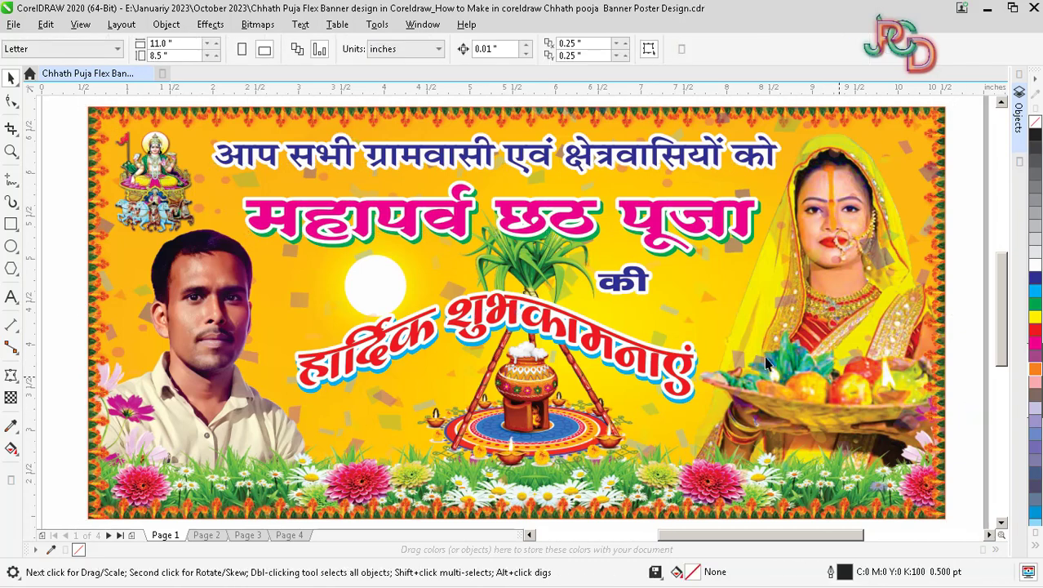
Examine the finished yellow banner on page 1 and the sunset banner on page 2
scroll(699, 337, "down", 1)
scroll(610, 326, "up", 1)
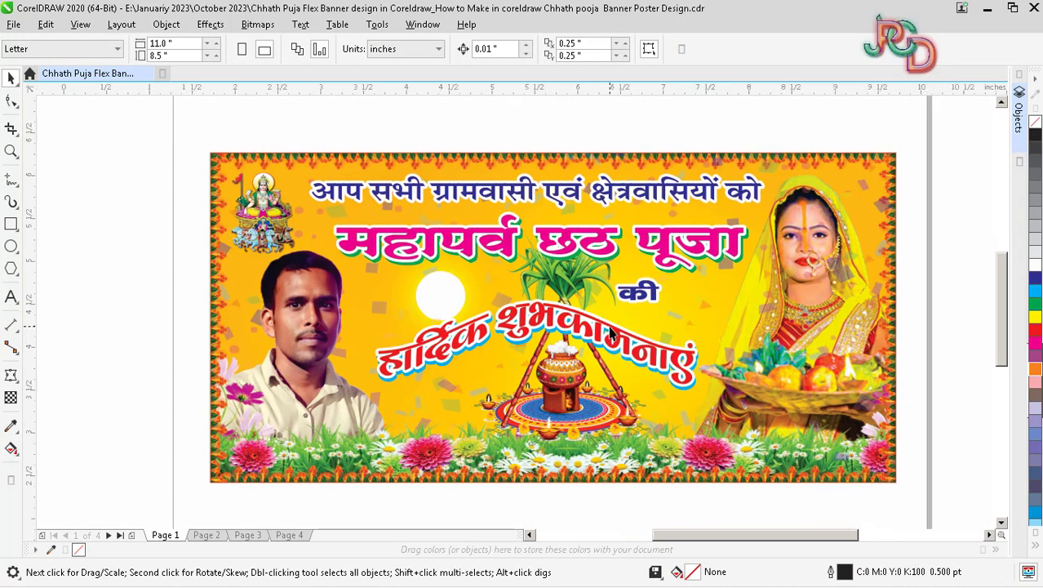
scroll(610, 330, "down", 1)
scroll(610, 328, "down", 1)
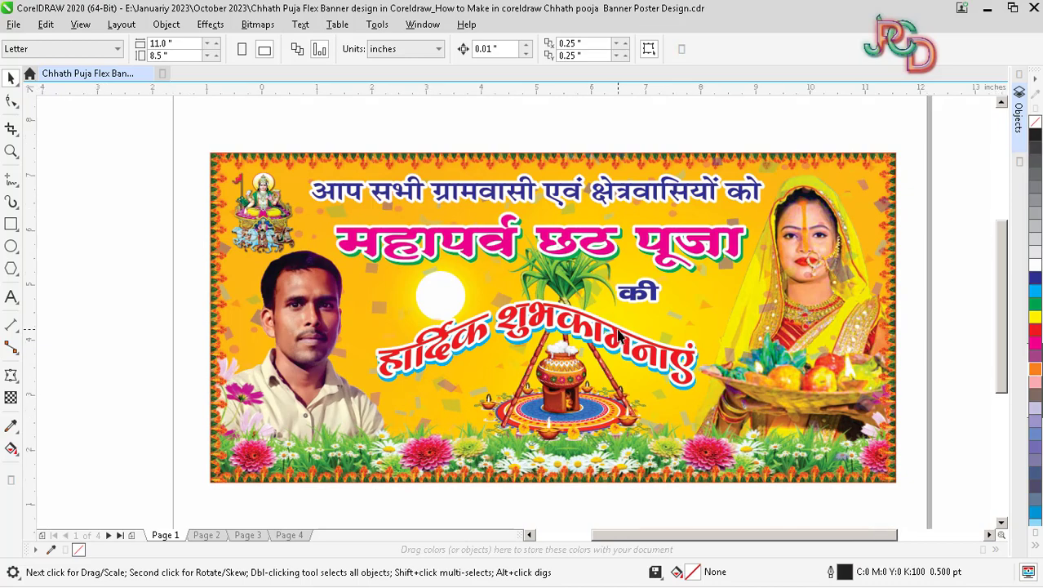
key("Page_Down")
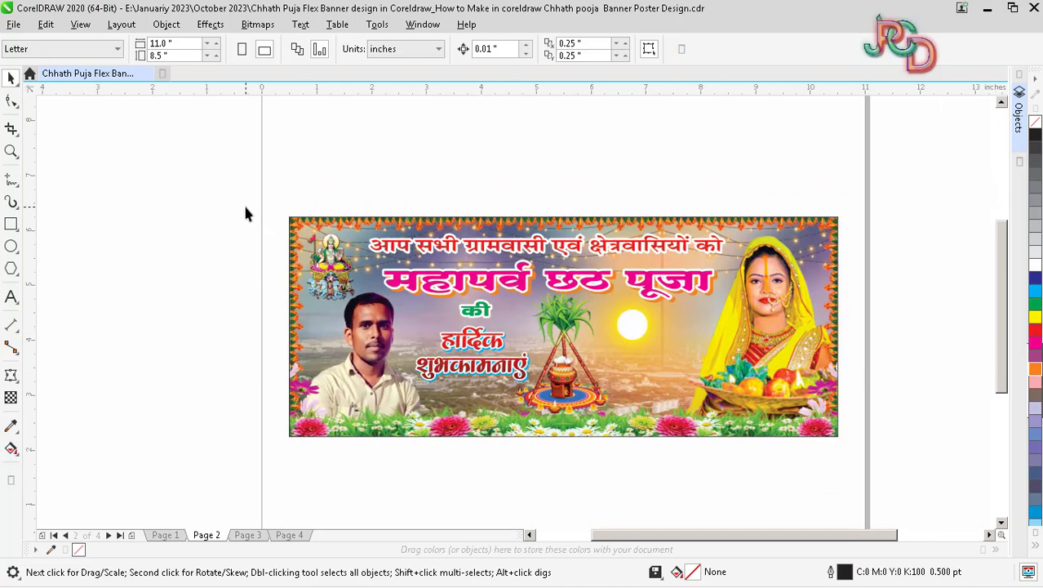
left_click_drag(861, 431, 860, 430)
scroll(603, 346, "up", 1)
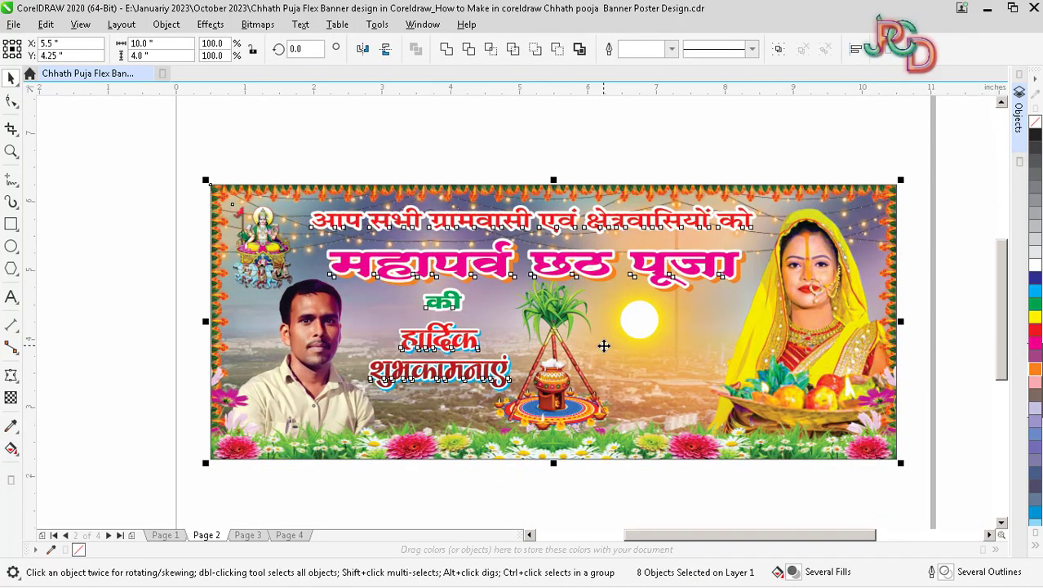
scroll(604, 347, "up", 1)
mouse_move(753, 538)
left_mouse_down()
mouse_move(719, 539)
mouse_move(750, 542)
left_mouse_up()
left_click_drag(751, 539, 758, 540)
left_click(751, 518)
Examine the finished page 3 banner with the four round children's photos, fitted to the view
left_click(250, 535)
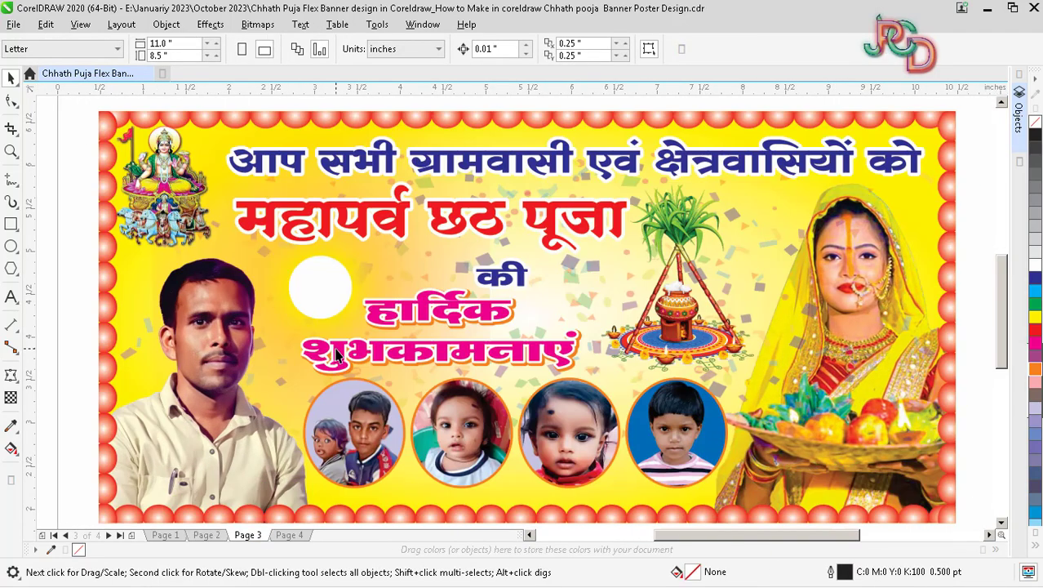
scroll(335, 353, "down", 3)
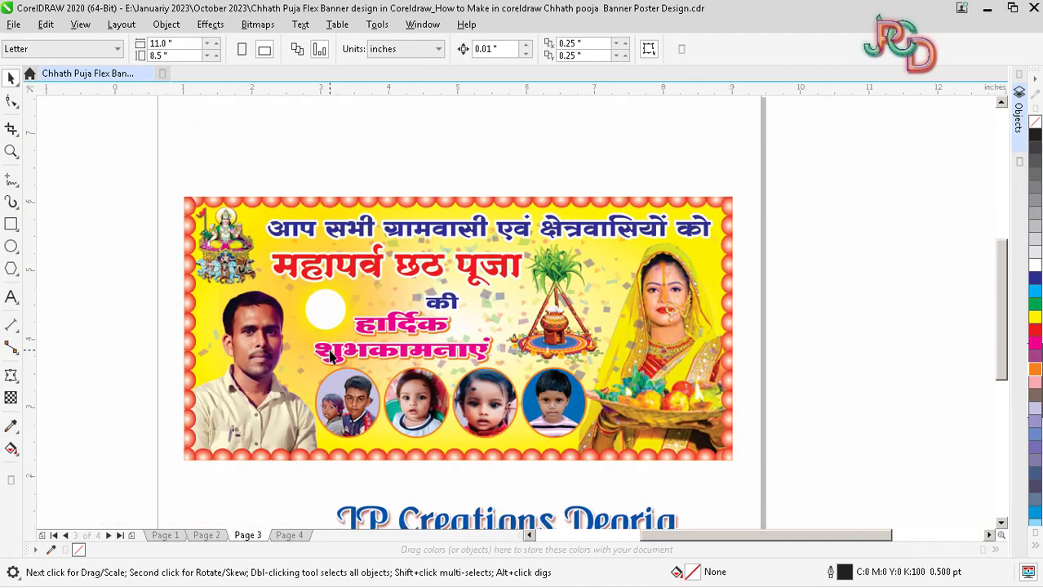
scroll(425, 281, "down", 2)
left_click(387, 278)
scroll(392, 289, "up", 3)
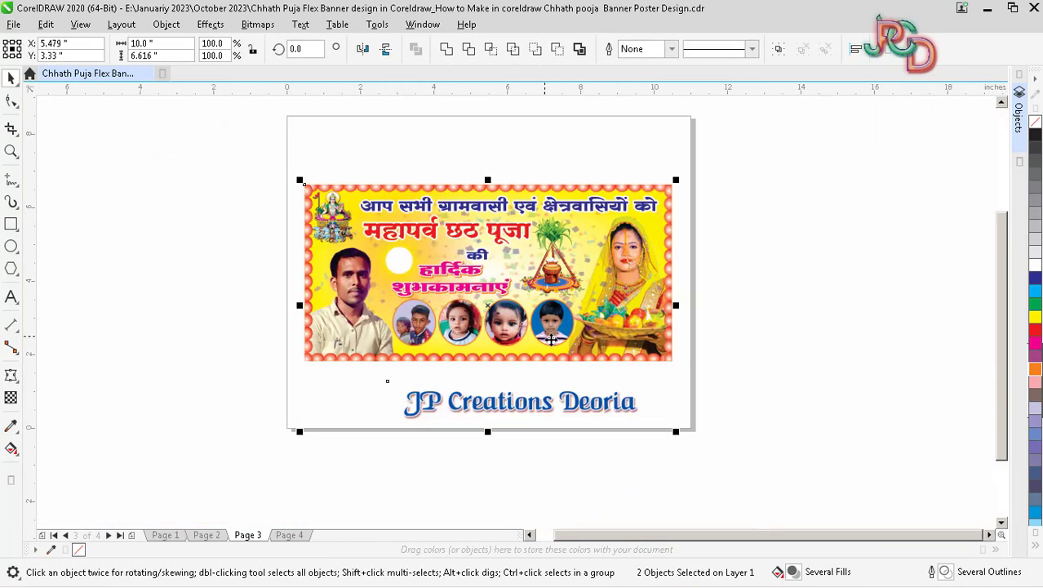
left_click(702, 421)
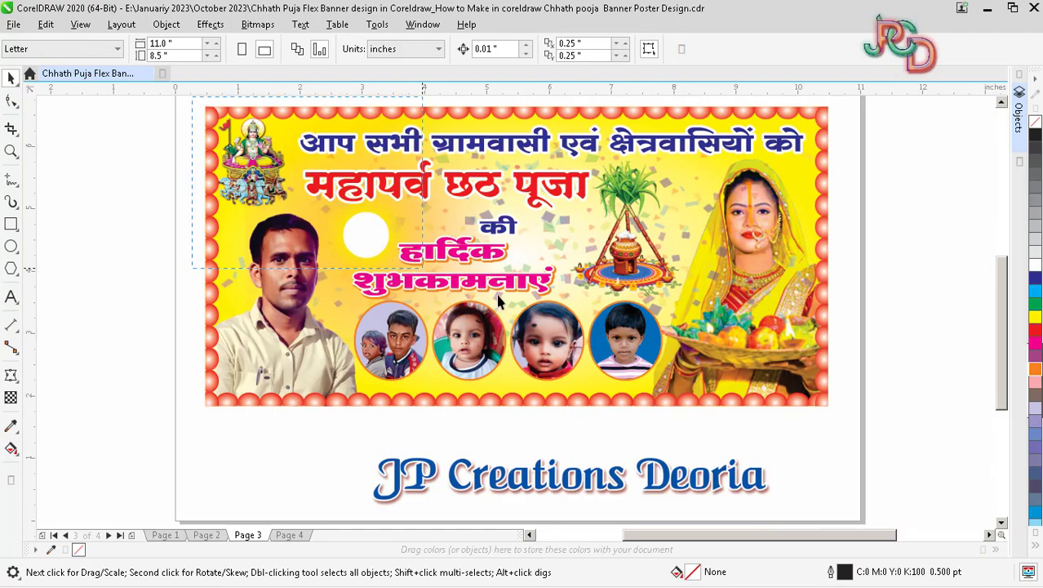
left_click_drag(499, 302, 910, 440)
scroll(765, 416, "up", 1)
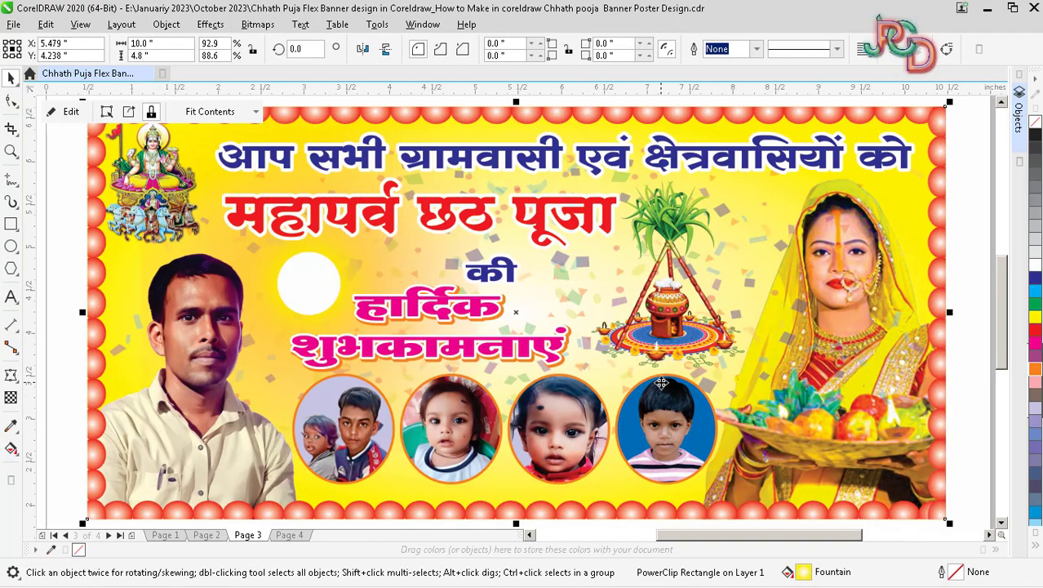
scroll(661, 384, "down", 1)
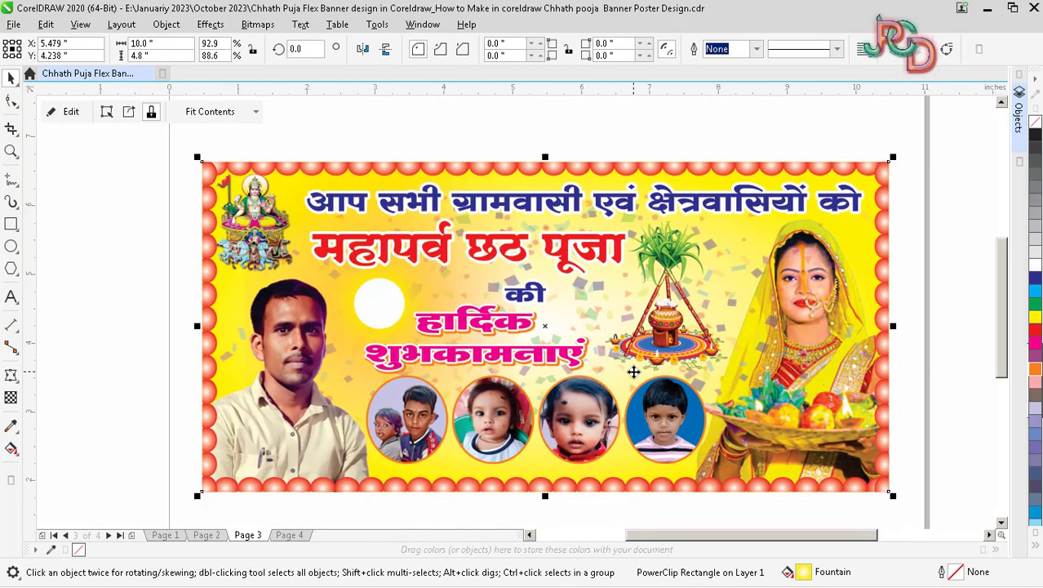
scroll(634, 373, "up", 1)
scroll(634, 373, "down", 1)
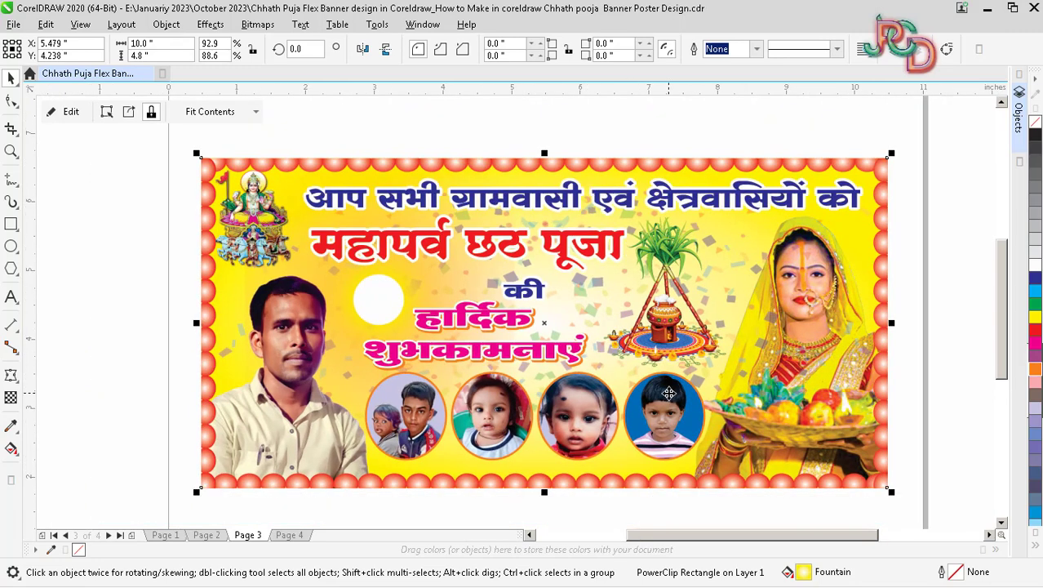
Go back through the page 2 and page 1 banners and check their layouts up close
key("Page_Up")
left_click_drag(145, 141, 979, 483)
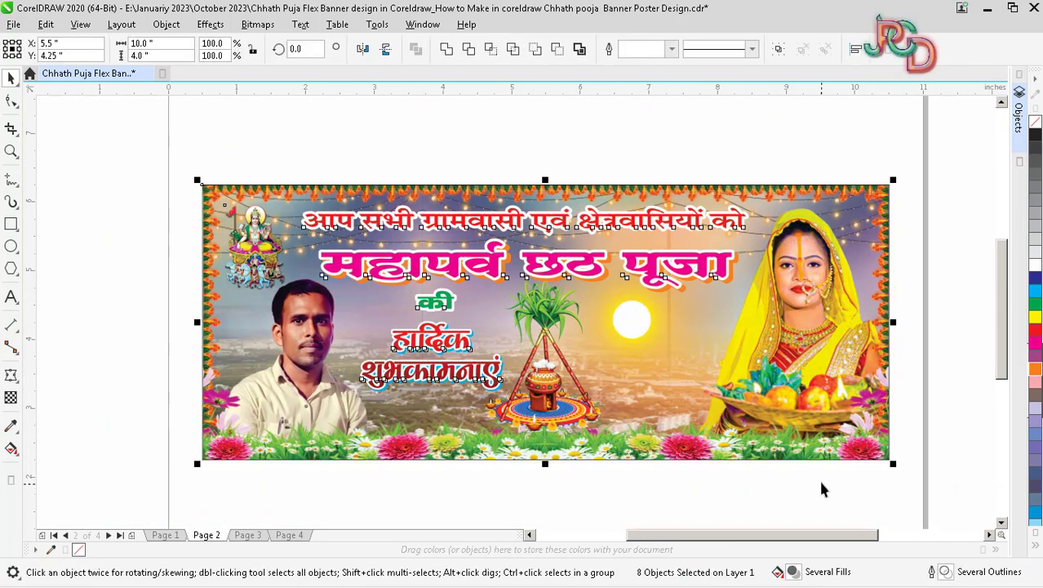
key("shift+F2")
scroll(691, 390, "down", 1)
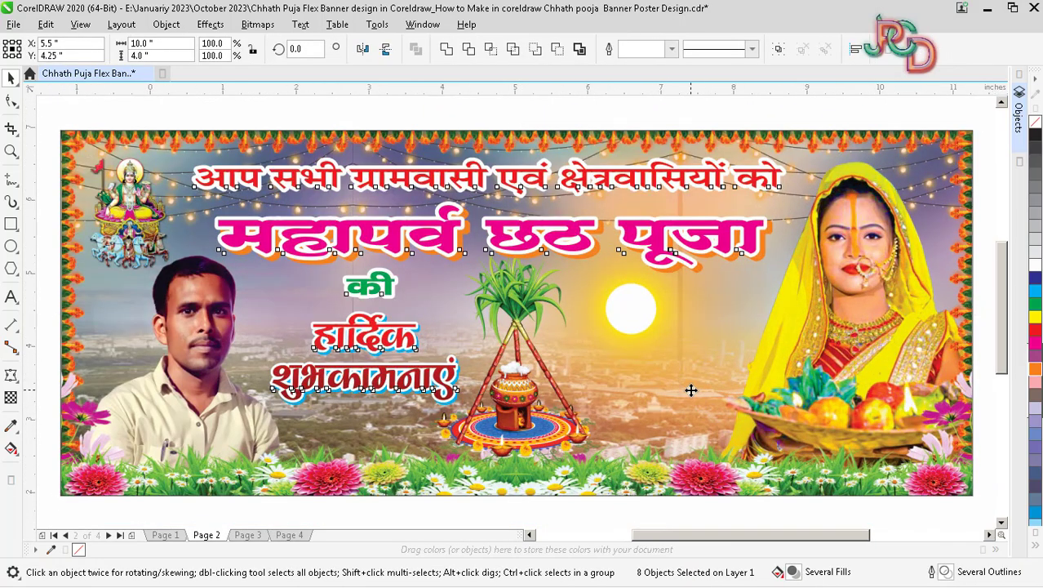
scroll(691, 390, "up", 1)
key("Page_Up")
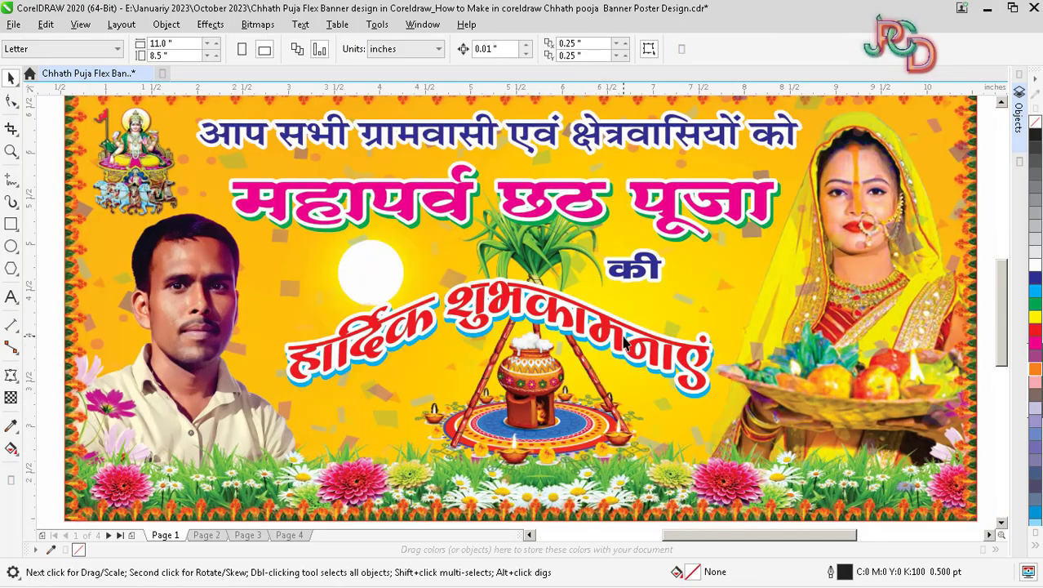
scroll(624, 343, "down", 1)
scroll(600, 318, "up", 1)
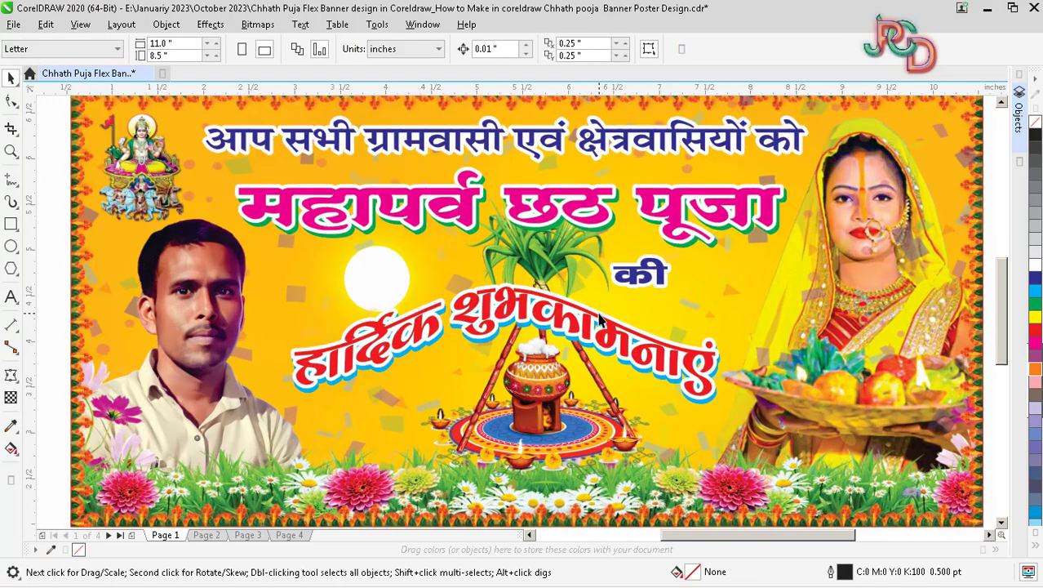
scroll(890, 404, "down", 1)
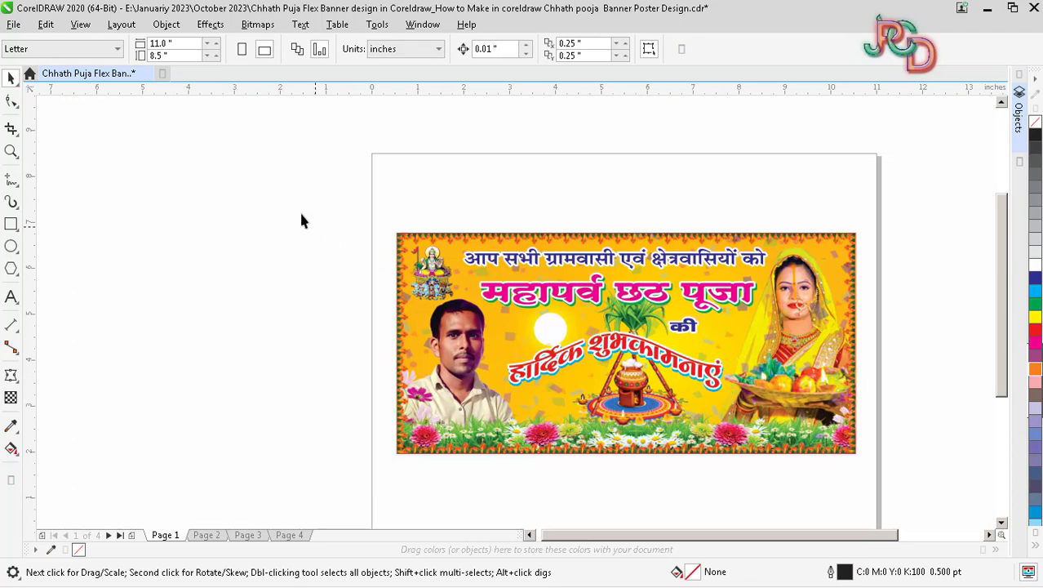
Fit the page 1 banner in the view, save the document, and page forward to the page 3 banner
left_click_drag(368, 205, 954, 529)
key("shift+F2")
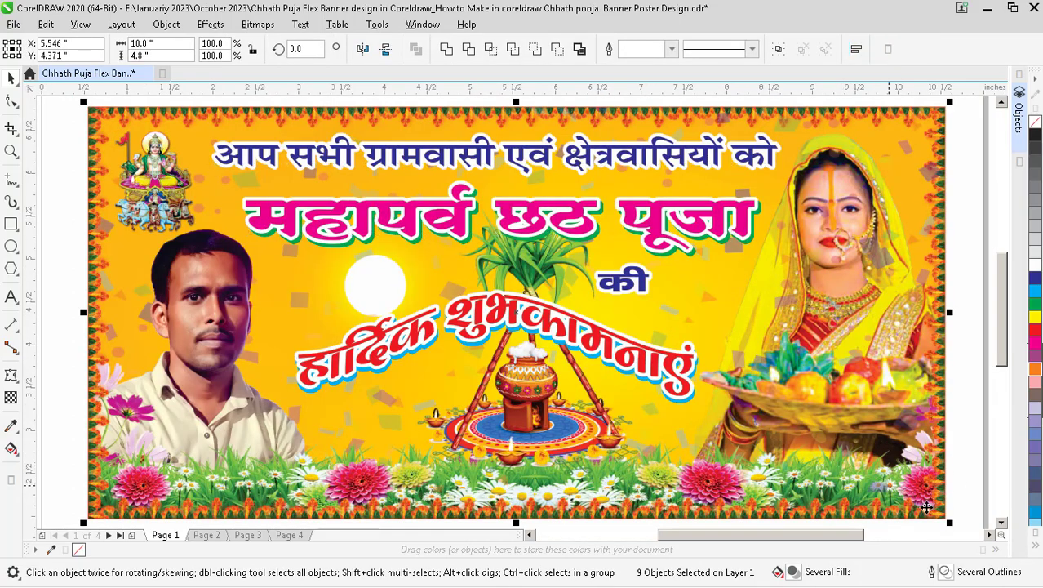
left_click(971, 510)
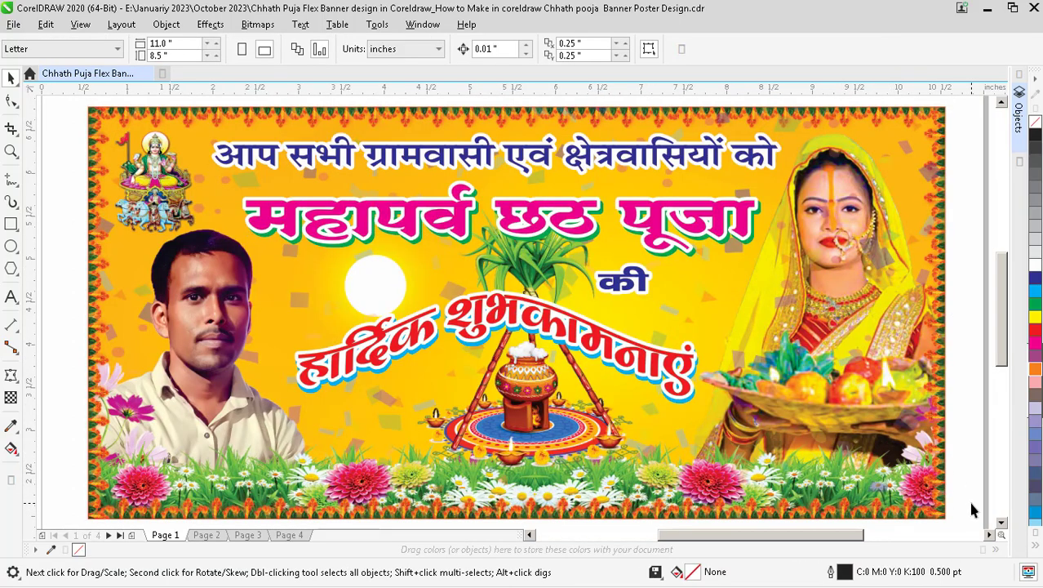
key("Page_Down")
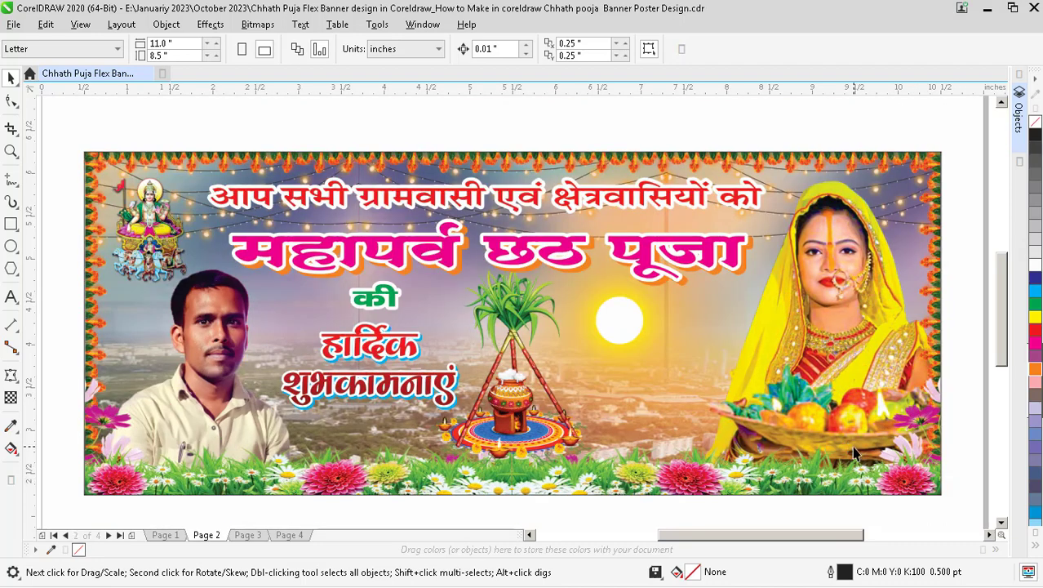
key("Page_Down")
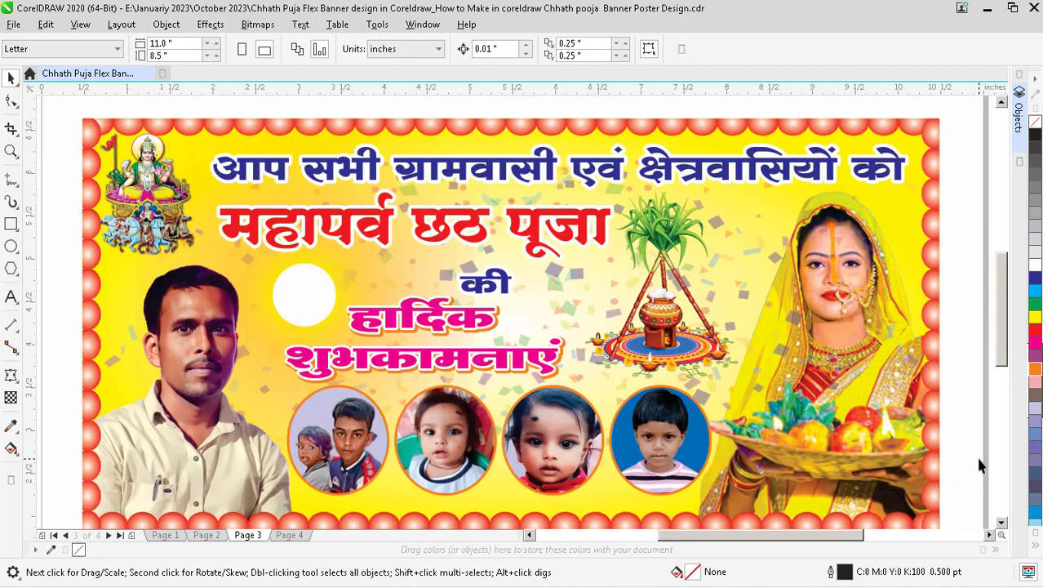